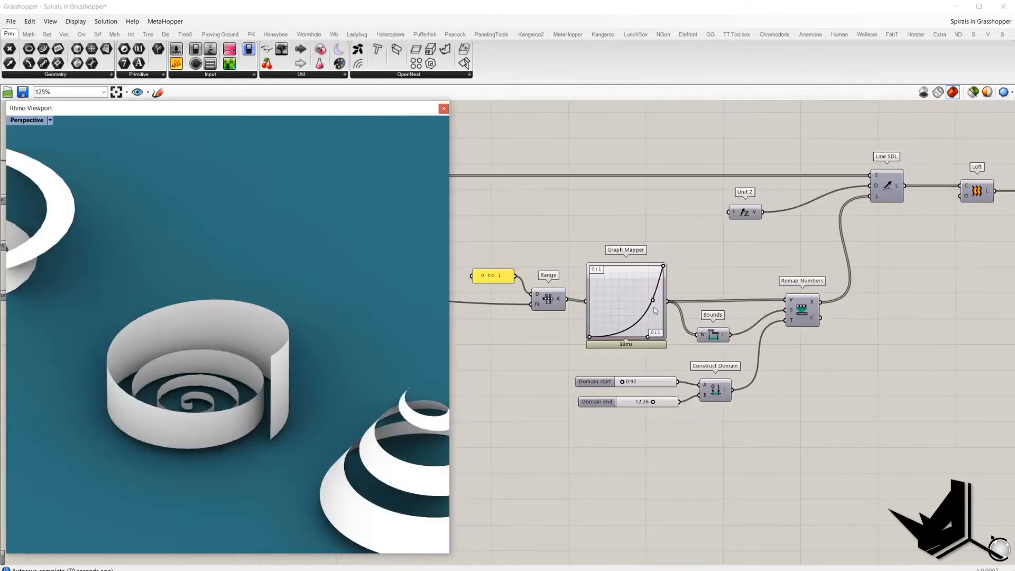
left_click_drag(652, 314, 648, 339)
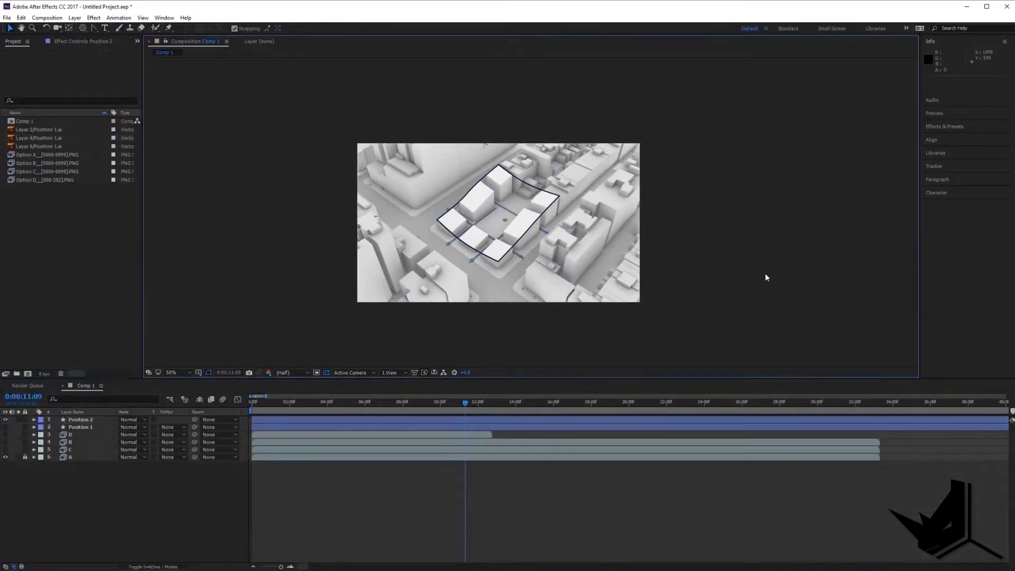
left_click(79, 442)
key("s")
key("ctrl+a")
key("s")
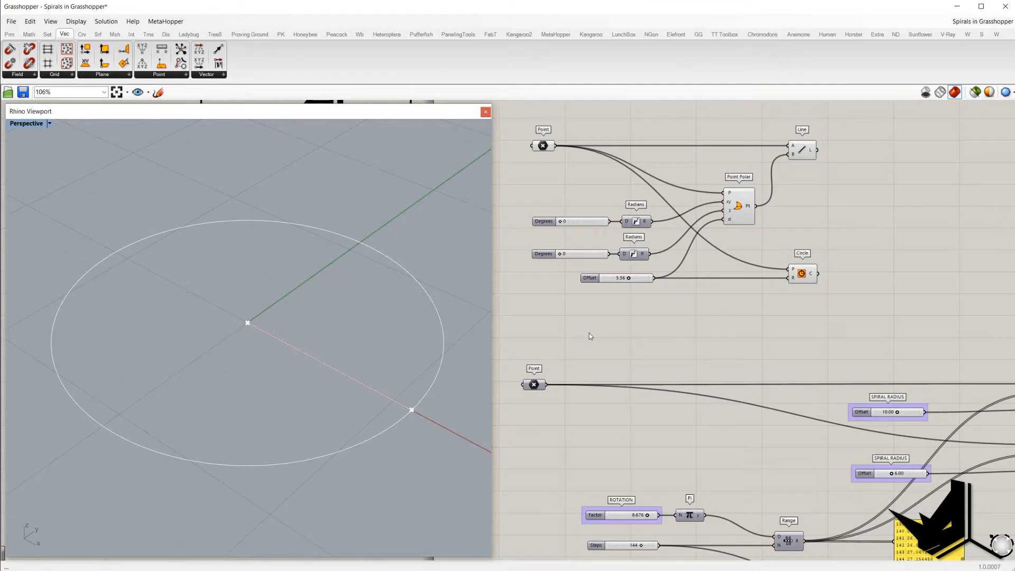
Step: Zoom into the polar-point definition and inspect the Point parameter and the Point Polar inputs
scroll(589, 336, "up", 2)
left_click_drag(769, 199, 856, 305)
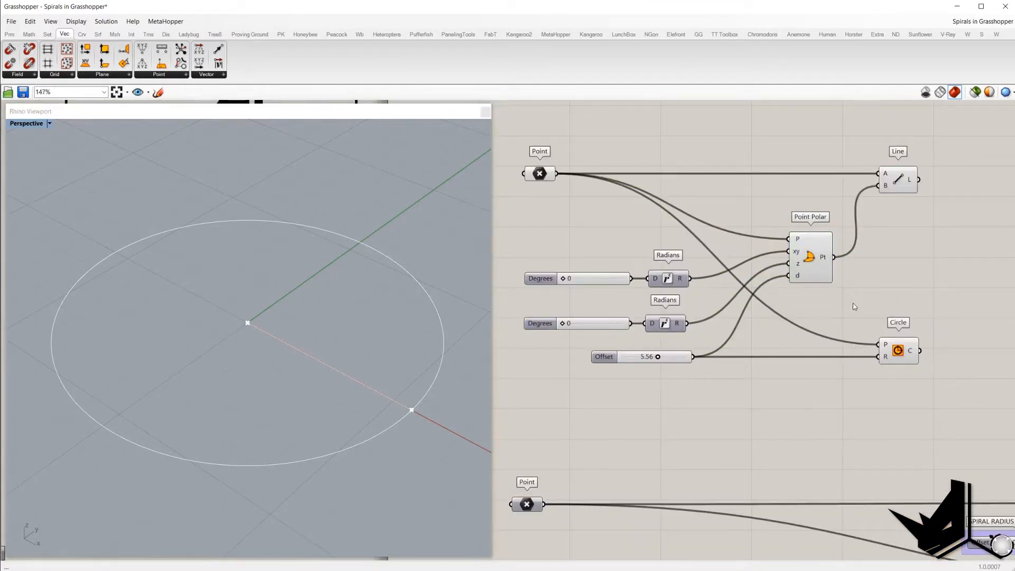
left_click_drag(762, 205, 863, 317)
left_click(538, 175)
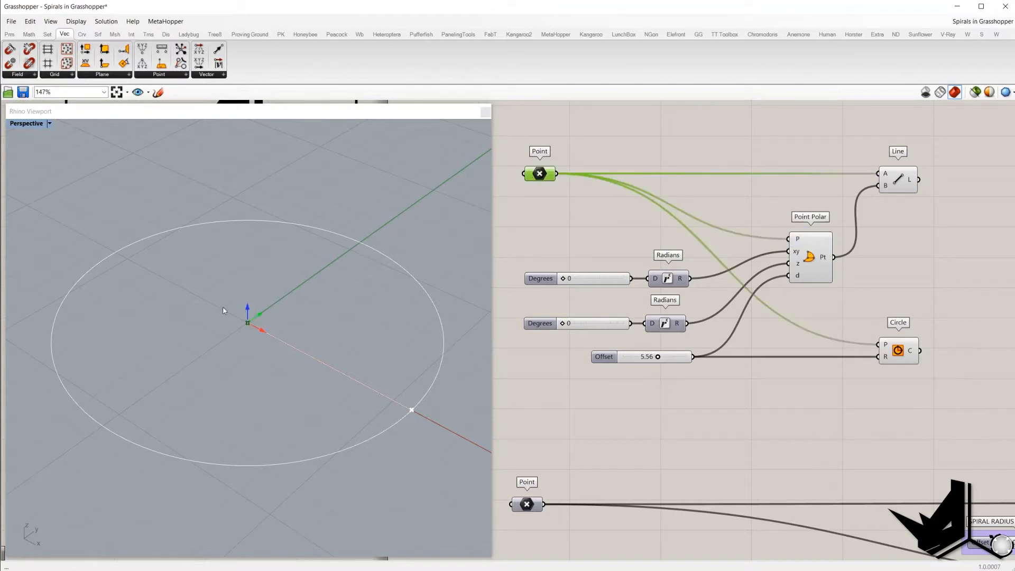
right_click(535, 174)
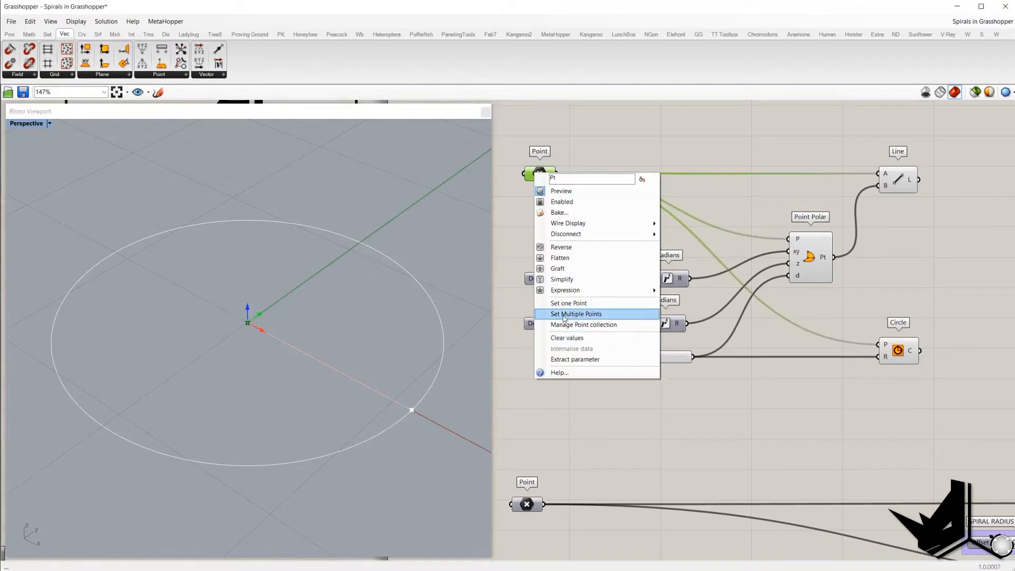
left_click(519, 144)
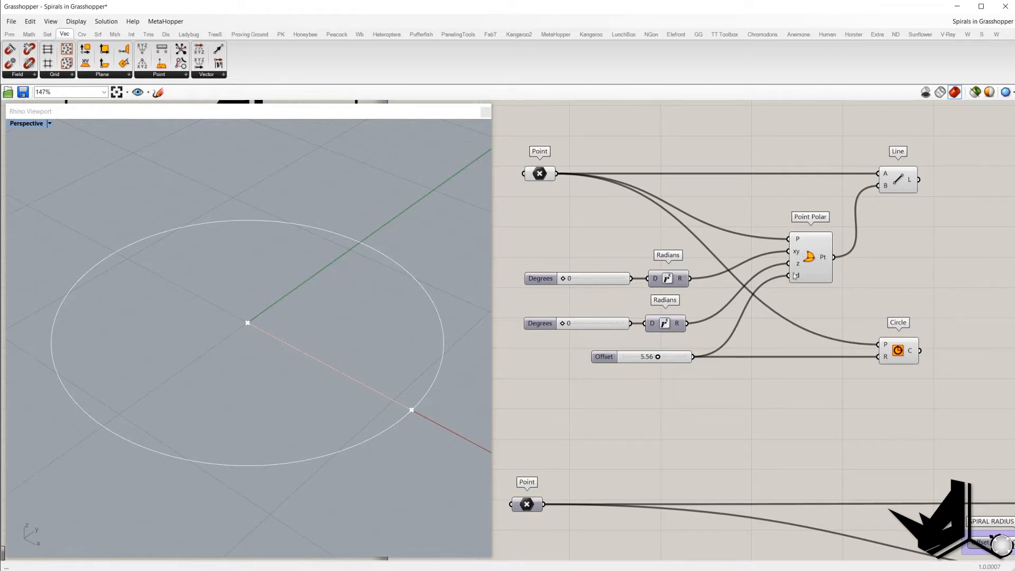
mouse_move(802, 275)
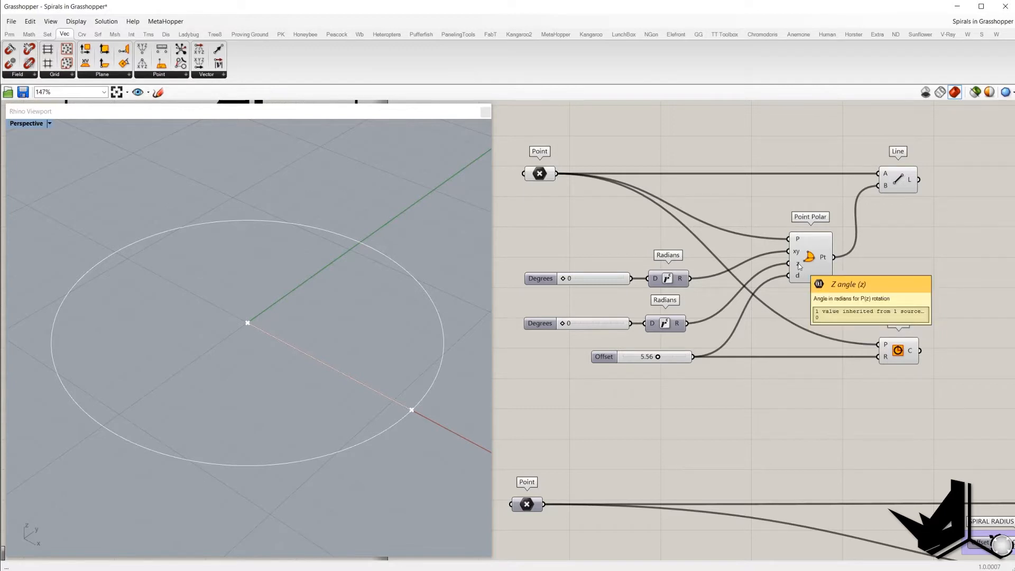
left_click(542, 175)
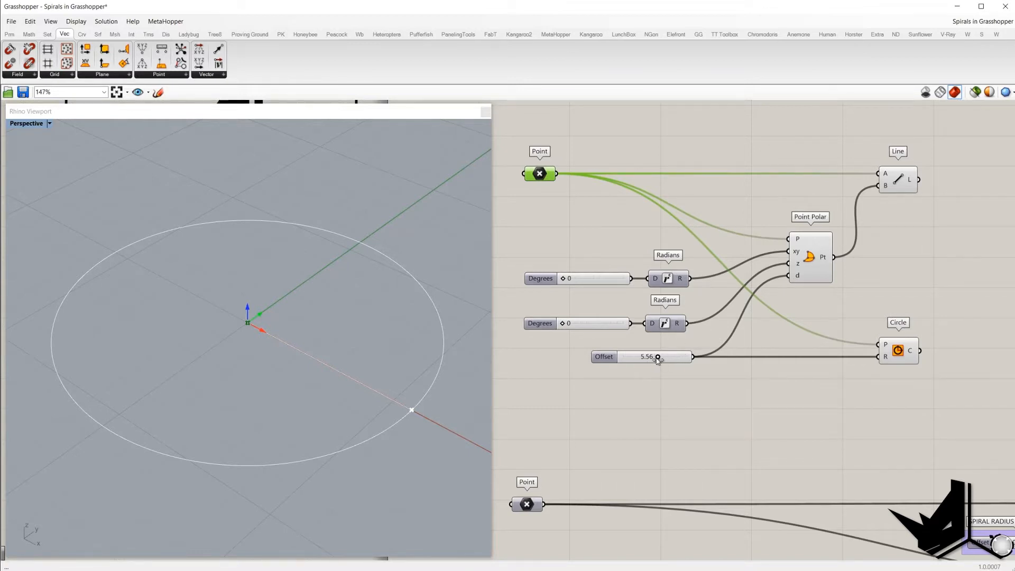
Step: Inspect the Degrees sliders, Radians components and Offset slider that feed the Point Polar component
left_click(752, 313)
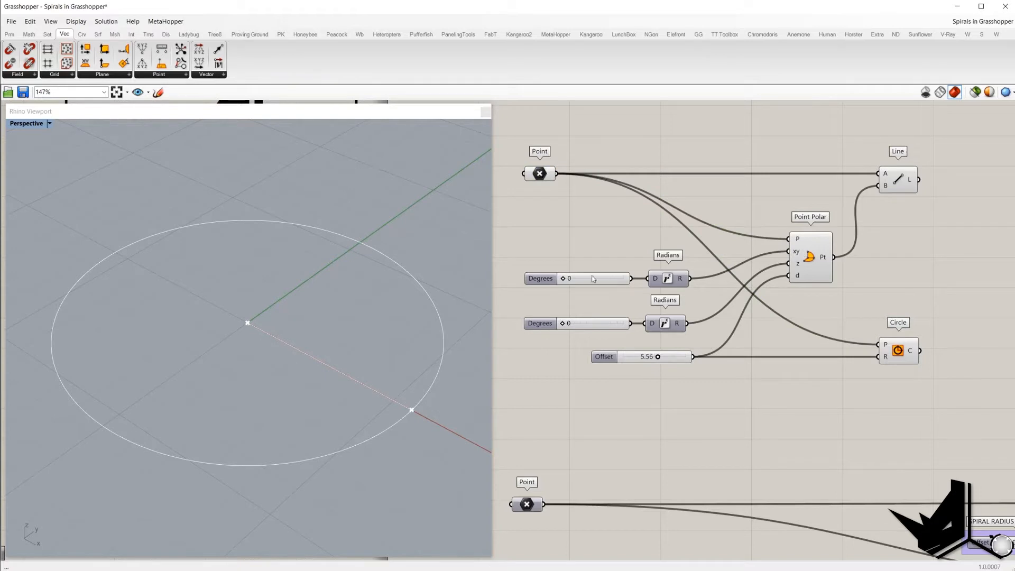
left_click_drag(520, 258, 635, 296)
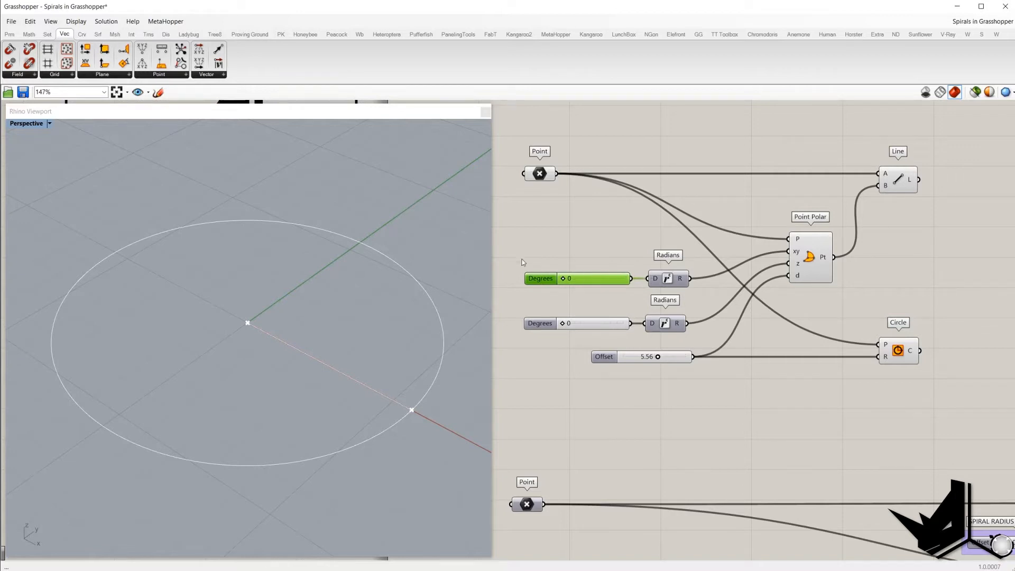
left_click_drag(522, 256, 641, 295)
left_click(656, 285)
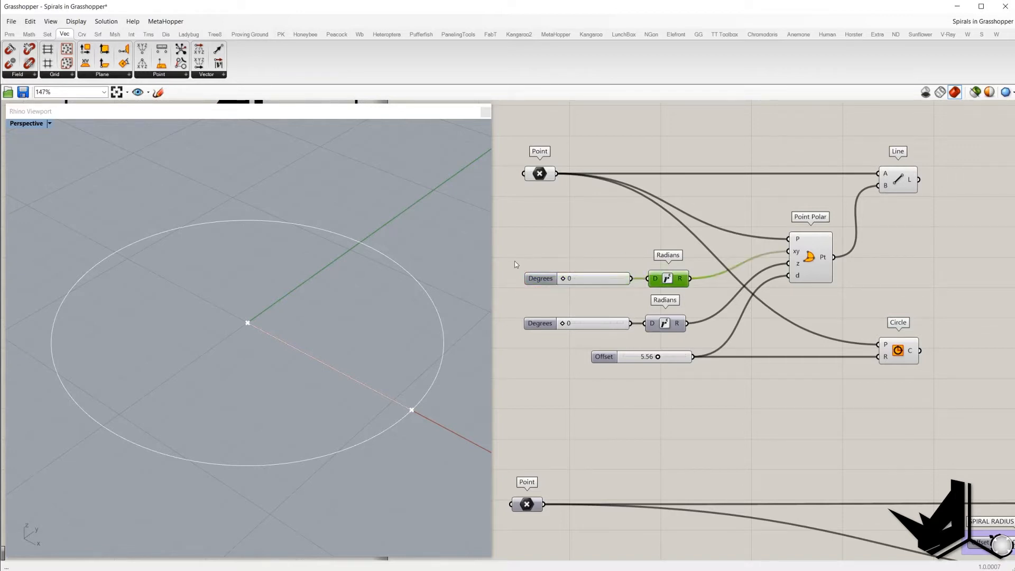
left_click_drag(516, 264, 642, 270)
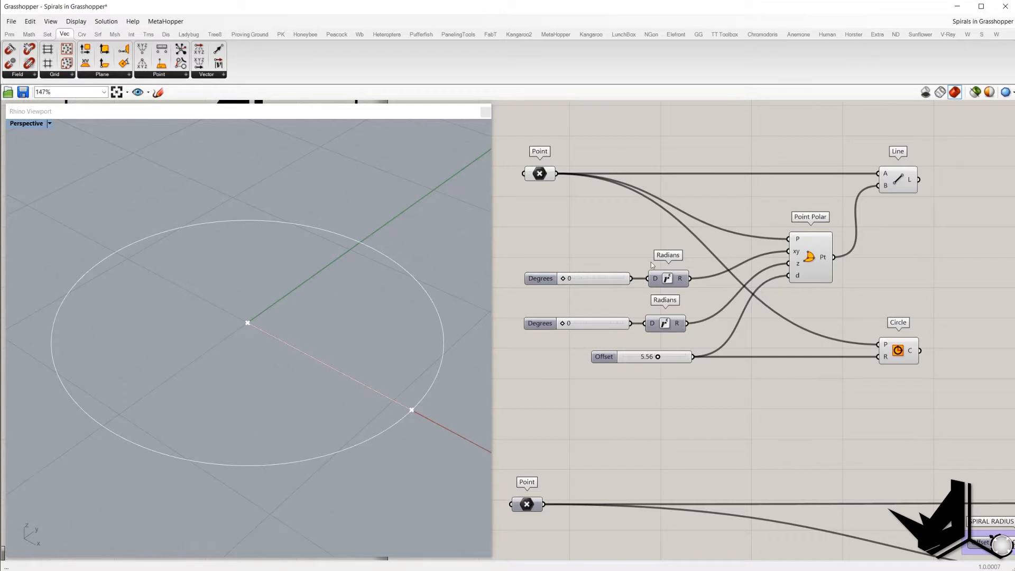
mouse_move(798, 254)
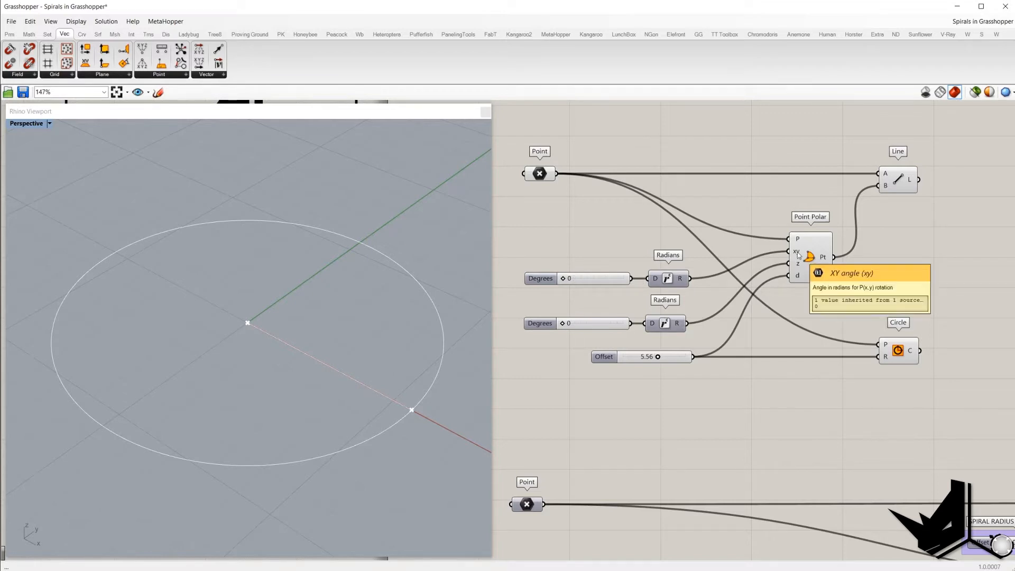
left_click(537, 178)
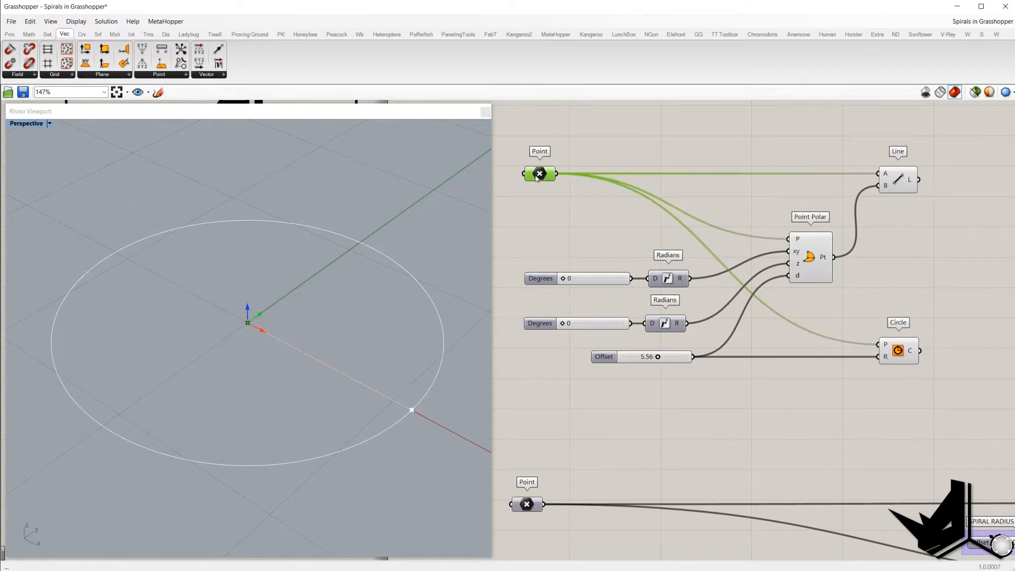
left_click(573, 215)
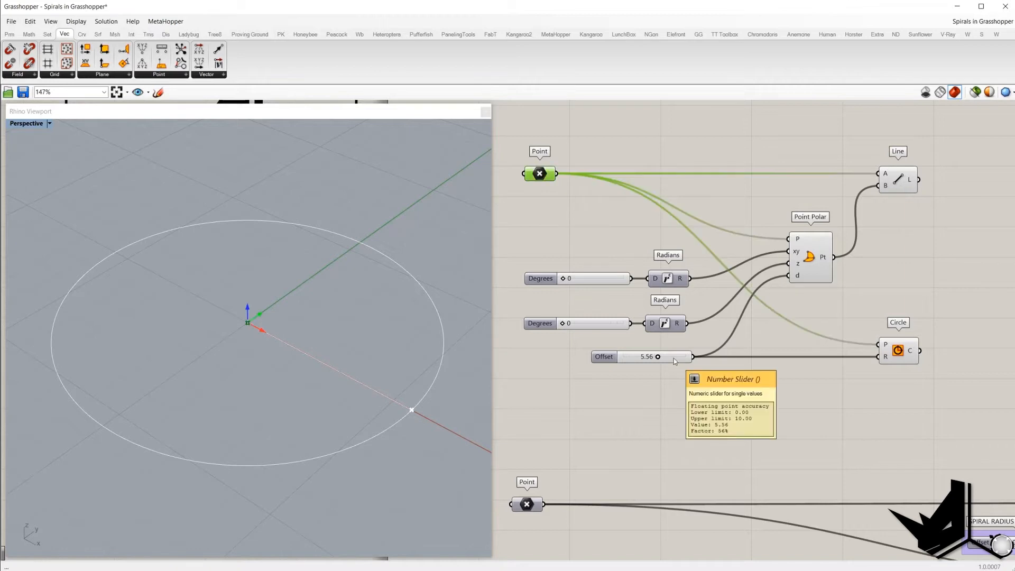
left_click_drag(511, 260, 641, 304)
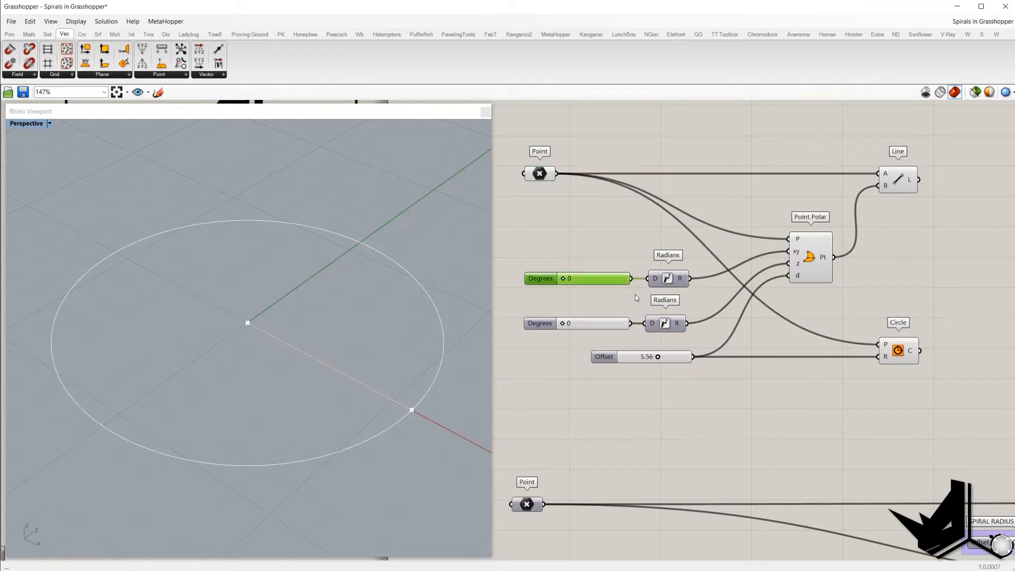
key("Print")
left_click_drag(986, 525, 985, 524)
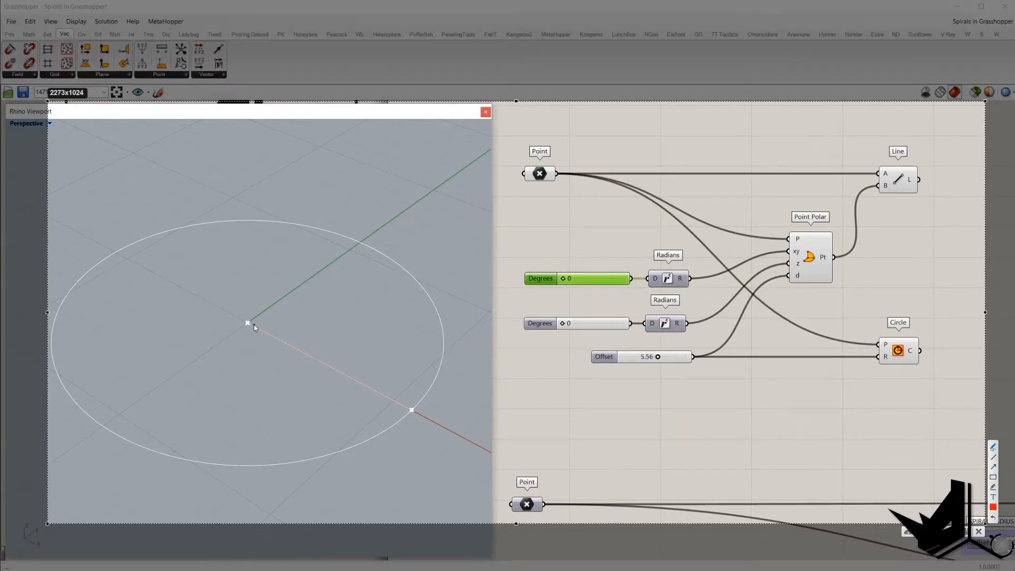
left_click_drag(254, 324, 412, 411)
mouse_move(653, 349)
left_mouse_down()
mouse_move(634, 359)
mouse_move(653, 347)
left_mouse_up()
mouse_move(305, 372)
left_mouse_down()
mouse_move(299, 383)
mouse_move(322, 373)
left_mouse_up()
left_click_drag(319, 395, 336, 398)
mouse_move(335, 382)
left_mouse_down()
mouse_move(351, 385)
mouse_move(352, 409)
left_mouse_up()
mouse_move(418, 407)
left_mouse_down()
mouse_move(409, 416)
mouse_move(419, 408)
left_mouse_up()
mouse_move(826, 247)
left_mouse_down()
mouse_move(831, 268)
mouse_move(833, 249)
left_mouse_up()
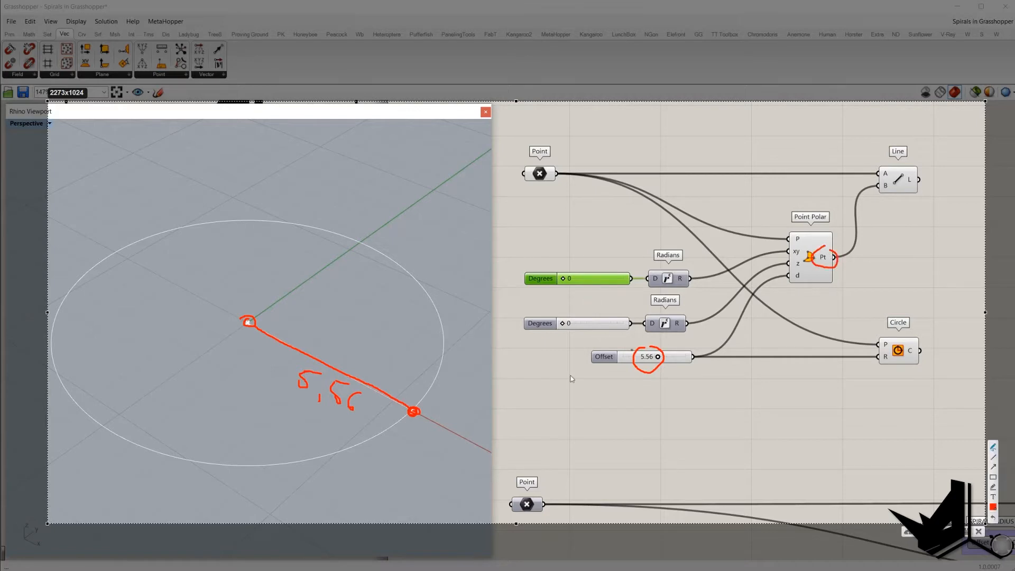
mouse_move(899, 307)
left_mouse_down()
mouse_move(875, 313)
mouse_move(889, 311)
left_mouse_up()
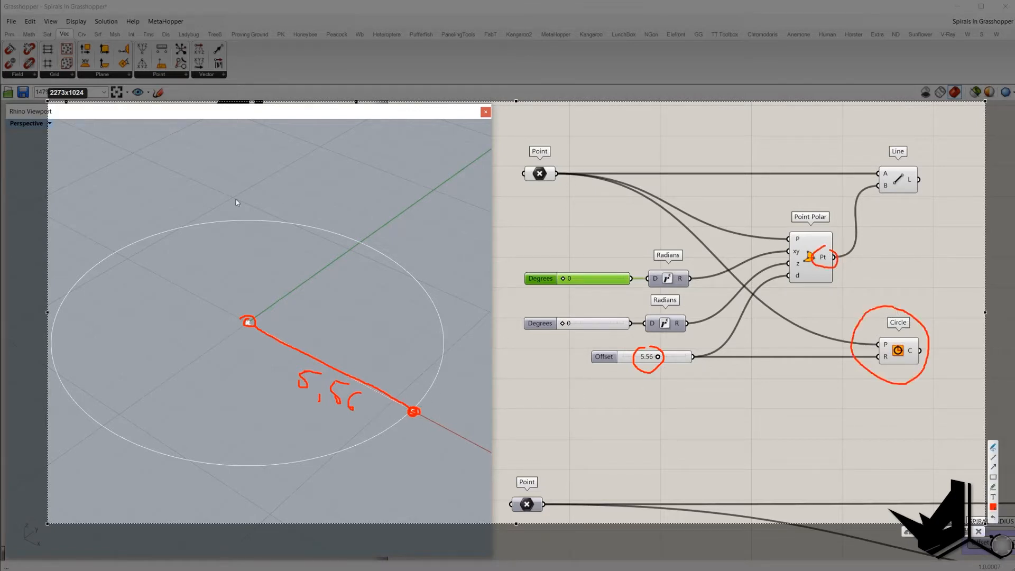
key("Escape")
Step: Set the first Degrees slider to 52 and the Offset slider to 4.64
mouse_move(563, 279)
left_mouse_down()
mouse_move(576, 283)
mouse_move(568, 284)
left_mouse_up()
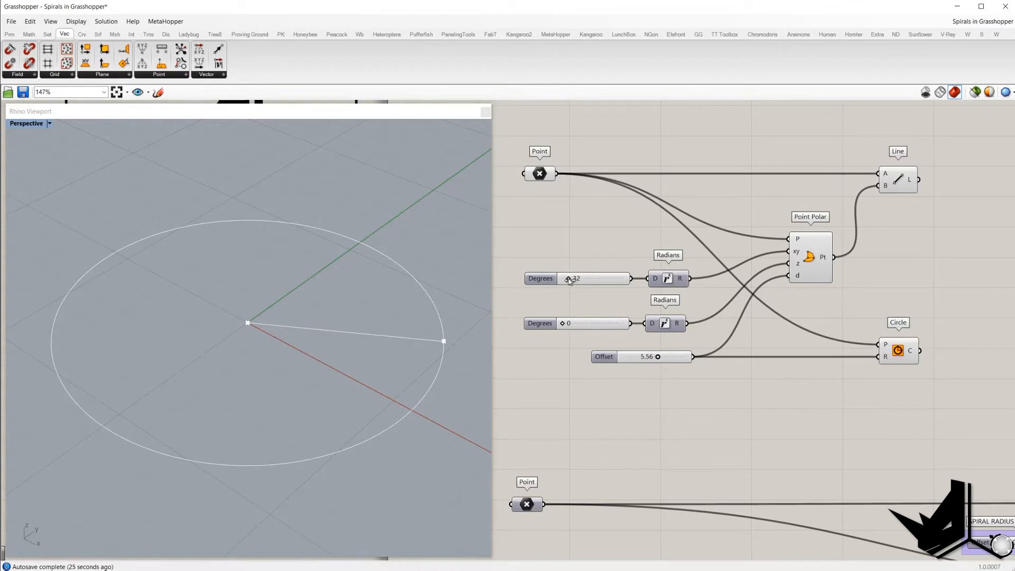
left_click_drag(569, 283, 575, 287)
left_click_drag(580, 339, 717, 390)
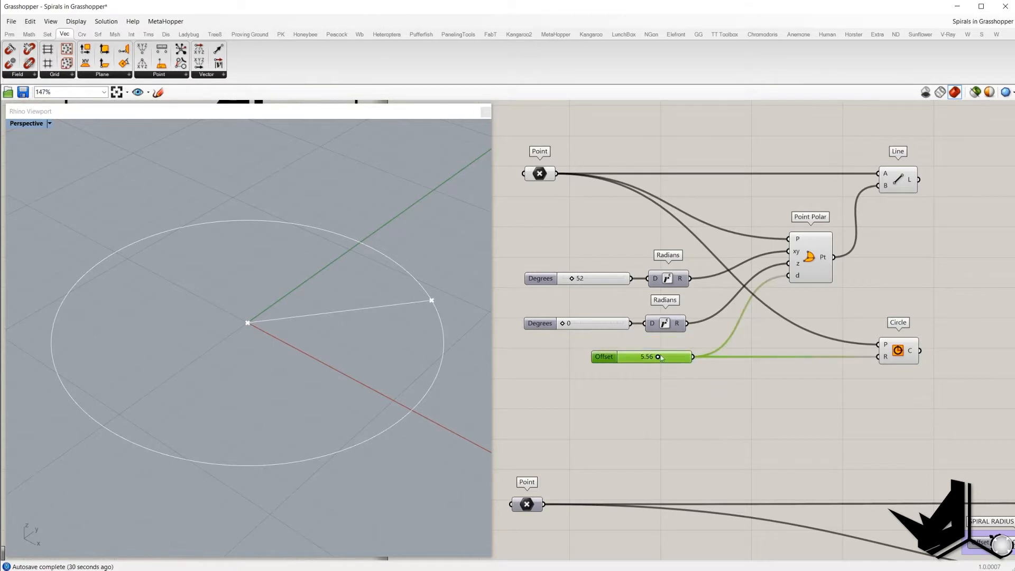
left_click(659, 354)
left_click_drag(660, 358, 644, 356)
left_click(644, 356)
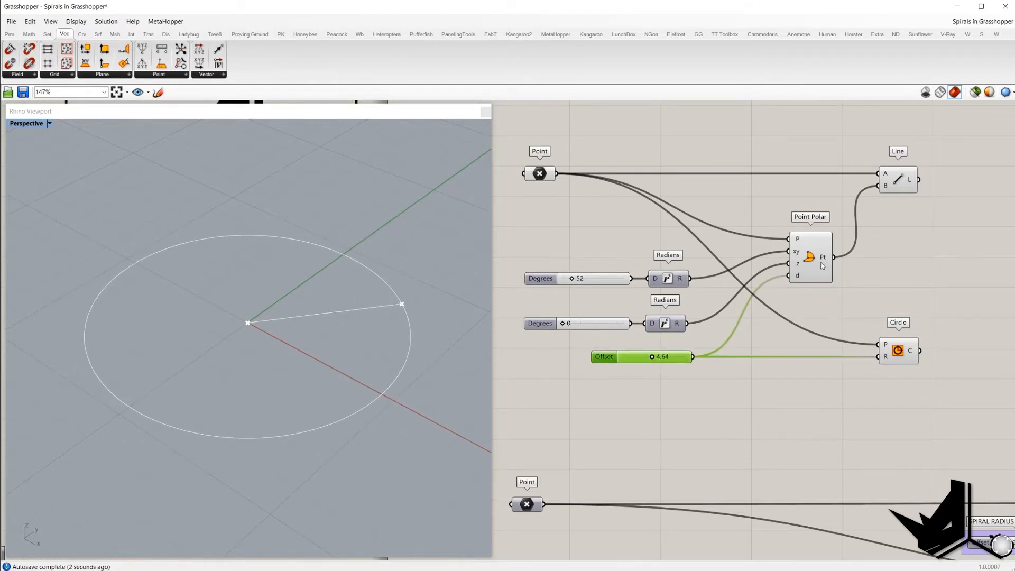
left_click(850, 309)
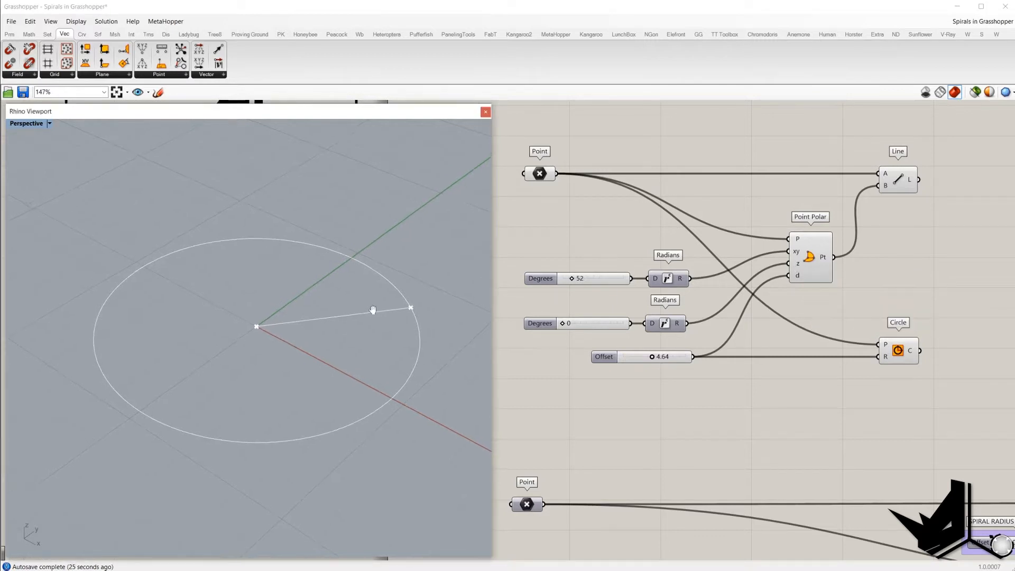
key("Print")
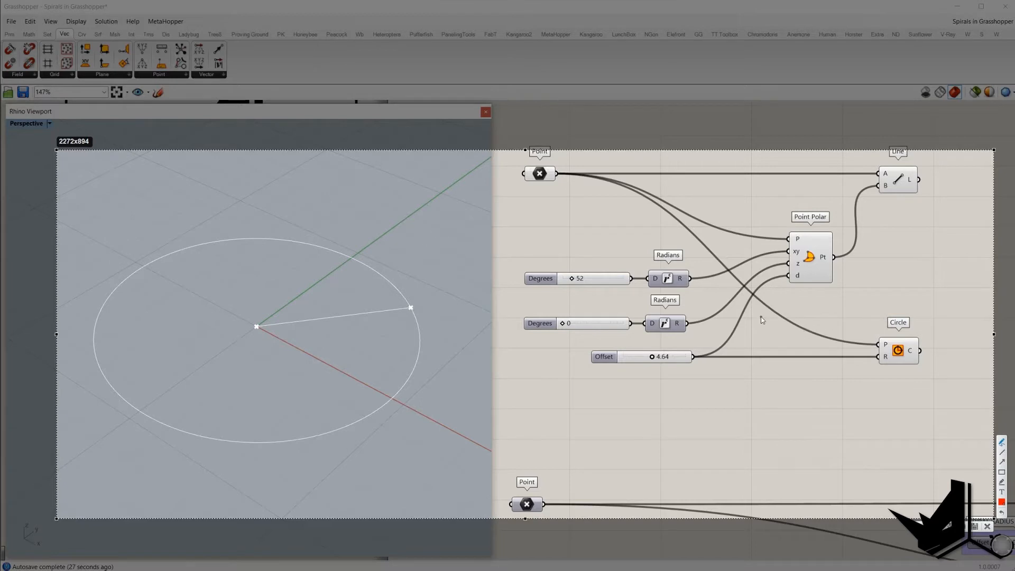
mouse_move(535, 258)
left_mouse_down()
mouse_move(631, 299)
mouse_move(552, 261)
left_mouse_up()
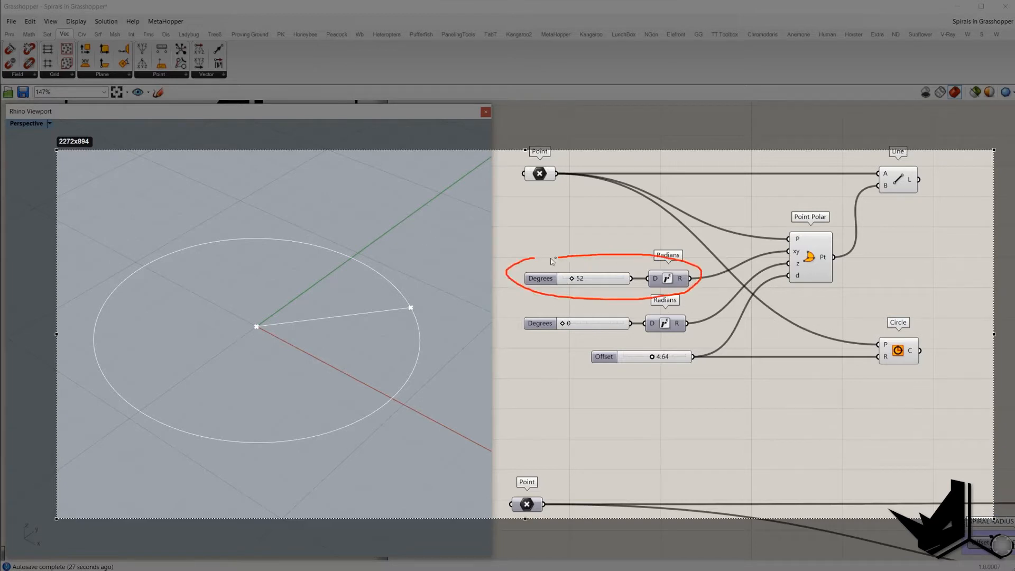
left_click_drag(257, 326, 512, 299)
mouse_move(682, 349)
left_mouse_down()
mouse_move(637, 344)
mouse_move(584, 357)
left_mouse_up()
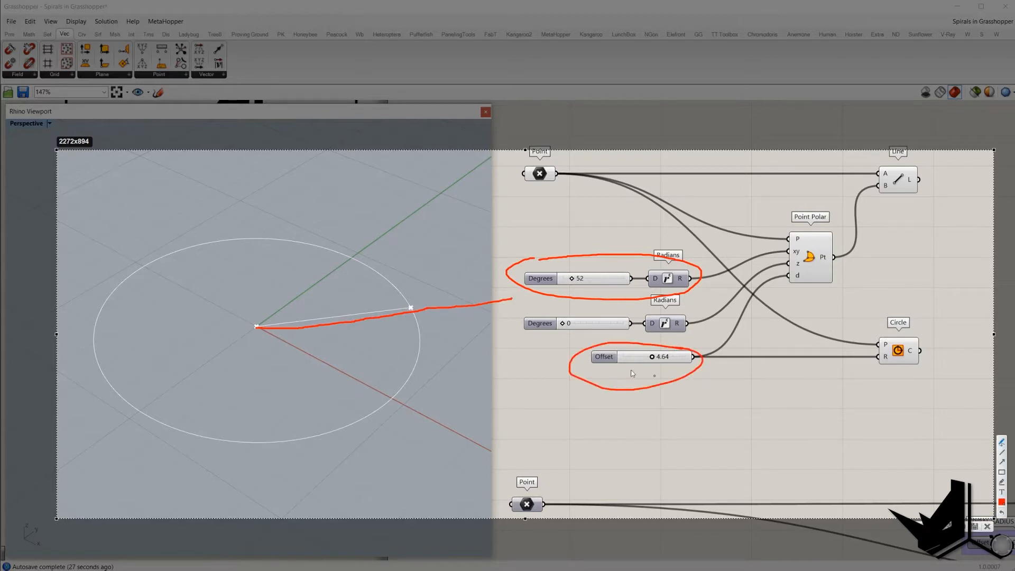
left_click_drag(415, 310, 414, 312)
mouse_move(534, 315)
left_mouse_down()
mouse_move(645, 337)
mouse_move(612, 315)
mouse_move(540, 317)
left_mouse_up()
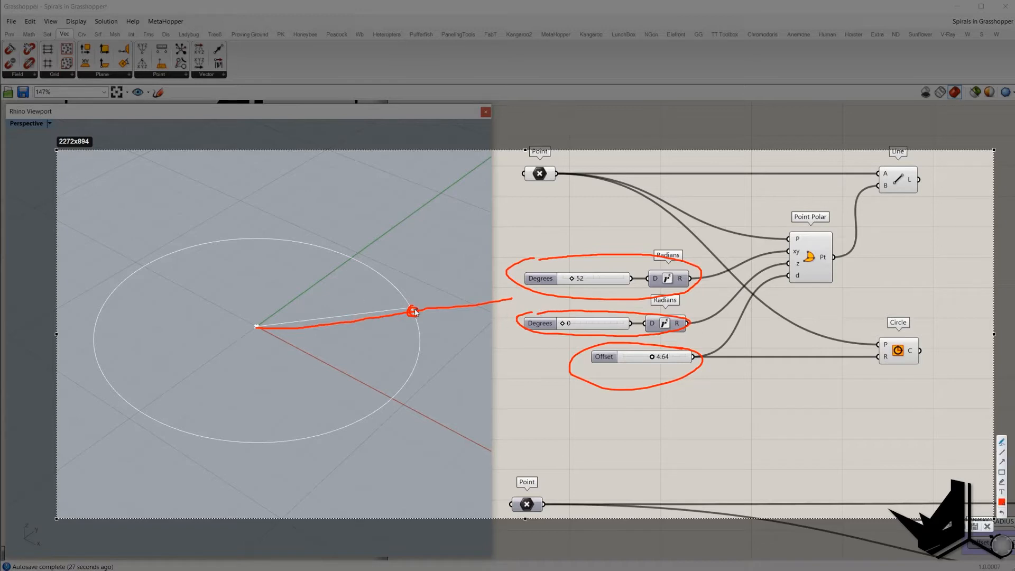
left_click_drag(415, 312, 413, 312)
mouse_move(243, 320)
left_mouse_down()
mouse_move(242, 343)
mouse_move(238, 320)
mouse_move(275, 317)
mouse_move(243, 344)
mouse_move(460, 304)
left_mouse_up()
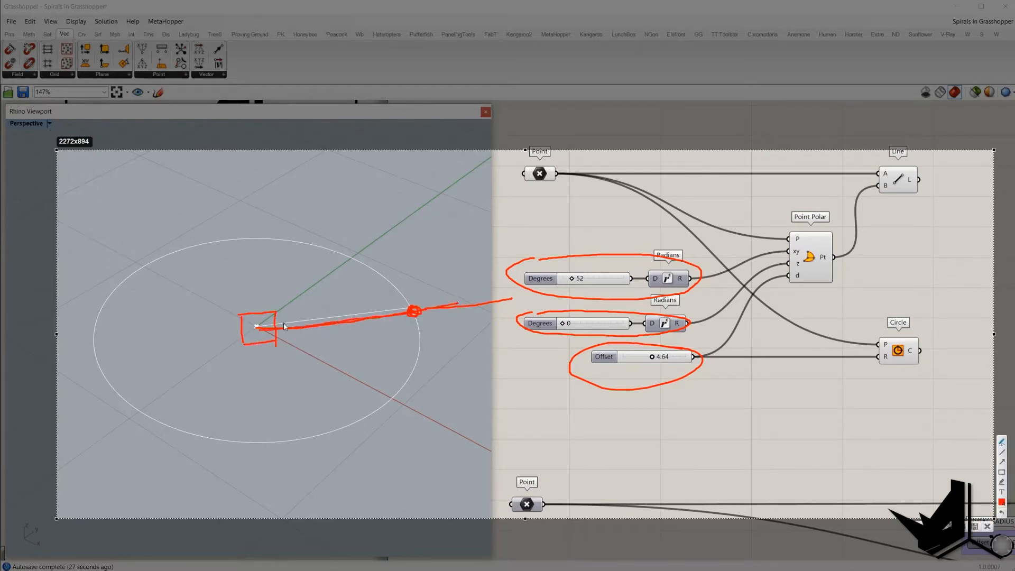
mouse_move(261, 327)
left_mouse_down()
mouse_move(259, 270)
mouse_move(268, 280)
left_mouse_up()
left_click_drag(475, 300, 478, 307)
mouse_move(801, 218)
left_mouse_down()
mouse_move(817, 294)
mouse_move(809, 217)
left_mouse_up()
mouse_move(416, 309)
left_mouse_down()
mouse_move(361, 221)
mouse_move(248, 193)
mouse_move(129, 249)
mouse_move(87, 362)
mouse_move(136, 478)
mouse_move(320, 514)
mouse_move(421, 388)
mouse_move(421, 329)
left_mouse_up()
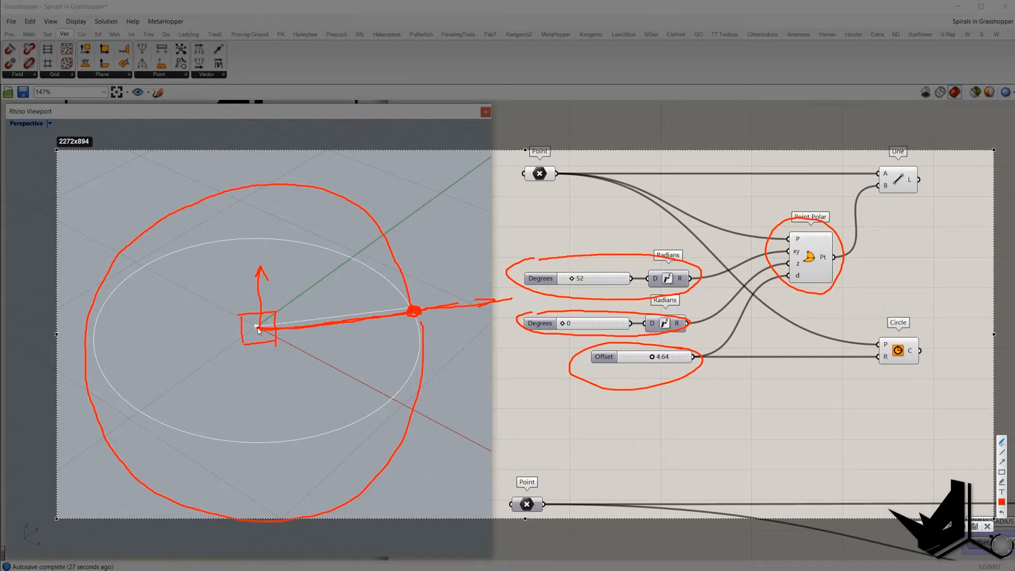
left_click_drag(258, 329, 338, 264)
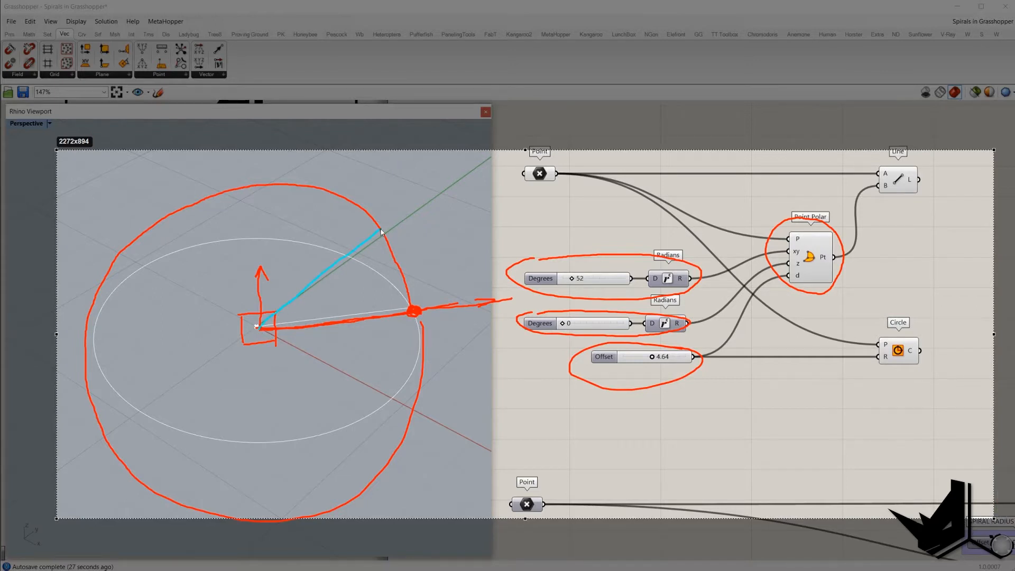
left_click_drag(381, 230, 381, 232)
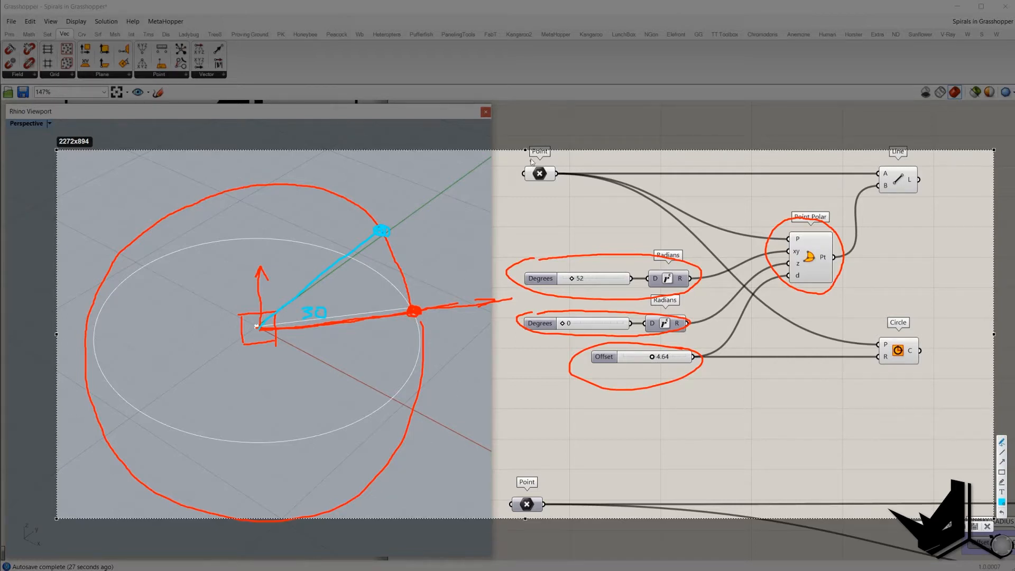
left_click_drag(532, 157, 529, 187)
left_click_drag(303, 263, 317, 266)
left_click_drag(323, 255, 328, 266)
mouse_move(577, 257)
left_mouse_down()
mouse_move(569, 259)
mouse_move(673, 266)
mouse_move(562, 251)
left_mouse_up()
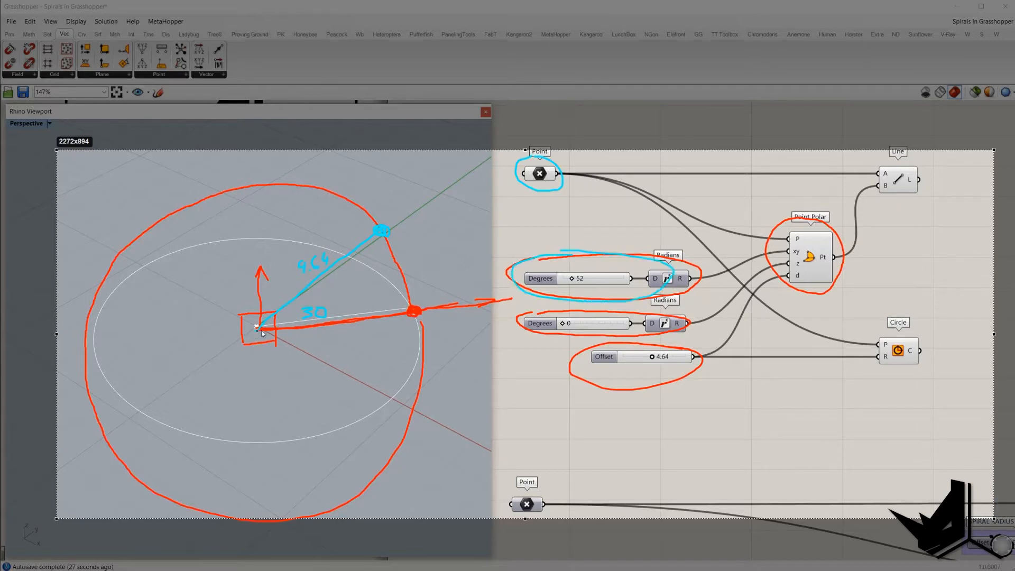
left_click_drag(261, 331, 420, 312)
mouse_move(560, 313)
left_mouse_down()
mouse_move(544, 336)
mouse_move(619, 335)
left_mouse_up()
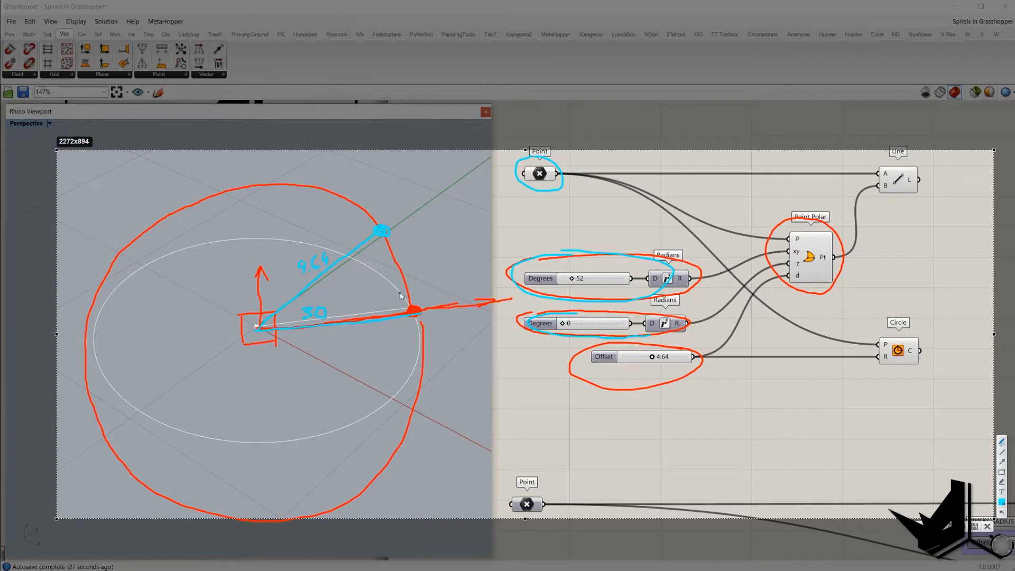
key("Escape")
Step: Set the second Degrees slider, feeding the Z angle, to 30 and orbit the viewport to check the point
double_click(589, 323)
type("30")
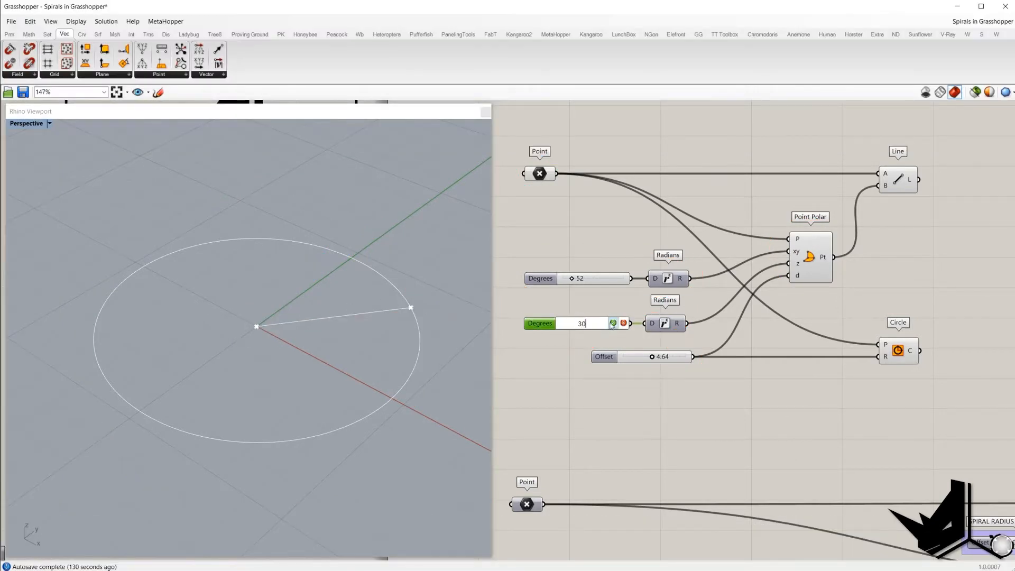
left_click(613, 323)
right_click_drag(305, 297, 370, 285)
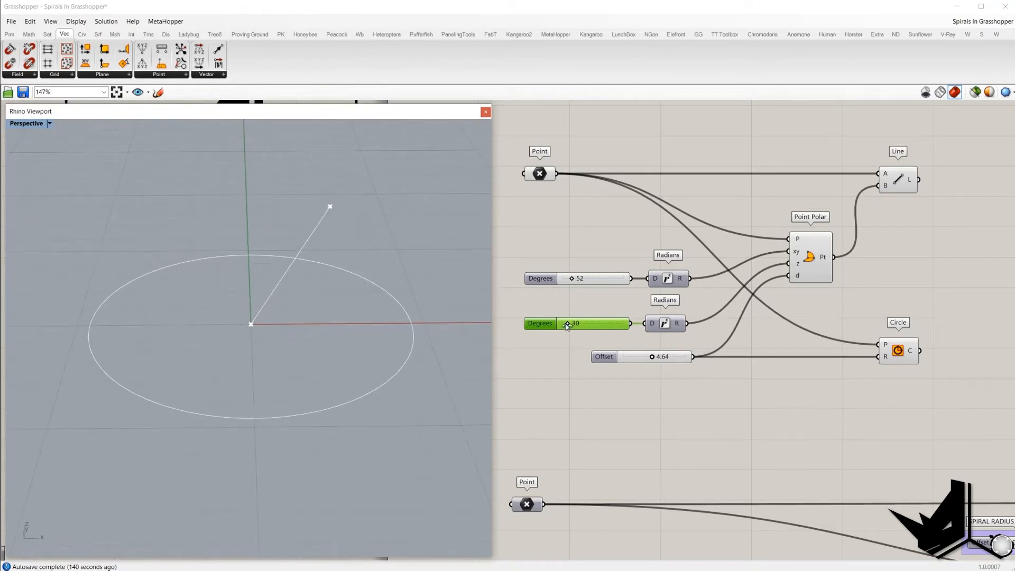
Step: Sweep the Z-angle Degrees slider through several values while orbiting the viewport to watch the point swing vertically
left_click_drag(567, 326, 599, 326)
right_click_drag(317, 343, 370, 228)
mouse_move(599, 326)
left_mouse_down()
mouse_move(561, 326)
mouse_move(608, 319)
left_mouse_up()
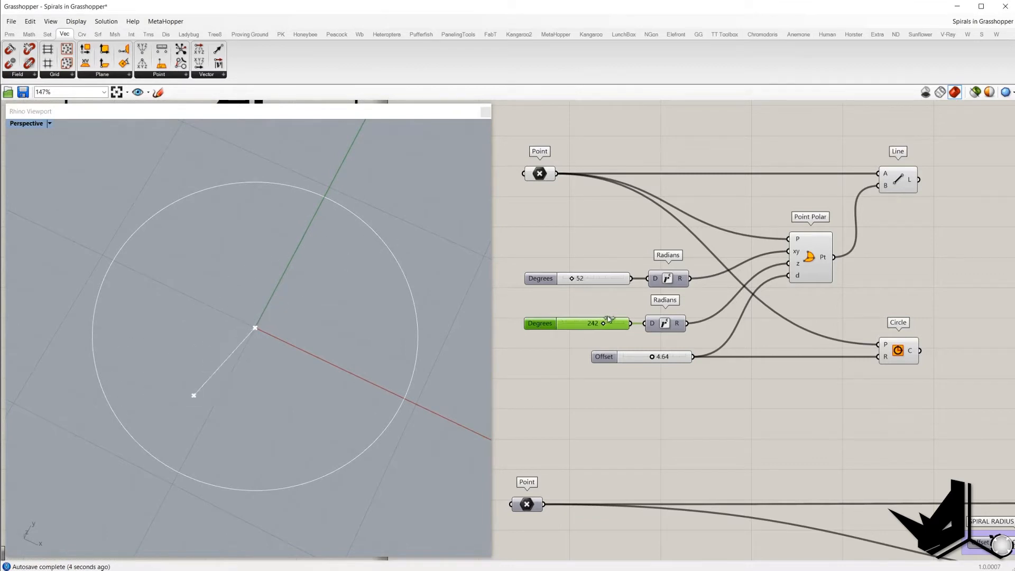
left_click_drag(609, 319, 618, 319)
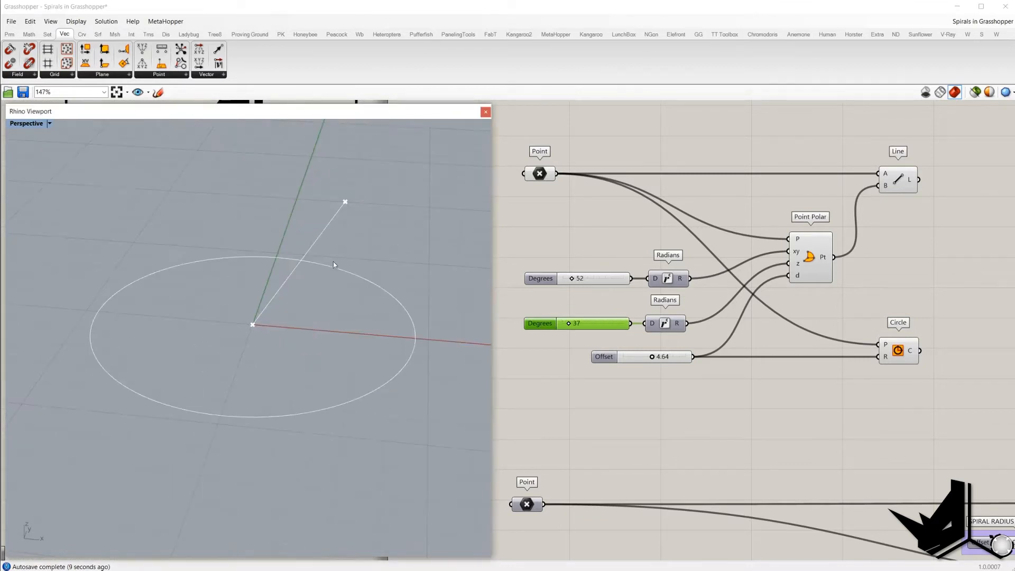
right_click_drag(333, 261, 320, 262)
Step: Set the XY-angle Degrees slider to 51 and the Z-angle Degrees slider to 0
left_click_drag(572, 279, 561, 280)
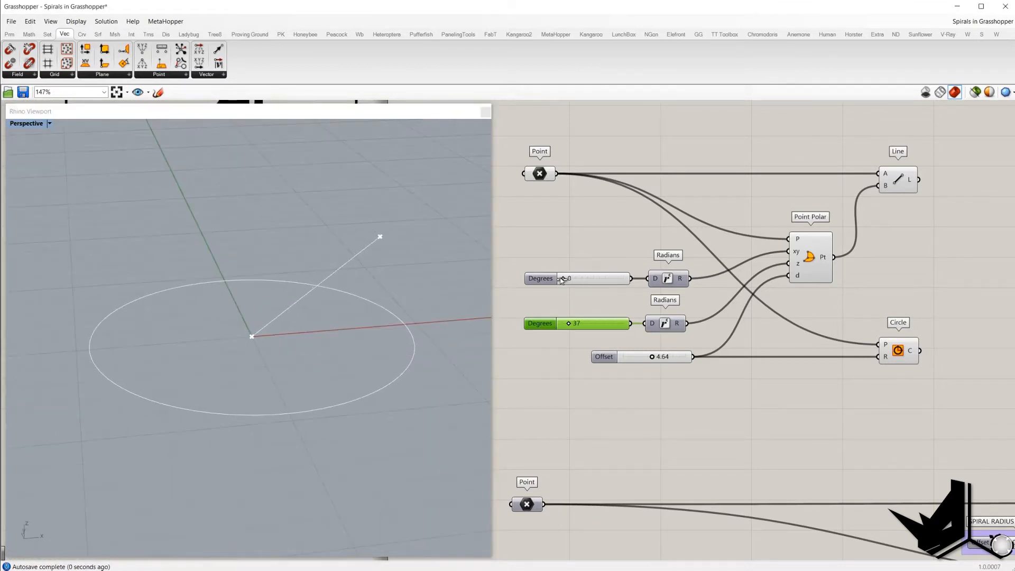
right_click_drag(451, 286, 355, 333)
left_click_drag(521, 256, 686, 296)
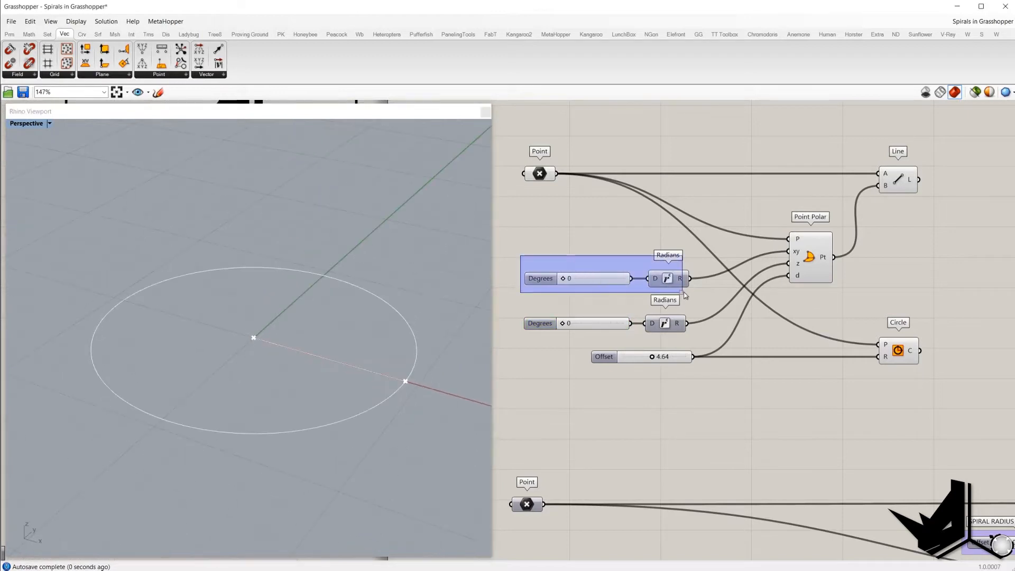
left_click(566, 268)
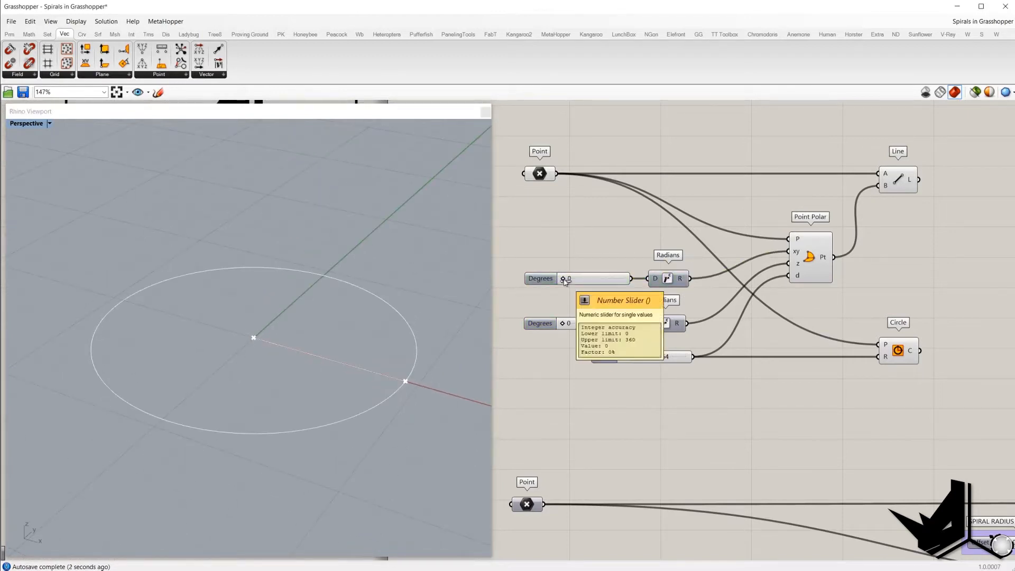
mouse_move(562, 279)
left_mouse_down()
mouse_move(617, 284)
mouse_move(573, 287)
left_mouse_up()
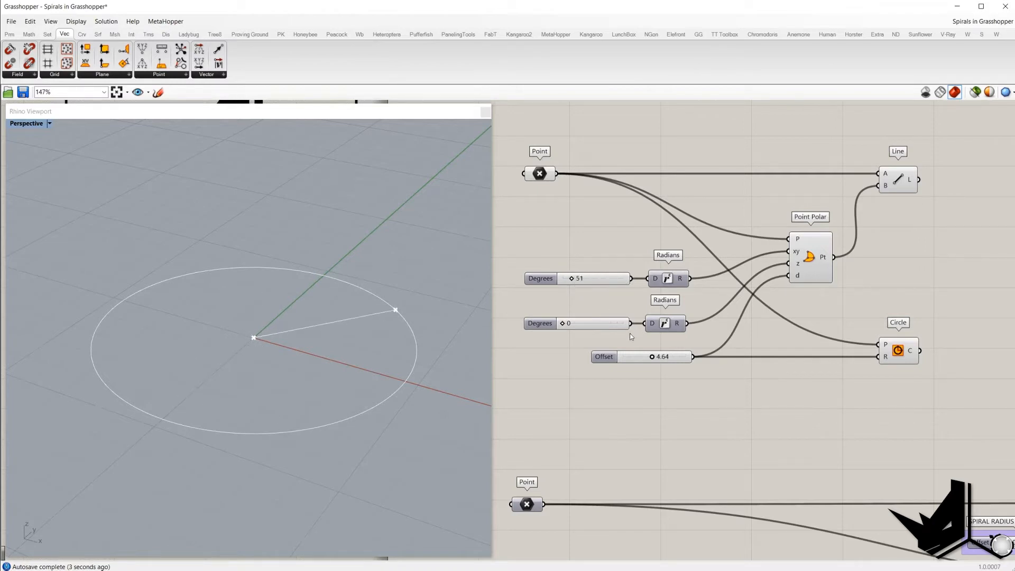
Step: Set the Offset slider to 4.24
mouse_move(652, 358)
left_mouse_down()
mouse_move(641, 360)
mouse_move(668, 360)
mouse_move(649, 359)
left_mouse_up()
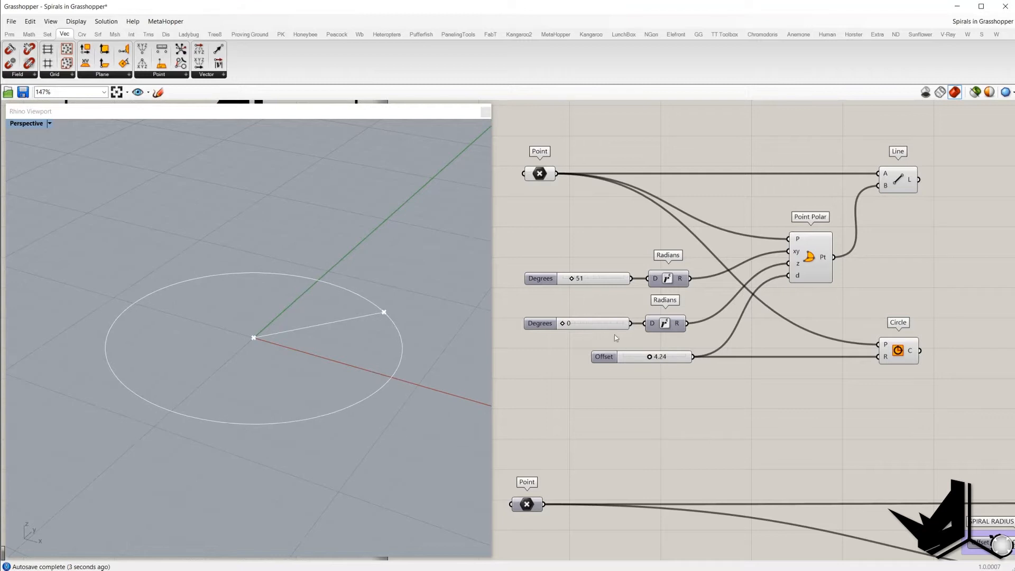
mouse_move(564, 324)
left_mouse_down()
mouse_move(627, 324)
mouse_move(561, 324)
left_mouse_up()
left_click_drag(511, 264, 701, 302)
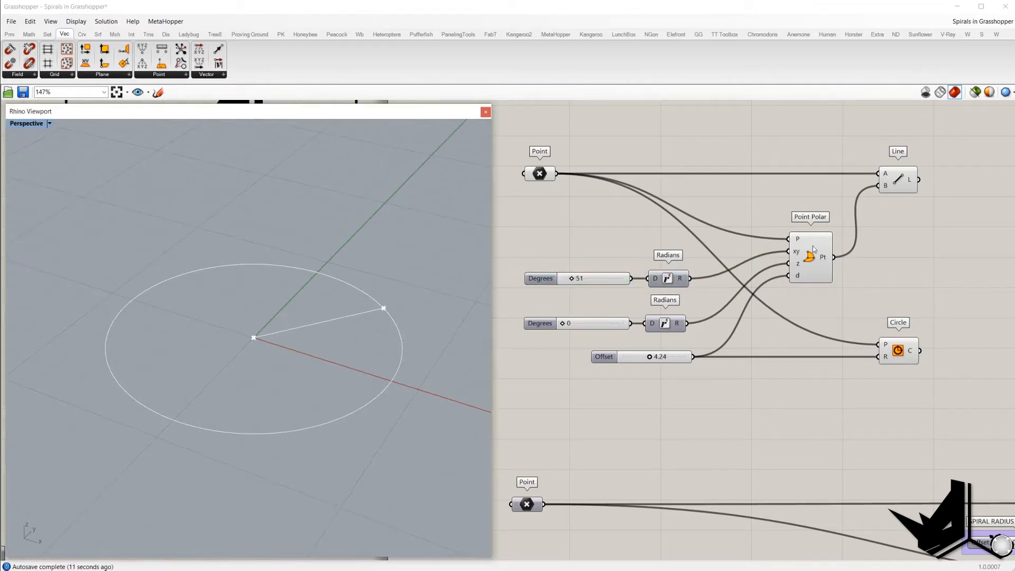
Step: Hide the preview of the finished spiral geometry and zoom into the spiral definition
left_click(813, 249)
left_click_drag(764, 206, 862, 314)
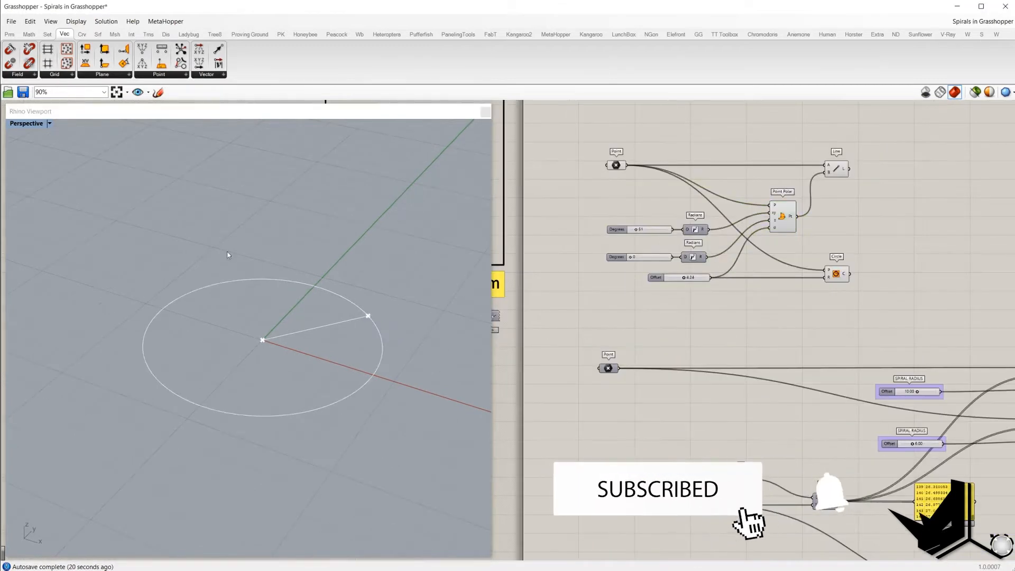
right_click_drag(348, 396, 321, 386, "shift")
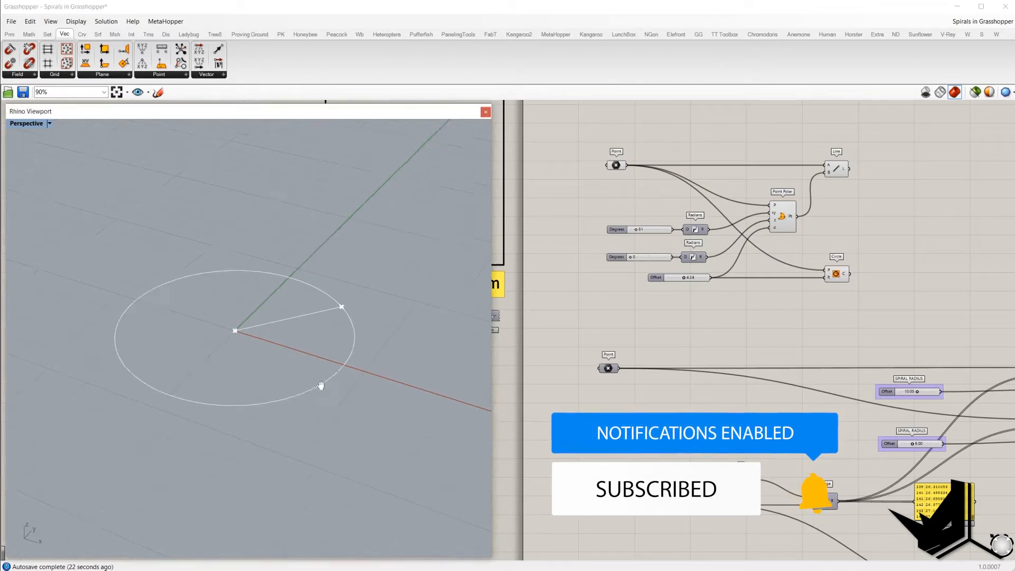
scroll(321, 386, "down", 3)
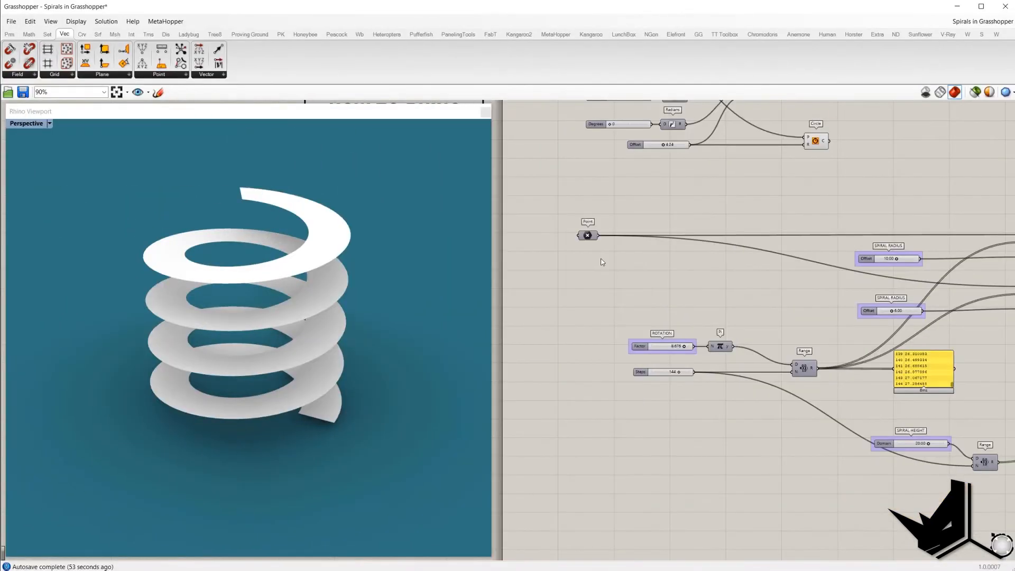
scroll(602, 262, "down", 2)
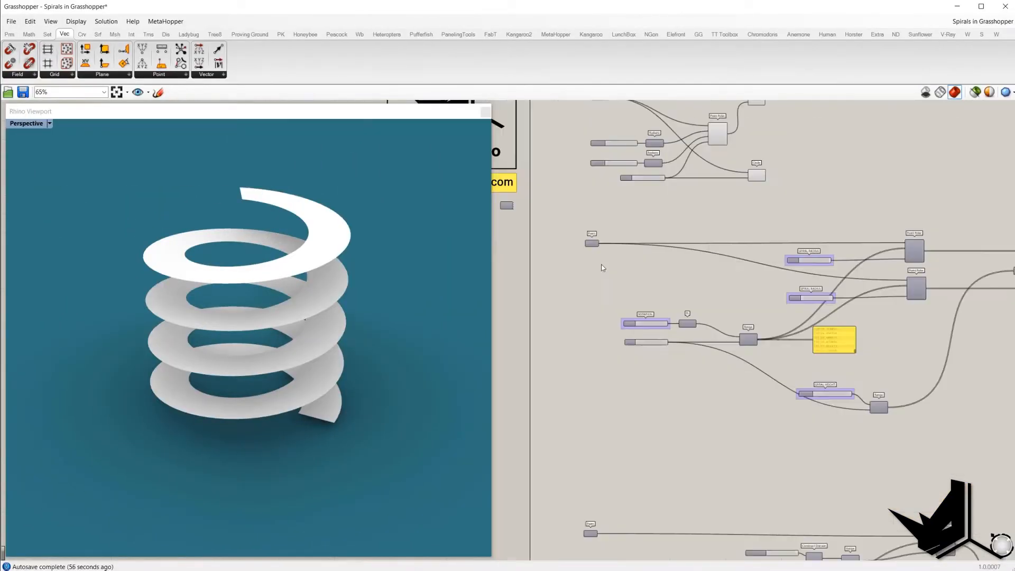
scroll(730, 324, "down", 3)
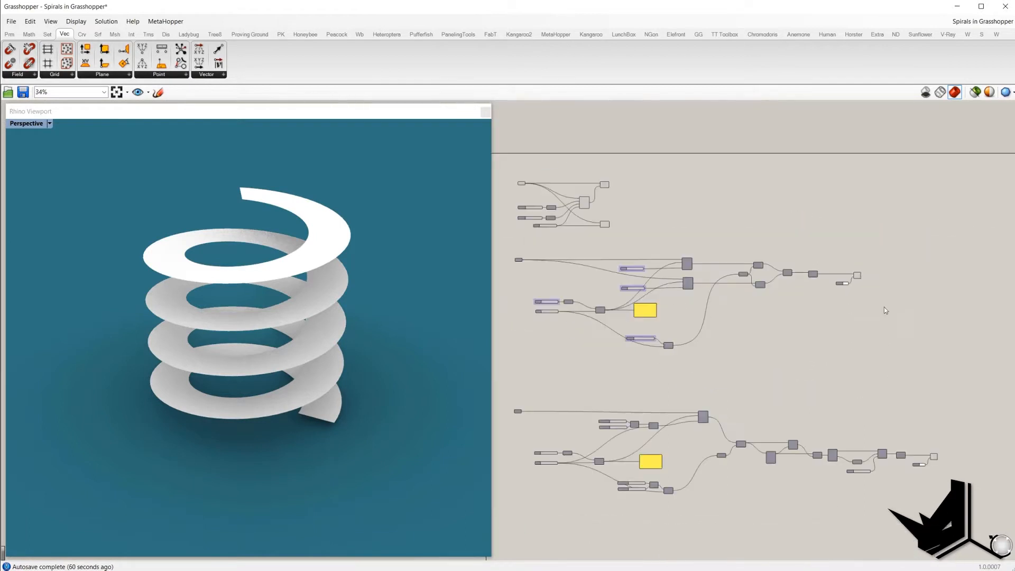
left_click_drag(898, 305, 821, 239)
right_click(821, 239)
left_click(848, 249)
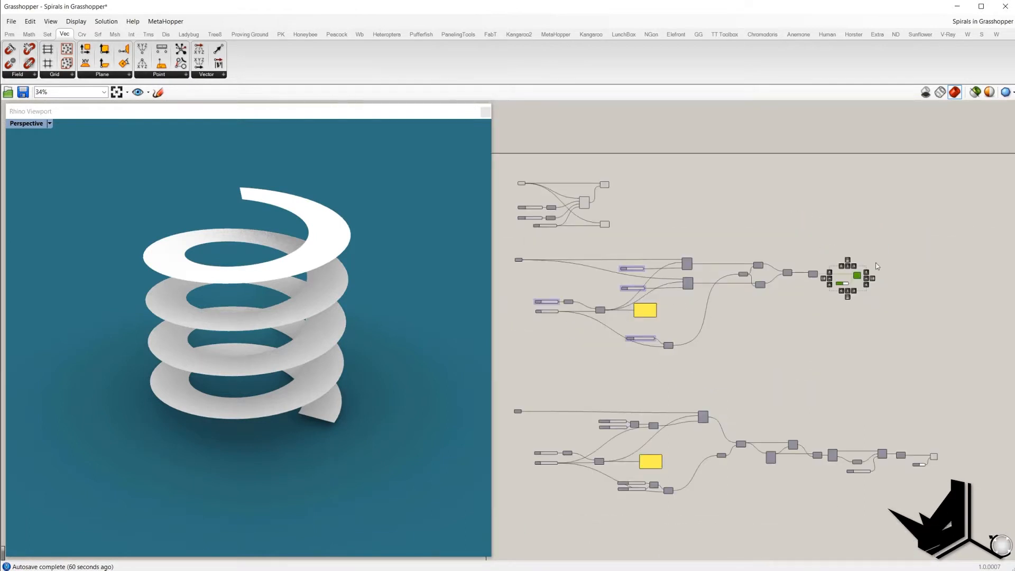
right_click(835, 246)
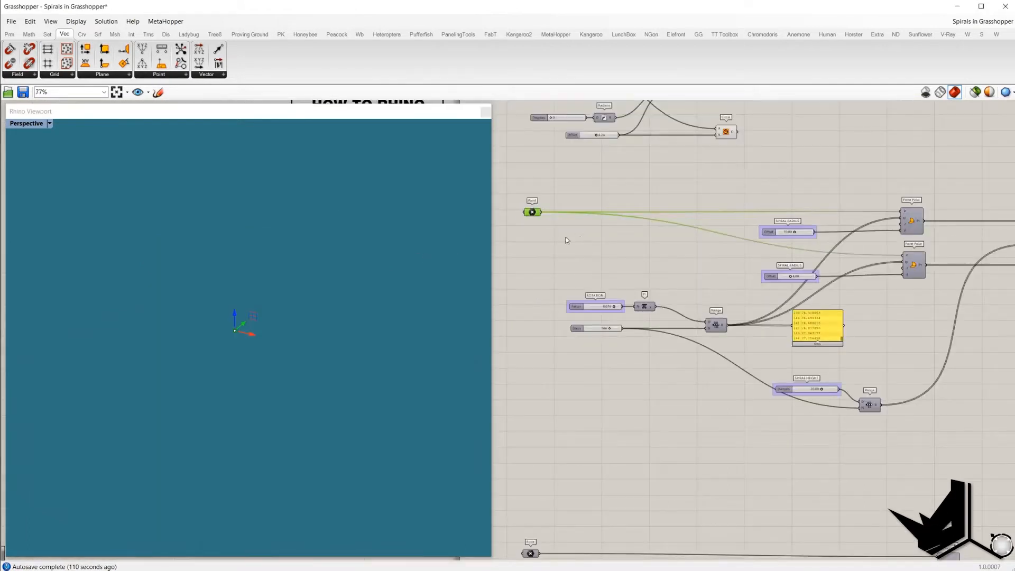
left_click(566, 241)
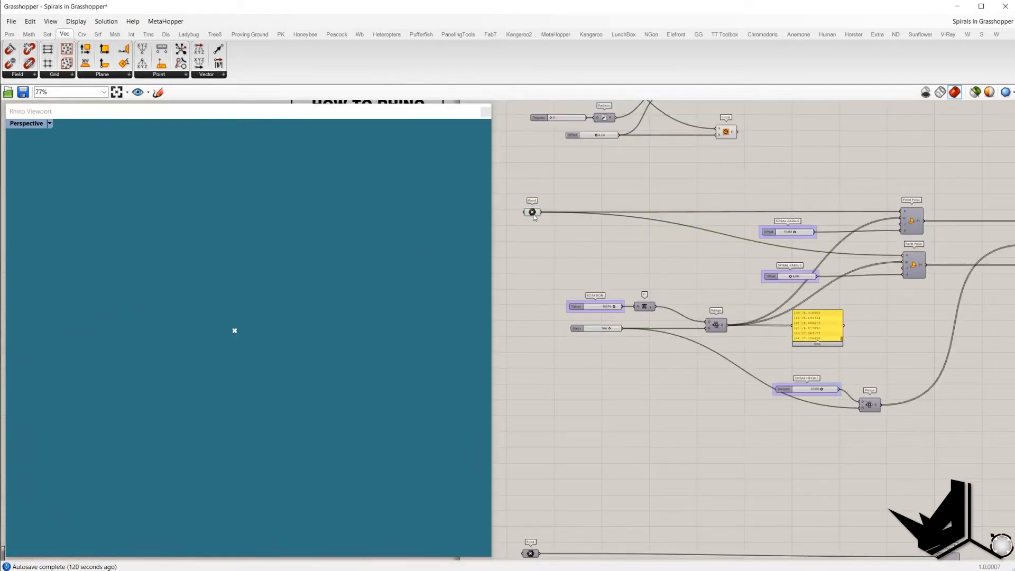
Step: Inspect the ROTATION, Steps and Range components and scroll through the yellow panel's list of angle values
right_click_drag(607, 236, 614, 266)
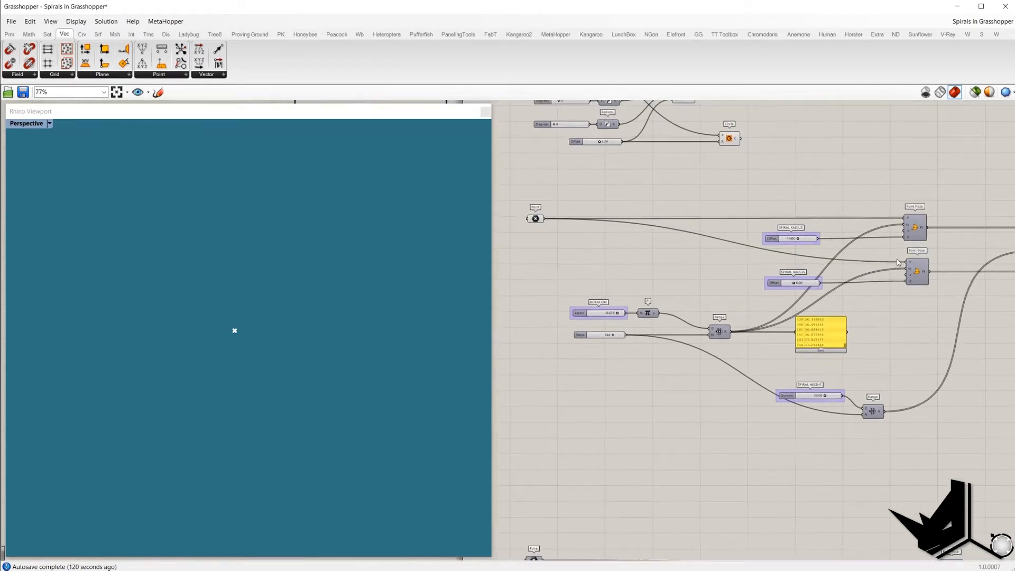
scroll(897, 262, "up", 2)
mouse_move(967, 231)
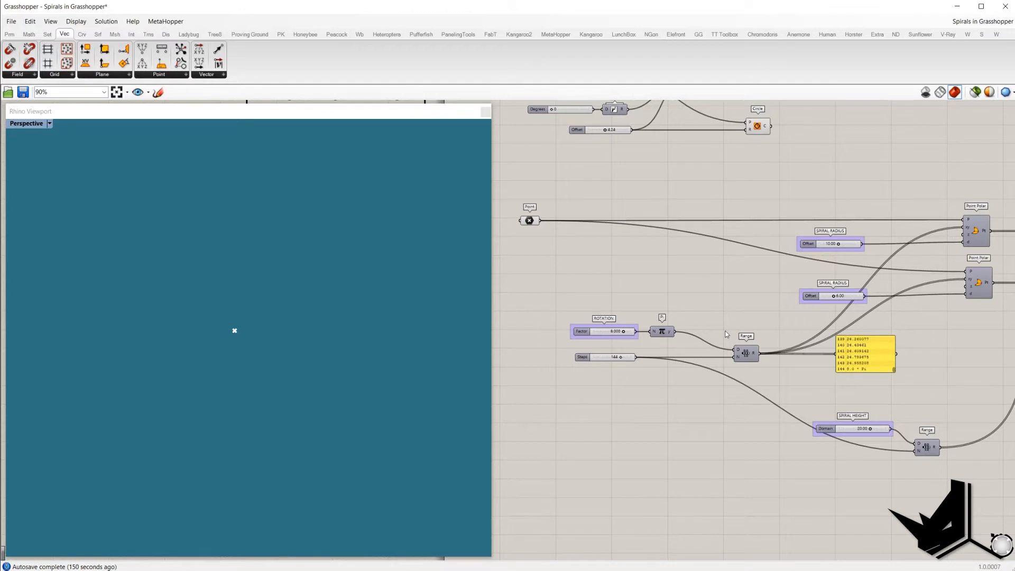
left_click_drag(545, 303, 691, 346)
scroll(731, 364, "up", 1)
right_click_drag(689, 364, 695, 364)
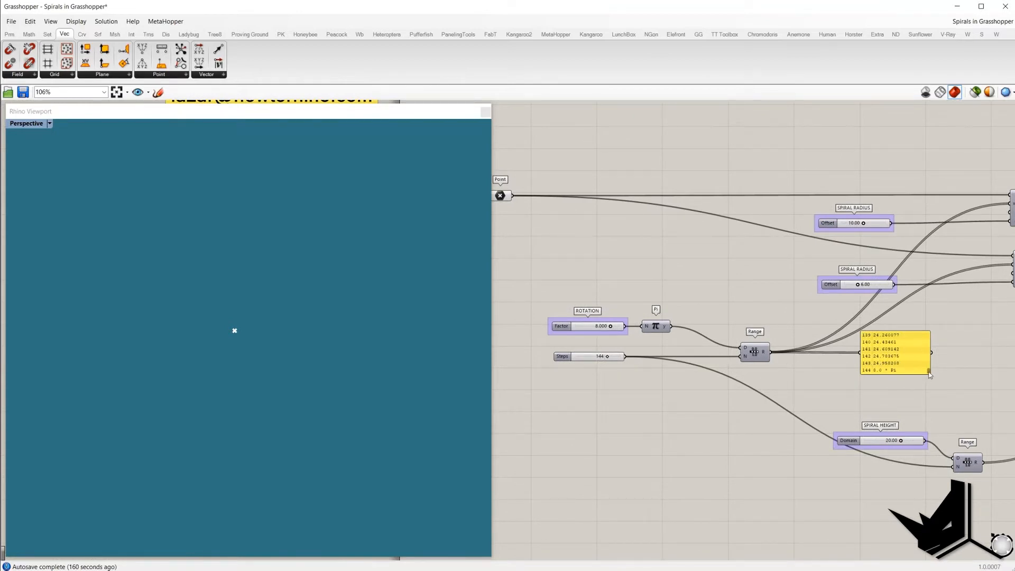
mouse_move(929, 373)
left_mouse_down()
mouse_move(928, 336)
mouse_move(927, 382)
left_mouse_up()
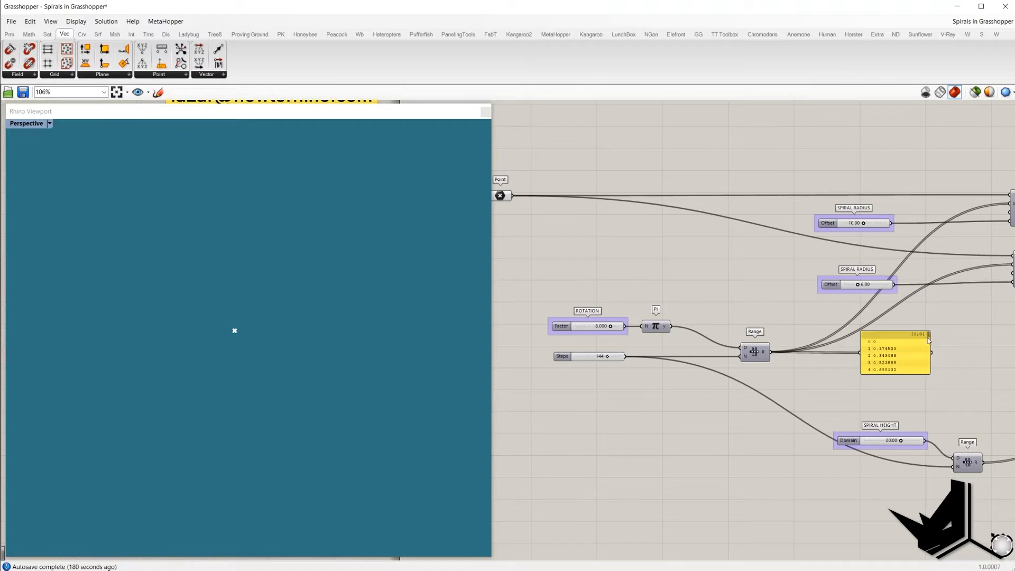
scroll(930, 383, "down", 2)
mouse_move(724, 375)
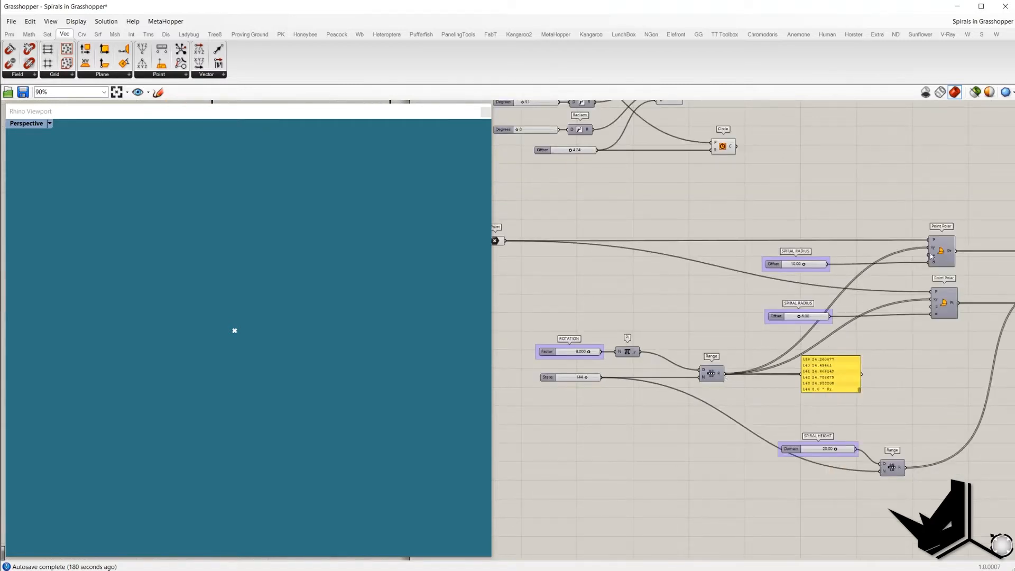
Step: Turn on the preview of the first Point Polar in the spiral definition to show its ring of points
mouse_move(934, 251)
left_click(943, 263)
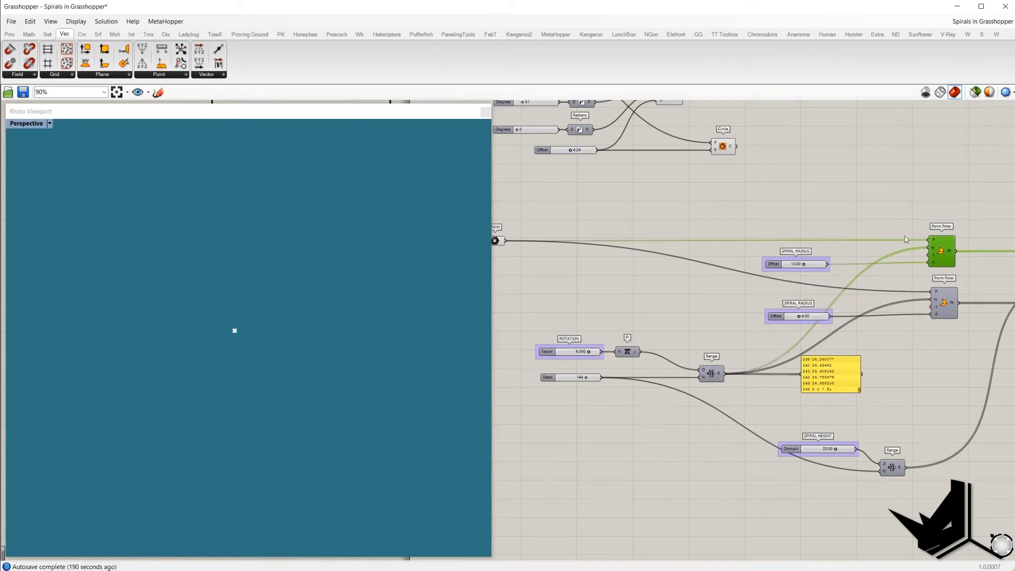
right_click(870, 203)
left_click(873, 206)
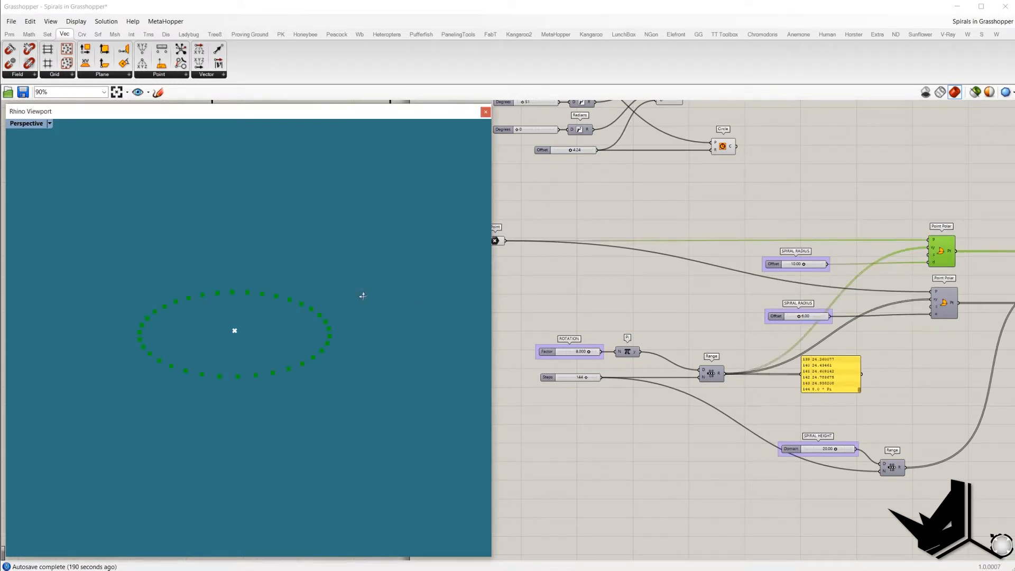
right_click_drag(361, 301, 317, 328)
Step: Attach a temporary panel to the SPIRAL HEIGHT Range output, scroll through its values, then delete it
right_click_drag(997, 313, 779, 318)
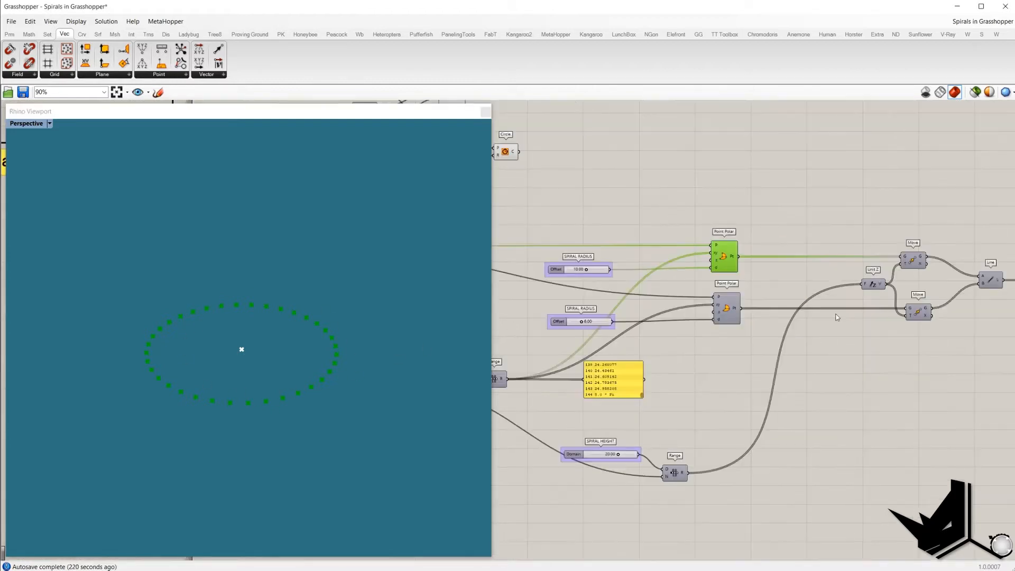
scroll(844, 314, "down", 4)
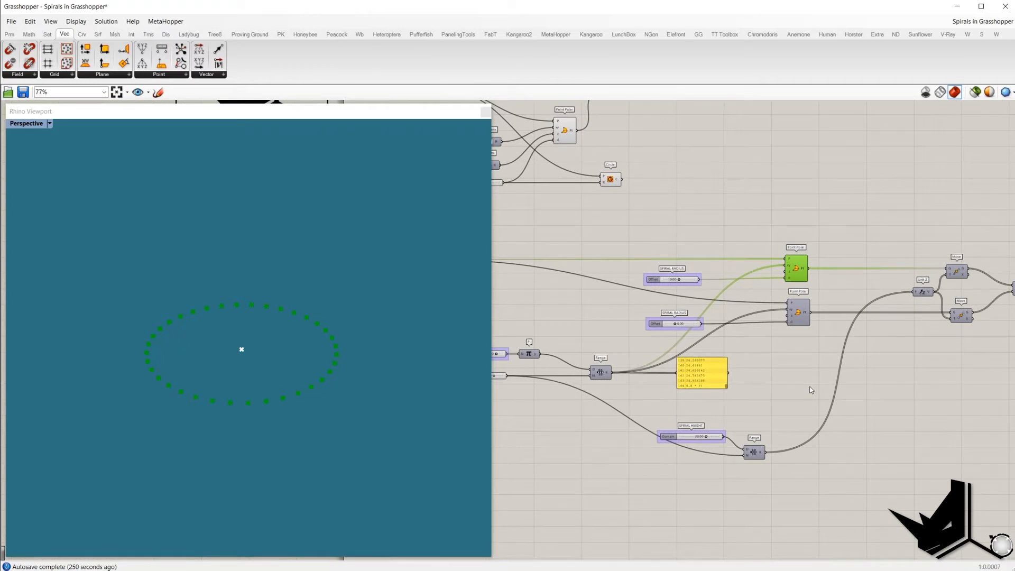
scroll(811, 389, "up", 2)
left_click(827, 431)
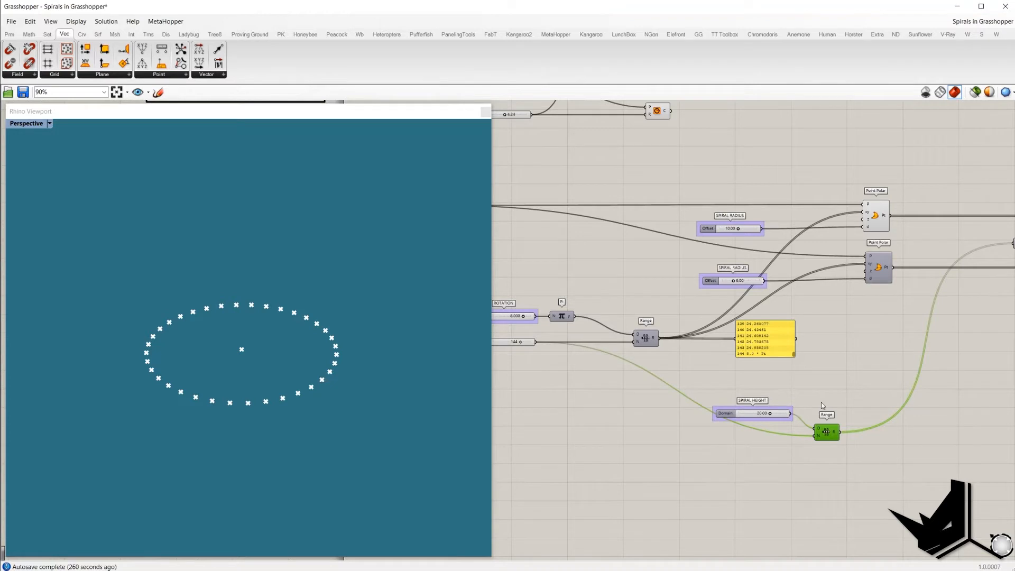
right_click_drag(799, 440, 865, 443)
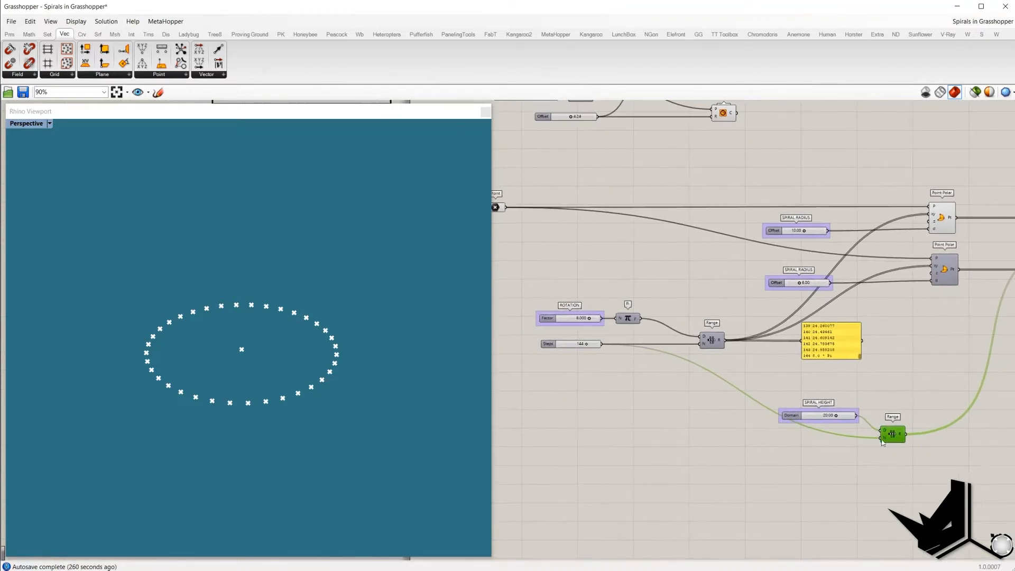
mouse_move(902, 439)
right_click_drag(883, 421, 741, 434)
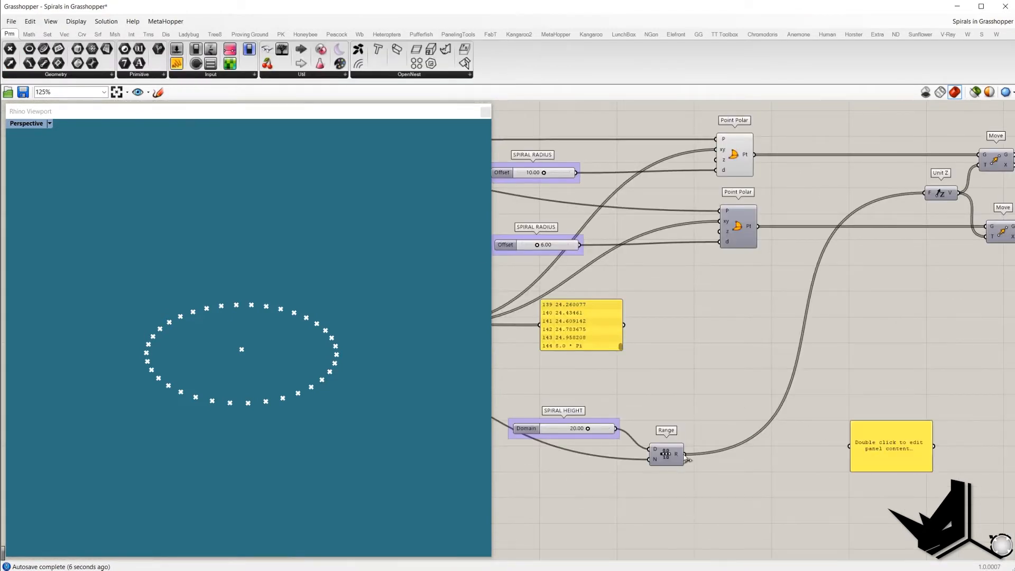
left_click_drag(684, 453, 865, 502)
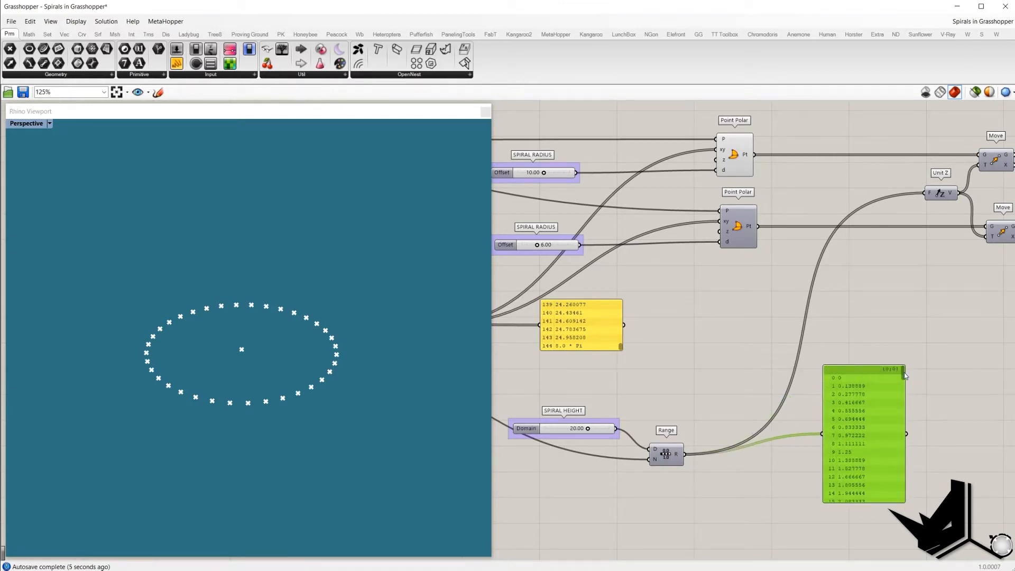
left_click_drag(904, 372, 904, 497)
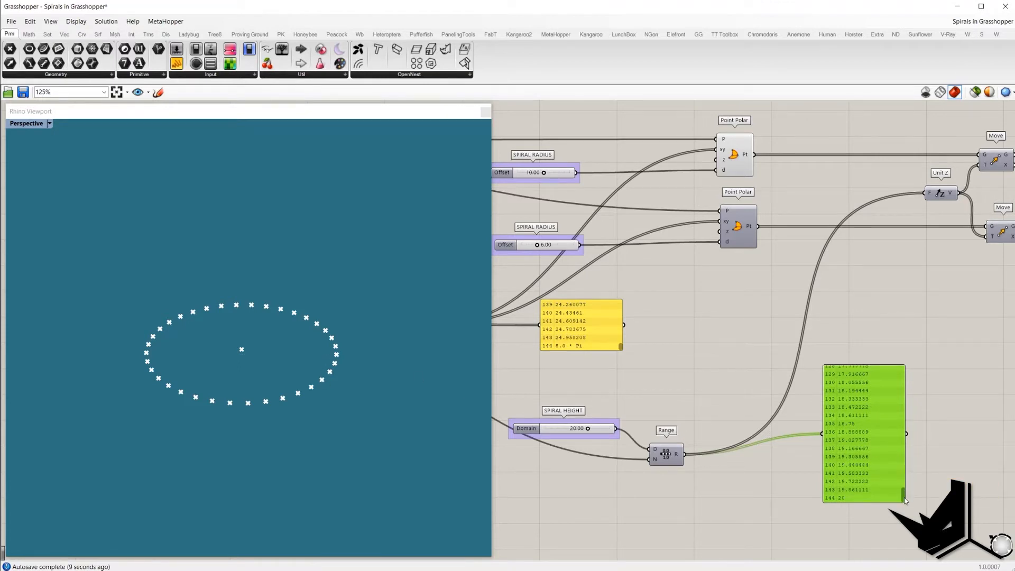
left_click_drag(903, 494, 904, 365)
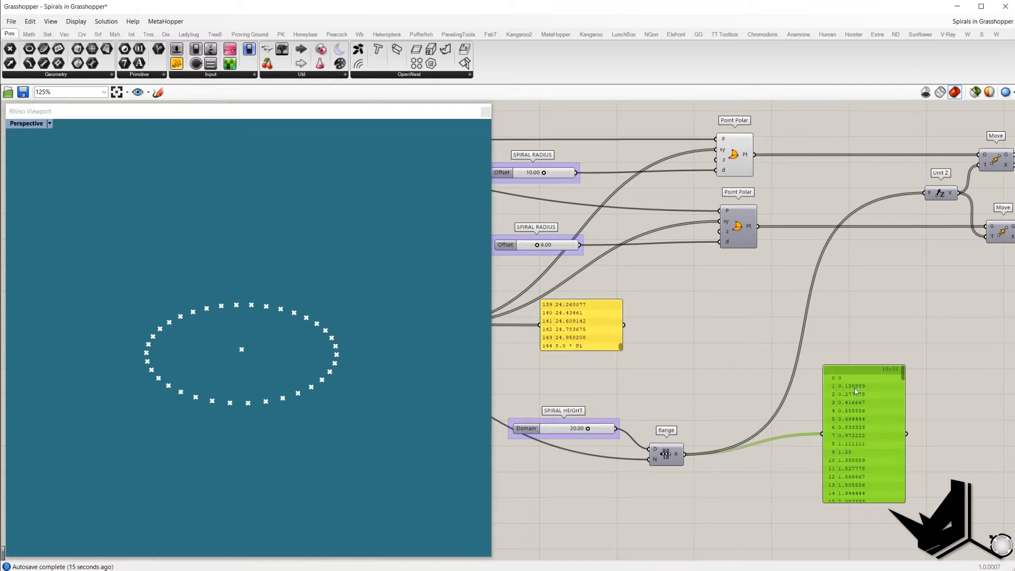
left_click_drag(902, 373, 903, 526)
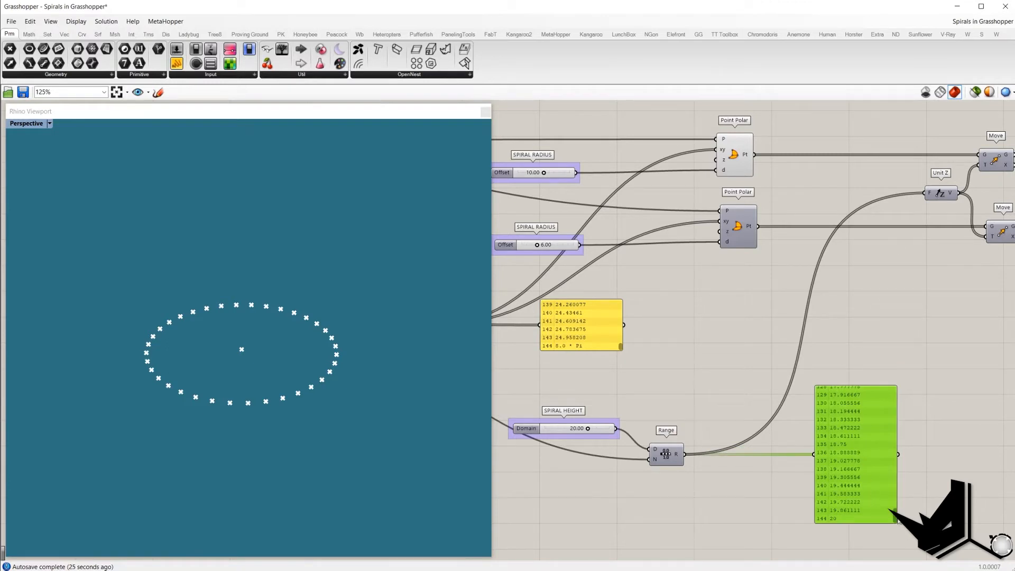
key("Delete")
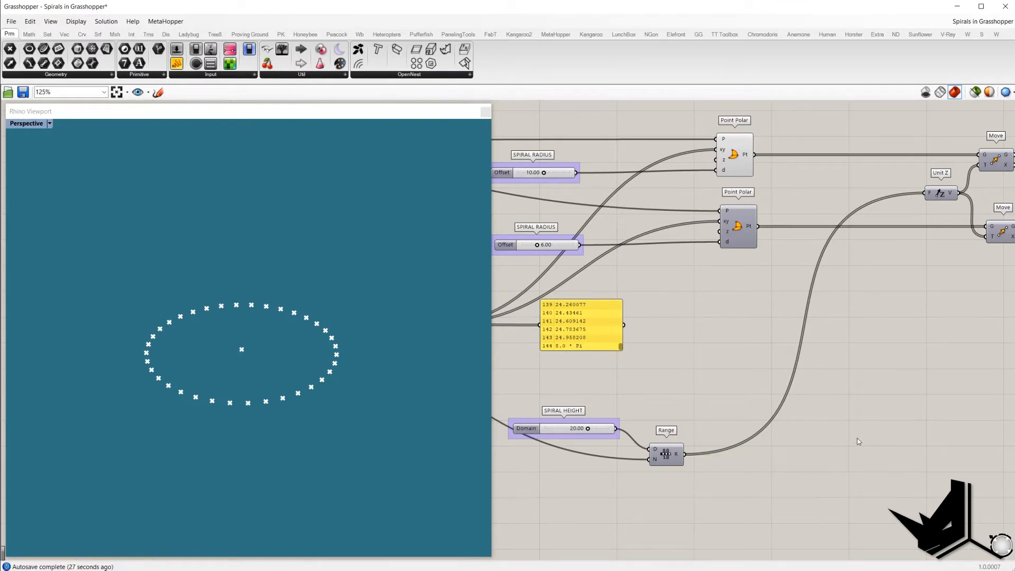
Step: Turn on the Move component's preview and turn off the Point Polar's preview to display the helix of points
scroll(857, 444, "down", 3)
left_click(909, 252)
right_click(883, 201)
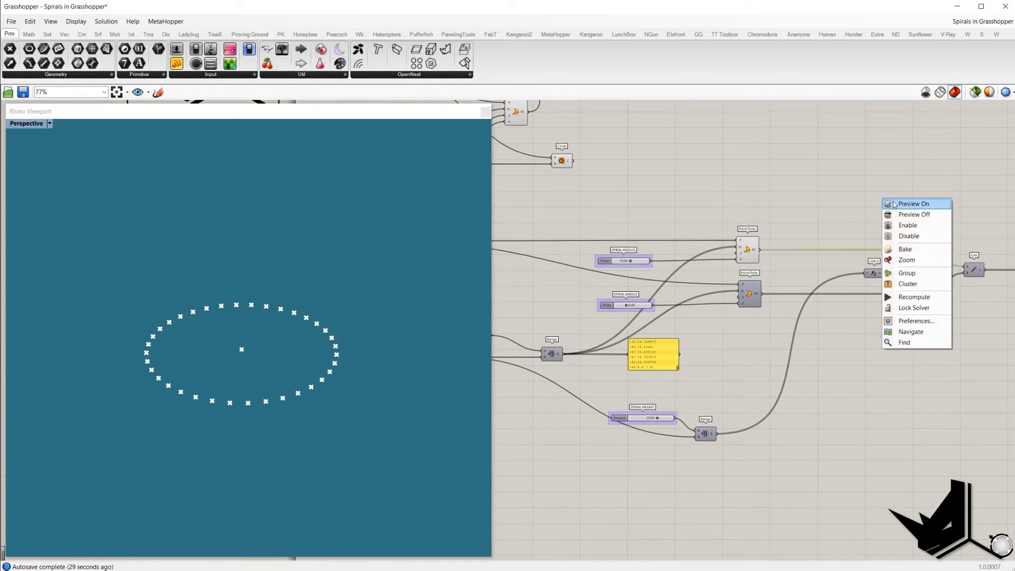
left_click(888, 209)
left_click(744, 252)
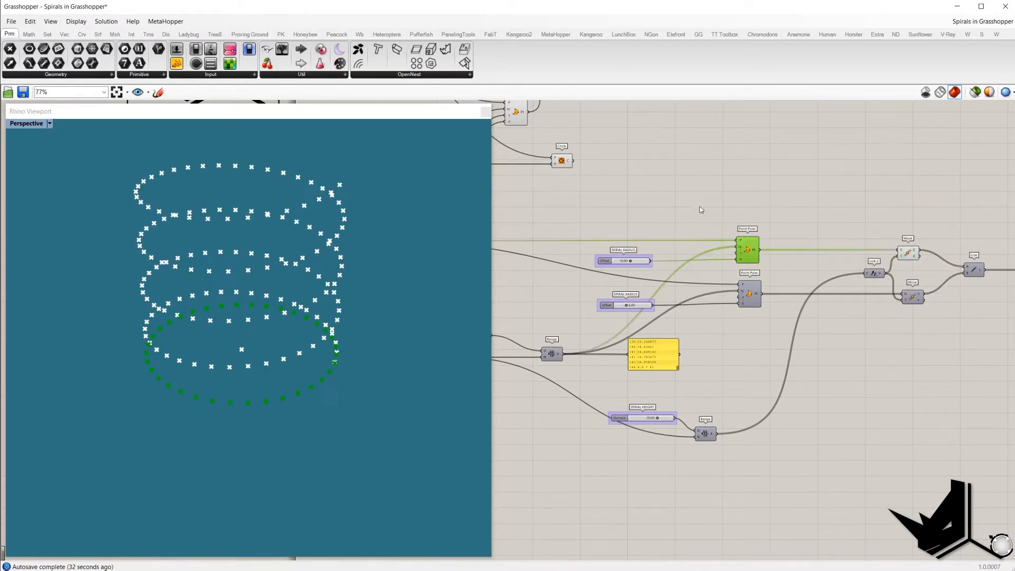
right_click(696, 204)
left_click(704, 219)
right_click_drag(339, 283, 333, 317)
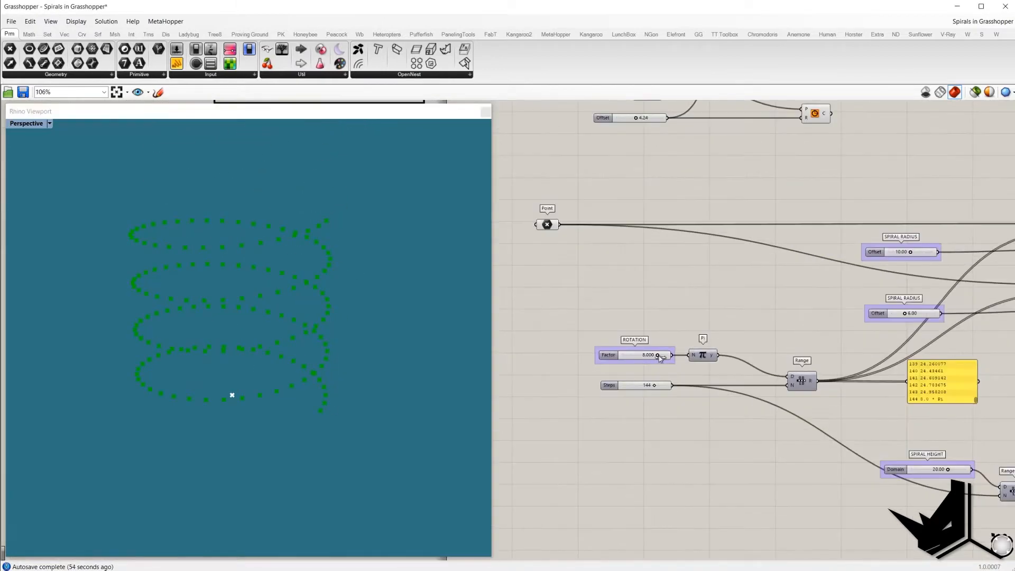
Step: Set the ROTATION factor to 6.588 and lower the Steps count slightly
mouse_move(660, 358)
left_mouse_down()
mouse_move(645, 358)
mouse_move(656, 358)
left_mouse_up()
right_click_drag(660, 335, 601, 312)
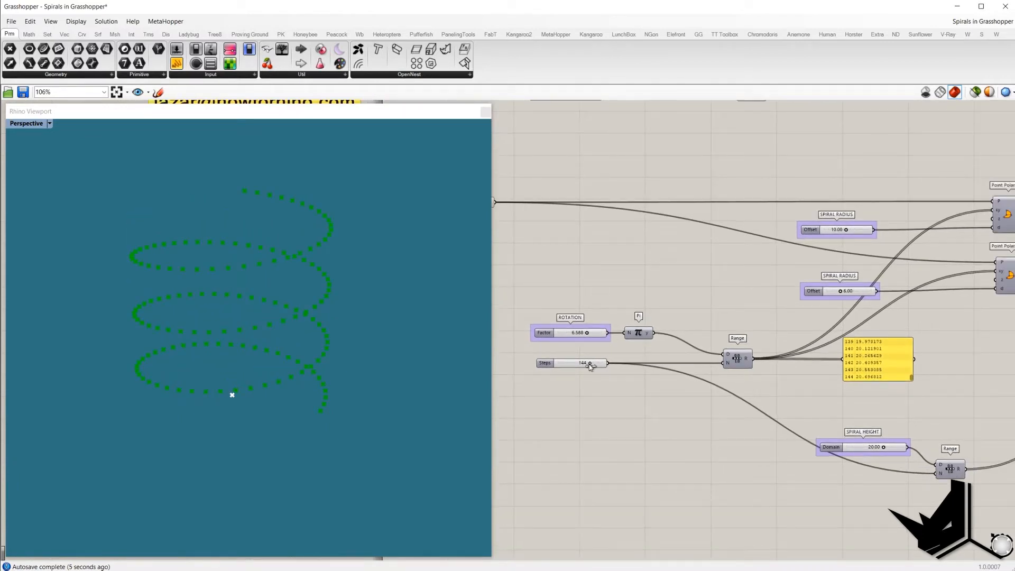
mouse_move(590, 364)
left_mouse_down()
mouse_move(574, 365)
mouse_move(586, 364)
left_mouse_up()
left_click(620, 289)
scroll(612, 297, "down", 2)
scroll(867, 293, "up", 4)
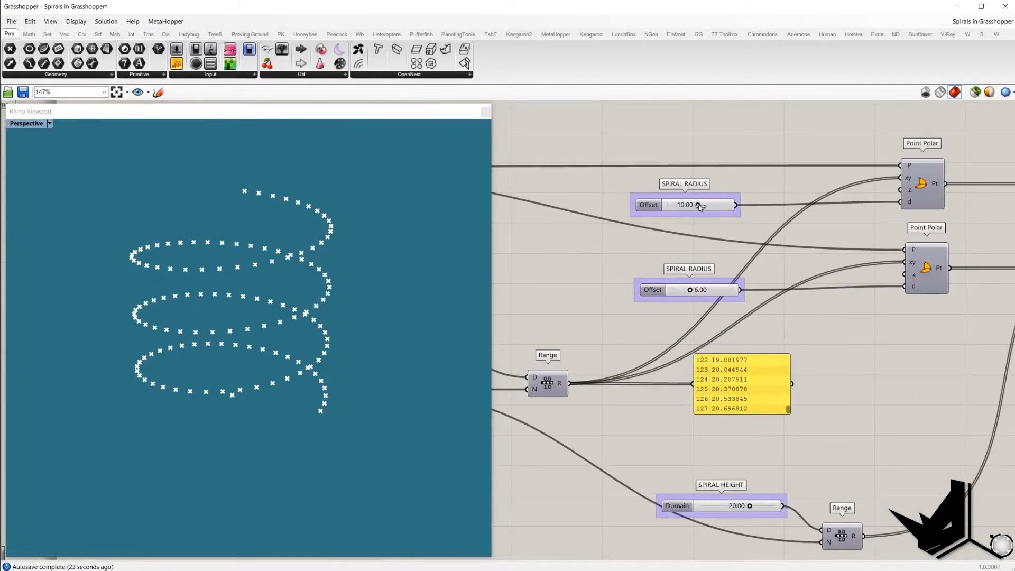
Step: Adjust the SPIRAL RADIUS slider to about 7.96 and the SPIRAL HEIGHT slider to about 21.31
left_click_drag(698, 205, 692, 206)
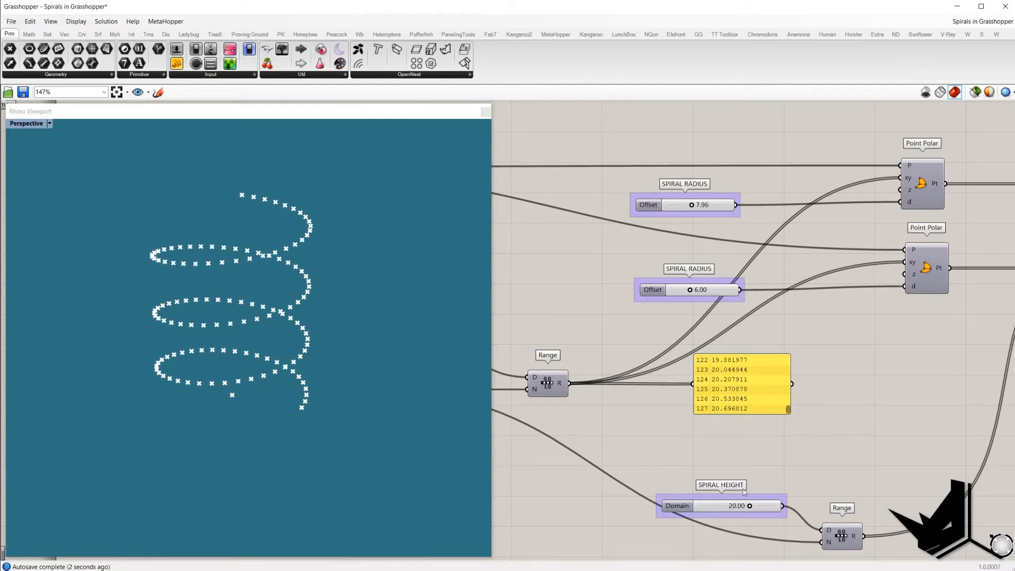
mouse_move(753, 506)
left_mouse_down()
mouse_move(741, 508)
mouse_move(753, 507)
left_mouse_up()
left_click_drag(747, 508, 751, 508)
scroll(832, 409, "down", 2)
right_click_drag(833, 395, 777, 369)
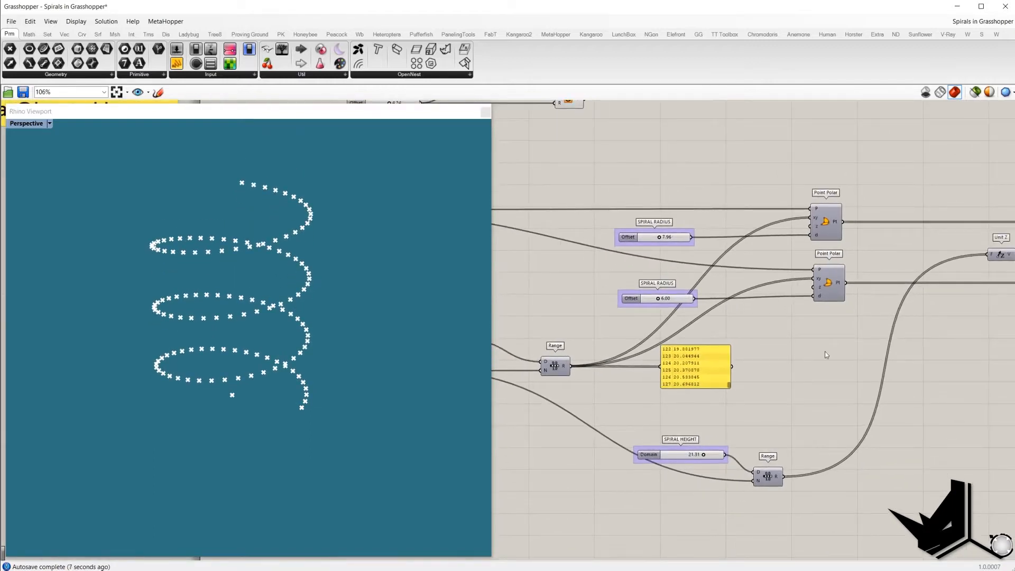
Step: Turn on the preview of both Point Polar components to display their base rings of points
right_click_drag(817, 308, 895, 305)
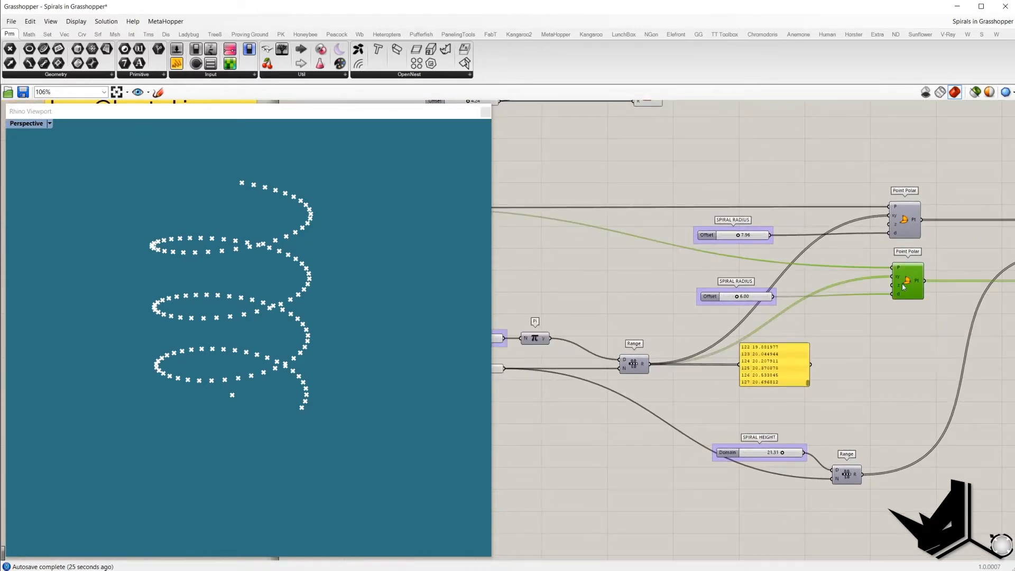
right_click(888, 340)
left_click(892, 347)
left_click(899, 223)
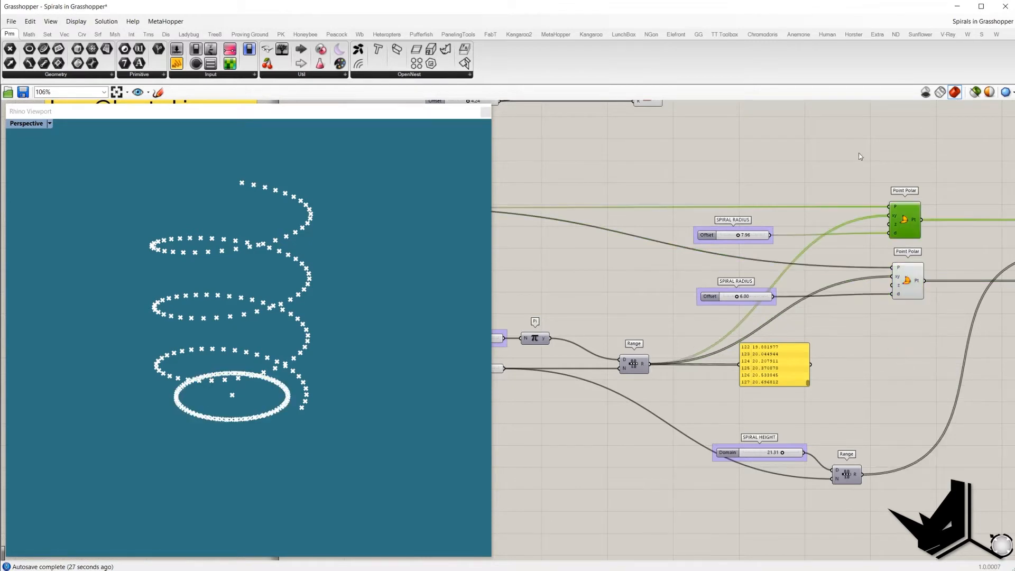
right_click(859, 154)
left_click(869, 159)
left_click(871, 162)
left_click(899, 218)
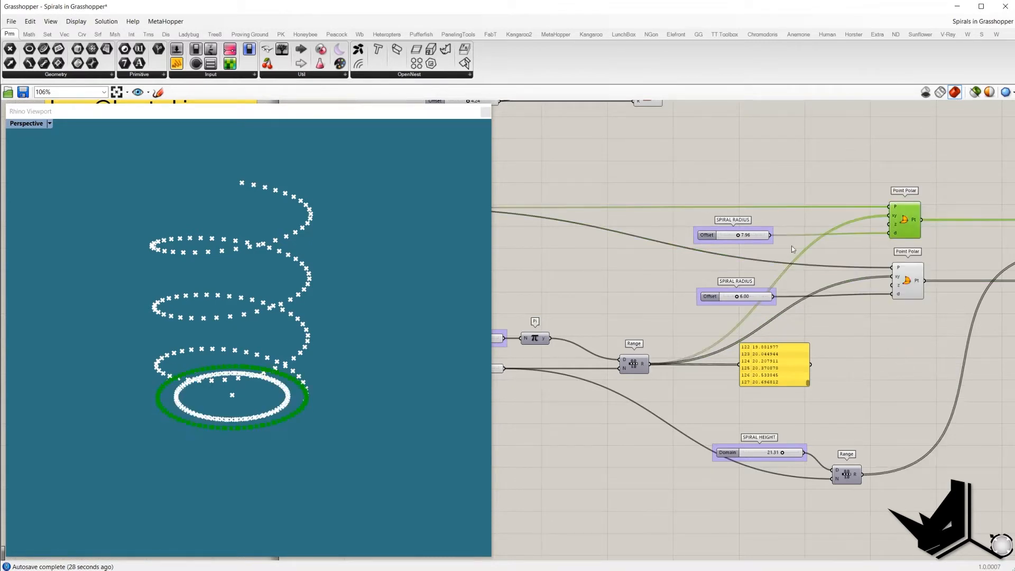
Step: Set the first SPIRAL RADIUS slider to 10
double_click(765, 237)
type("10")
key("Return")
Step: Turn on the previews of both Move components and turn off both Point Polar previews to show two helices
left_click(909, 285)
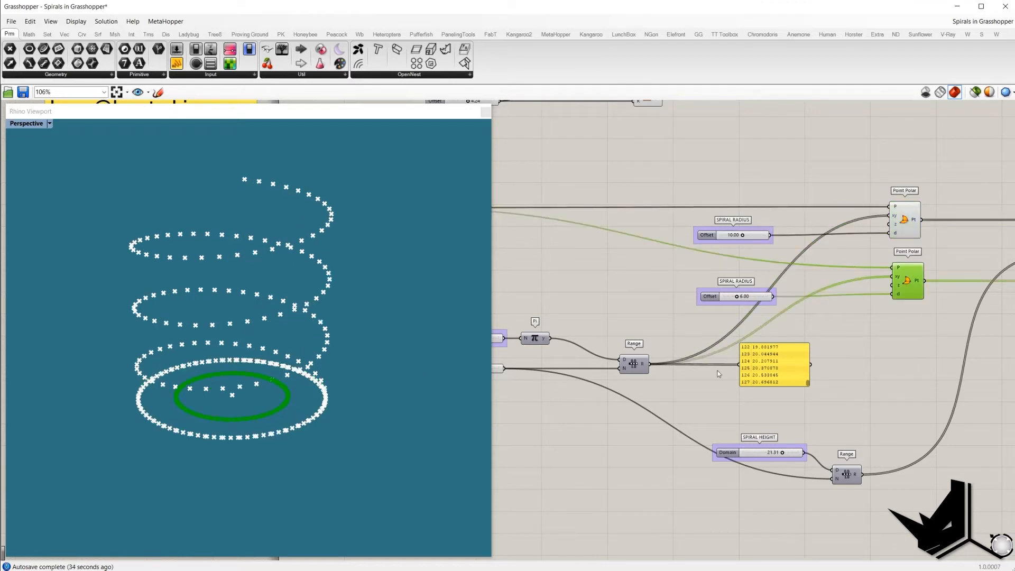
right_click_drag(883, 310, 908, 303)
right_click_drag(968, 288, 770, 273)
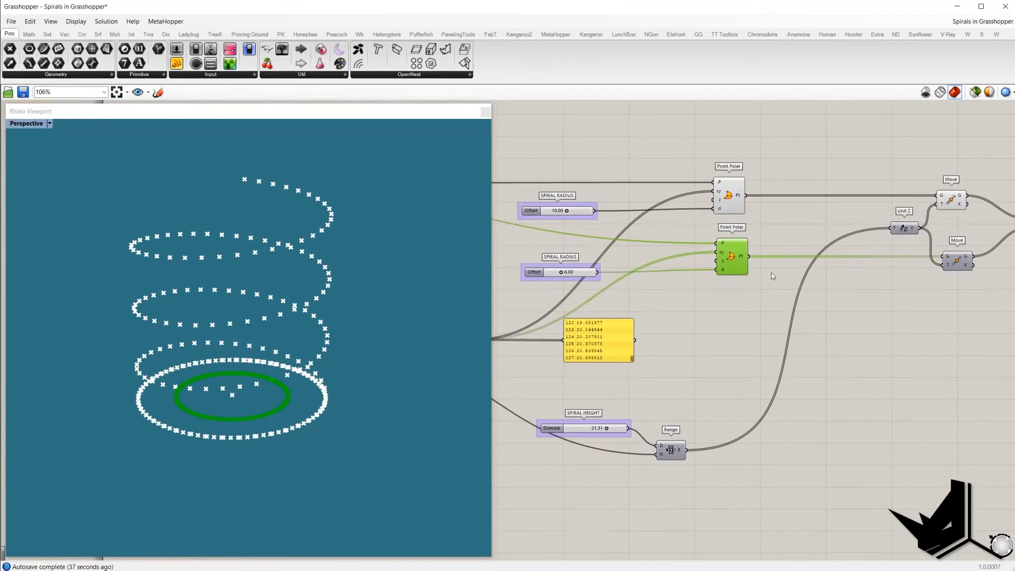
right_click_drag(959, 275, 895, 276)
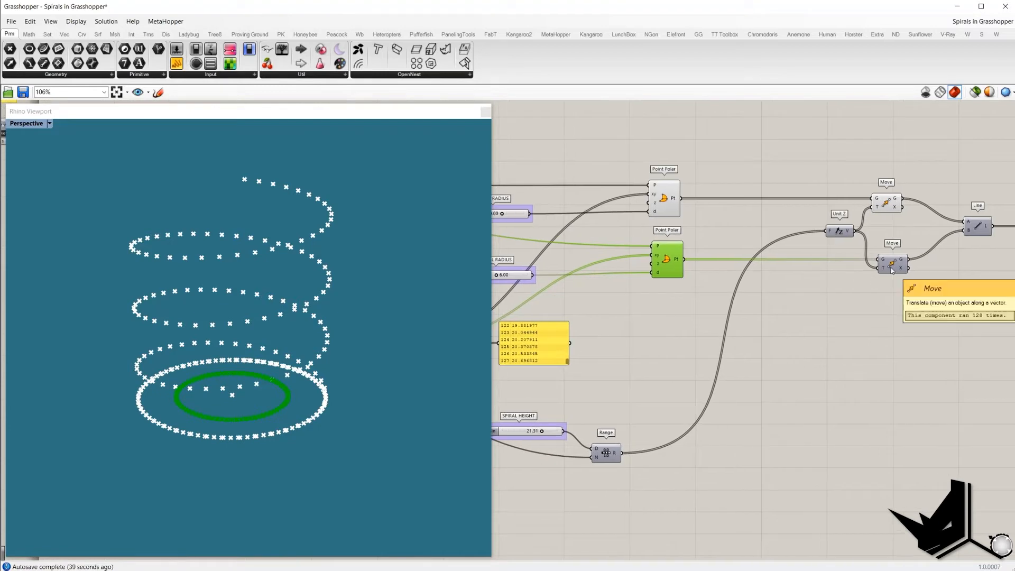
left_click(892, 270)
right_click_drag(768, 311, 807, 310)
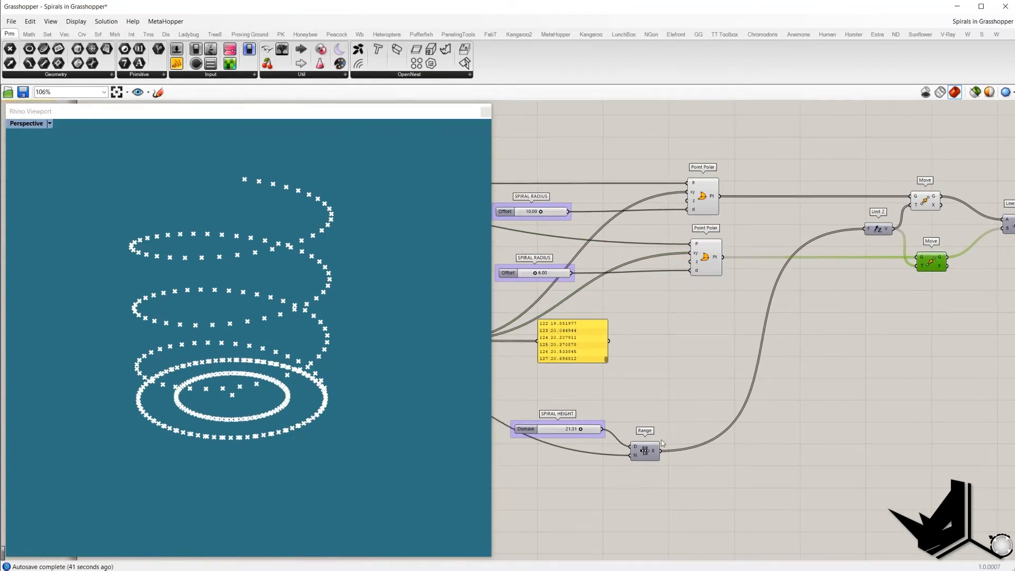
left_click_drag(510, 412, 658, 468)
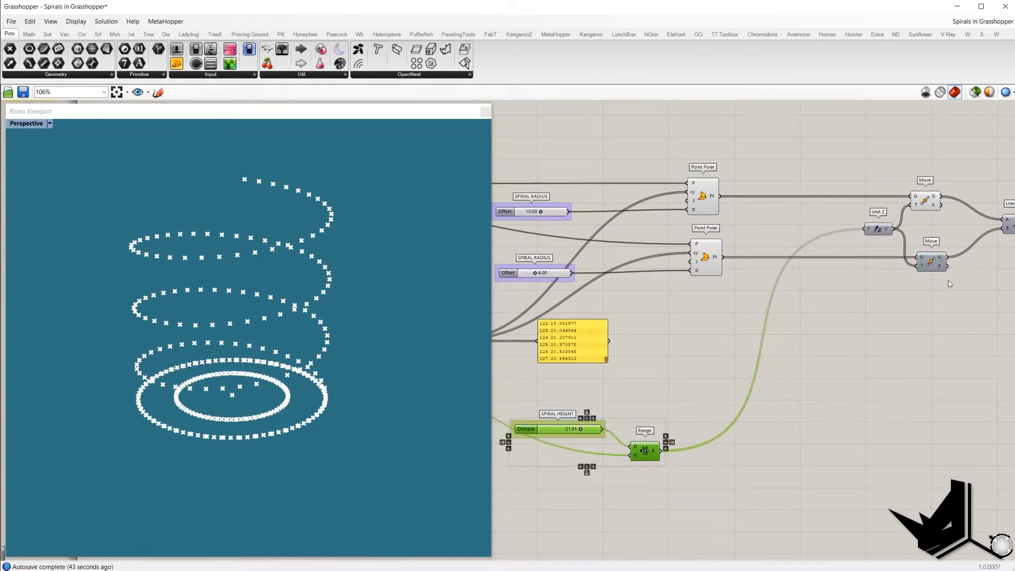
left_click(933, 265)
right_click(900, 320)
left_click(911, 323)
left_click_drag(737, 313, 680, 172)
right_click(681, 123)
left_click(685, 140)
mouse_move(325, 288)
right_mouse_down()
mouse_move(361, 294)
mouse_move(306, 298)
mouse_move(304, 286)
mouse_move(337, 299)
right_mouse_up()
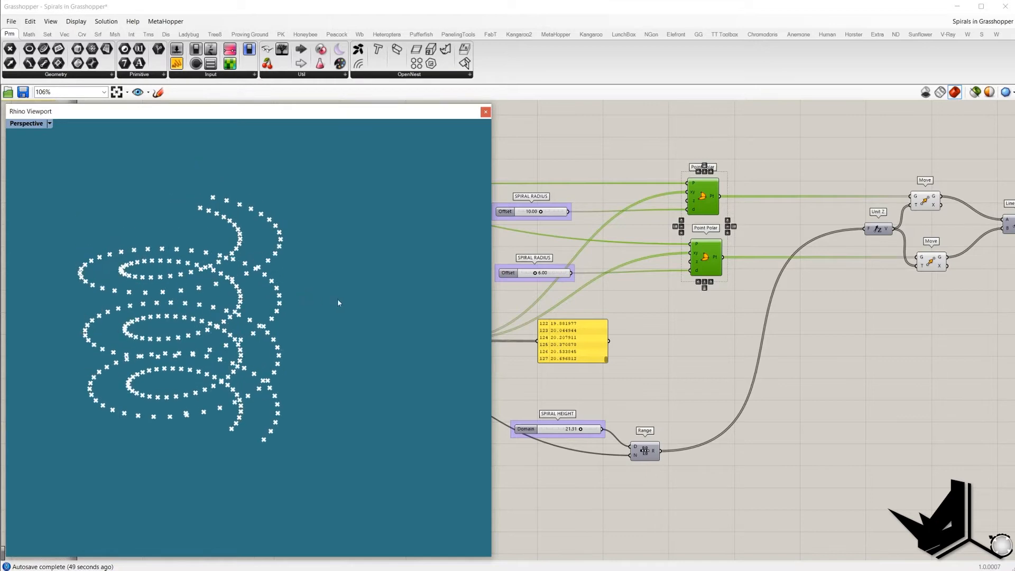
Step: Turn on the Line component's preview to show lines joining the two helices
right_click_drag(829, 319, 636, 334)
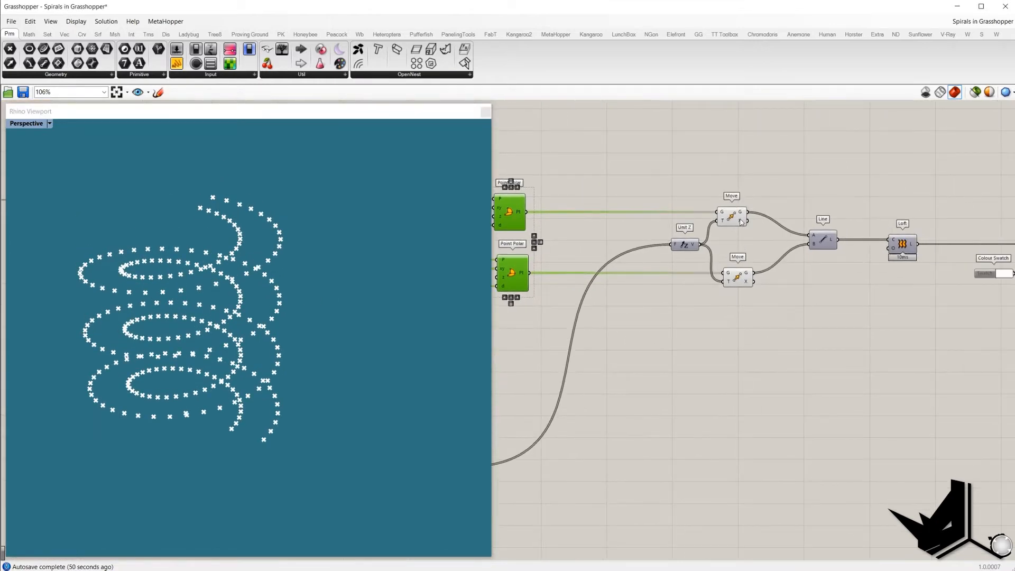
left_click(830, 240)
right_click(825, 241)
left_click(825, 200)
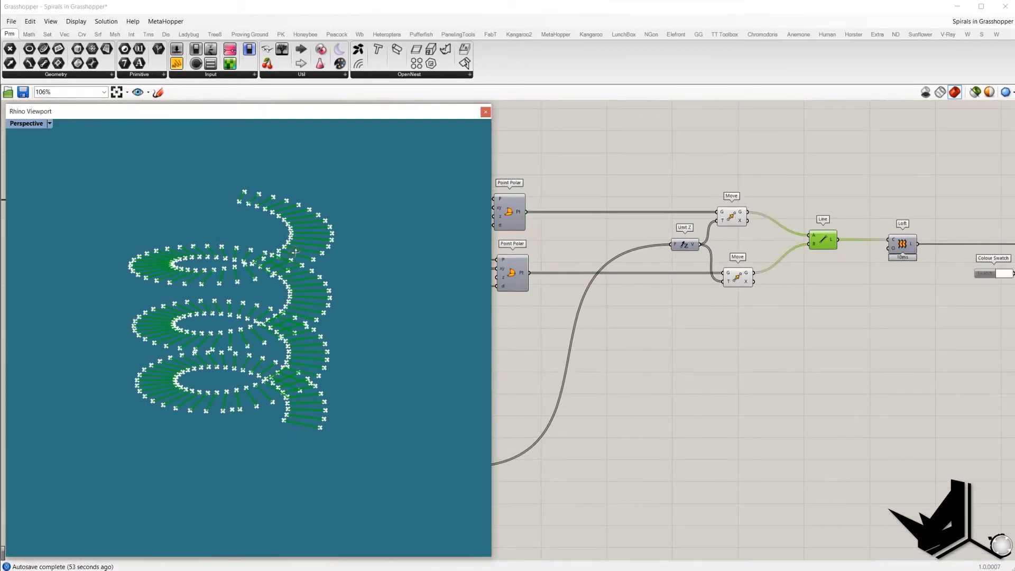
mouse_move(295, 251)
right_mouse_down()
mouse_move(307, 232)
mouse_move(288, 251)
right_mouse_up()
Step: Turn on the Loft preview and turn off the Move and Line previews to show the ribbon surface
right_click_drag(886, 278, 690, 277)
left_click(703, 248)
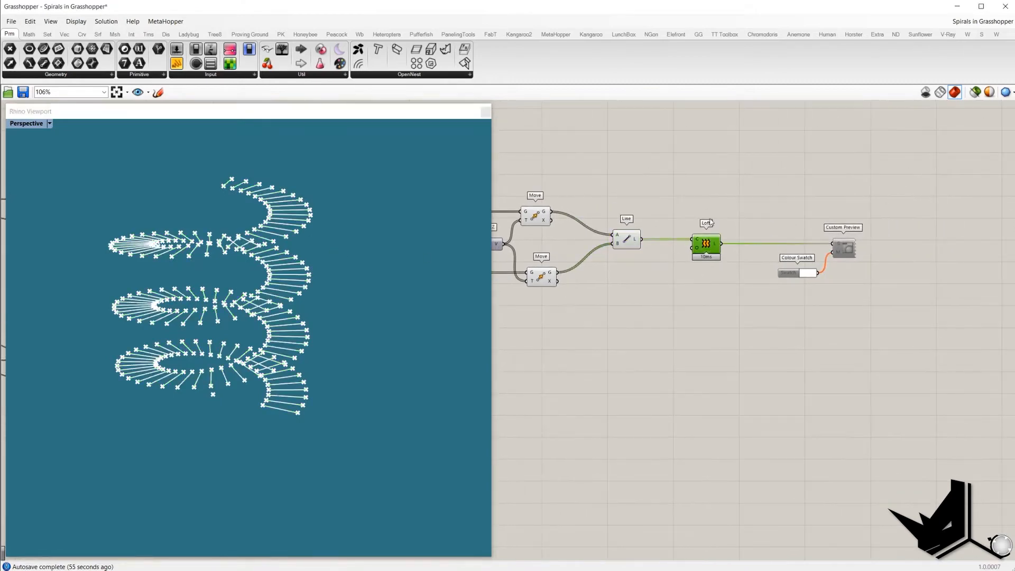
right_click(709, 186)
left_click(727, 193)
left_click_drag(537, 182, 623, 330)
right_click(575, 145)
left_click(592, 162)
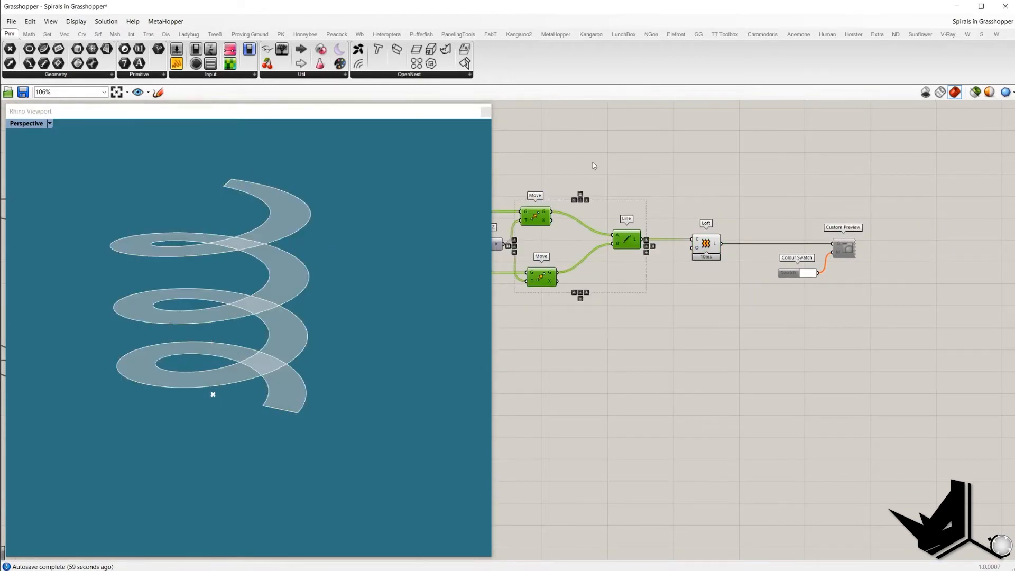
right_click_drag(293, 300, 316, 341, "shift")
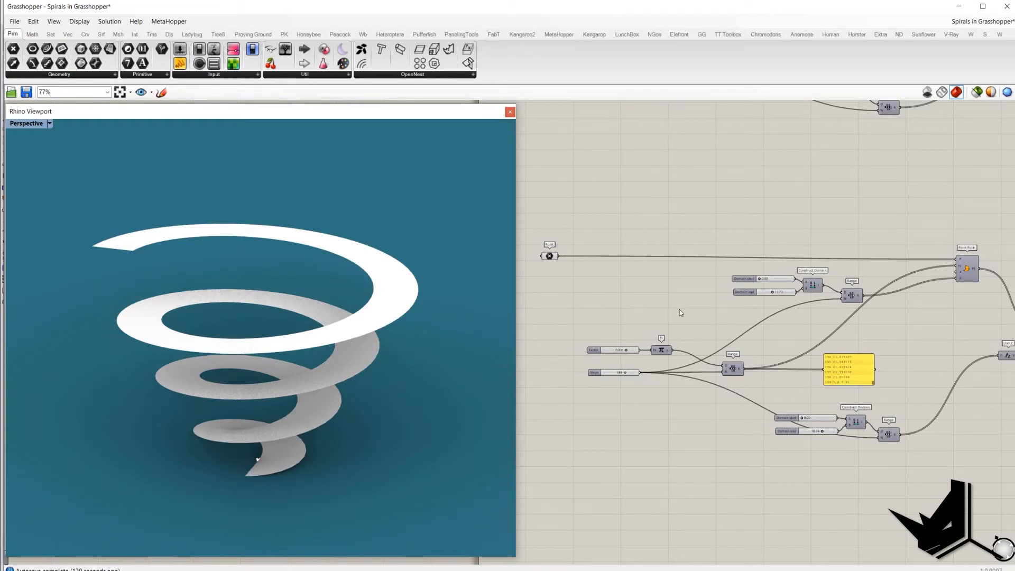
Step: Disable the components of the conical spiral definition in the second file
right_click_drag(680, 309, 671, 304)
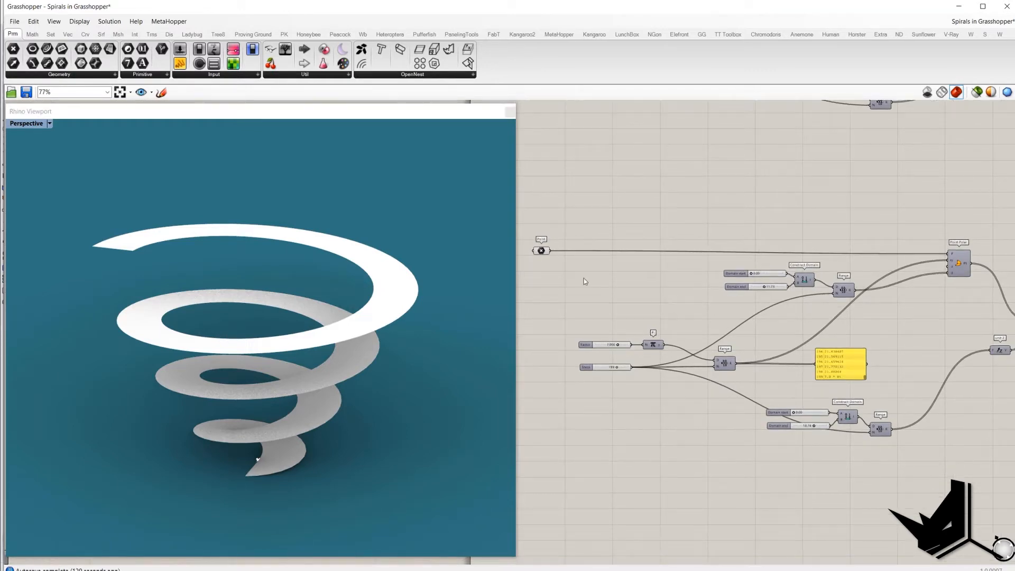
right_click_drag(583, 278, 594, 273)
scroll(598, 275, "down", 4)
right_click_drag(1011, 316, 798, 327)
scroll(833, 325, "up", 3)
scroll(834, 328, "up", 1)
left_click_drag(824, 357, 735, 271)
right_click(761, 248)
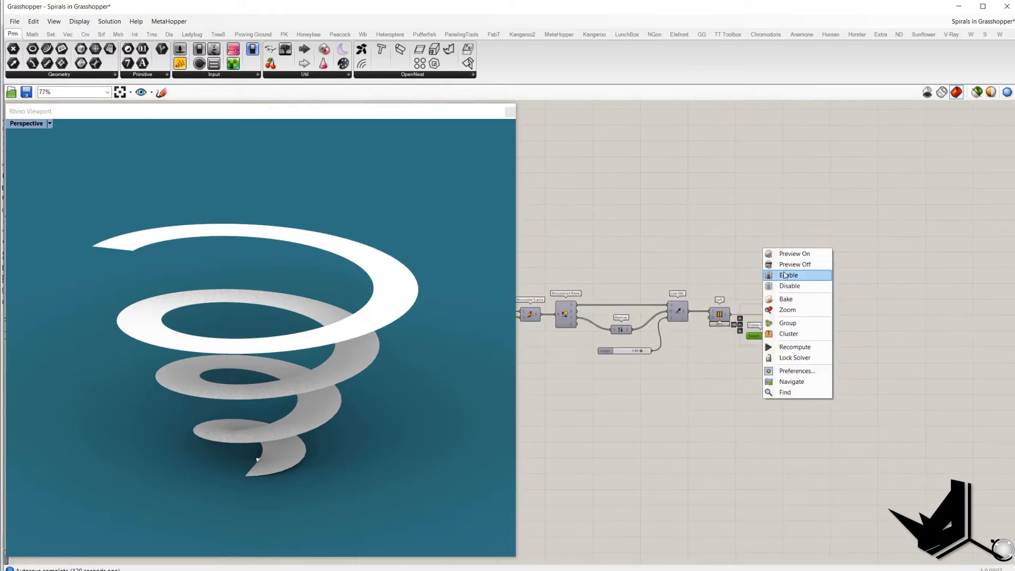
left_click(788, 287)
Step: Scroll the Range output panel back to its first values
right_click_drag(666, 261, 809, 272)
scroll(814, 275, "down", 5)
right_click_drag(525, 265, 661, 284)
scroll(660, 285, "up", 5)
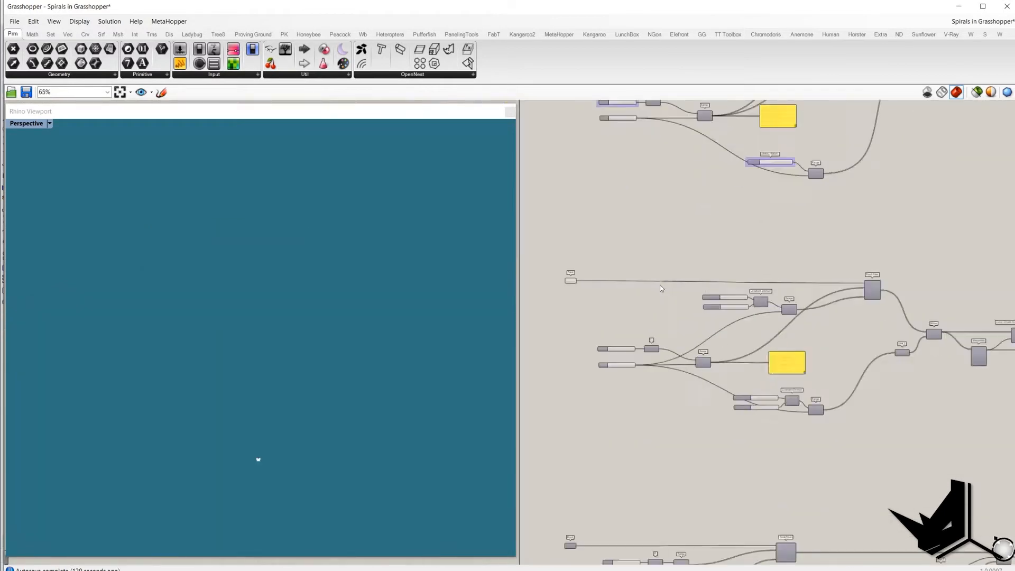
right_click_drag(614, 253, 602, 226)
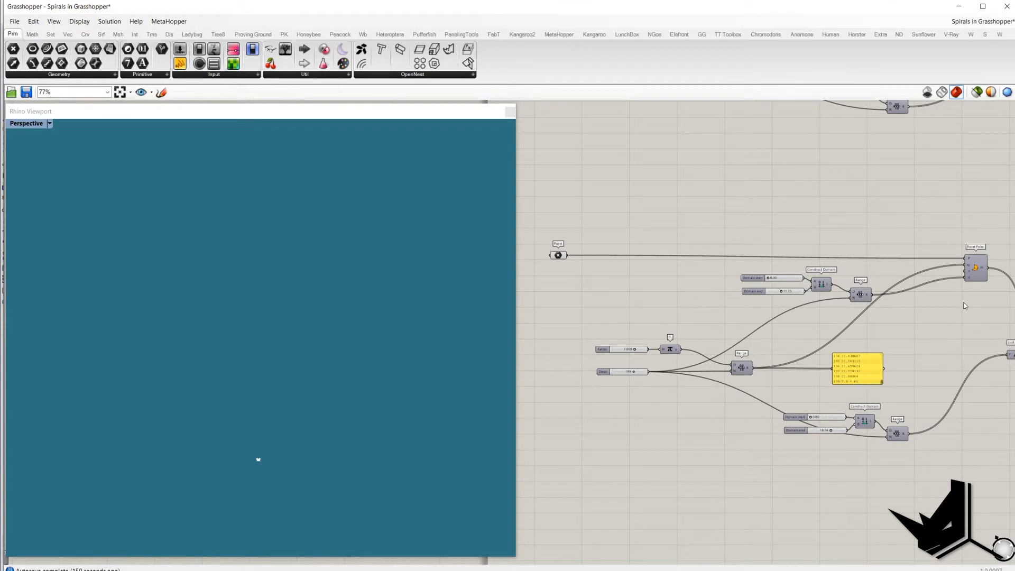
right_click_drag(963, 302, 946, 304)
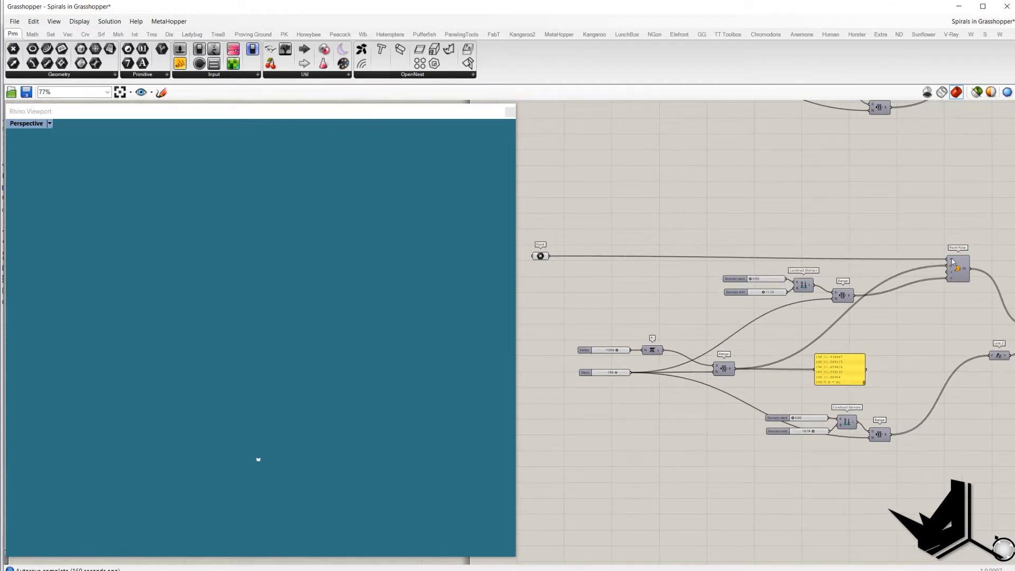
left_click_drag(568, 336, 754, 390)
left_click(664, 312)
mouse_move(732, 373)
left_click_drag(865, 382, 865, 350)
right_click_drag(865, 358, 791, 356)
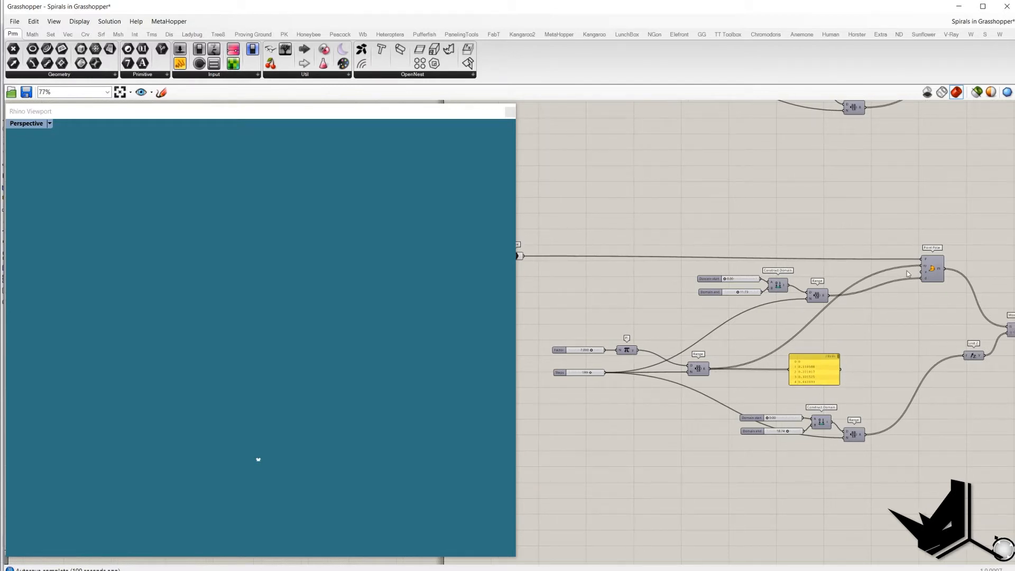
Step: Set the Domain end slider of the rotation Construct Domain to 12
mouse_move(926, 268)
scroll(926, 269, "up", 2)
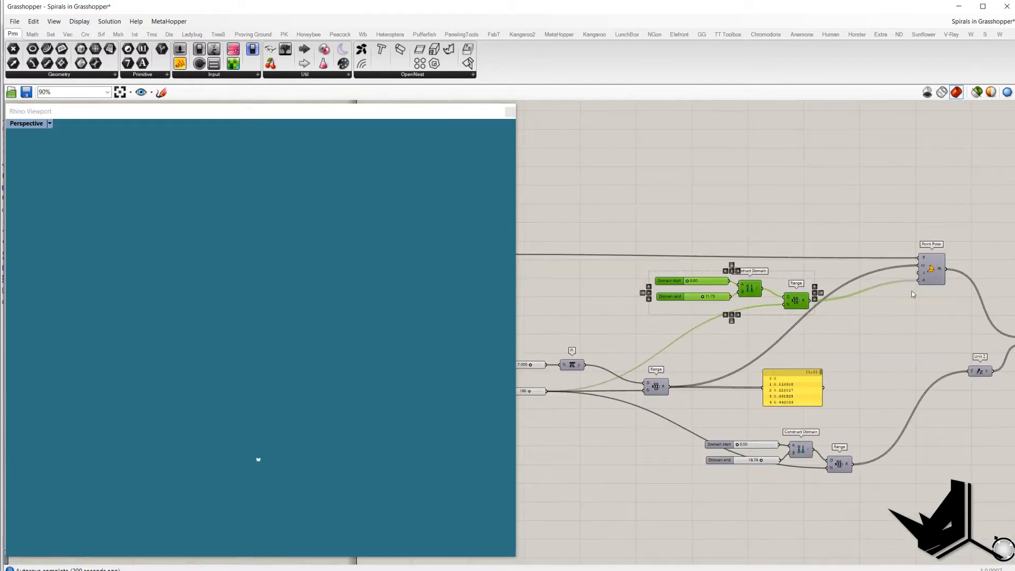
right_click_drag(820, 328, 848, 334)
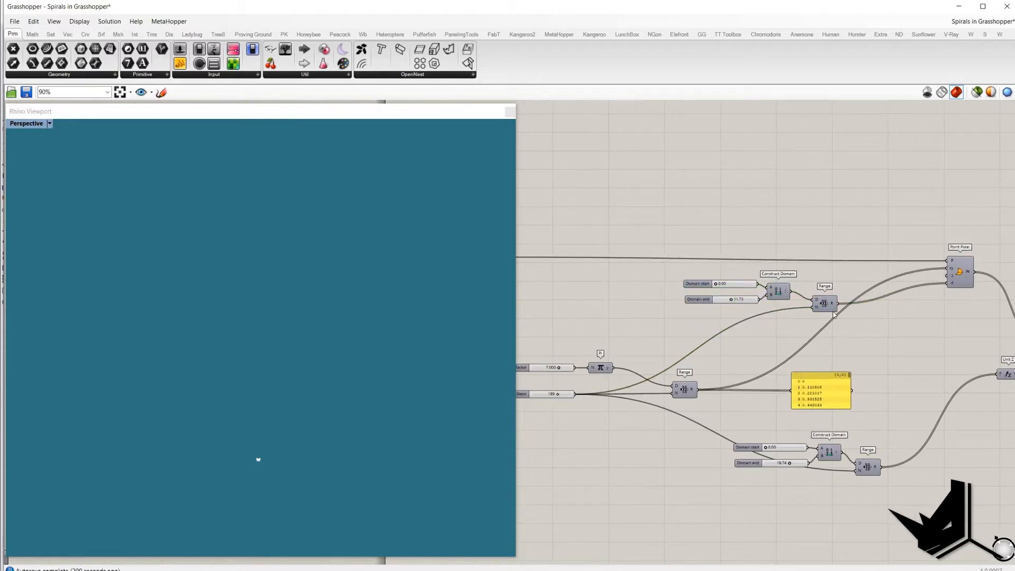
double_click(742, 301)
type("12")
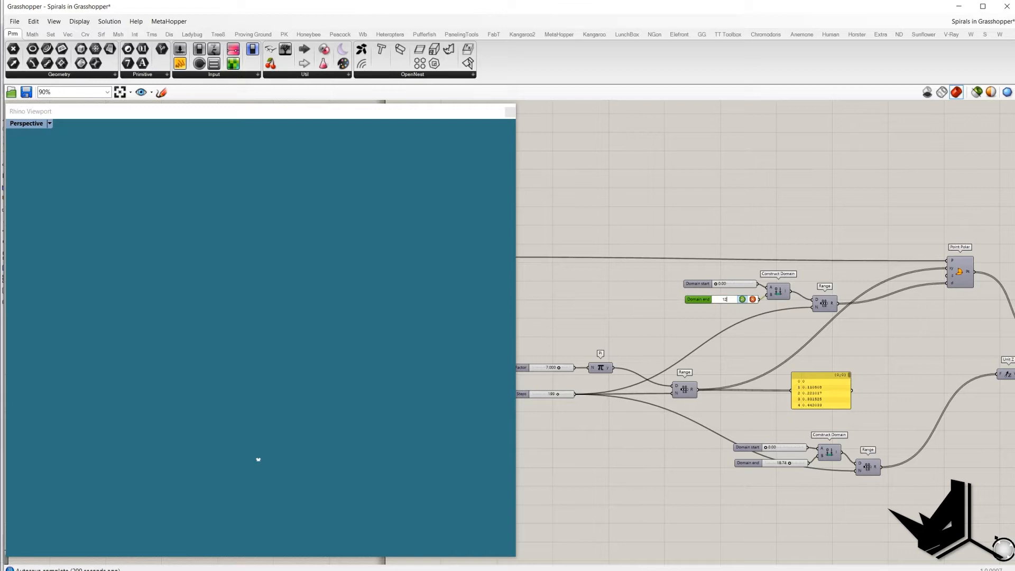
left_click(743, 299)
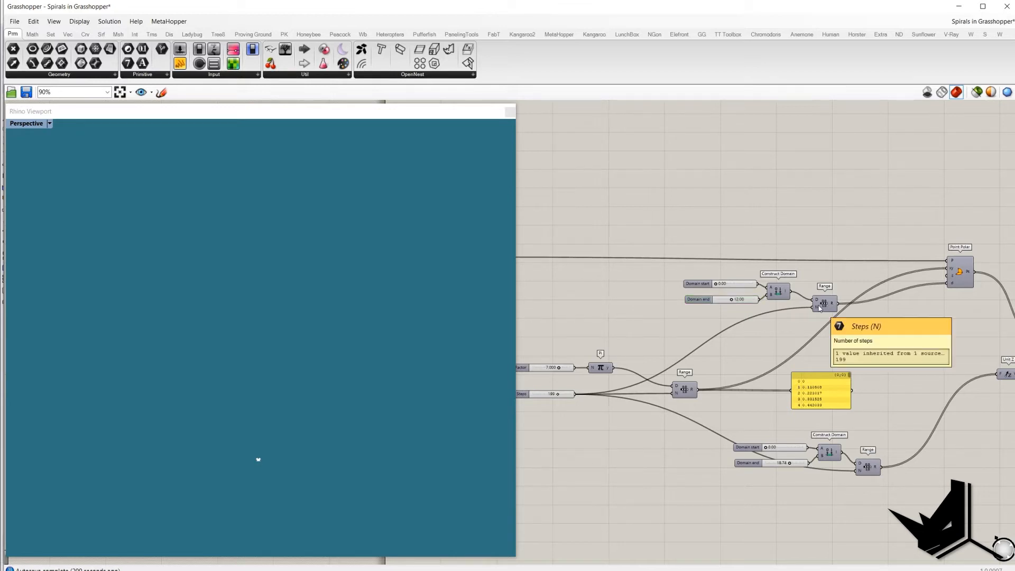
Step: Turn on the Point Polar preview to display the flat spiral of points
right_click_drag(806, 313, 858, 312)
left_click_drag(560, 388, 639, 411)
left_click_drag(707, 246, 904, 328)
right_click_drag(805, 350, 770, 353)
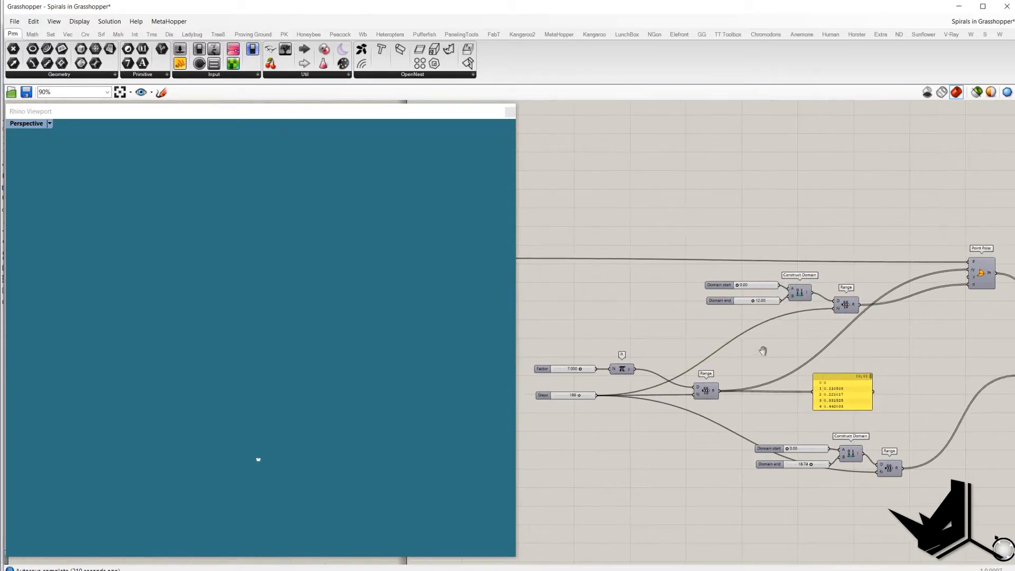
left_click(841, 305)
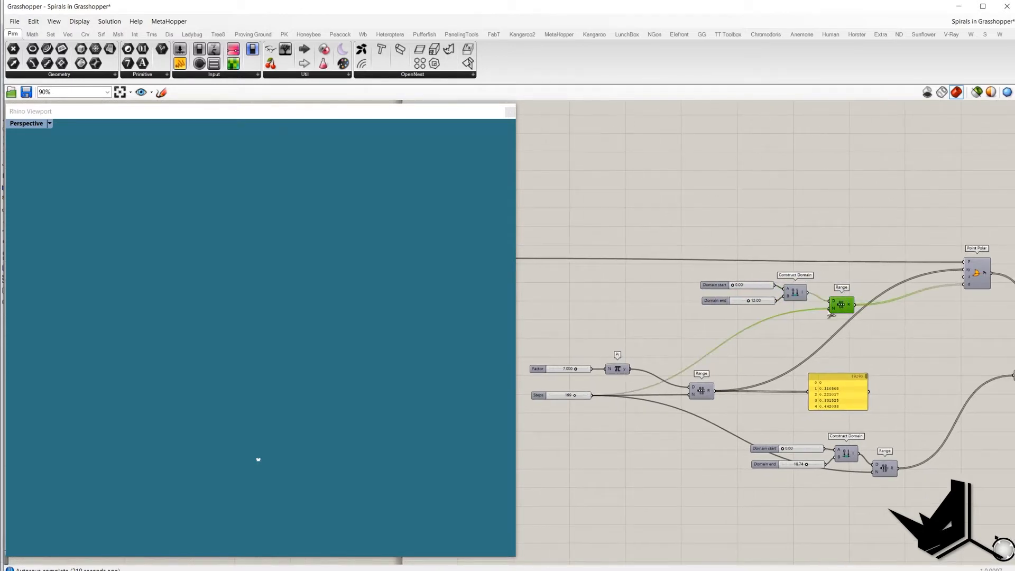
left_click(977, 275)
middle_click(910, 219)
left_click(912, 220)
left_click(918, 223)
left_click(971, 260)
right_click(910, 216)
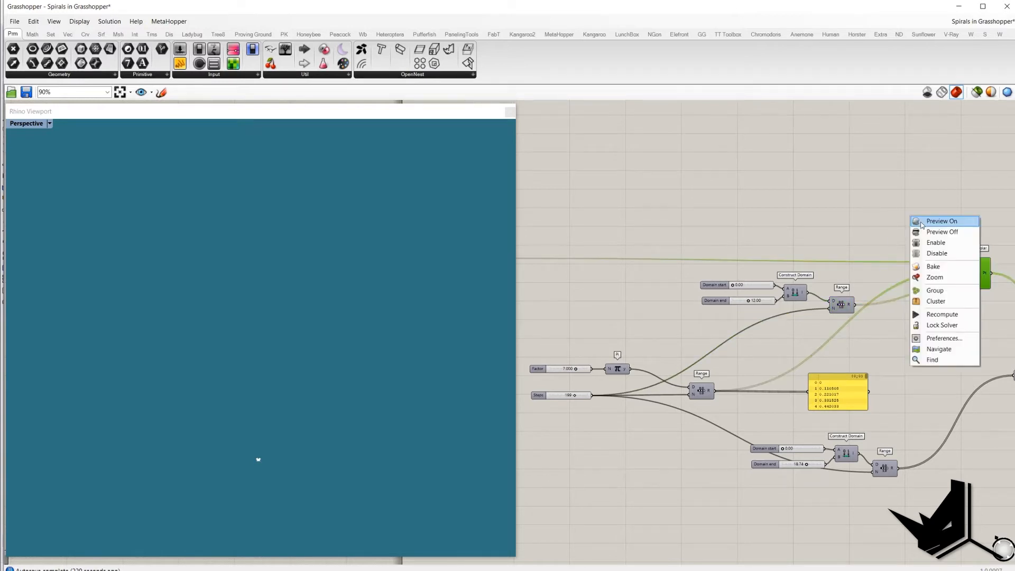
left_click(922, 225)
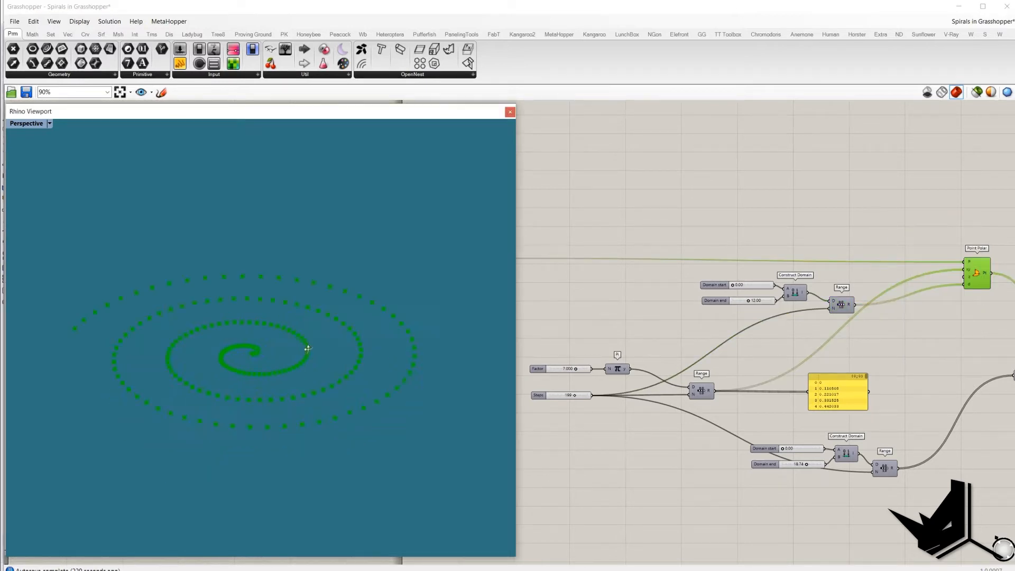
Step: Trace the connections from the Point Polar through Move and Unit Z to the height Range
right_click_drag(965, 227, 926, 217)
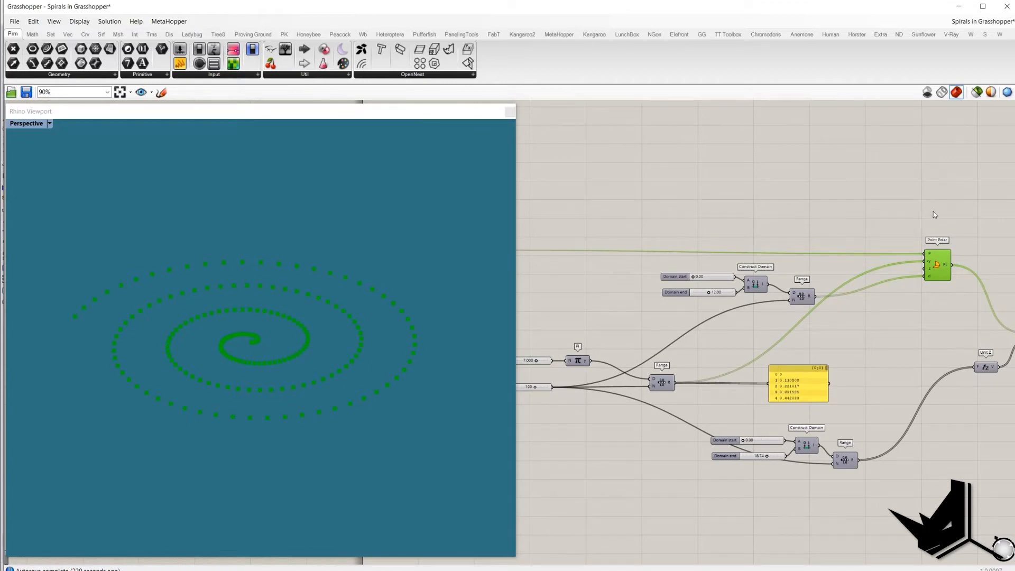
right_click_drag(933, 210, 757, 184)
left_click(757, 184)
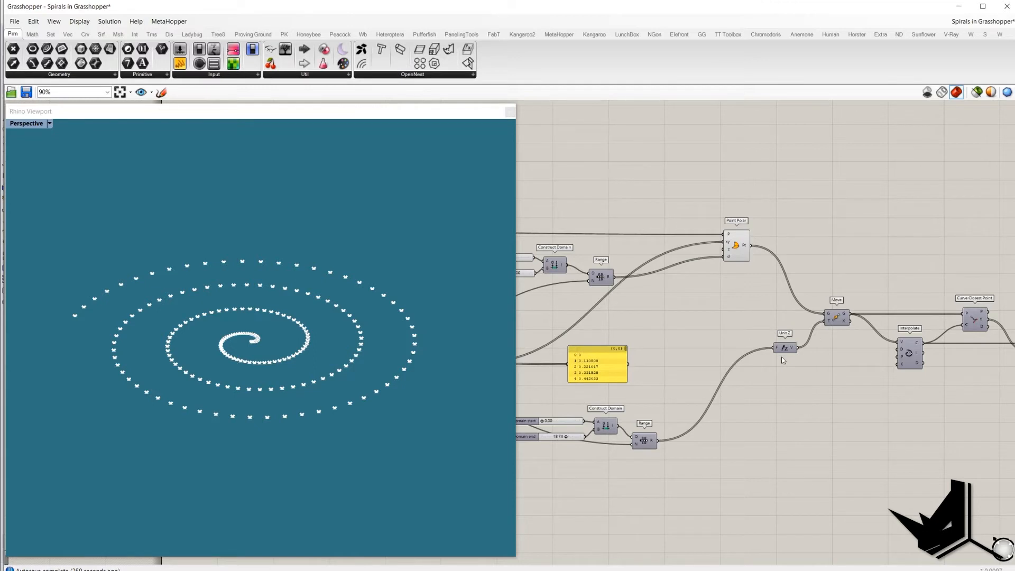
right_click_drag(777, 379, 842, 365)
left_click(847, 335)
left_click_drag(805, 308, 878, 358)
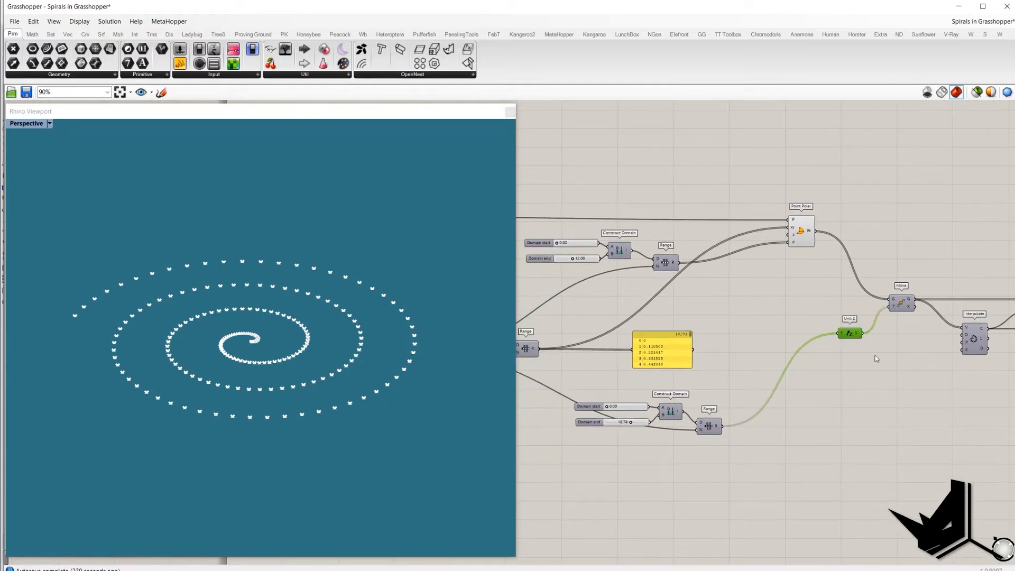
right_click_drag(674, 400, 705, 399)
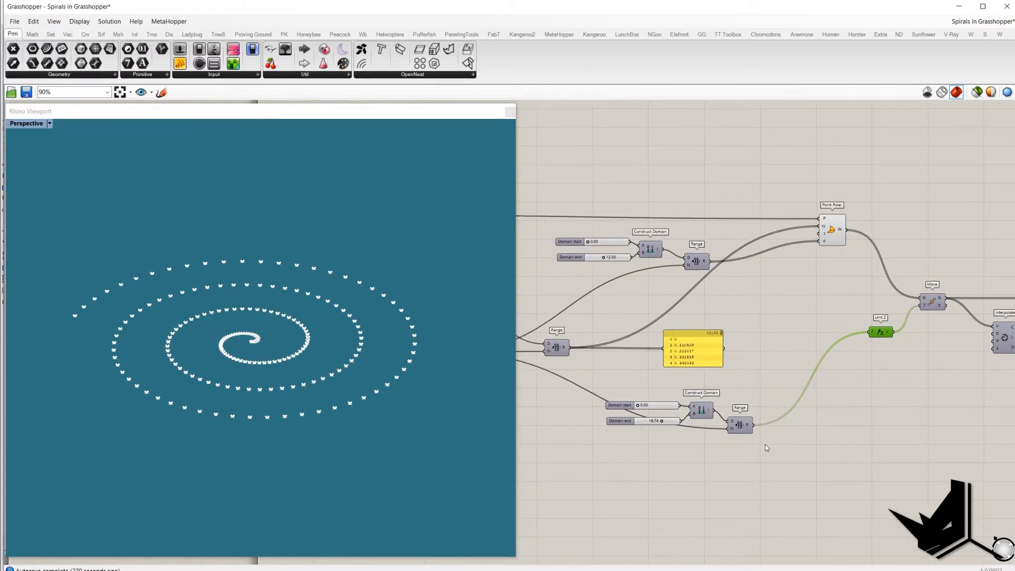
right_click_drag(738, 437, 786, 441)
Step: Set the Domain end slider of the height Construct Domain to 18
double_click(722, 427)
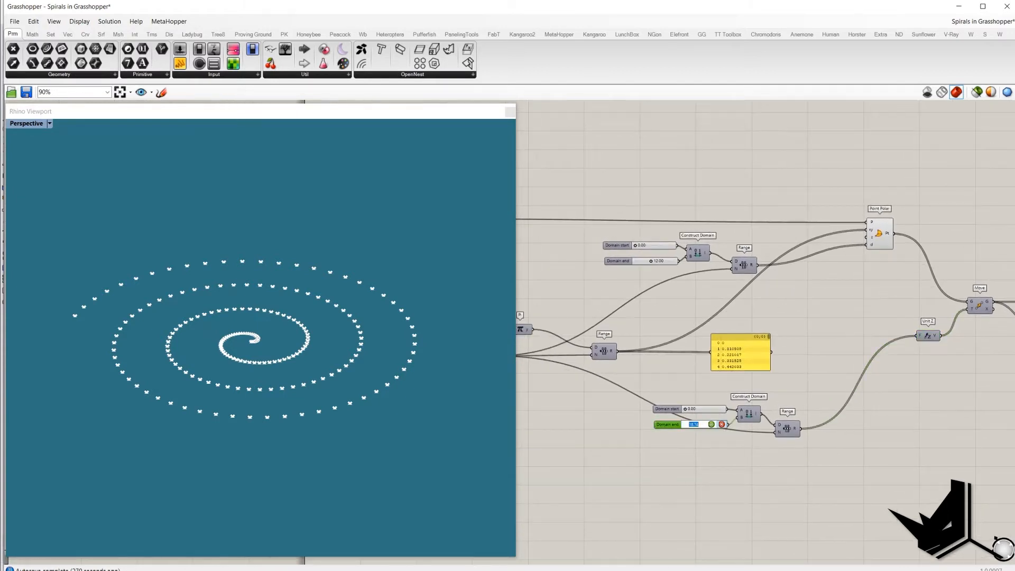
type("18")
key("Return")
right_click_drag(724, 398, 728, 398)
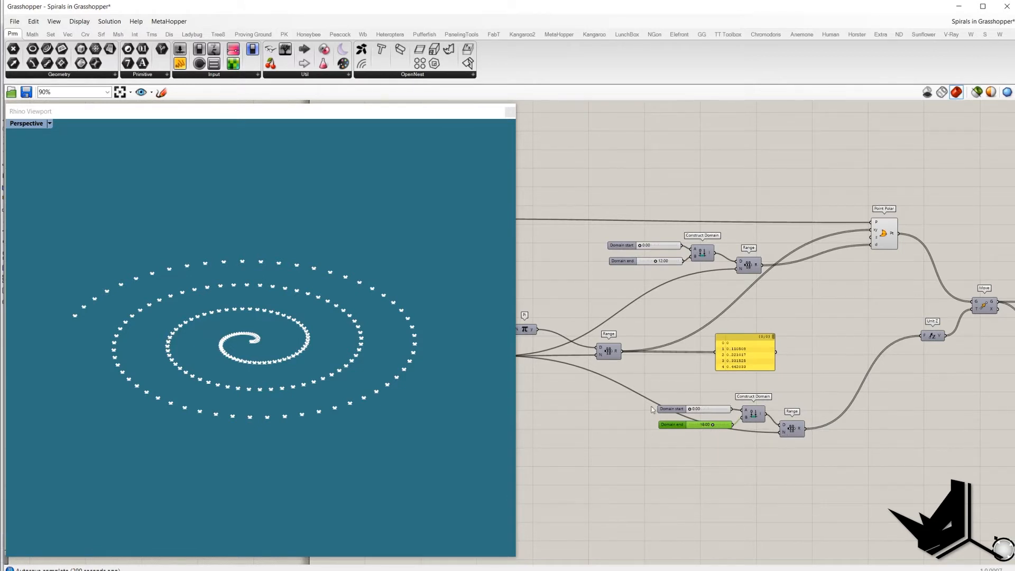
Step: Turn on the Move component's preview to display the spiral of points rising in height
right_click_drag(524, 366, 581, 367)
right_click_drag(848, 438, 784, 426)
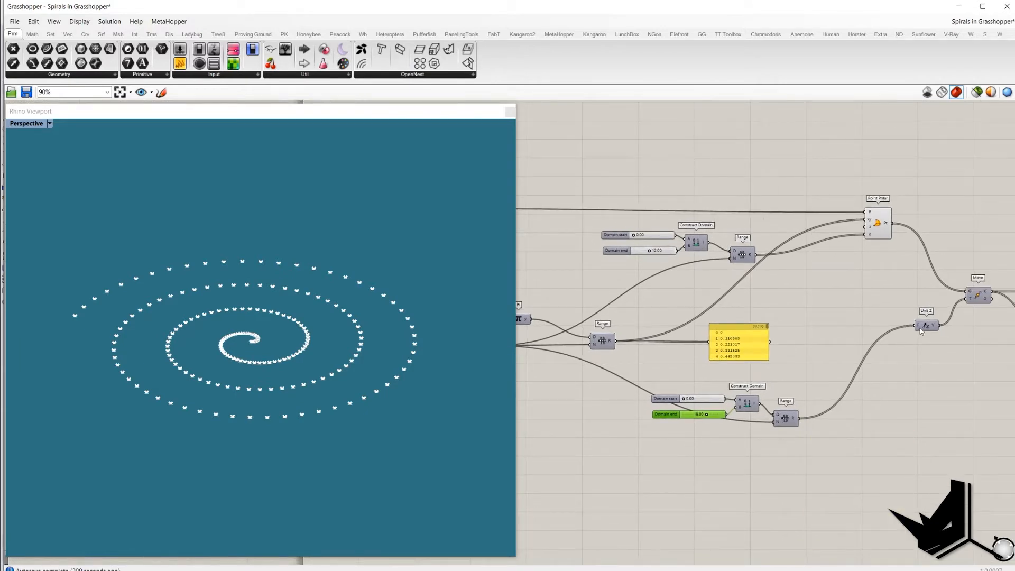
right_click_drag(922, 332, 880, 344)
left_click_drag(863, 314, 918, 359)
left_click(939, 311)
middle_click(939, 310)
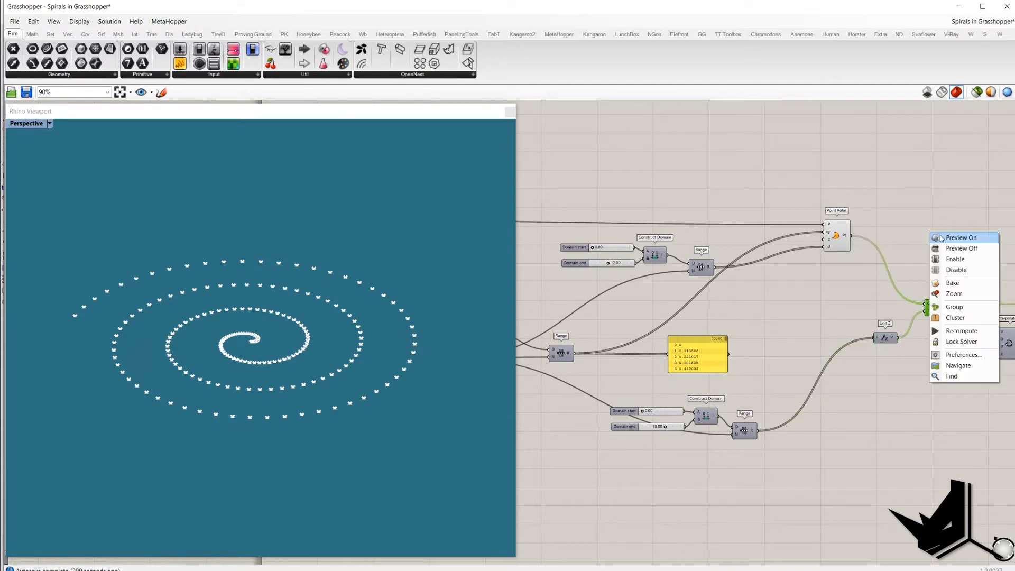
left_click(962, 238)
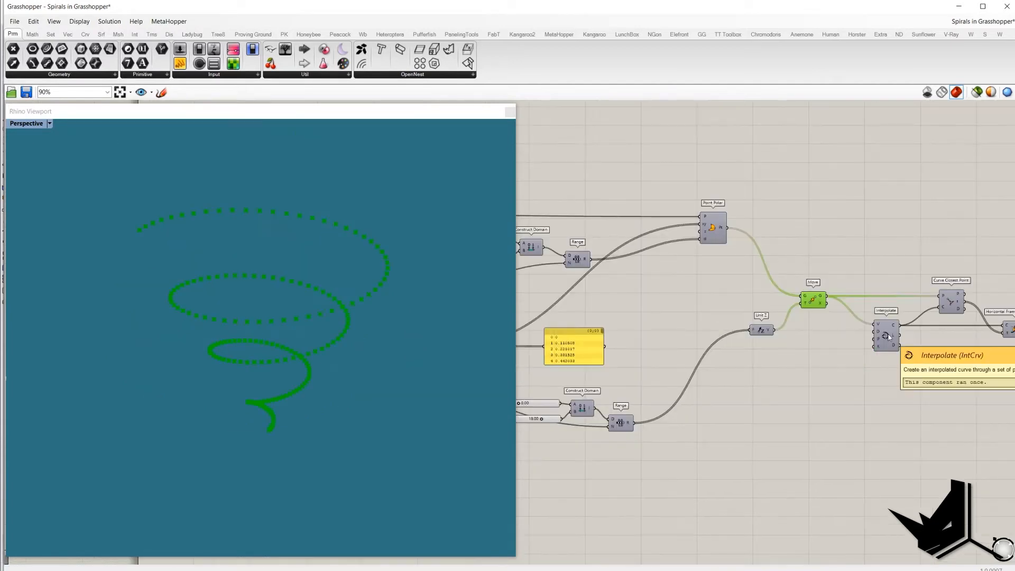
Step: Turn on the Interpolate preview to show the curve through the moved points and hide the points
left_click(890, 338)
middle_click(889, 337)
left_click(901, 263)
left_click(852, 255)
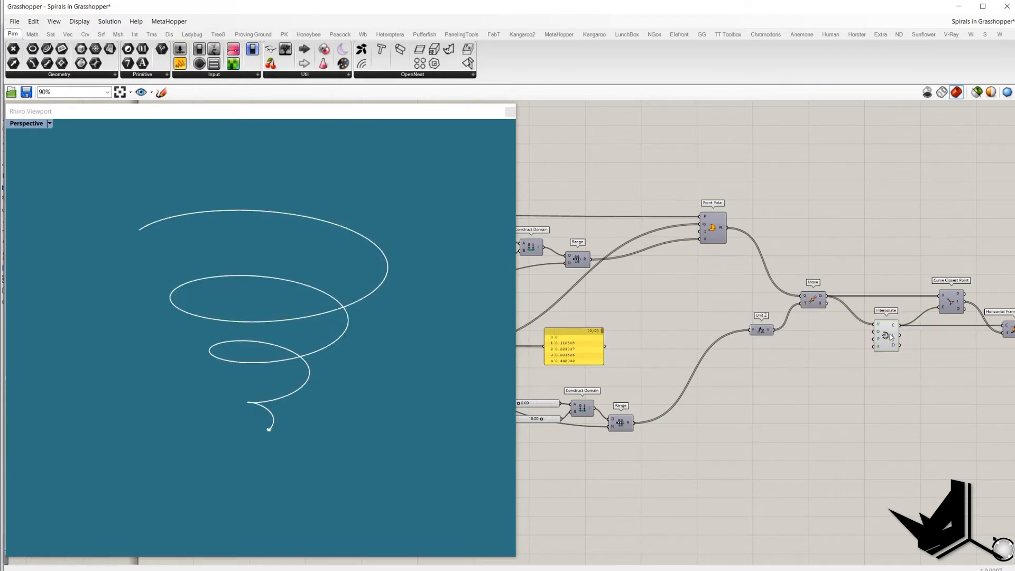
left_click(887, 335)
left_click(821, 238)
Step: Turn off the Point Polar preview and select the Move and Interpolate components in turn
right_click_drag(856, 256, 816, 250)
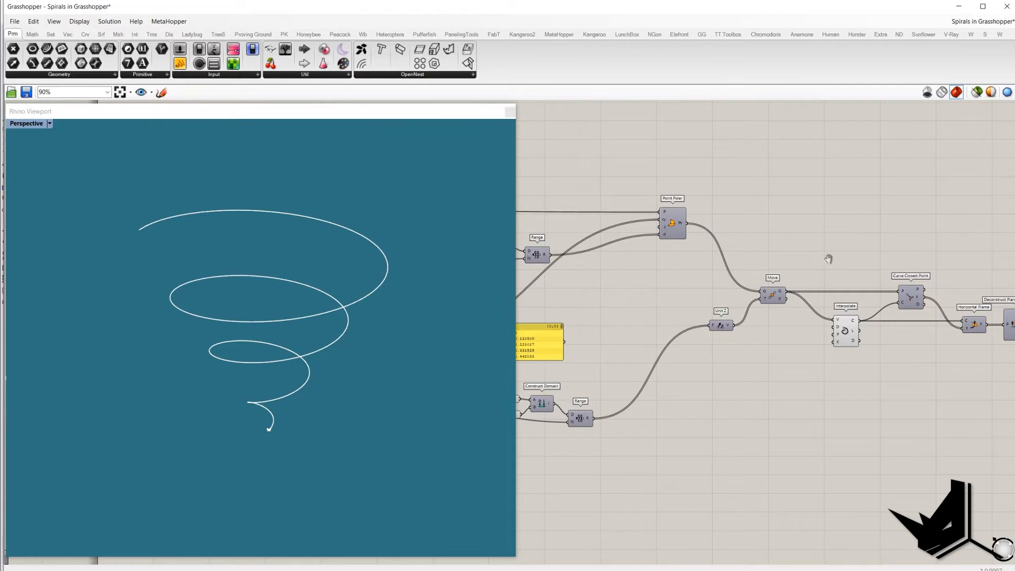
right_click(693, 231)
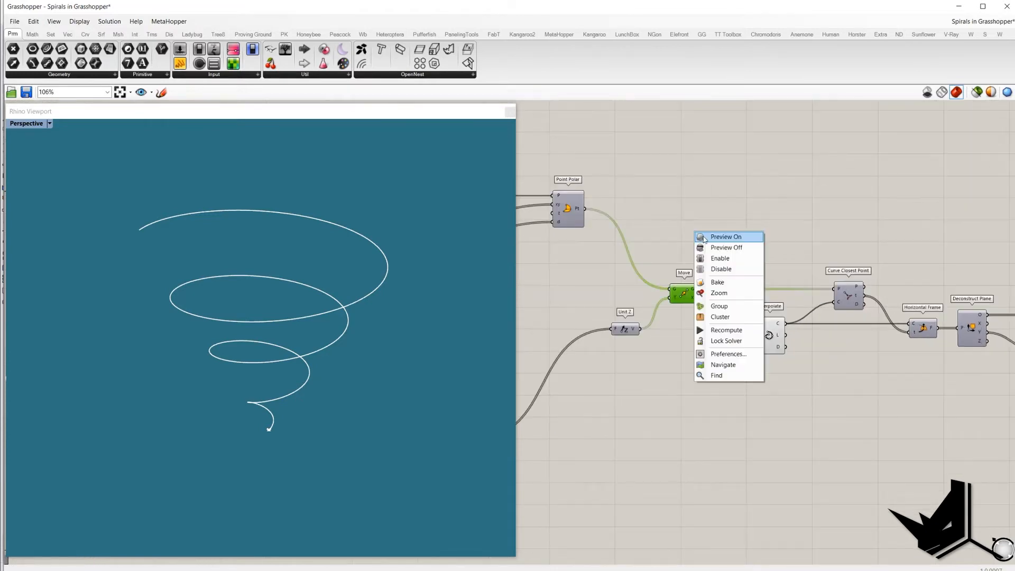
left_click(703, 238)
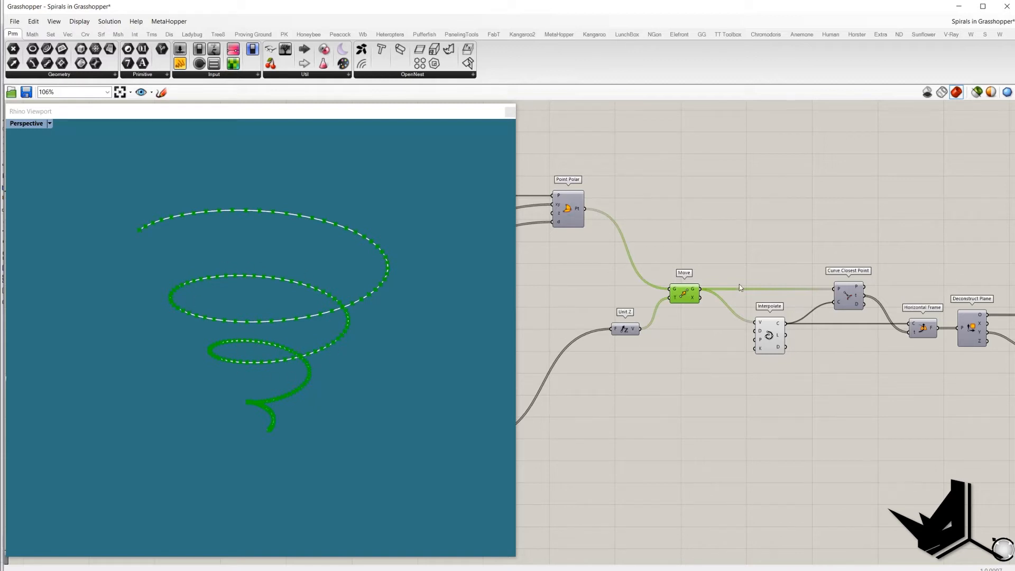
left_click(764, 264)
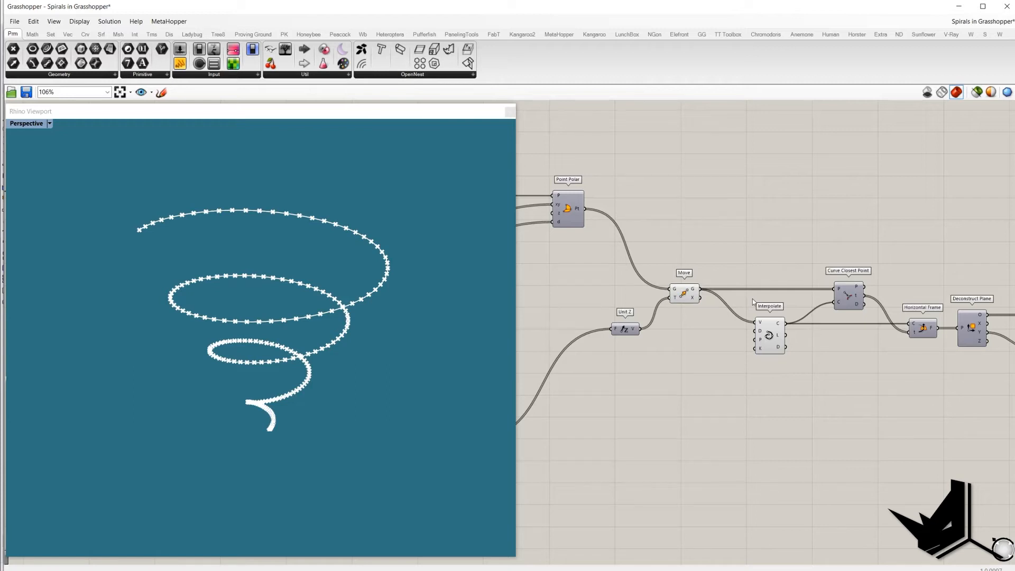
left_click(777, 323)
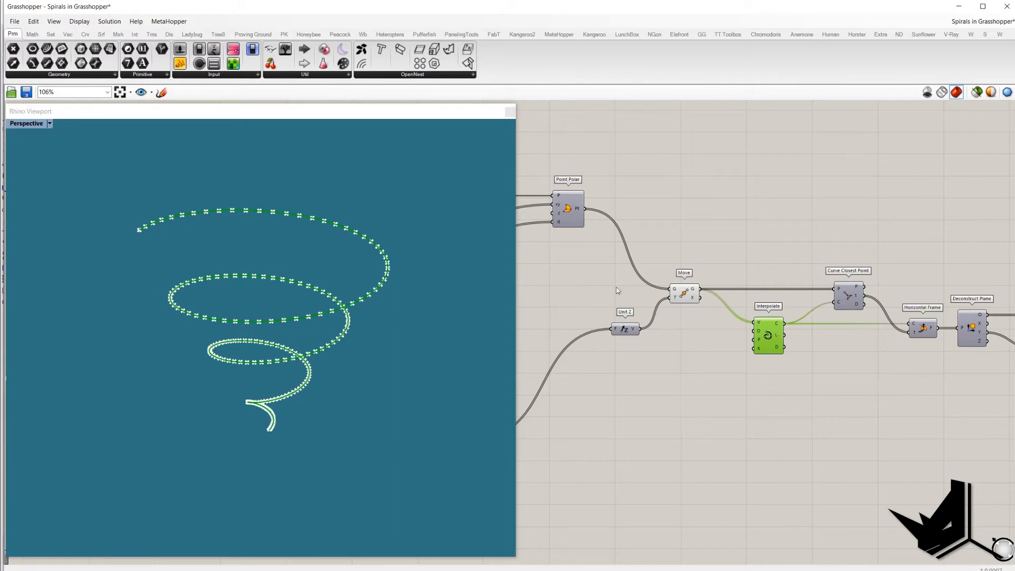
left_click(689, 298)
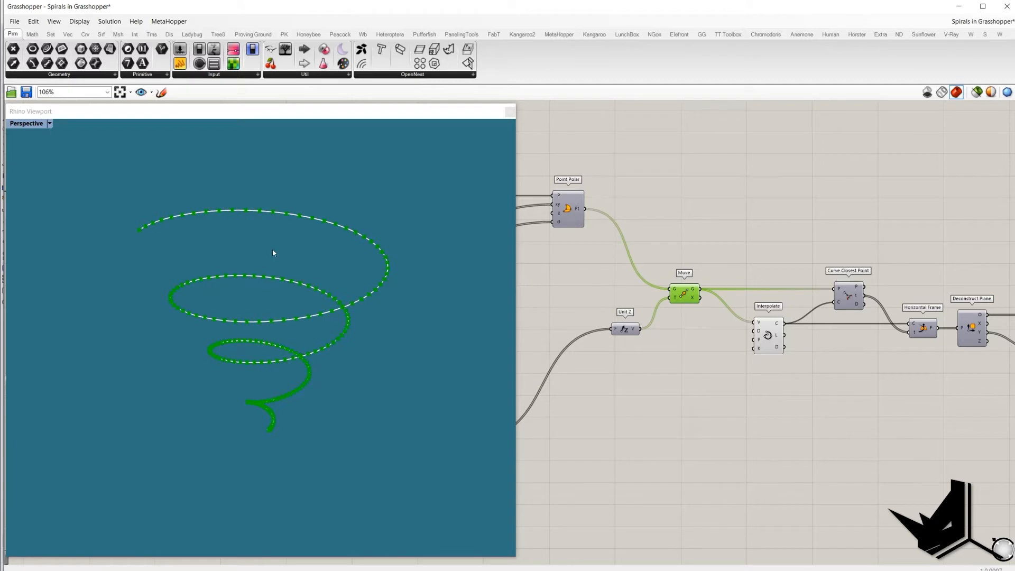
Step: Turn off the Move component's preview so only the interpolated spiral curve displays
right_click_drag(905, 272, 784, 263)
left_click(798, 288)
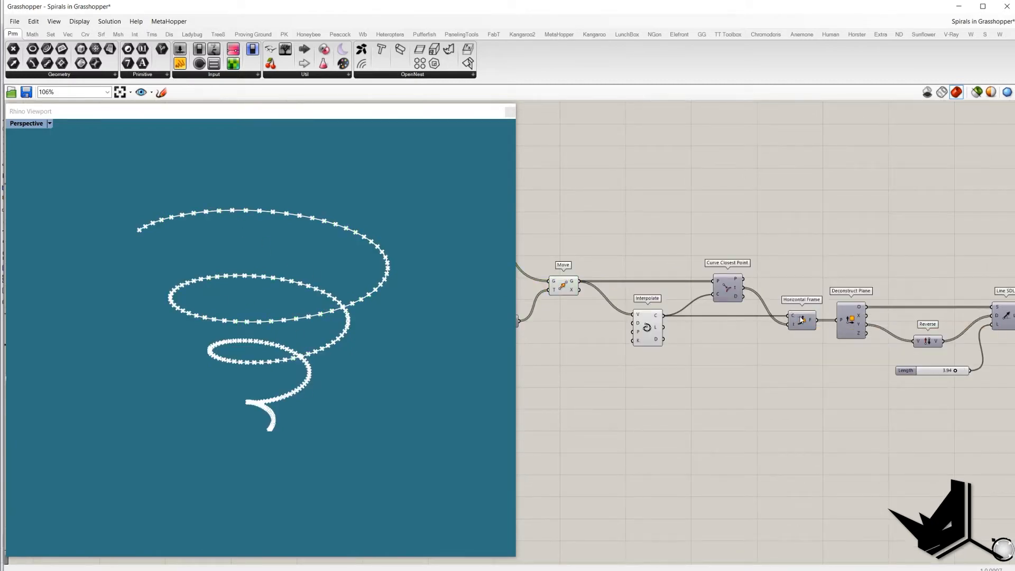
left_click(650, 326)
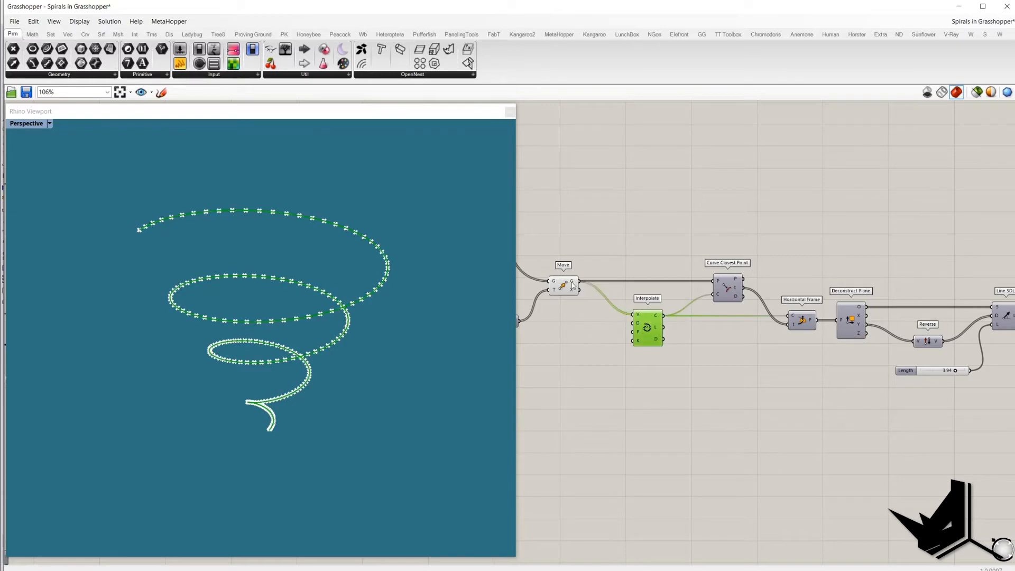
left_click(574, 286)
right_click(571, 210)
left_click(605, 221)
left_click(643, 223)
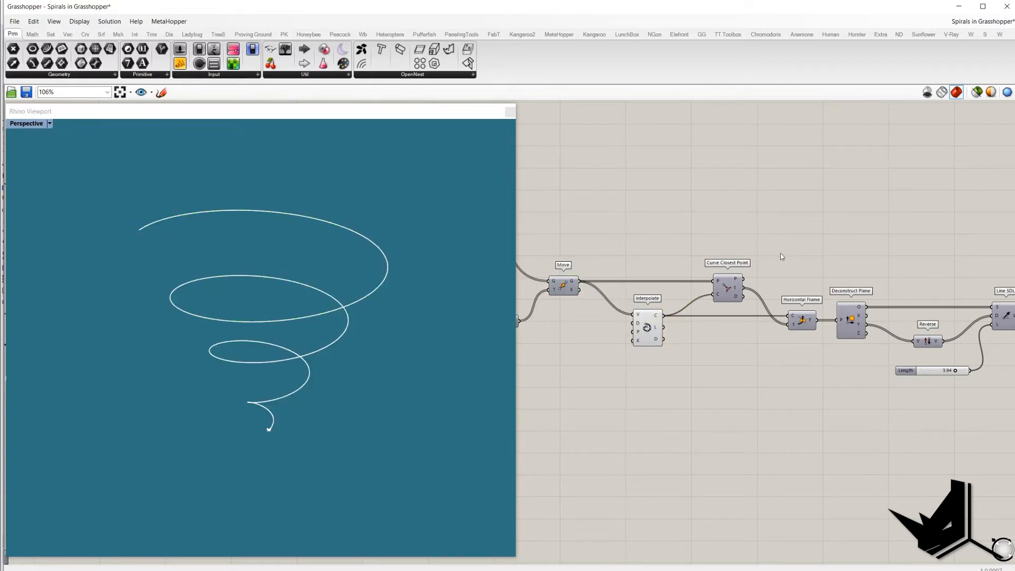
Step: Turn on the Horizontal Frame preview to display the frames along the spiral curve
left_click(802, 320)
middle_click(778, 241)
left_click(794, 245)
right_click_drag(325, 261, 340, 286)
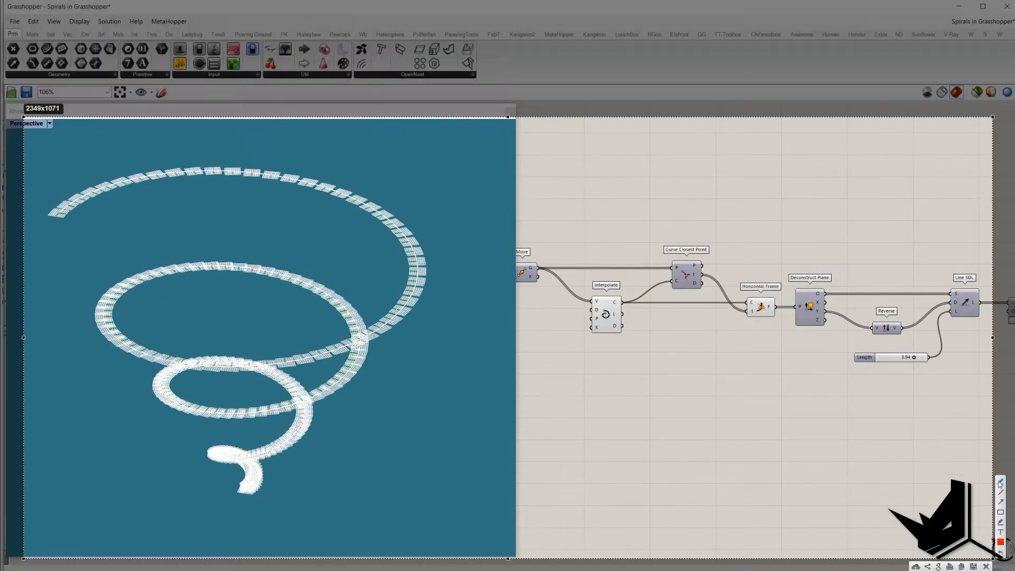
mouse_move(414, 292)
left_mouse_down()
mouse_move(452, 295)
mouse_move(452, 269)
left_mouse_up()
left_click_drag(417, 260, 455, 256)
mouse_move(818, 264)
left_mouse_down()
mouse_move(782, 315)
mouse_move(855, 305)
mouse_move(820, 269)
left_mouse_up()
mouse_move(400, 312)
left_mouse_down()
mouse_move(435, 323)
mouse_move(414, 303)
mouse_move(443, 308)
mouse_move(407, 326)
mouse_move(422, 332)
mouse_move(399, 338)
mouse_move(392, 356)
mouse_move(356, 347)
mouse_move(372, 362)
mouse_move(357, 374)
left_mouse_up()
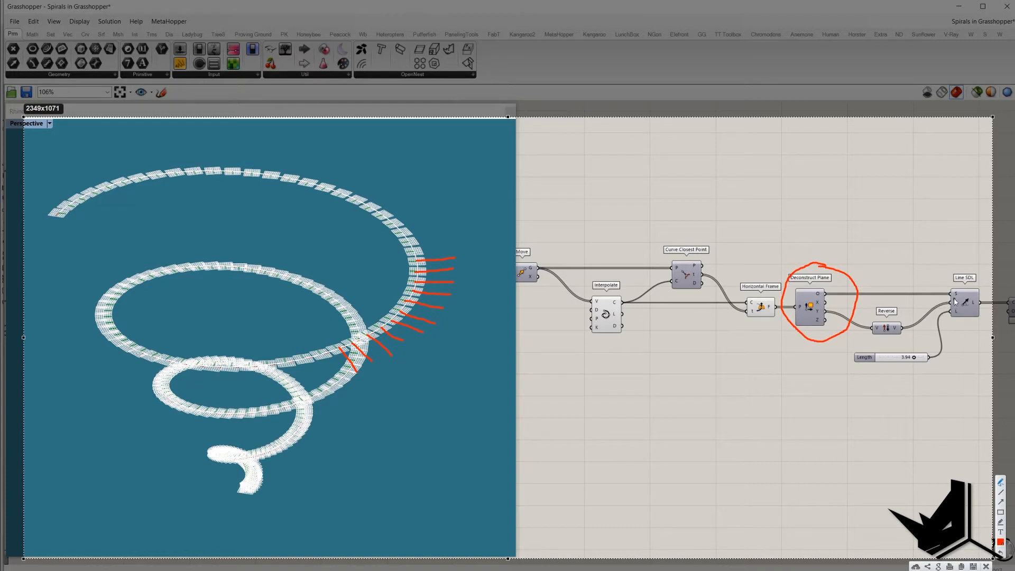
mouse_move(955, 302)
left_mouse_down()
mouse_move(964, 306)
mouse_move(953, 289)
left_mouse_up()
mouse_move(818, 288)
left_mouse_down()
mouse_move(813, 296)
mouse_move(825, 293)
left_mouse_up()
left_click_drag(957, 307, 959, 311)
left_click_drag(854, 369, 929, 370)
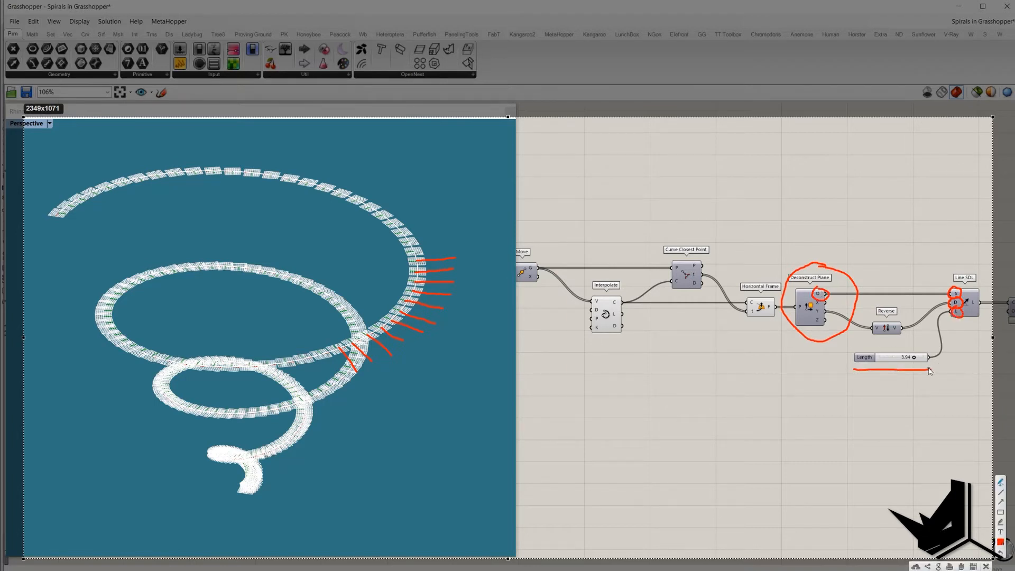
key("Escape")
Step: Examine the Horizontal Frame and Deconstruct Plane components feeding the Line SDL
left_click(760, 296)
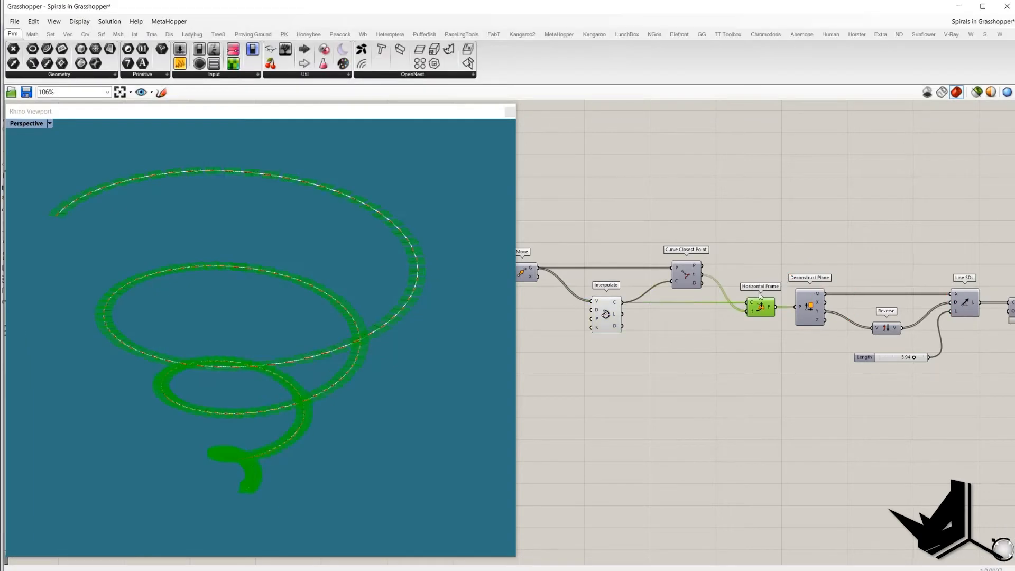
left_click(810, 314)
right_click_drag(835, 300, 732, 296)
scroll(738, 296, "up", 1)
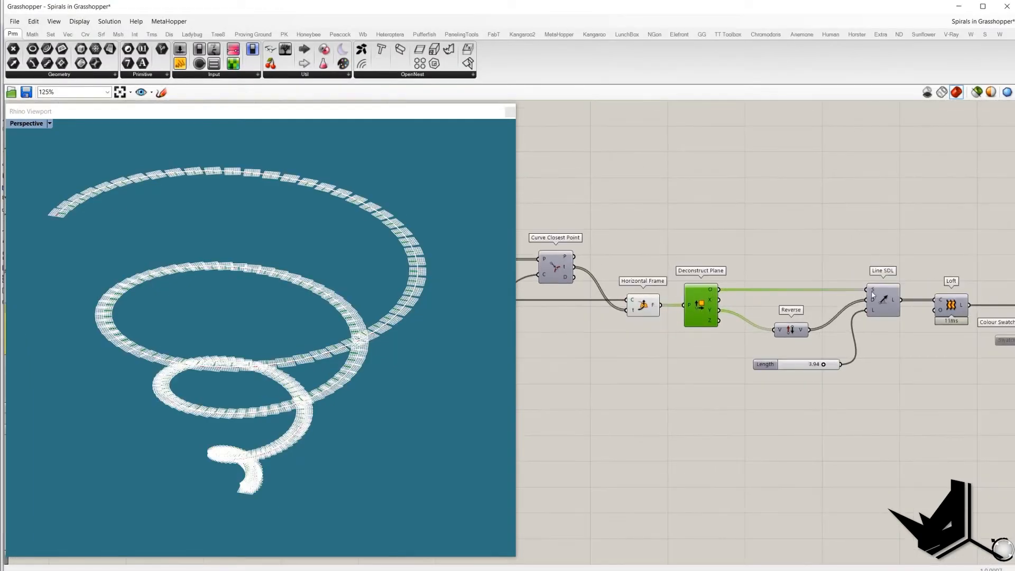
mouse_move(875, 290)
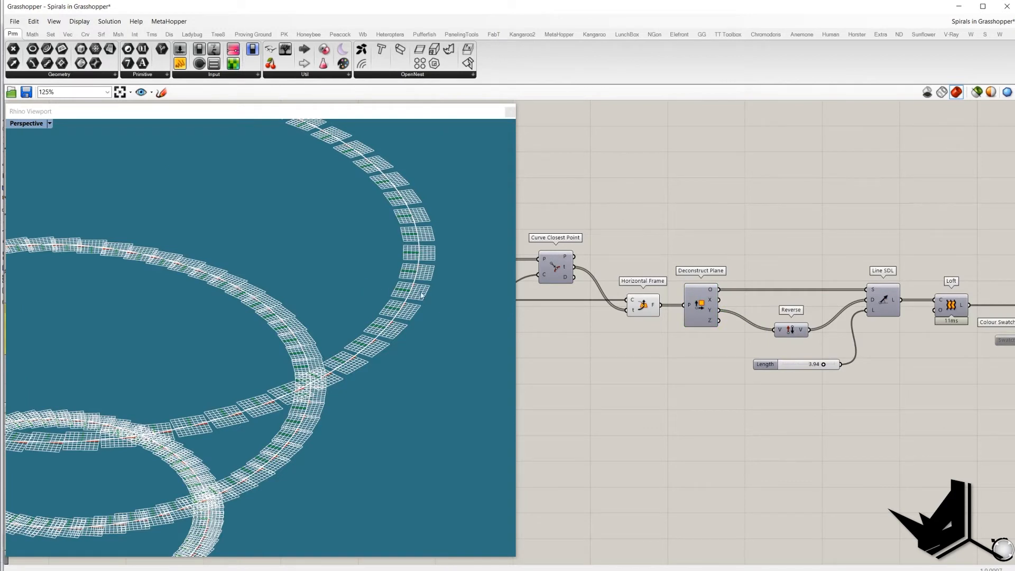
Step: Set the Length slider feeding the Line SDL to 4
left_click(791, 329)
left_click_drag(756, 257, 824, 351)
double_click(802, 364)
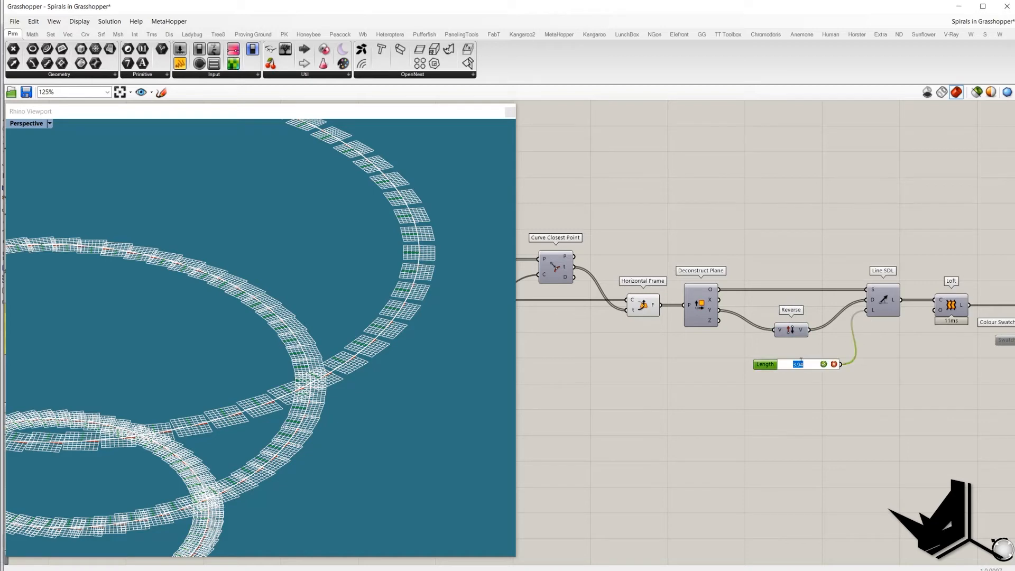
type("4")
key("Return")
Step: Turn off the Horizontal Frame preview so only the Line SDL lines display
left_click(884, 303)
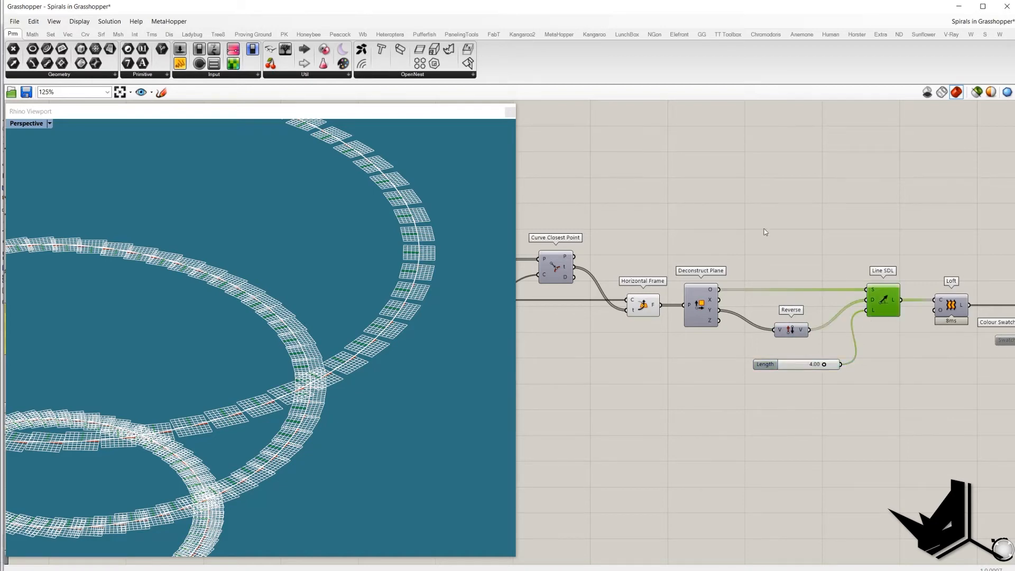
left_click(651, 311)
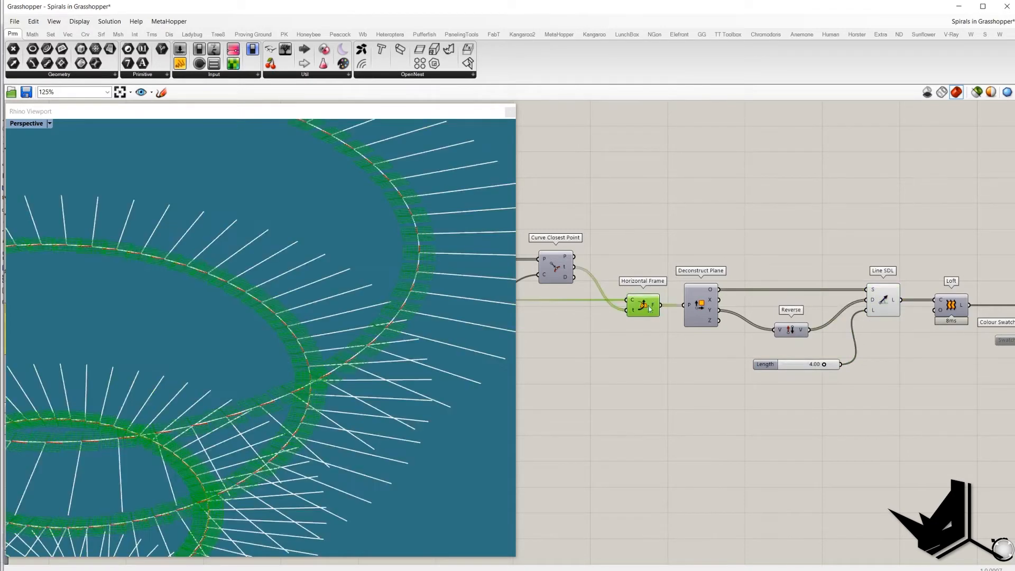
right_click(642, 236)
left_click(654, 252)
Step: Turn on the Loft preview and turn off the Line SDL preview to display the spiral ribbon surface
right_click_drag(344, 296, 329, 285)
right_click_drag(318, 330, 340, 331, "shift")
scroll(340, 290, "down", 2)
right_click_drag(340, 296, 323, 333, "shift")
scroll(340, 364, "down", 2)
scroll(323, 334, "up", 2)
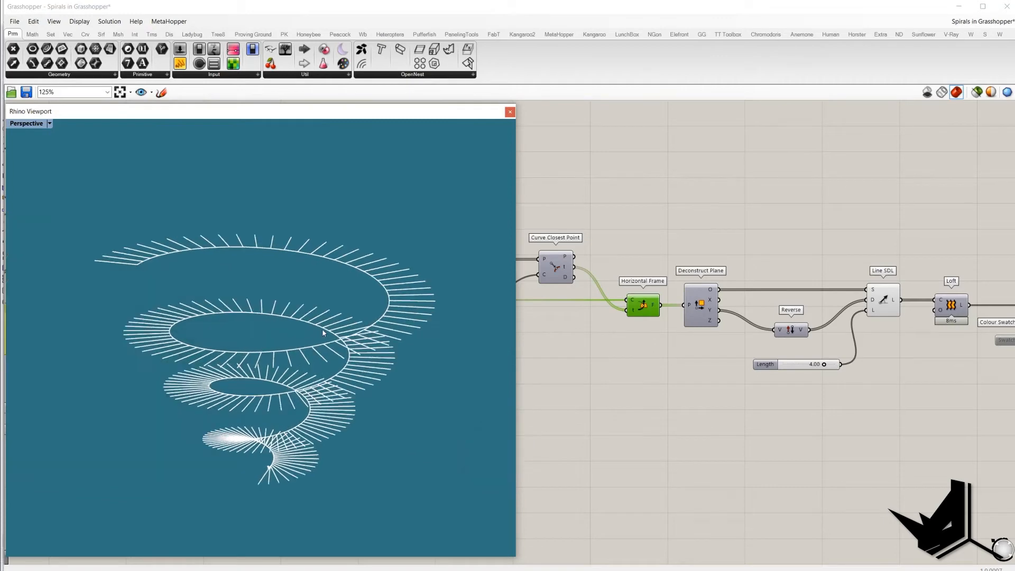
right_click_drag(956, 313, 812, 304)
right_click(809, 303)
left_click(831, 319)
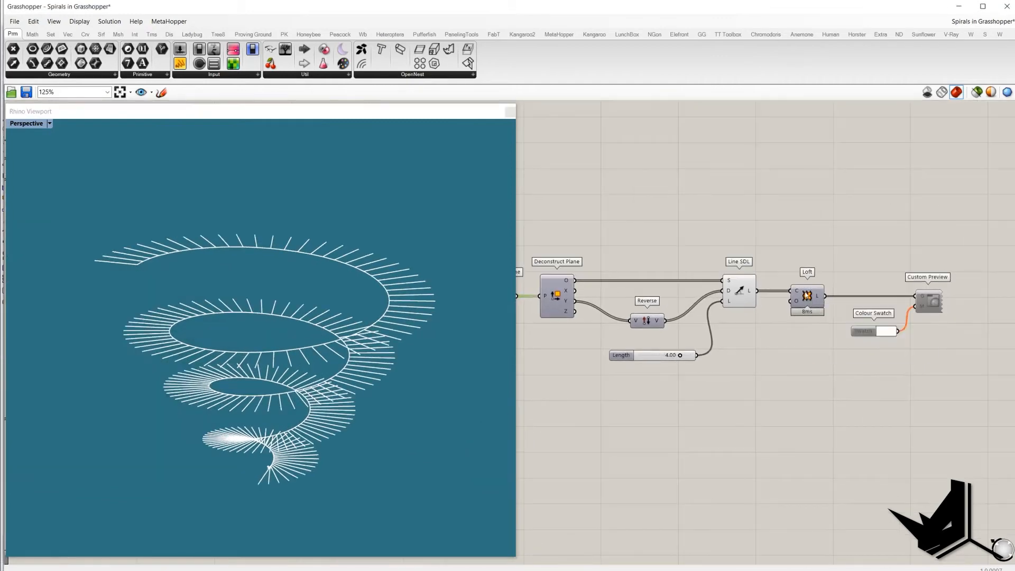
right_click(740, 294)
left_click(760, 311)
left_click(693, 213)
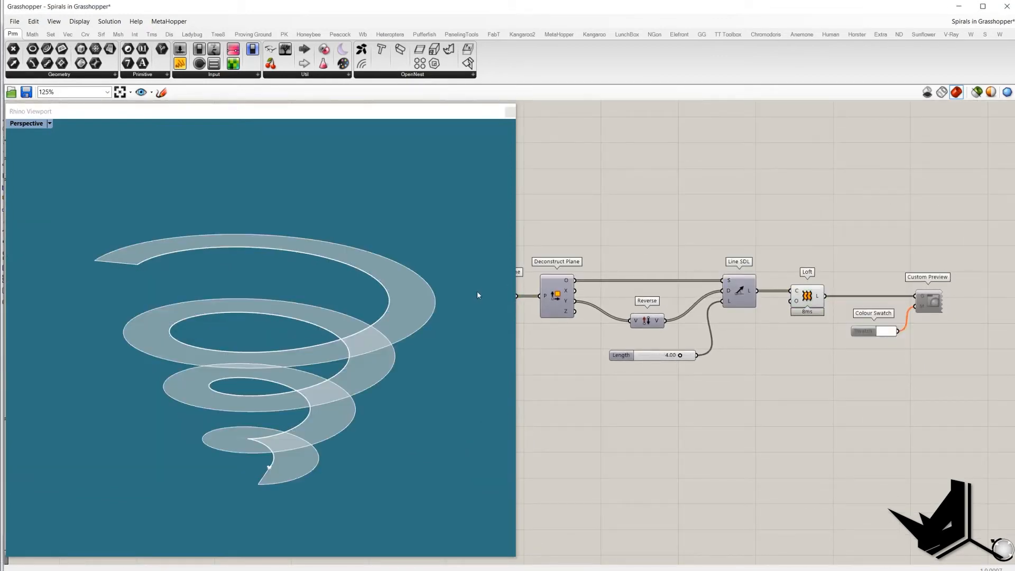
Step: Enable the Custom Preview component to render the lofted spiral ribbon
right_click(930, 314)
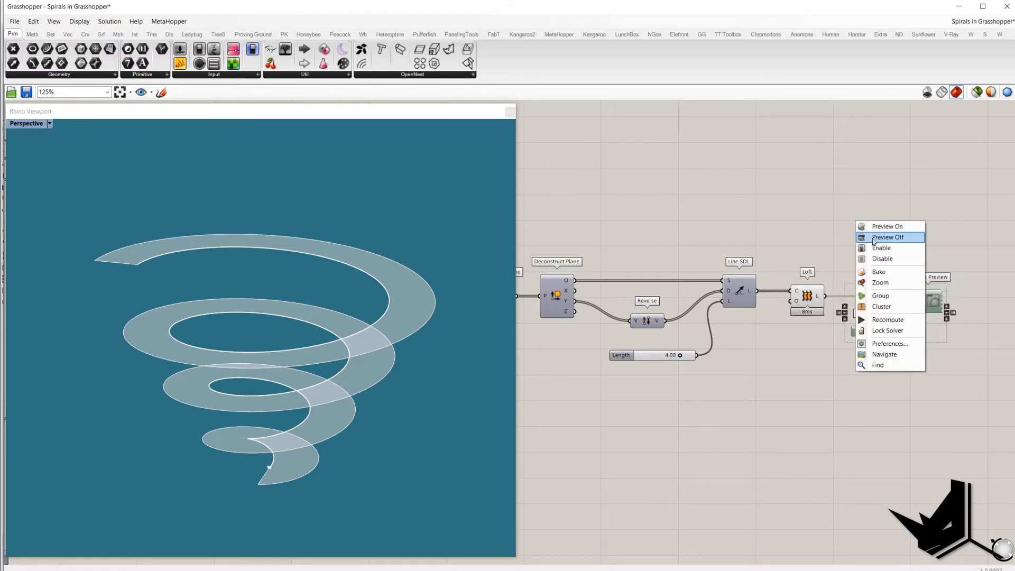
left_click(881, 252)
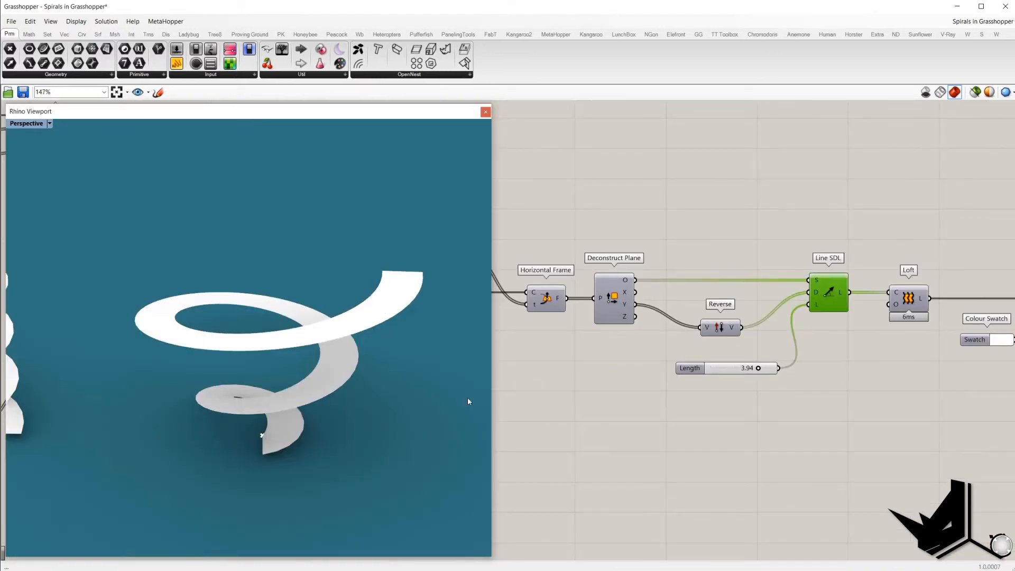
Step: Hide the Custom Preview of the conical spiral definition
scroll(698, 268, "down", 5)
right_click_drag(387, 358, 266, 358)
right_click_drag(588, 375, 748, 315)
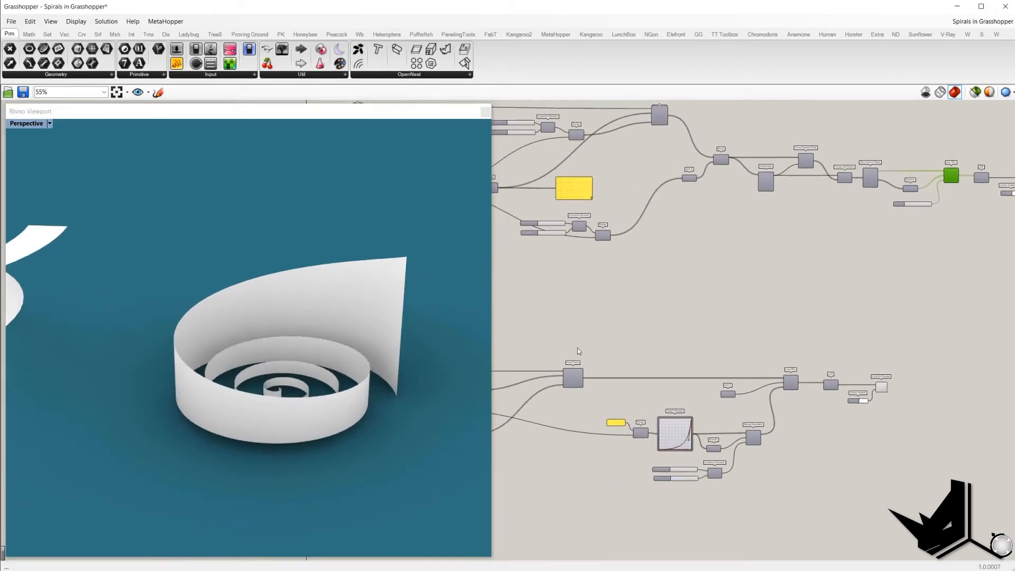
right_click_drag(567, 373, 707, 332)
scroll(707, 332, "up", 2)
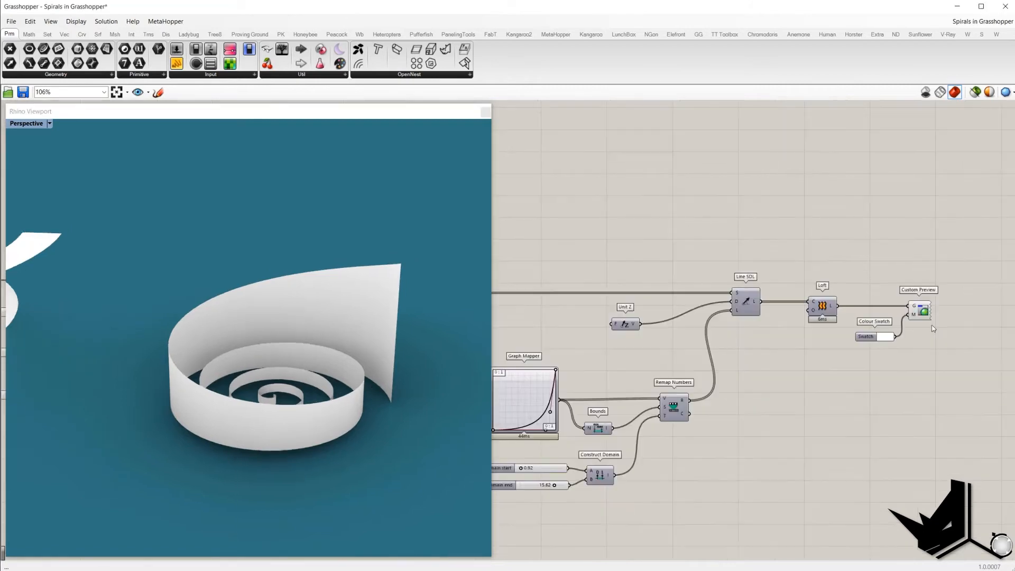
left_click(916, 311)
right_click(955, 354)
left_click(965, 393)
Step: Trace the flat spiral definition's inputs from the Point parameter through the Factor, Pi and Range components
right_click_drag(682, 396, 855, 380)
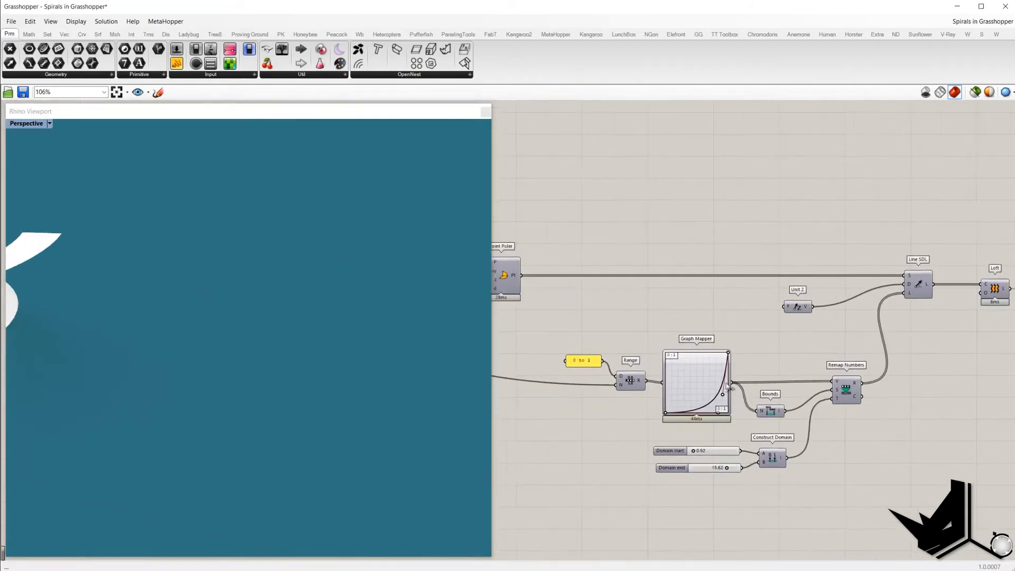
right_click_drag(510, 353, 852, 384)
right_click_drag(502, 343, 672, 347)
left_click(600, 300)
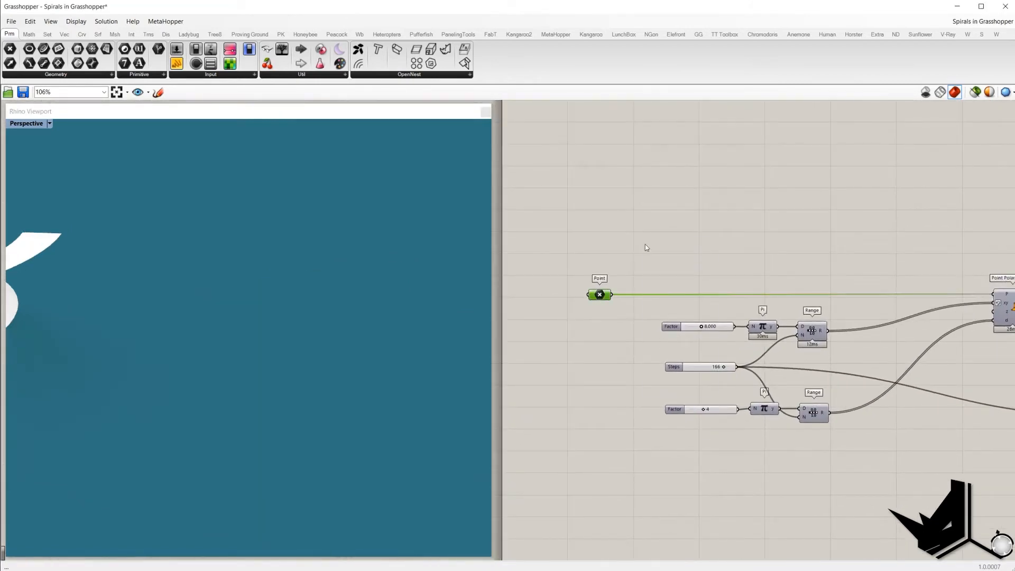
right_click(645, 244)
left_click(658, 249)
right_click_drag(319, 381, 309, 369, "shift")
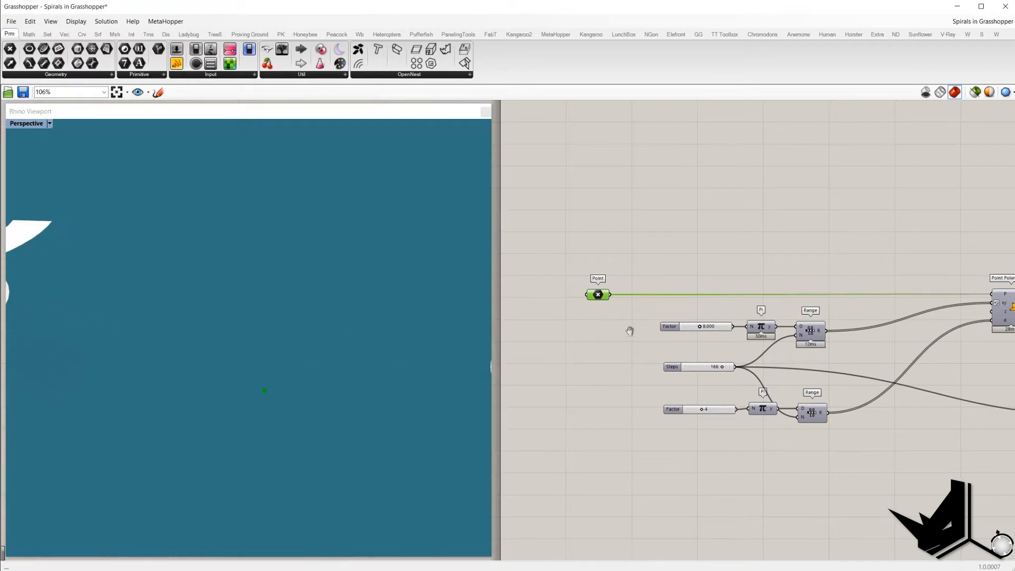
right_click_drag(630, 331, 544, 319)
left_click_drag(762, 332, 592, 307)
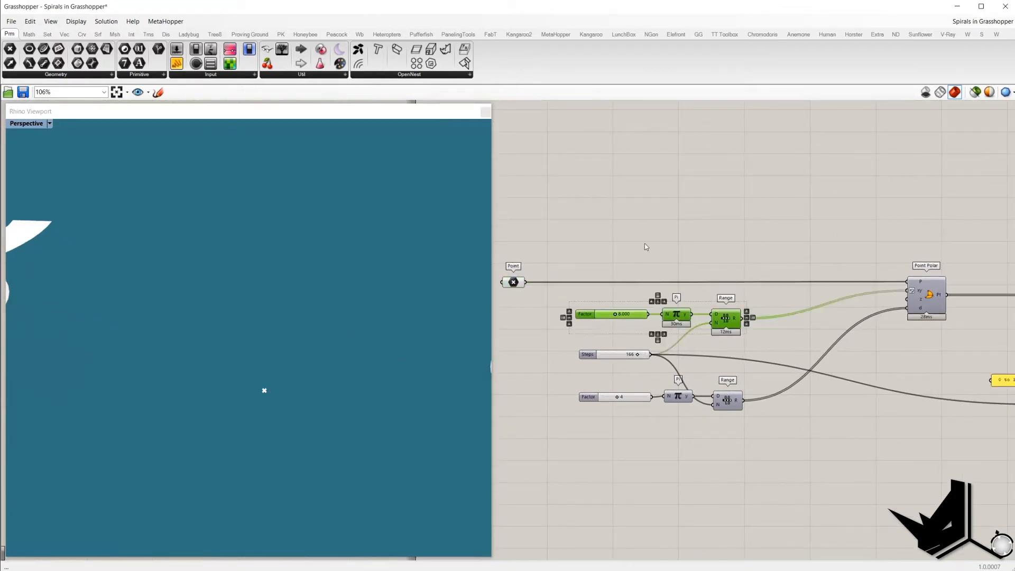
left_click(646, 246)
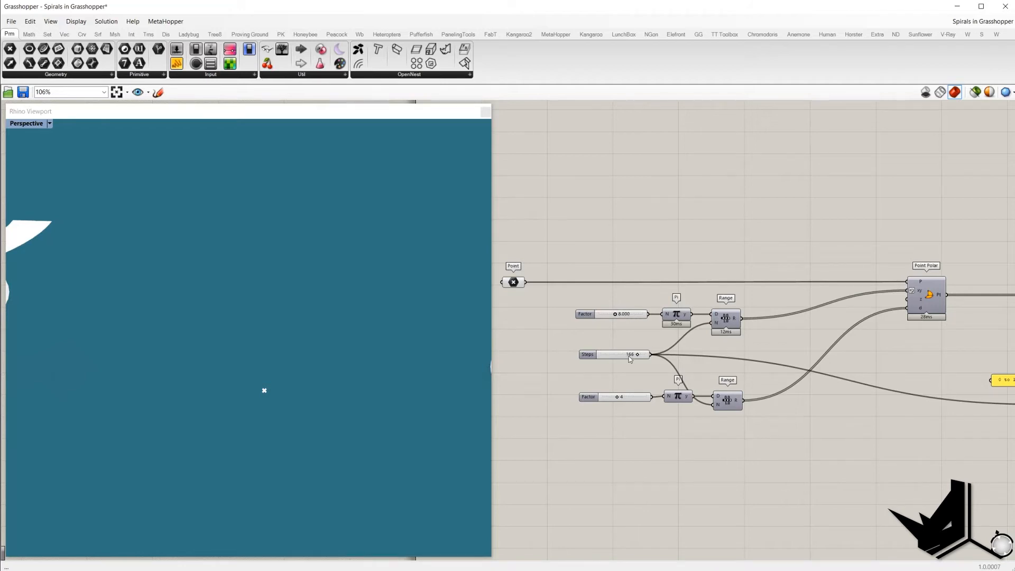
mouse_move(735, 322)
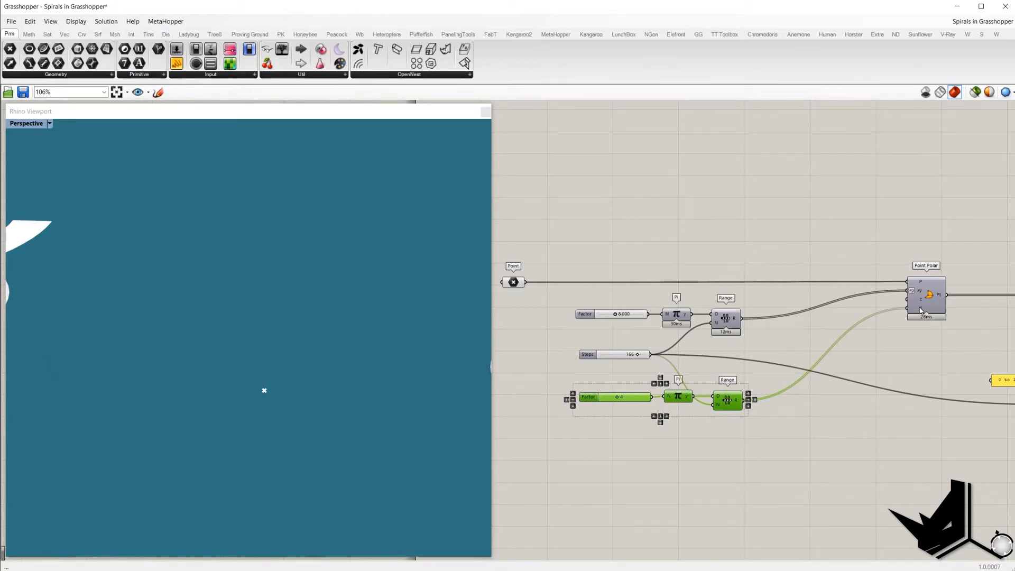
left_click_drag(767, 440, 567, 385)
left_click(742, 441)
left_click(644, 401)
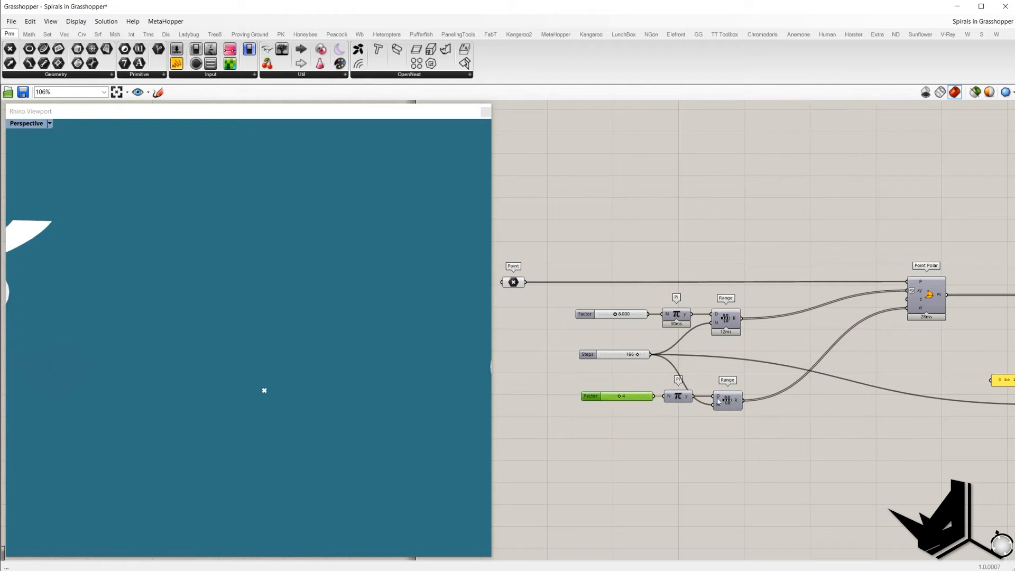
Step: Preview the Point Polar spiral points and apply Reverse and Flatten to its xy input
left_click(922, 299)
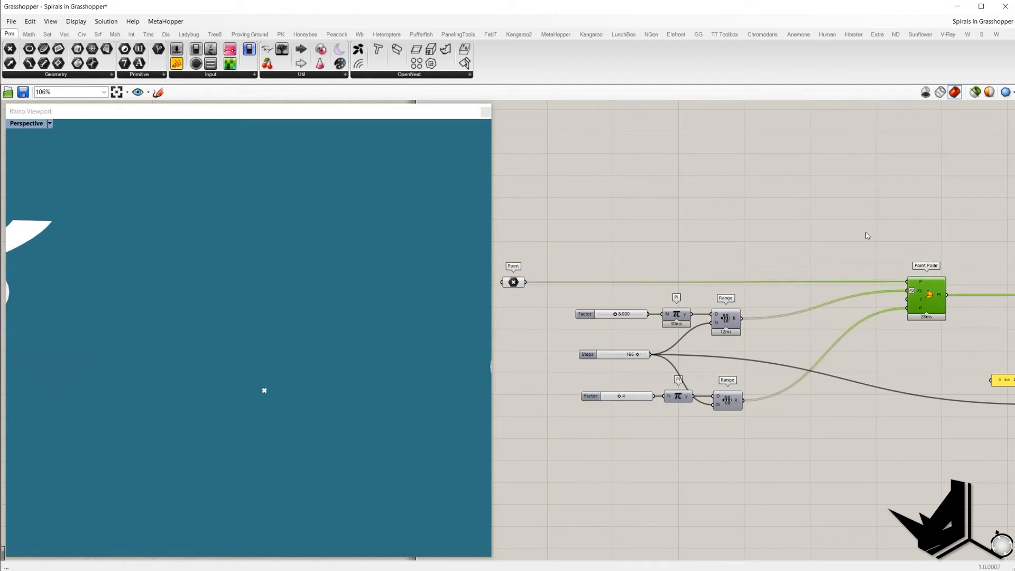
right_click(911, 290)
left_click(861, 255)
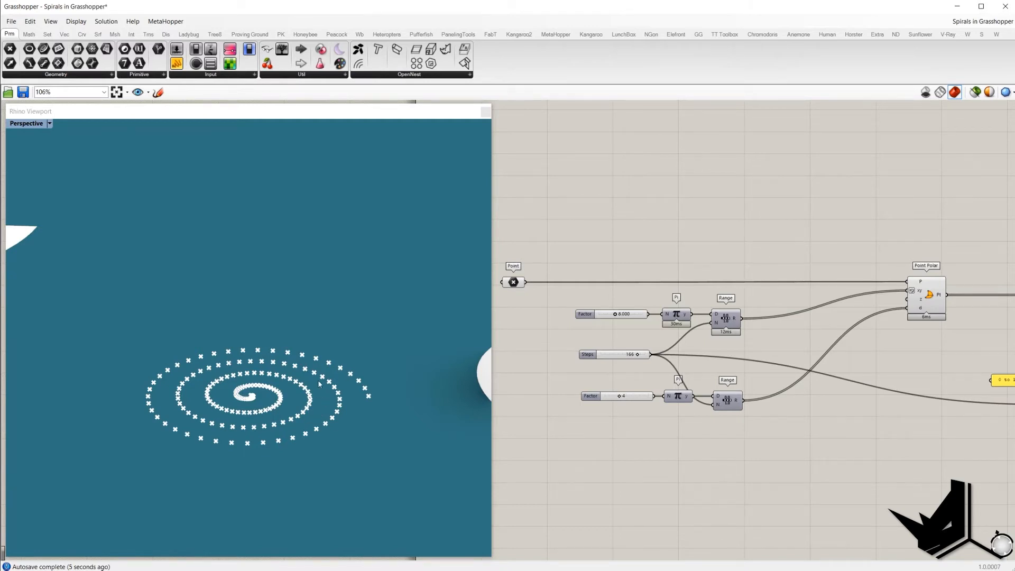
right_click(914, 291)
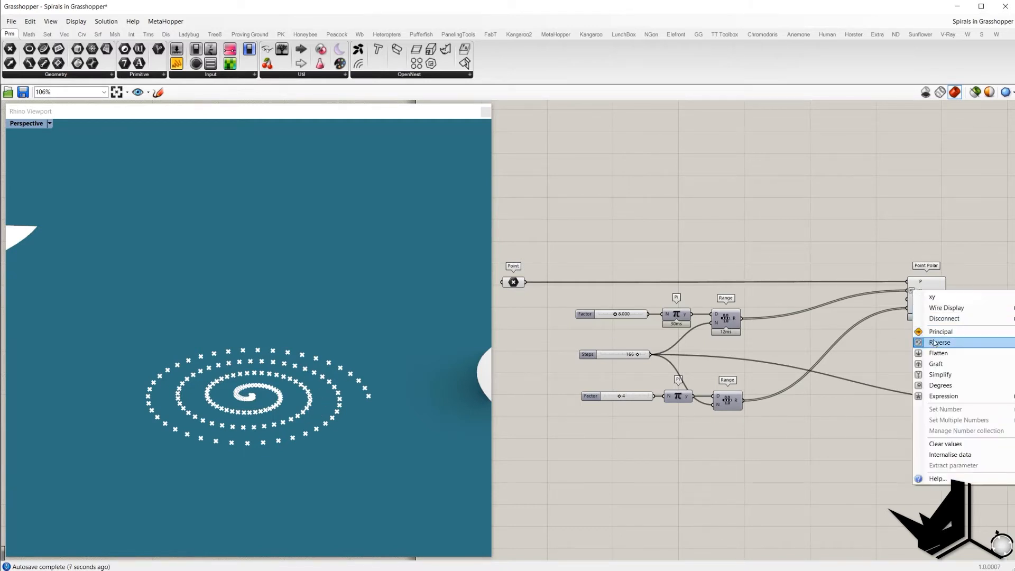
left_click(935, 345)
right_click(922, 291)
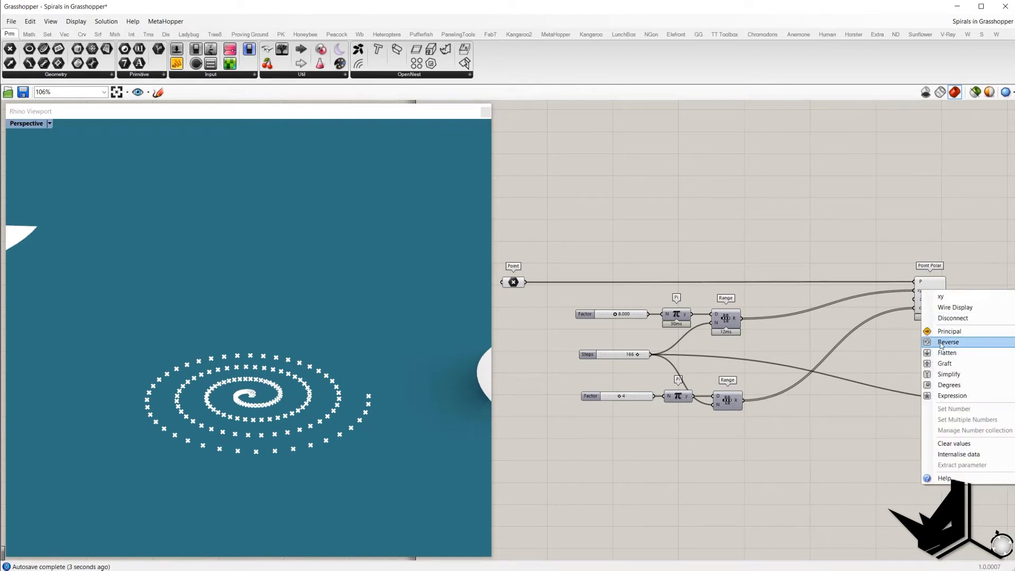
left_click(946, 353)
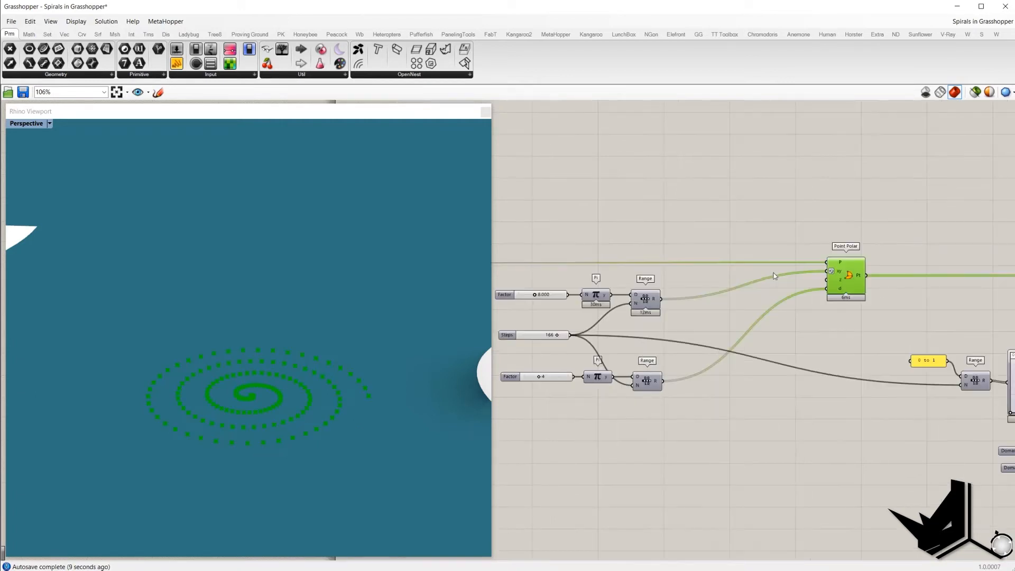
Step: Move the 0 to 1 panel and its Range component closer to the Graph Mapper
left_click(754, 215)
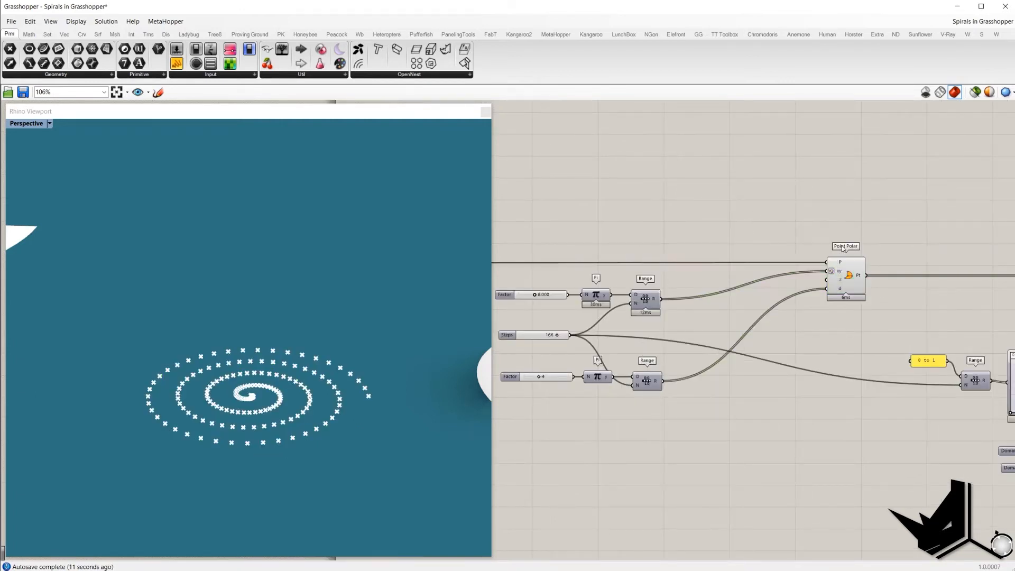
right_click_drag(948, 256, 783, 228)
right_click_drag(994, 259, 903, 251)
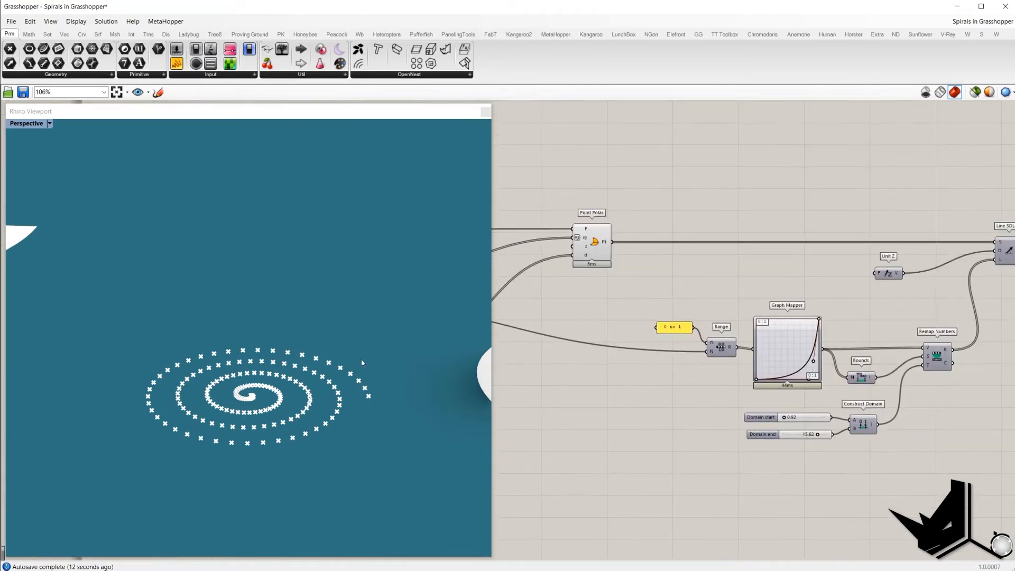
right_click_drag(841, 336, 807, 322)
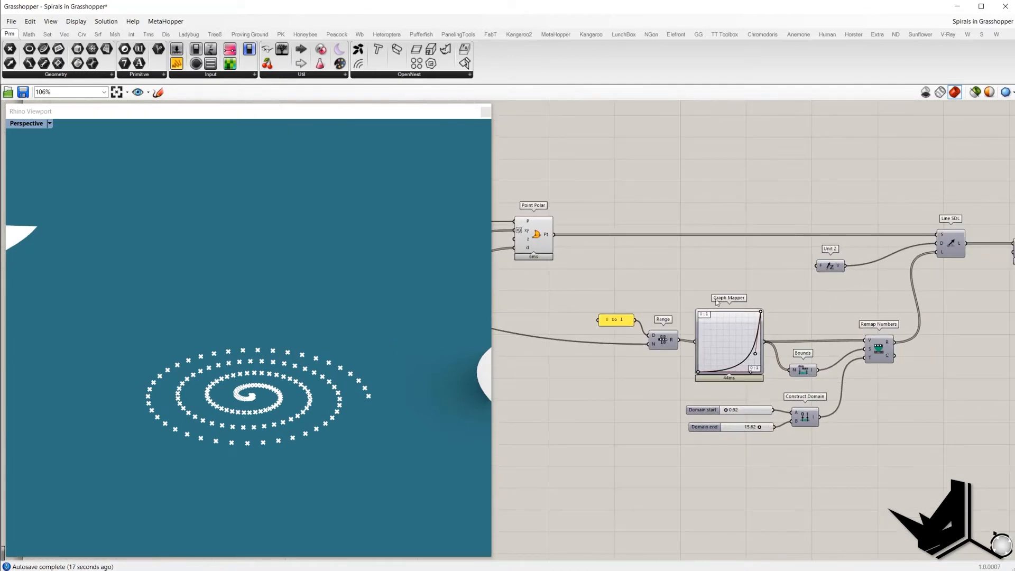
right_click_drag(622, 310, 717, 313)
left_click_drag(690, 300, 781, 370)
right_click_drag(695, 302, 750, 295)
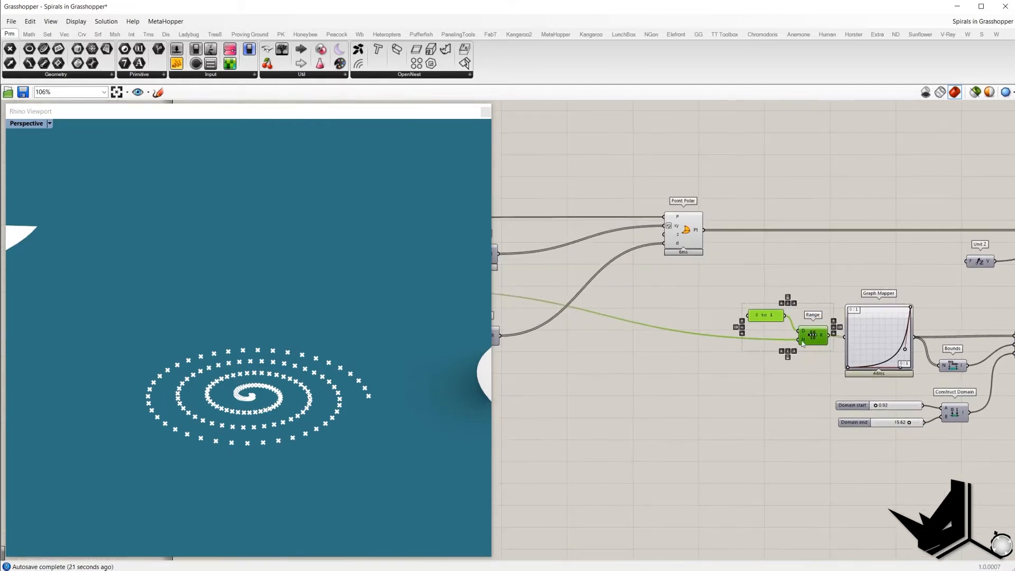
right_click_drag(667, 352, 787, 351)
scroll(798, 351, "down", 1)
right_click_drag(550, 303, 641, 305)
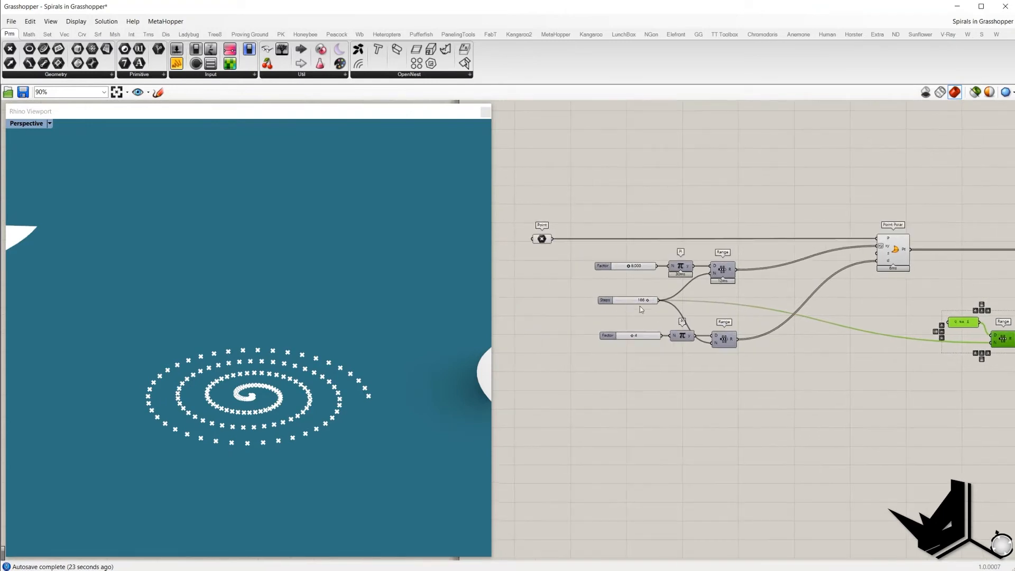
right_click_drag(787, 328, 508, 308)
scroll(740, 320, "up", 1)
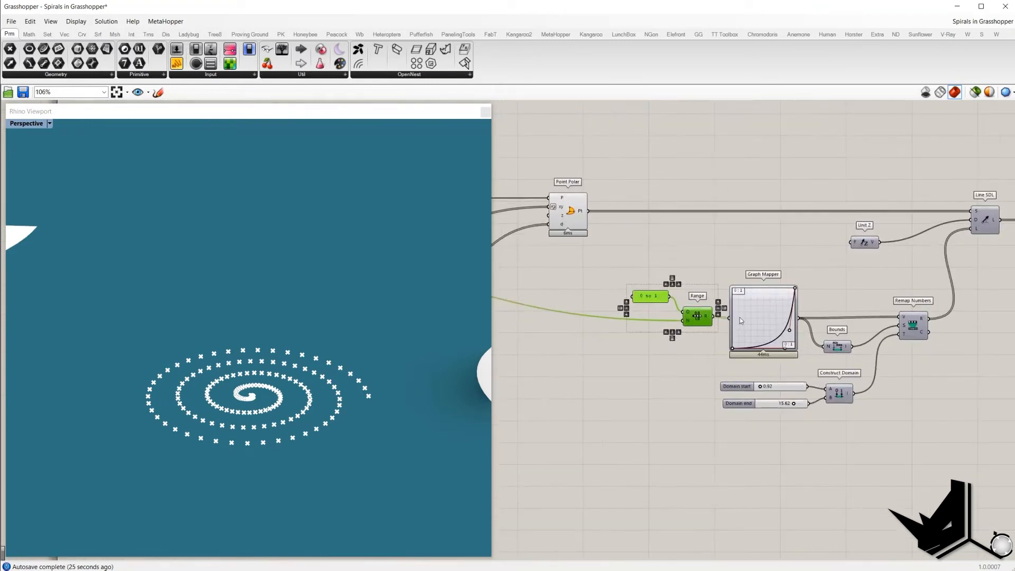
left_click(779, 306)
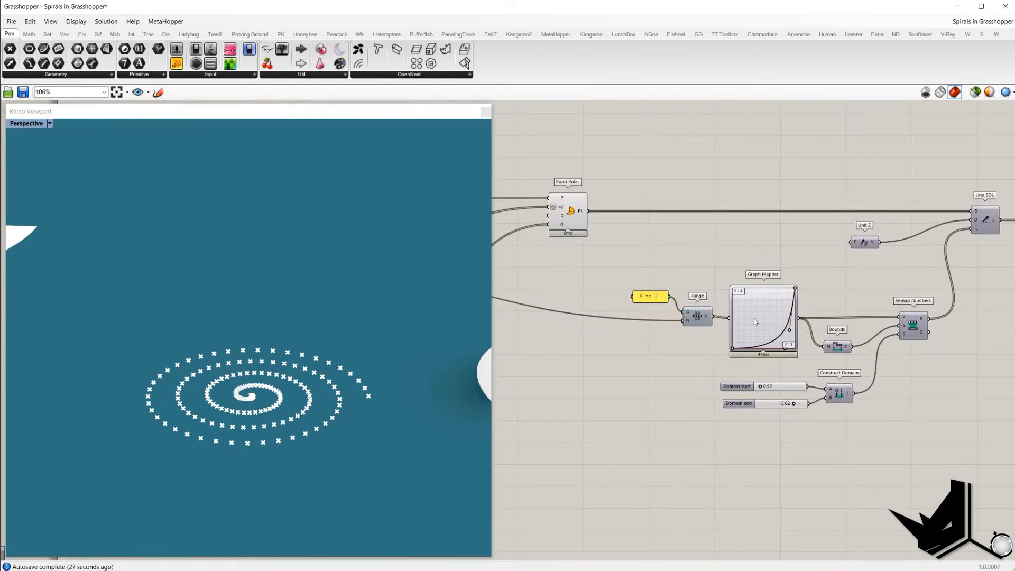
Step: Examine the Graph Mapper and domain sliders, and select the spiral points in the viewport
left_click_drag(755, 321, 756, 319)
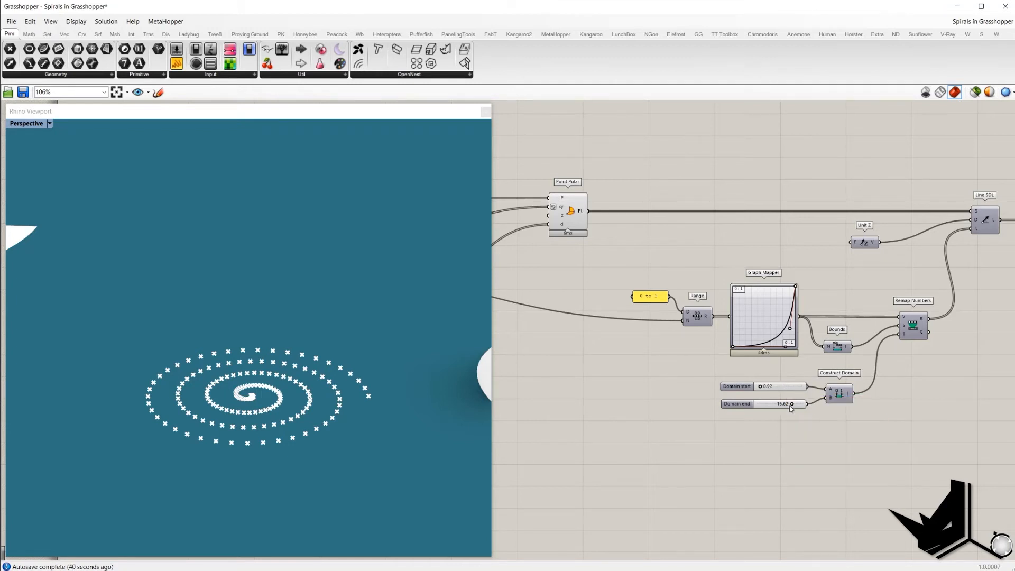
mouse_move(807, 424)
left_mouse_down()
mouse_move(713, 374)
mouse_move(814, 422)
left_mouse_up()
left_click(858, 323)
left_click_drag(706, 373, 819, 420)
left_click(819, 431)
scroll(908, 310, "down", 2)
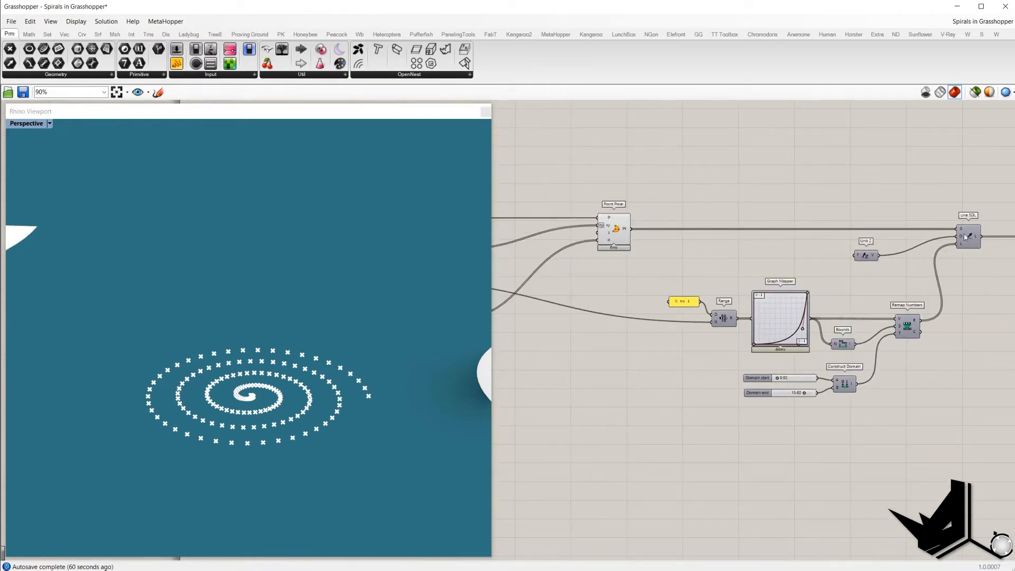
left_click(258, 397)
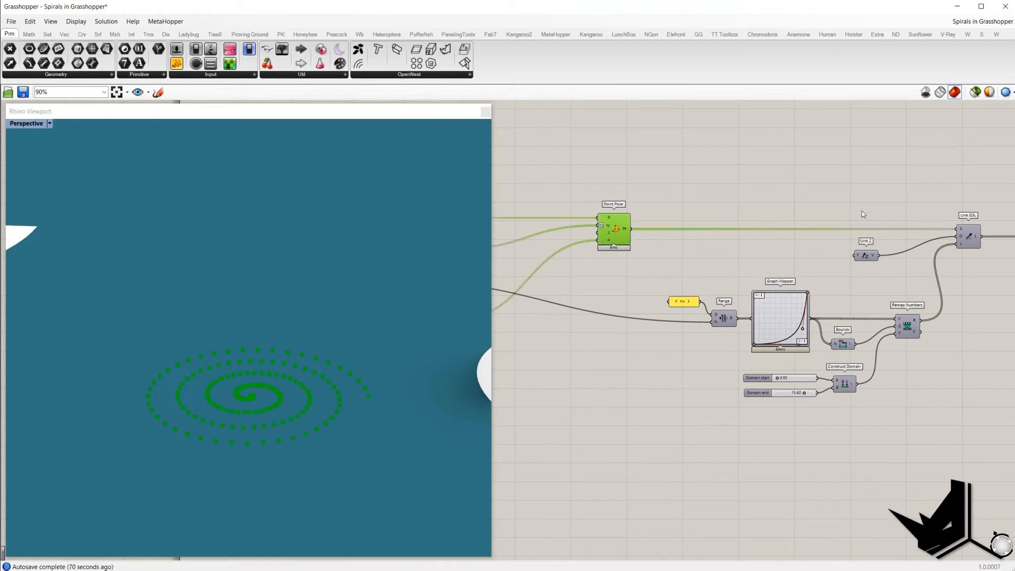
scroll(947, 232, "up", 3)
left_click_drag(740, 242, 839, 291)
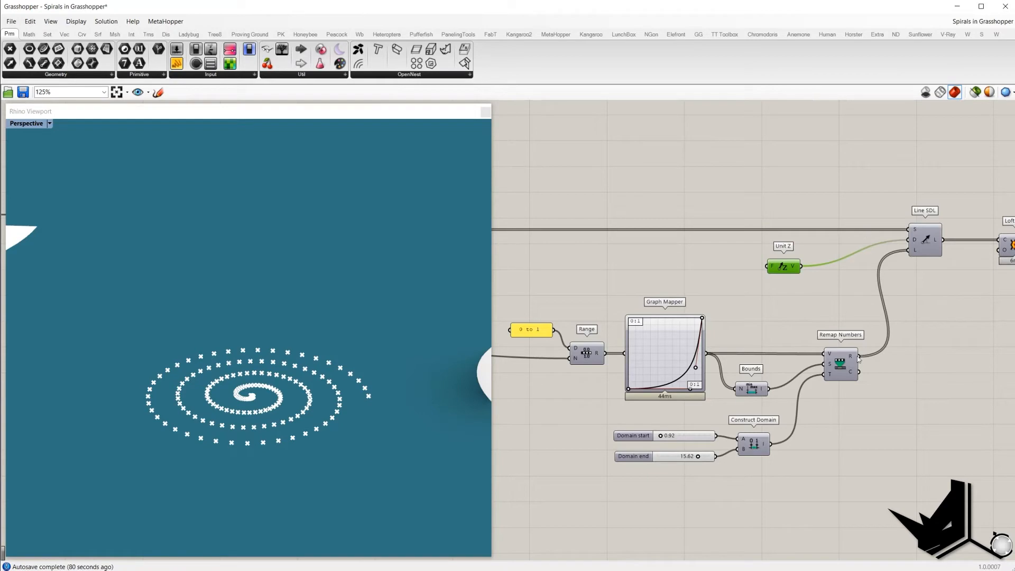
Step: Turn on the Line SDL preview to show the vertical lines along the spiral
left_click(922, 244)
middle_click(897, 165)
left_click(901, 169)
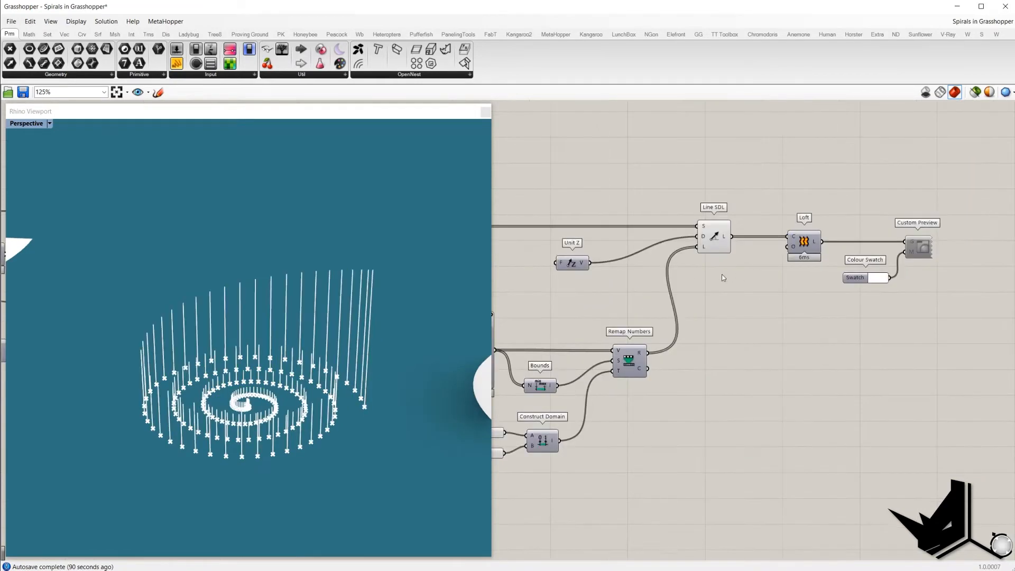
right_click_drag(722, 273, 748, 273)
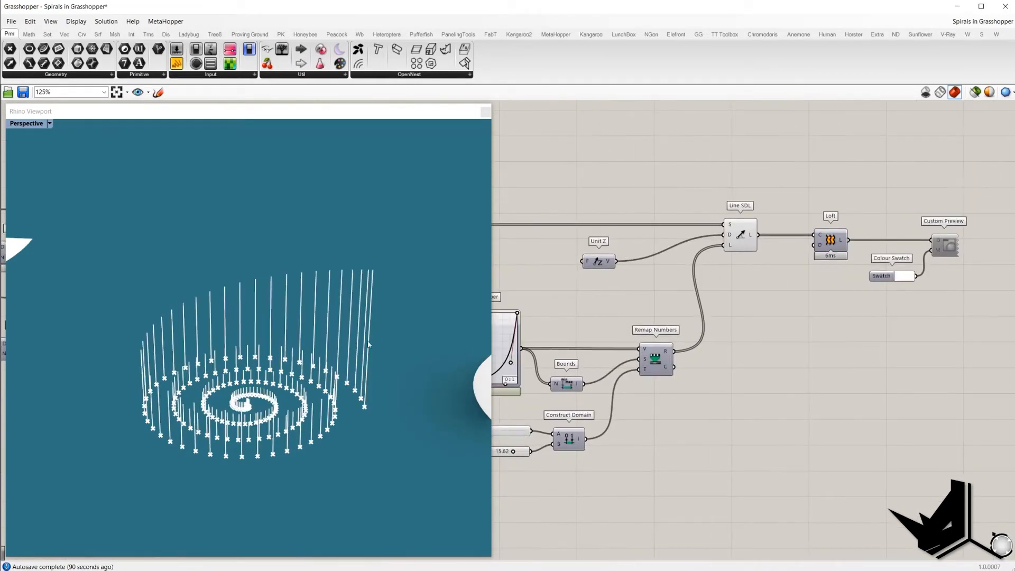
Step: Enable the Loft and Custom Preview components to render the ribbon surface
left_click(841, 245)
middle_click(841, 244)
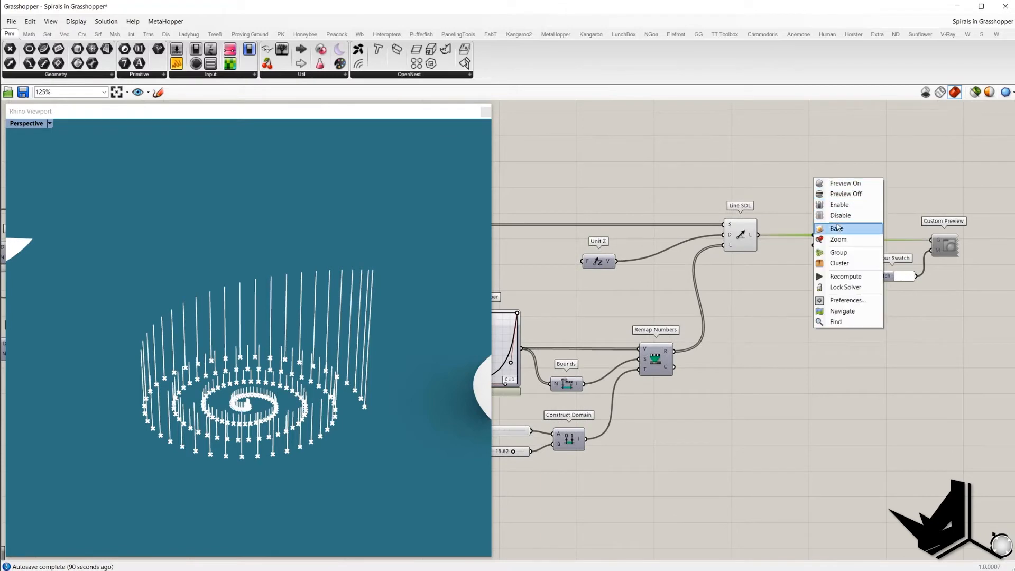
left_click(840, 206)
left_click_drag(981, 327, 875, 176)
middle_click(875, 176)
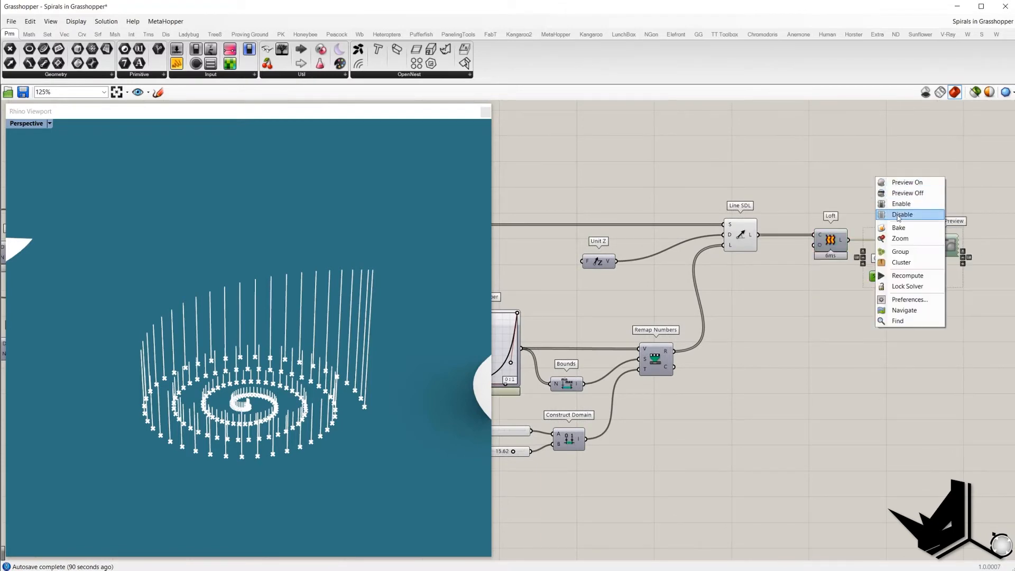
left_click(895, 206)
Step: Turn off the Line SDL preview so only the ribbon surface displays
left_click_drag(780, 289, 733, 167)
middle_click(733, 167)
left_click(756, 186)
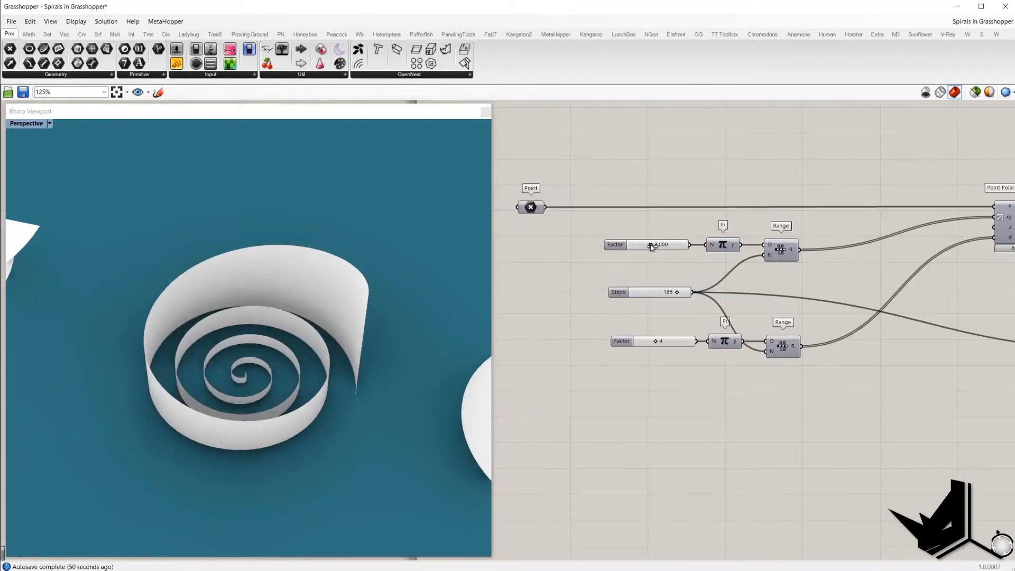
left_click_drag(649, 246, 661, 251)
left_click_drag(657, 344, 657, 343)
right_click_drag(624, 297, 599, 298)
Step: Set the Domain end slider of the height remapping to 13.22
scroll(709, 339, "down", 3)
right_click_drag(729, 368, 380, 356)
scroll(734, 330, "up", 4)
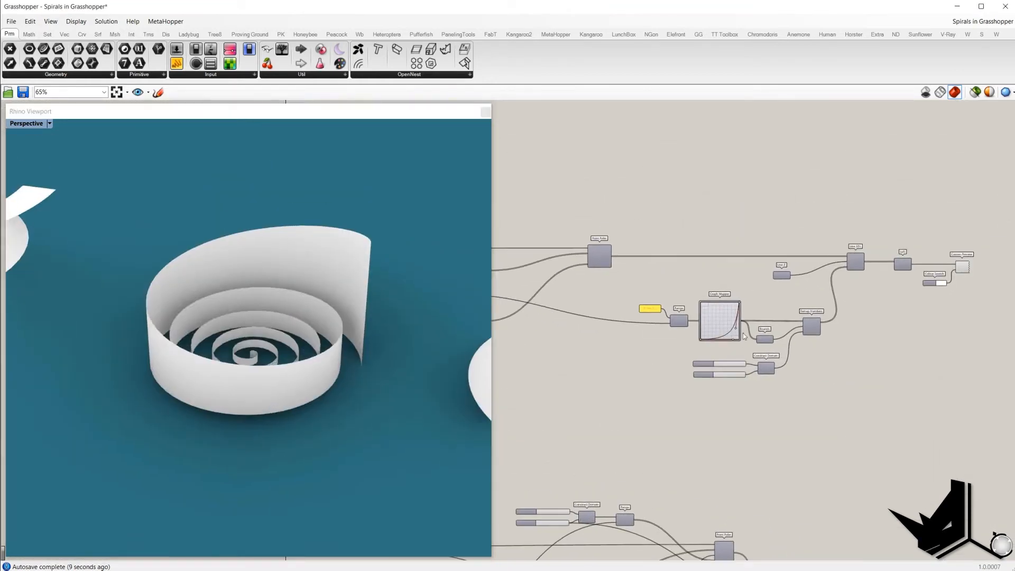
mouse_move(732, 328)
left_mouse_down()
mouse_move(713, 303)
mouse_move(731, 332)
left_mouse_up()
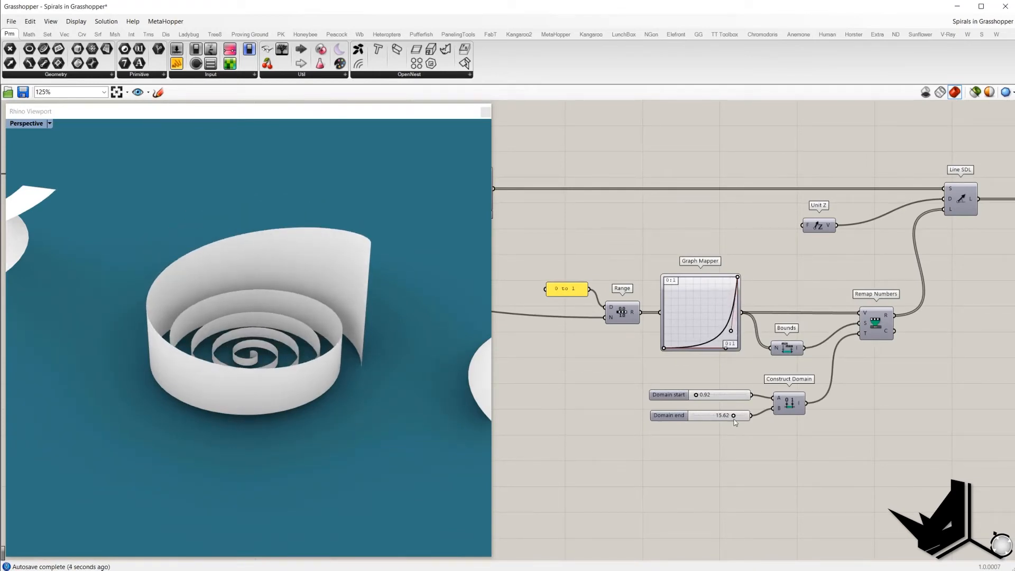
left_click_drag(733, 415, 727, 415)
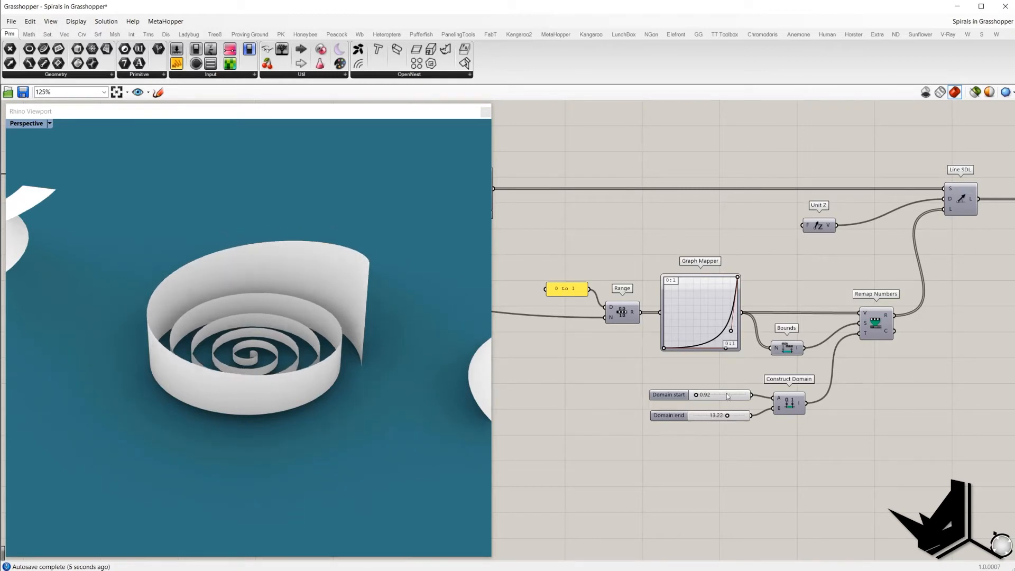
Step: Examine the conical spiral definition's Construct Domain, Range and Point Polar components
right_click_drag(704, 303, 747, 294)
right_click_drag(377, 340, 249, 339, "shift")
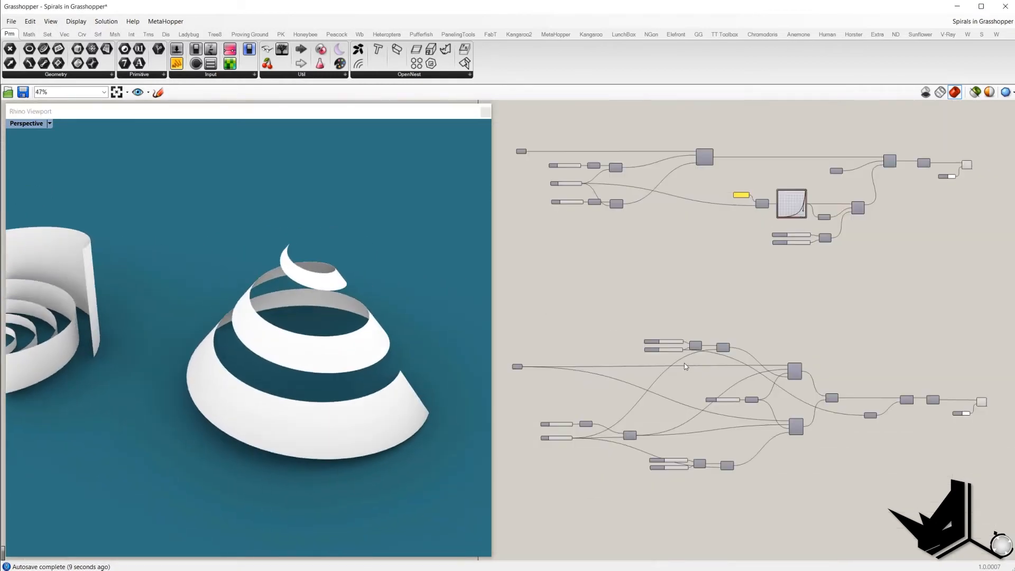
right_click_drag(589, 408, 581, 283)
scroll(612, 310, "up", 2)
scroll(883, 258, "up", 3)
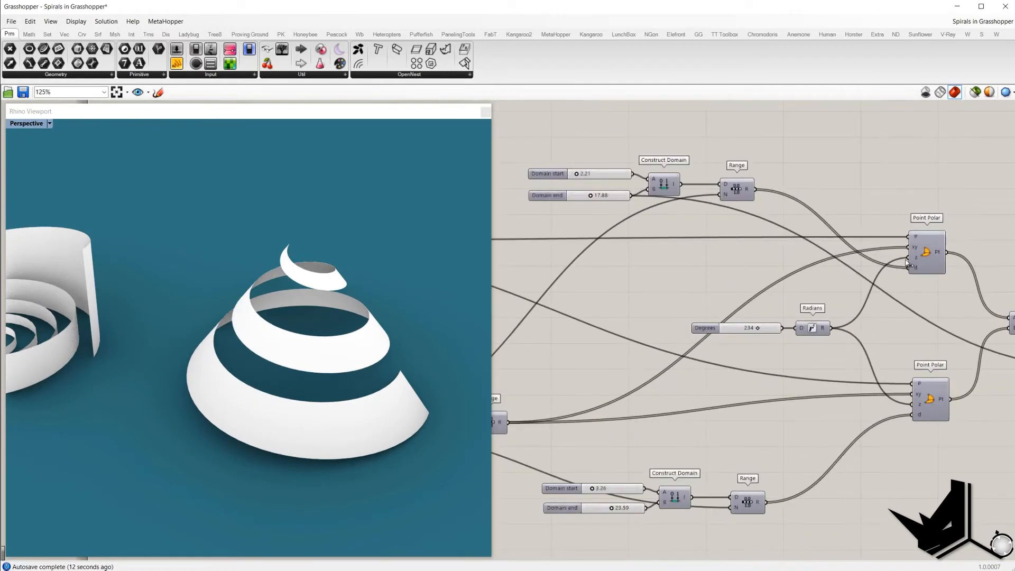
scroll(792, 264, "down", 1)
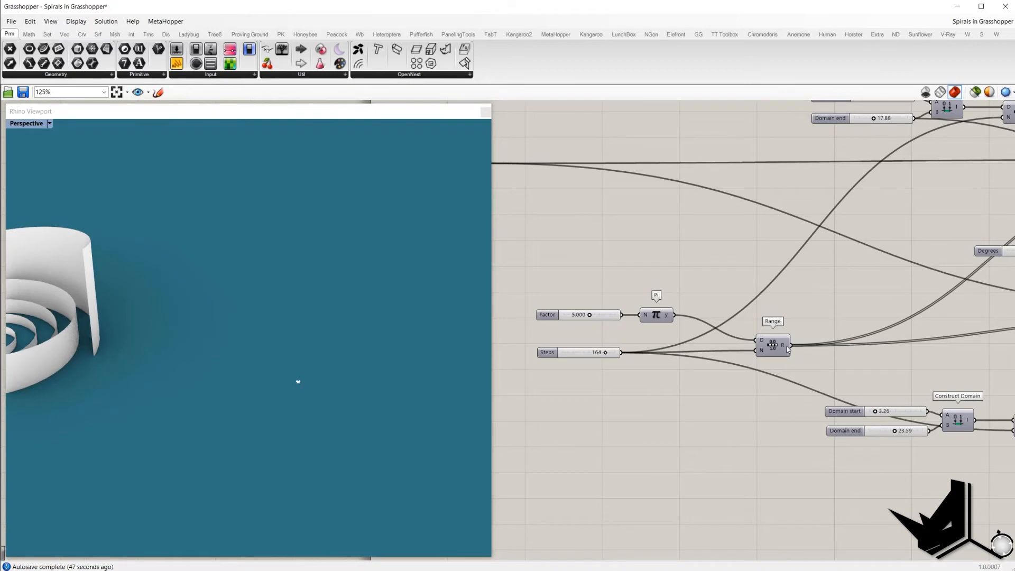
scroll(782, 343, "down", 2)
right_click_drag(954, 294, 815, 302)
right_click_drag(815, 301, 770, 304)
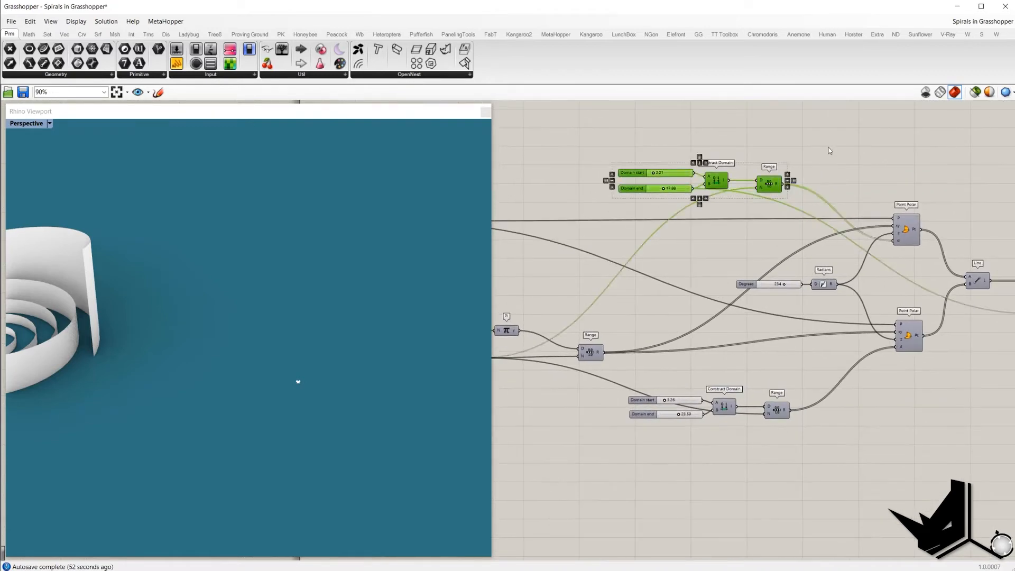
left_click_drag(813, 138, 629, 202)
mouse_move(900, 245)
left_click(912, 235)
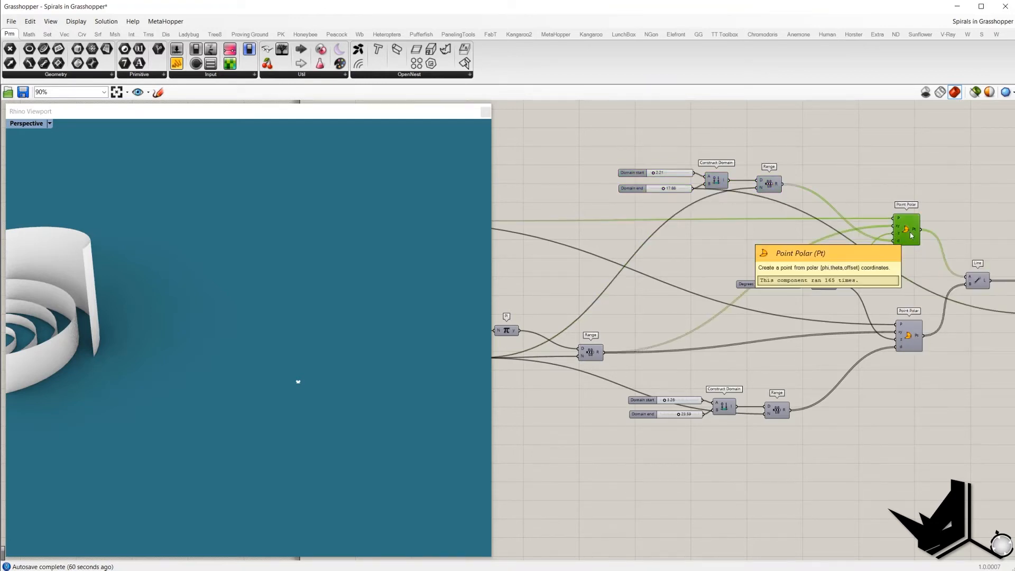
right_click(929, 169)
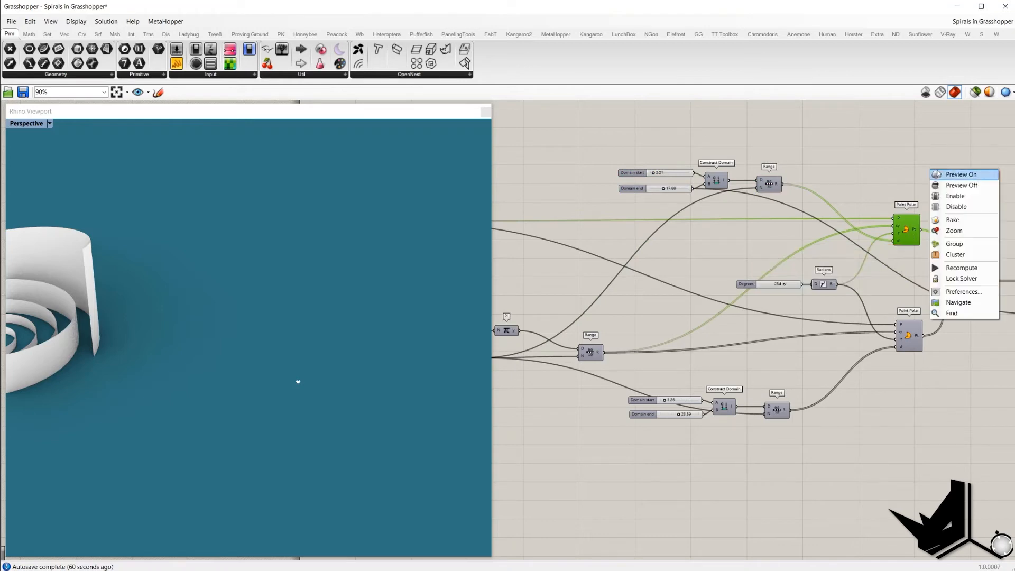
Step: Set the Degrees slider feeding the Radians component to 0
double_click(796, 281)
type("0")
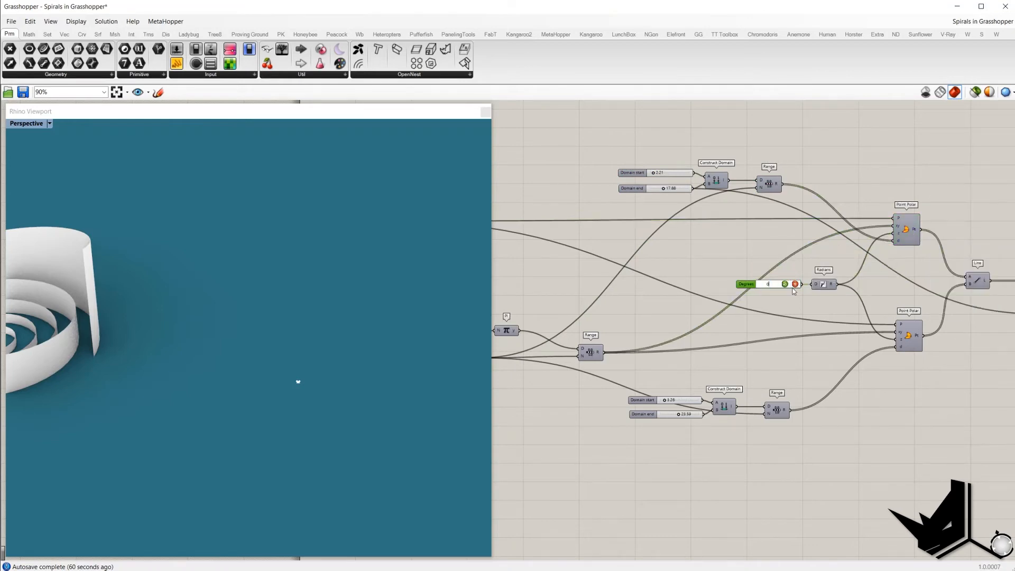
key("Return")
left_click(906, 233)
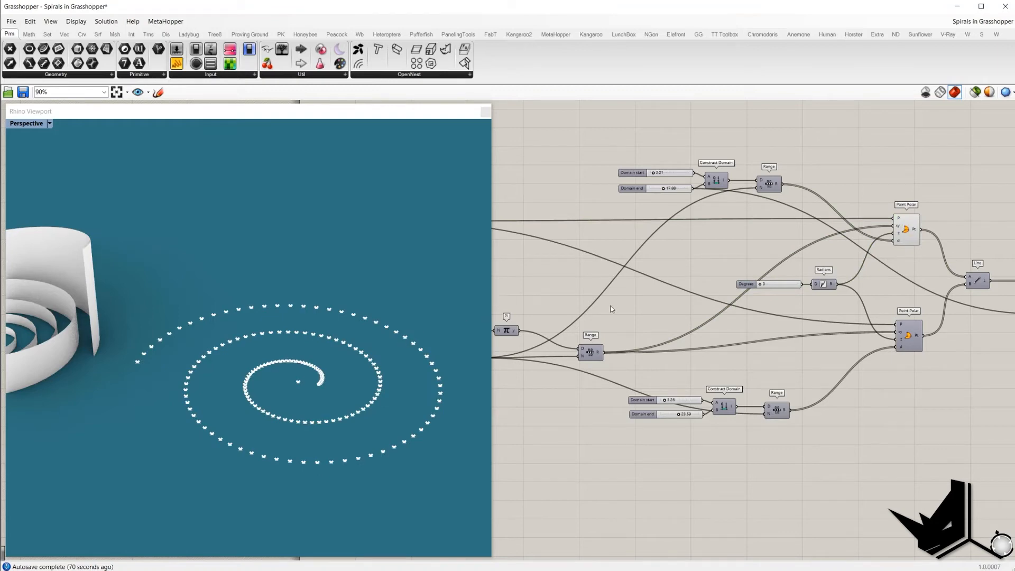
Step: Rotate the second spiral by setting the Degrees slider to about 44
right_click_drag(684, 295, 773, 291)
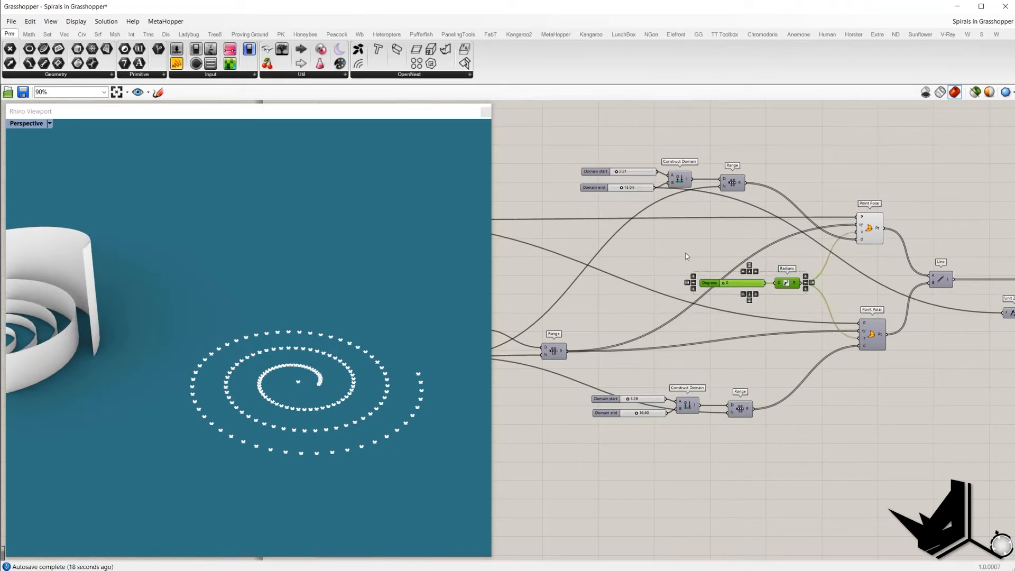
left_click_drag(682, 260, 828, 295)
mouse_move(864, 234)
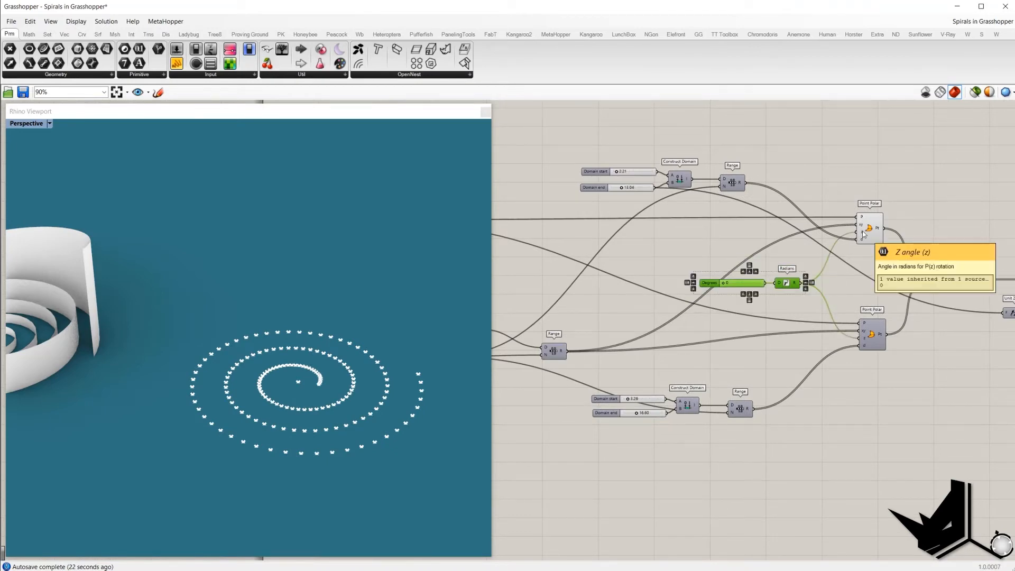
left_click(783, 272)
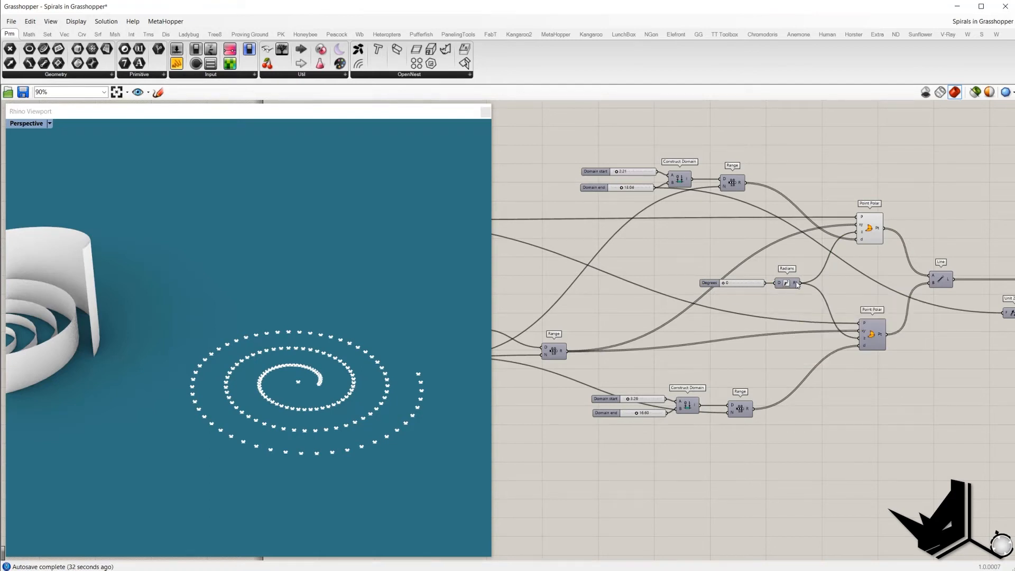
left_click_drag(804, 262, 783, 288)
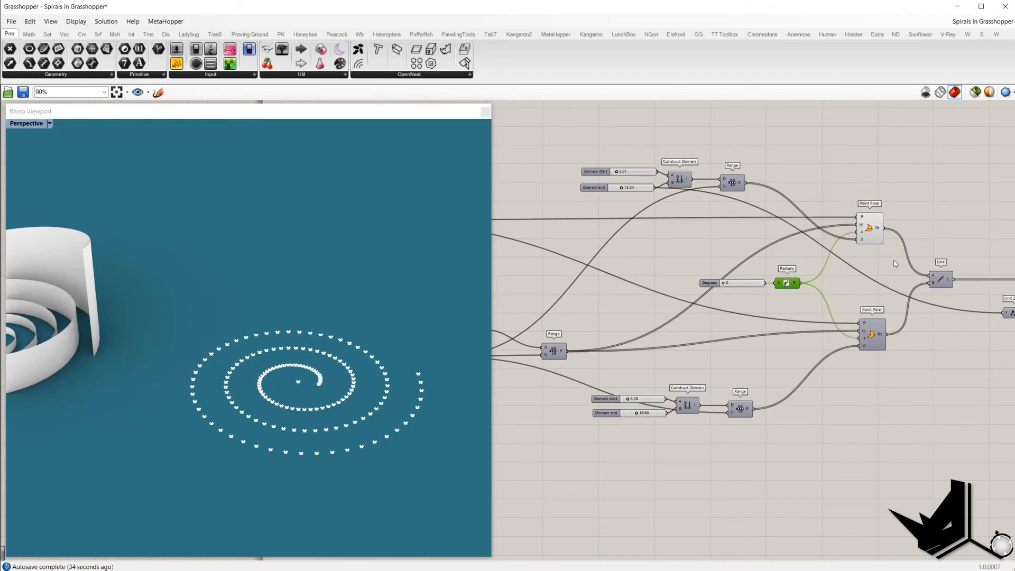
left_click_drag(724, 284, 730, 286)
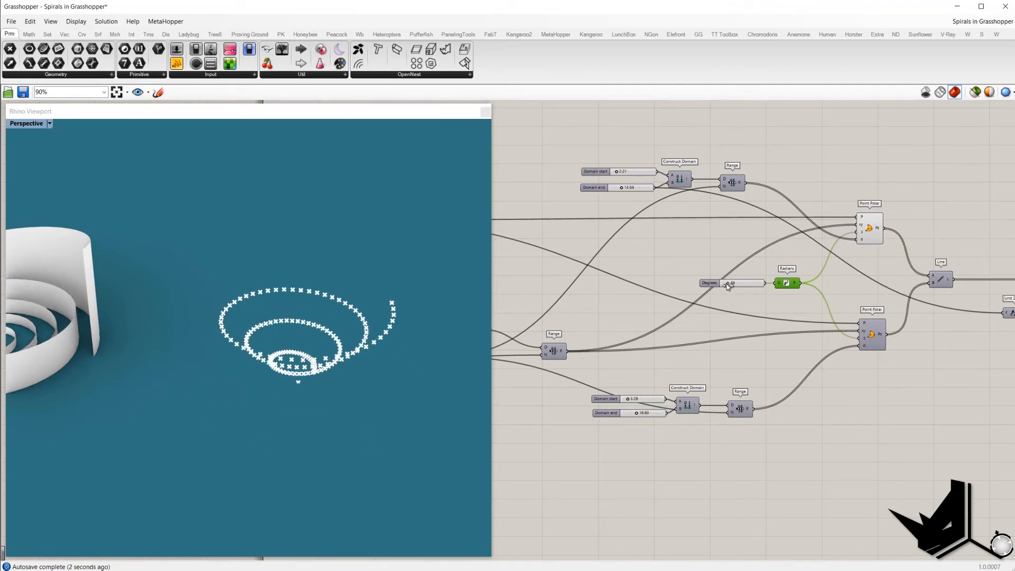
Step: Set the Degrees slider to 30
right_click_drag(295, 261, 302, 324)
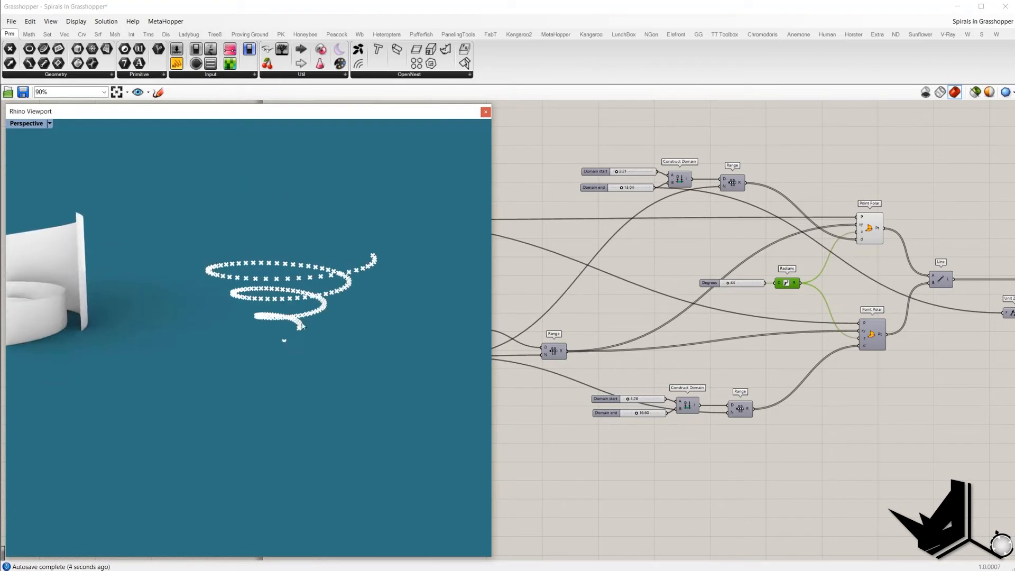
scroll(300, 333, "up", 3)
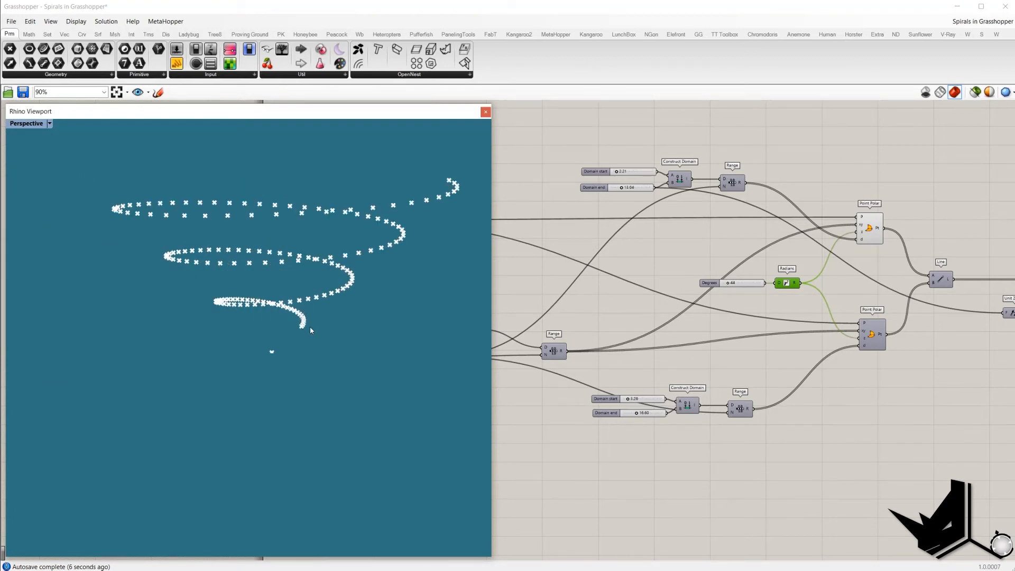
double_click(753, 286)
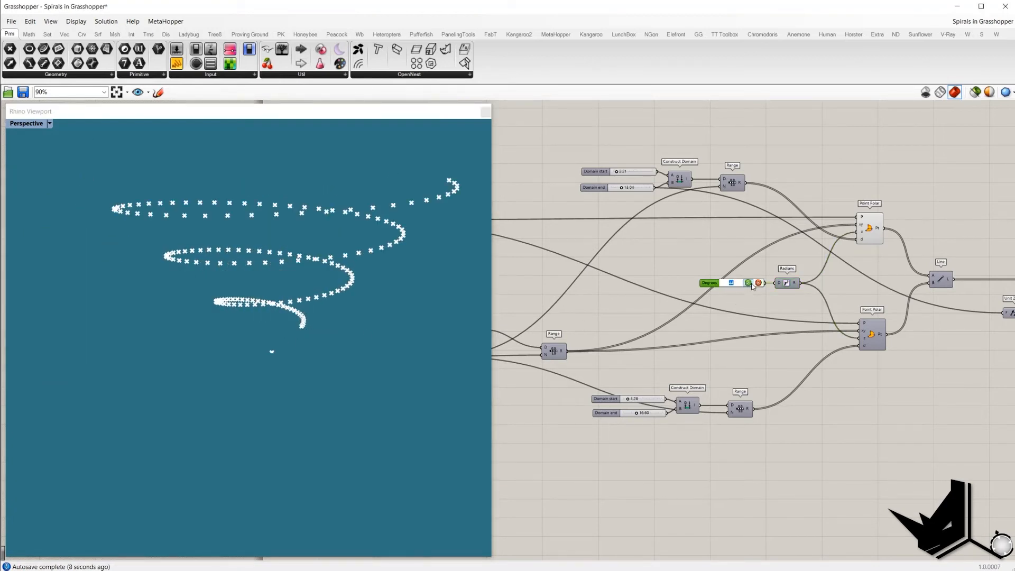
type("30")
left_click(749, 284)
right_click_drag(749, 286, 742, 299)
Step: Turn on preview for the lower Point Polar component to show its spiral points
right_click_drag(316, 267, 264, 282)
scroll(318, 288, "down", 5)
scroll(322, 227, "up", 3)
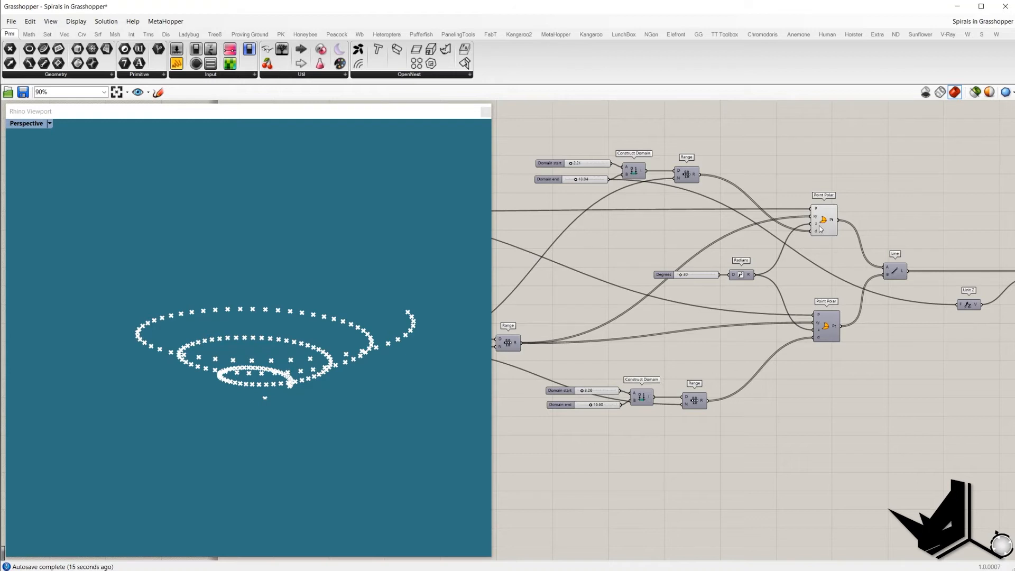
left_click(826, 327)
right_click_drag(677, 301, 746, 301)
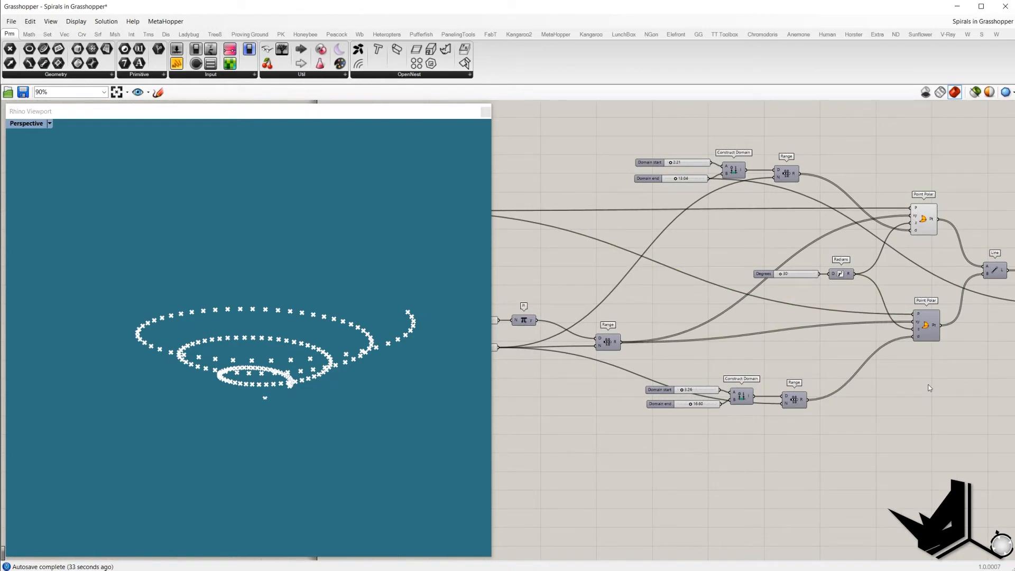
mouse_move(785, 349)
right_mouse_down()
mouse_move(821, 362)
mouse_move(835, 354)
mouse_move(695, 350)
right_mouse_up()
right_click_drag(786, 345, 842, 347)
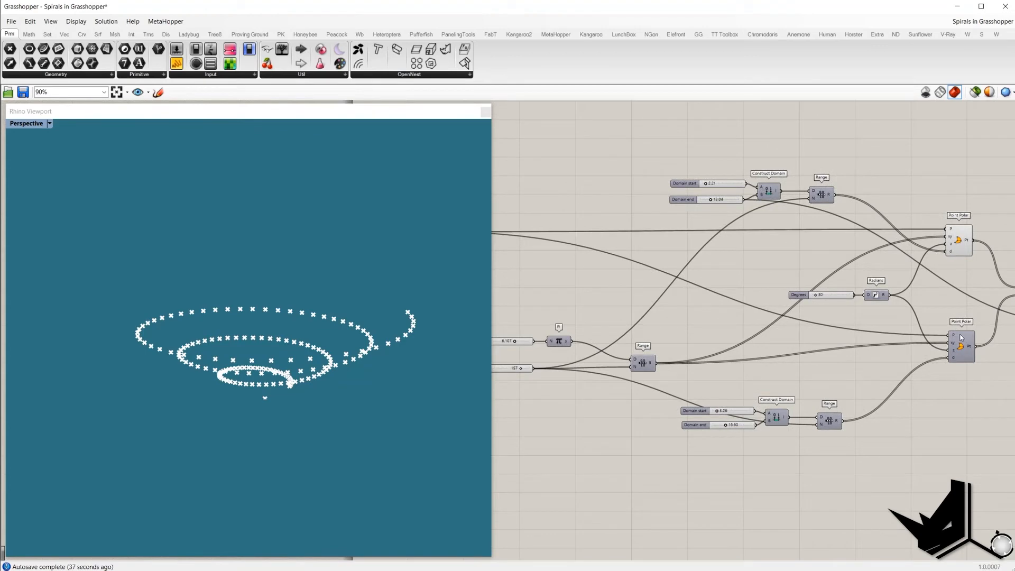
mouse_move(955, 348)
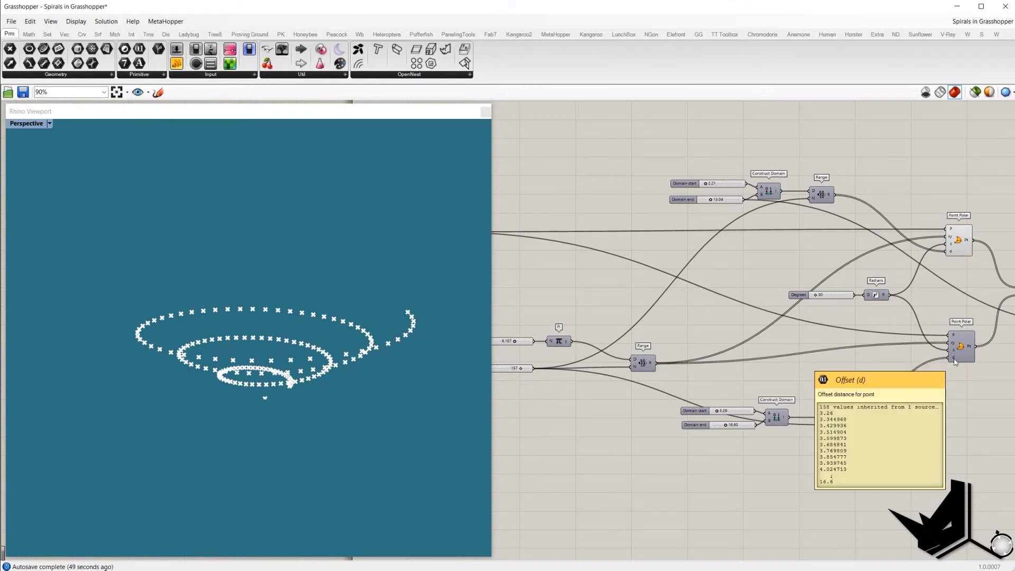
right_click_drag(926, 369, 850, 385)
left_click(888, 367)
right_click(930, 378)
left_click(938, 385)
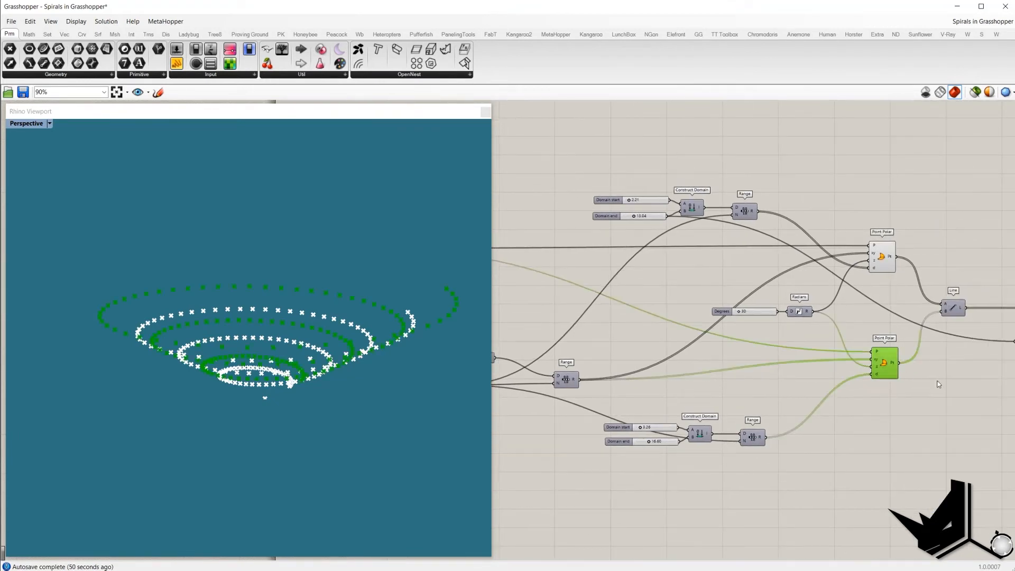
Step: Turn on preview for the Line component to display the lines joining both spirals
right_click_drag(411, 297, 348, 325)
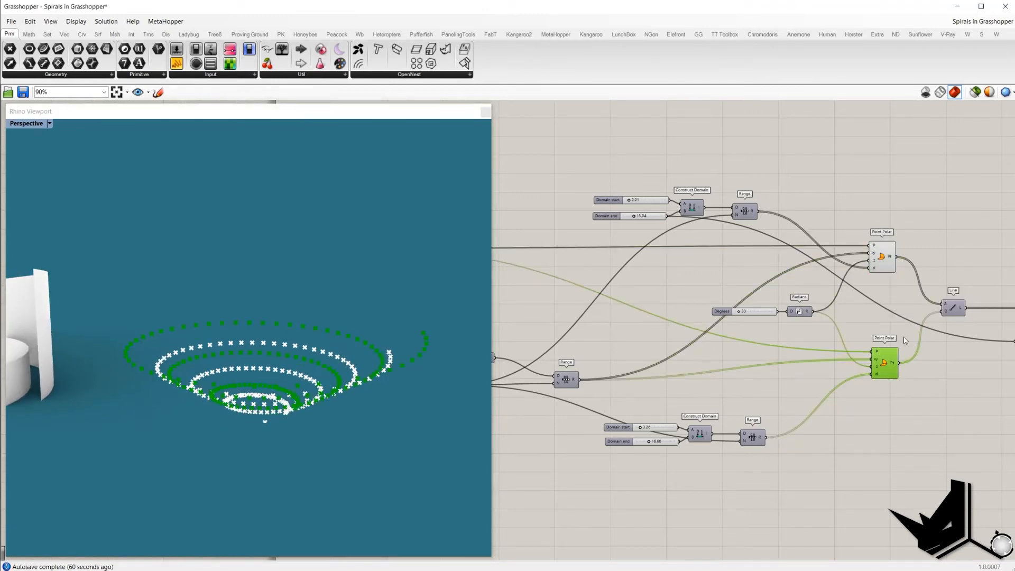
right_click_drag(900, 307, 842, 316)
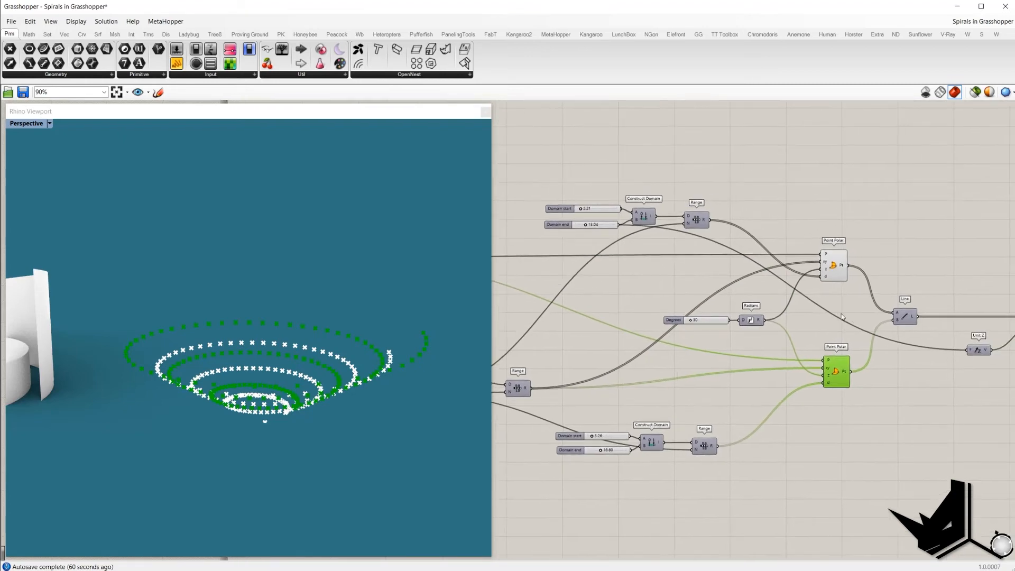
left_click(900, 317)
right_click(920, 250)
left_click(935, 255)
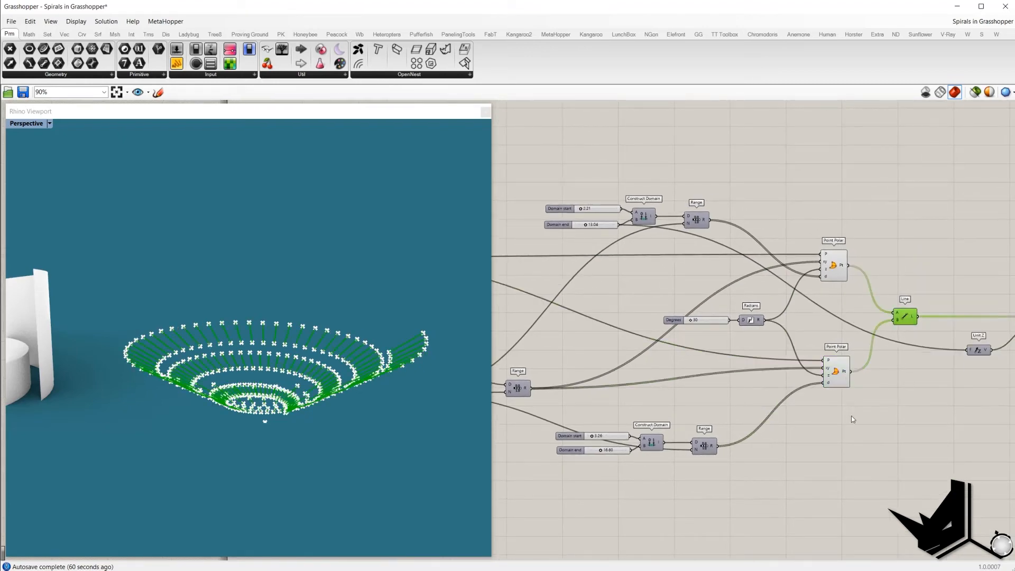
Step: Turn off preview for the selected spiral point components so only the lines display
left_click_drag(854, 439, 537, 163)
right_click(557, 146)
left_click(574, 161)
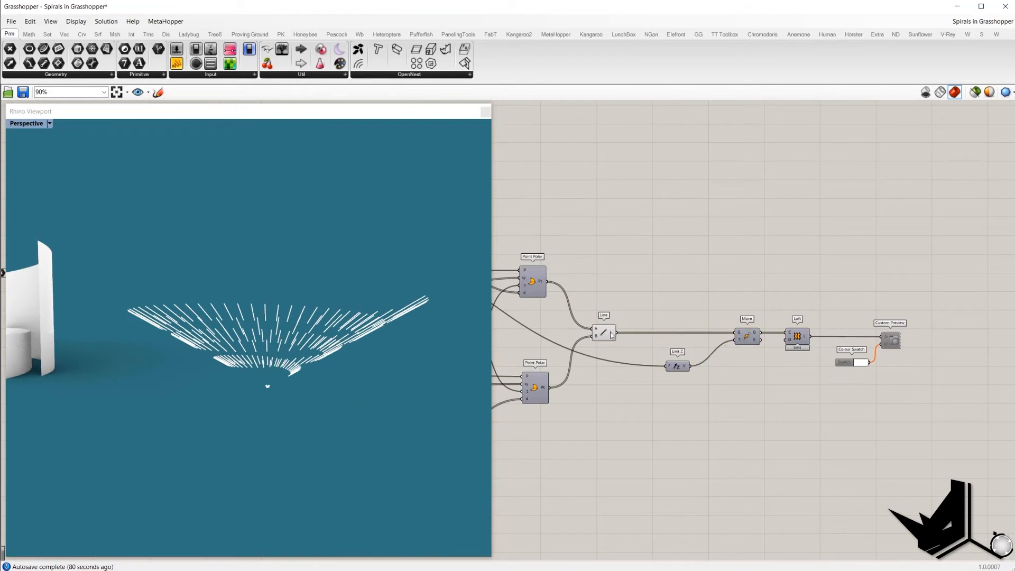
Step: Enable the Loft component to render the conical ribbon surface
left_click(611, 335)
left_click(797, 336)
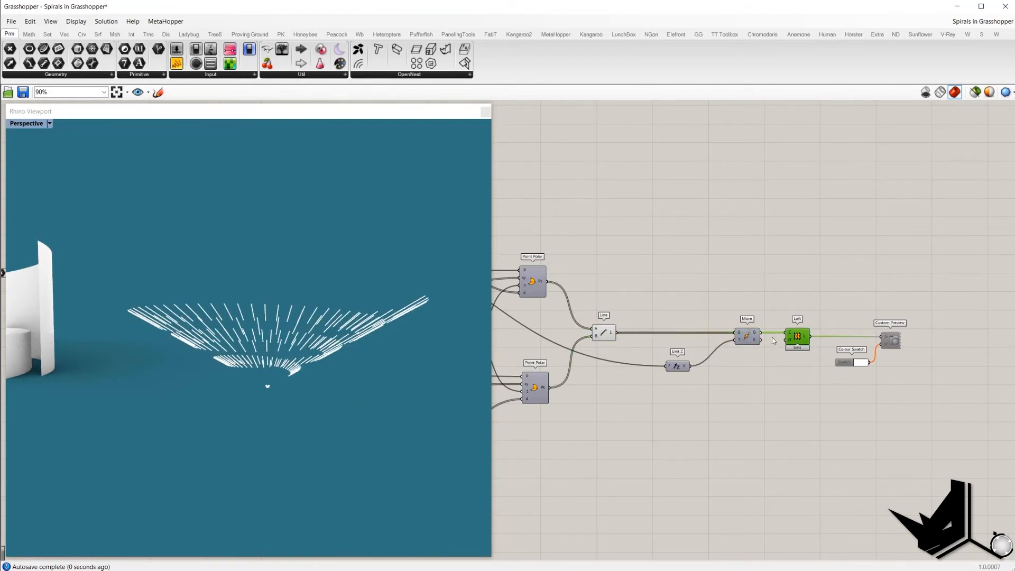
right_click(801, 327)
left_click(809, 307)
left_click(769, 286)
Step: Set the Degrees slider to 235
right_click_drag(407, 285, 368, 289)
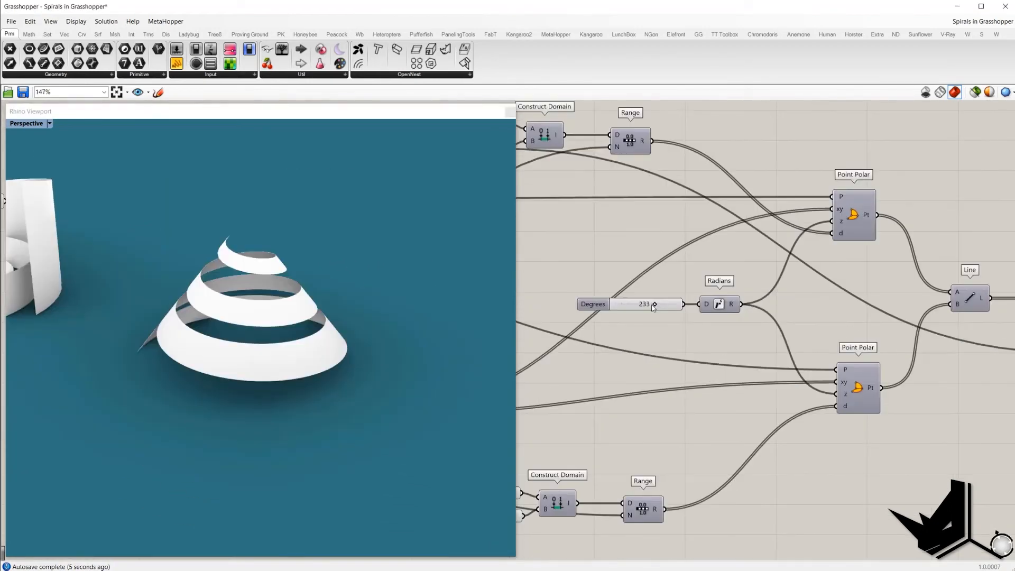
left_click_drag(779, 298, 785, 300)
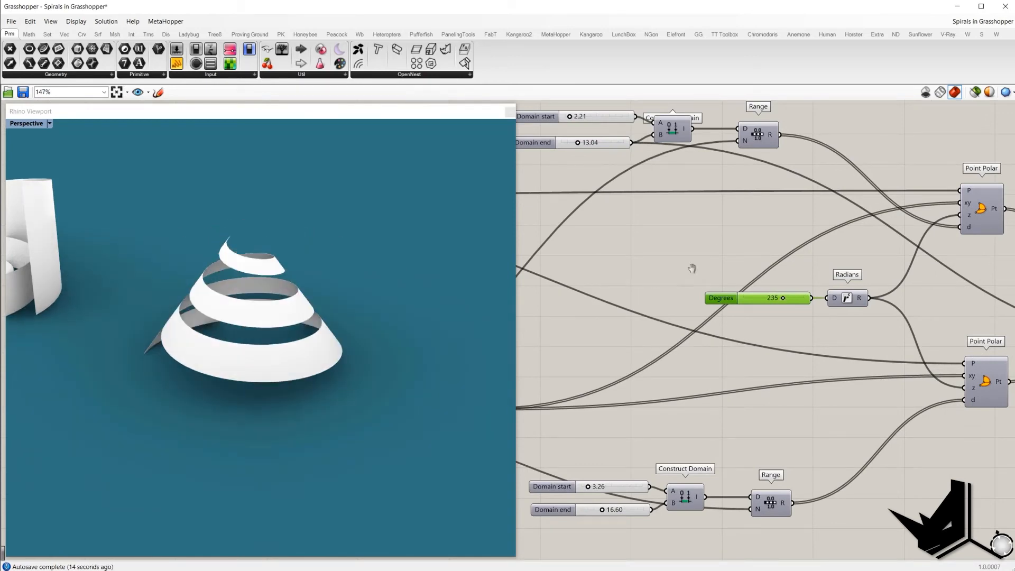
Step: Examine the golden ratio spiral definition's Range and Golden Ratio components
right_click_drag(615, 324, 773, 311)
scroll(720, 311, "down", 1)
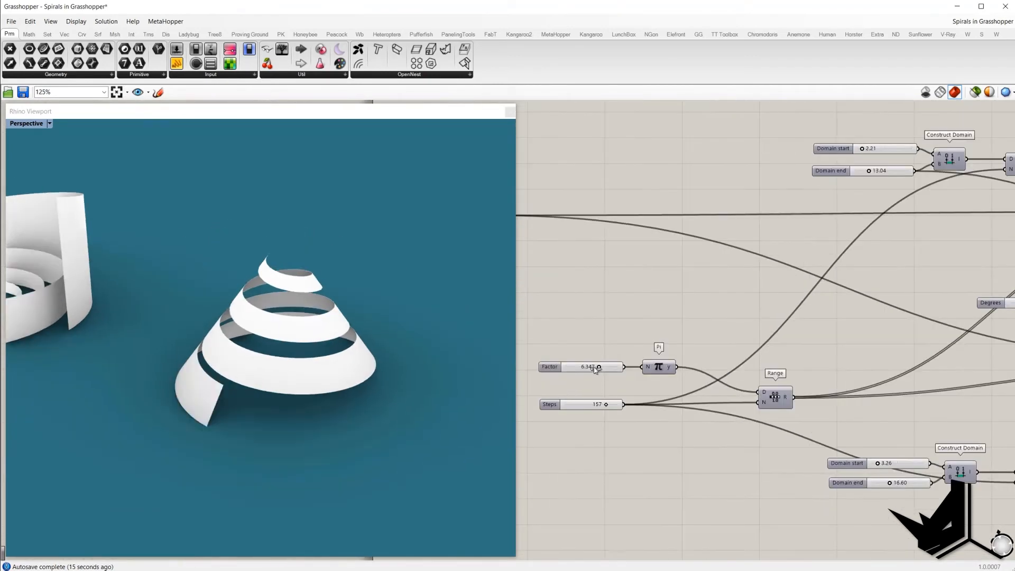
mouse_move(596, 369)
left_mouse_down()
mouse_move(604, 369)
mouse_move(594, 372)
left_mouse_up()
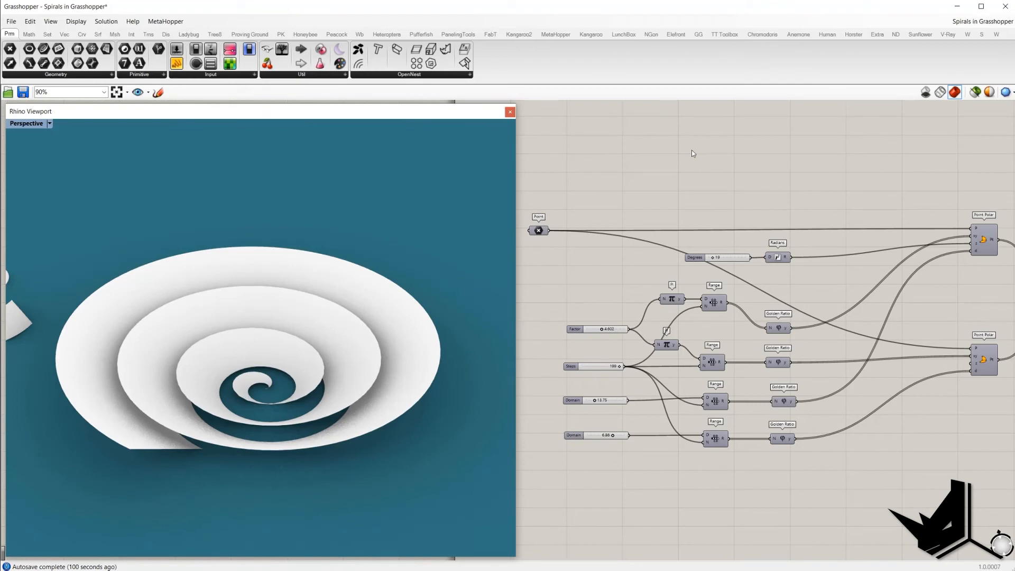
left_click_drag(965, 196, 996, 407)
left_click_drag(881, 493, 759, 292)
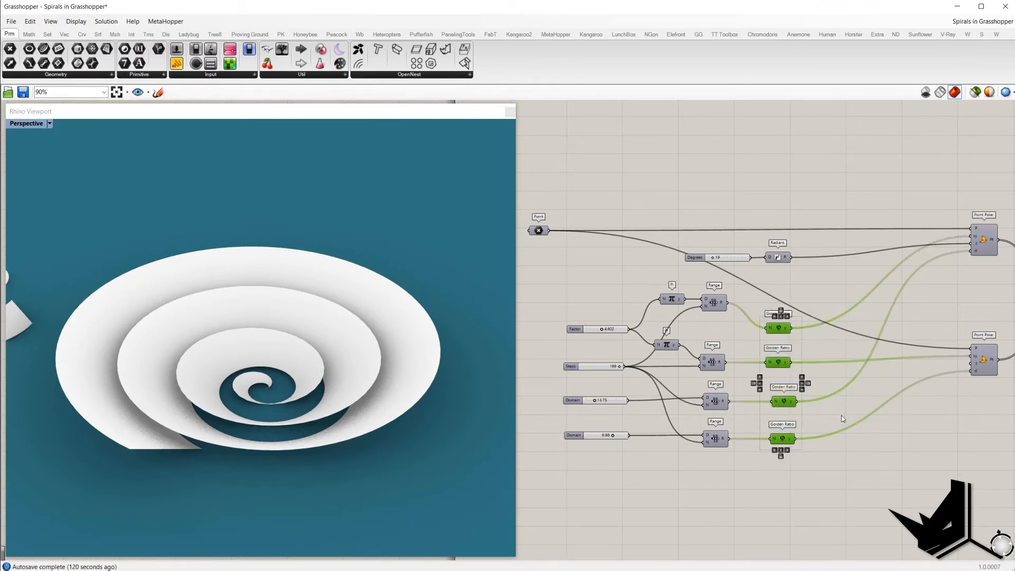
left_click(858, 440)
Step: Disable the Loft component of the golden ratio spiral definition
right_click_drag(738, 327, 733, 305)
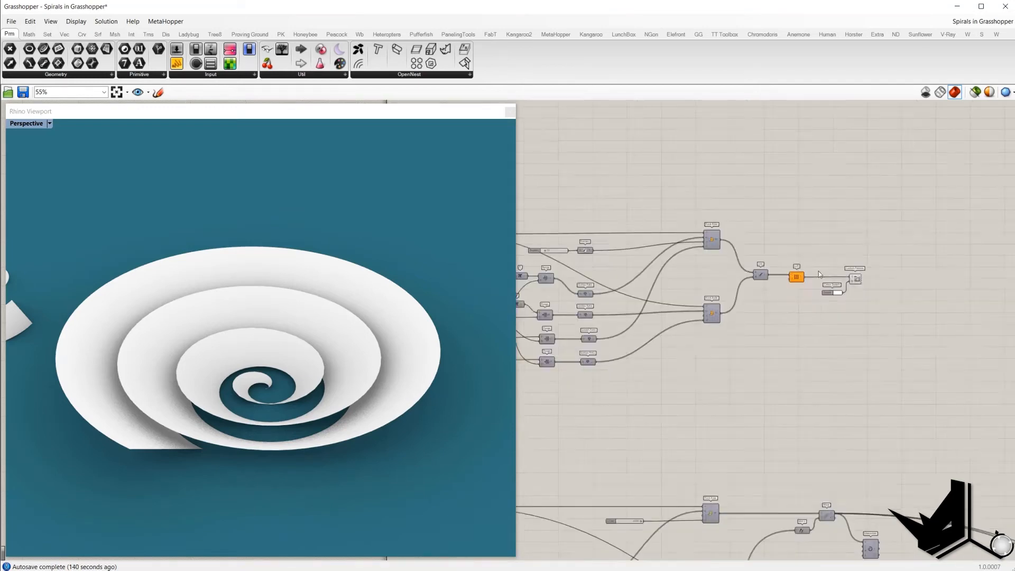
right_click_drag(816, 228, 793, 234)
left_click_drag(793, 233, 850, 329)
middle_click(832, 264)
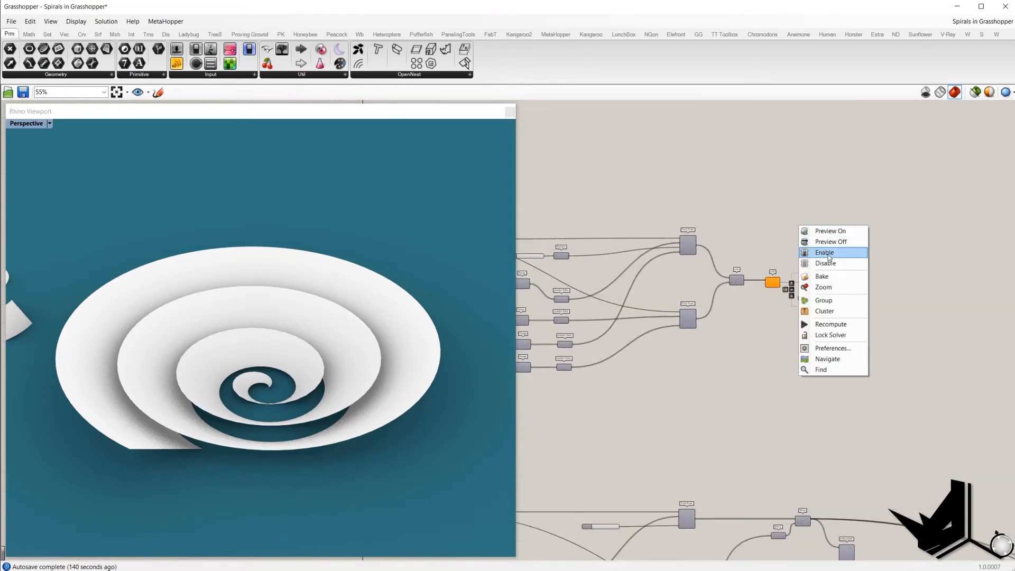
left_click(829, 267)
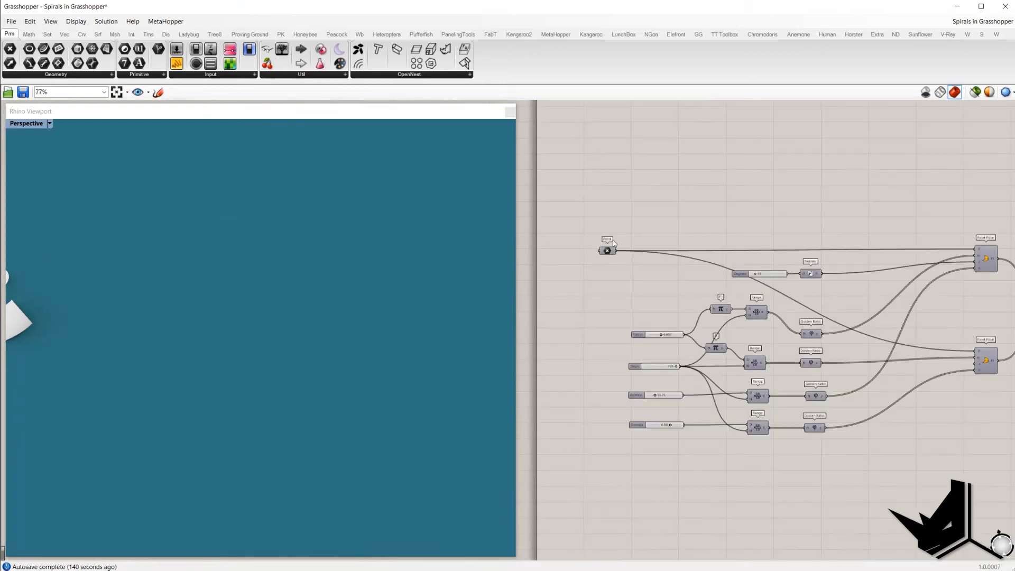
Step: Turn on preview for the Point parameter feeding both Point Polar components
left_click(607, 250)
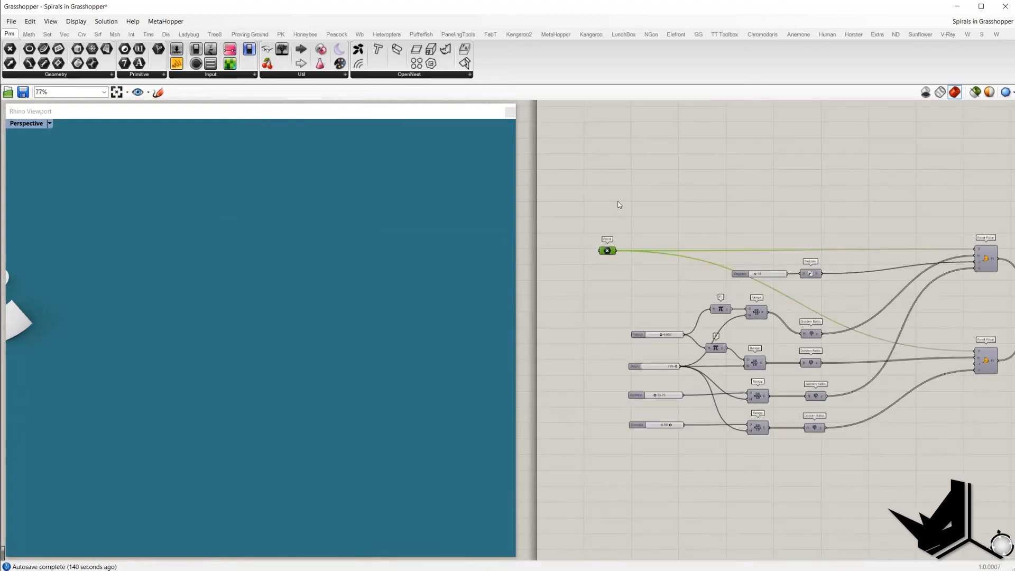
middle_click(620, 202)
left_click(646, 207)
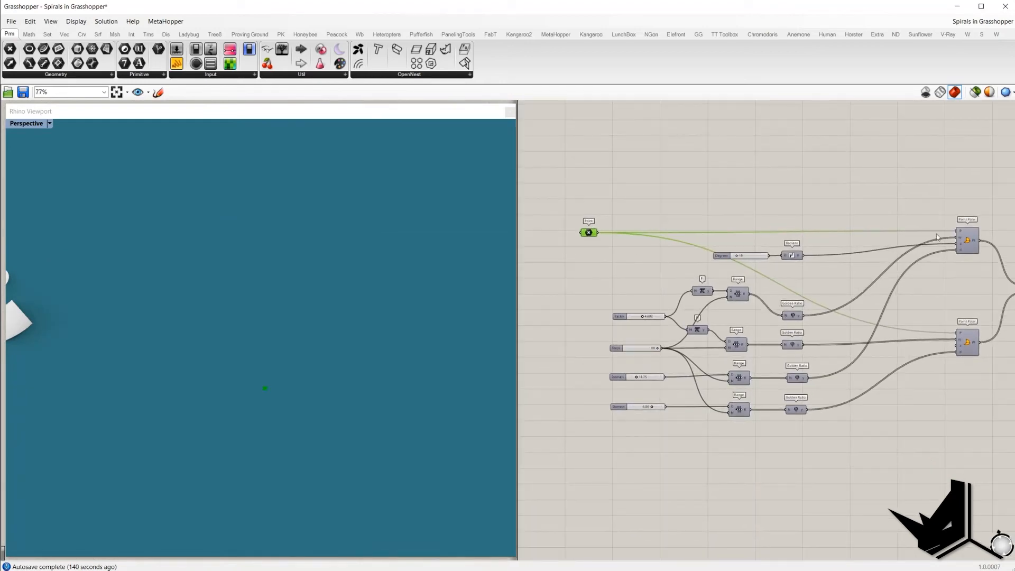
mouse_move(960, 234)
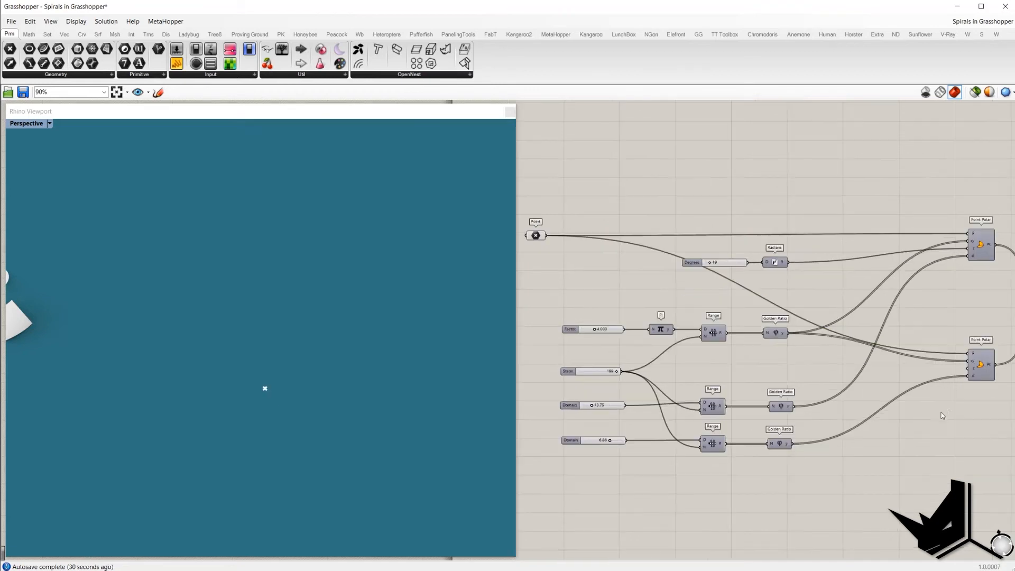
Step: Inspect the golden ratio spiral's Golden Ratio, Range and Point Polar connections and offset inputs
left_click_drag(988, 169, 934, 410)
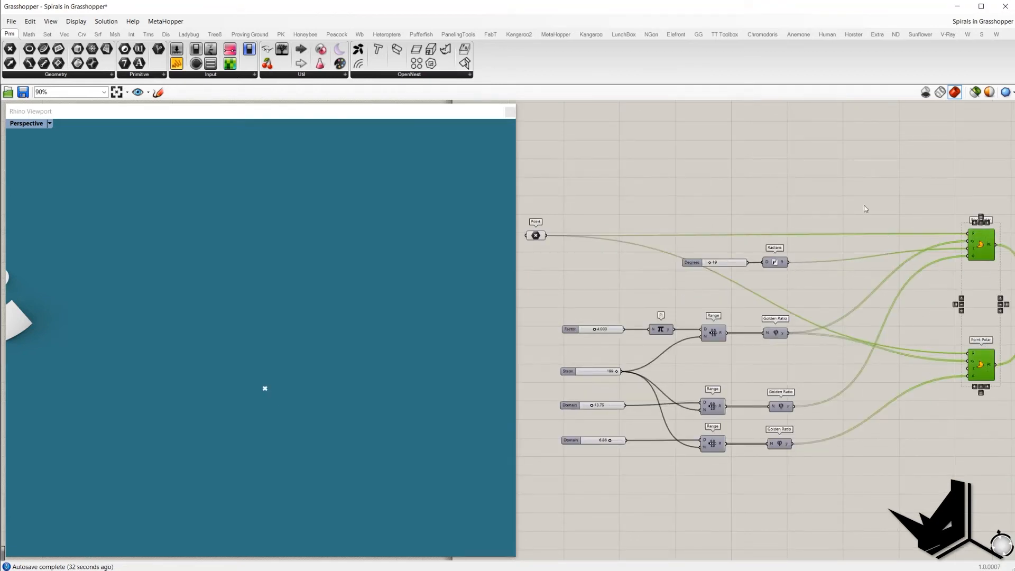
left_click(866, 208)
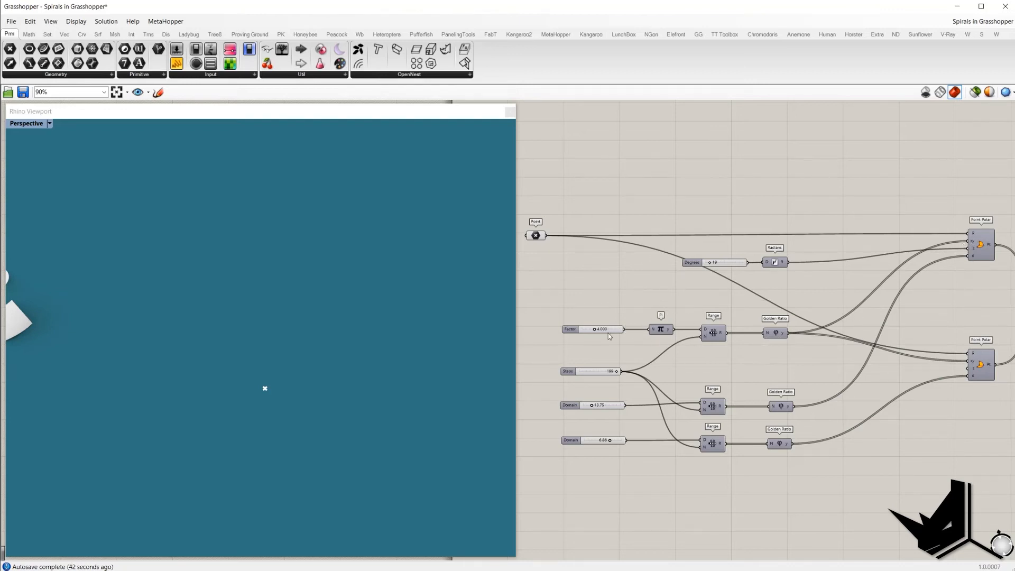
left_click(777, 333)
left_click(731, 333)
right_click_drag(980, 261, 976, 262)
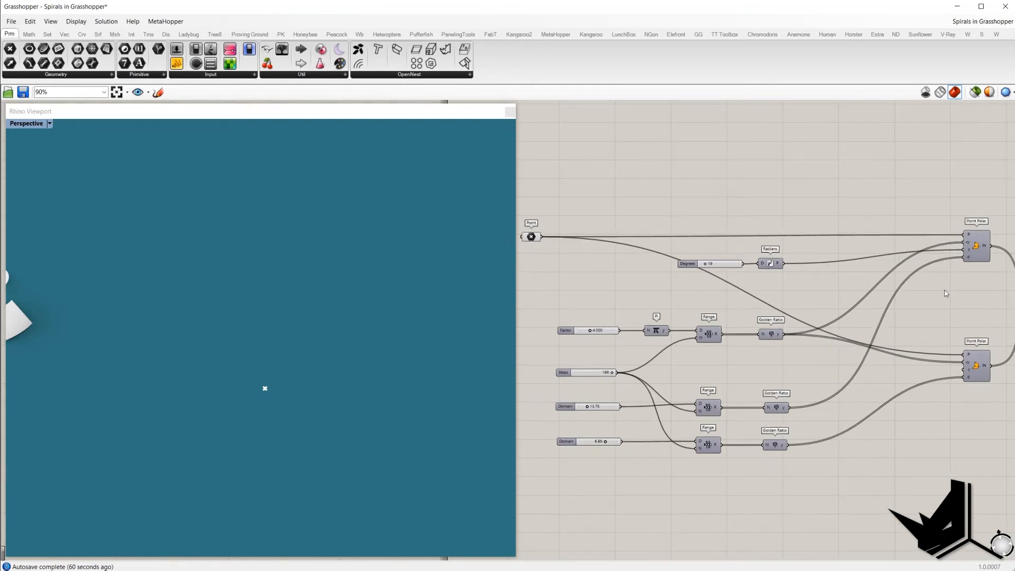
left_click_drag(782, 283, 677, 256)
left_click(784, 290)
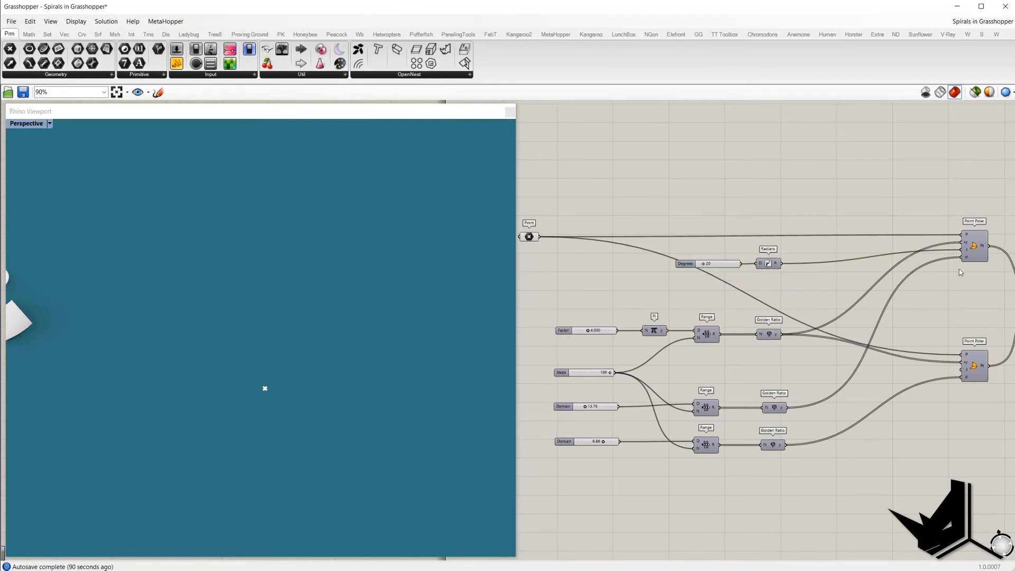
mouse_move(964, 261)
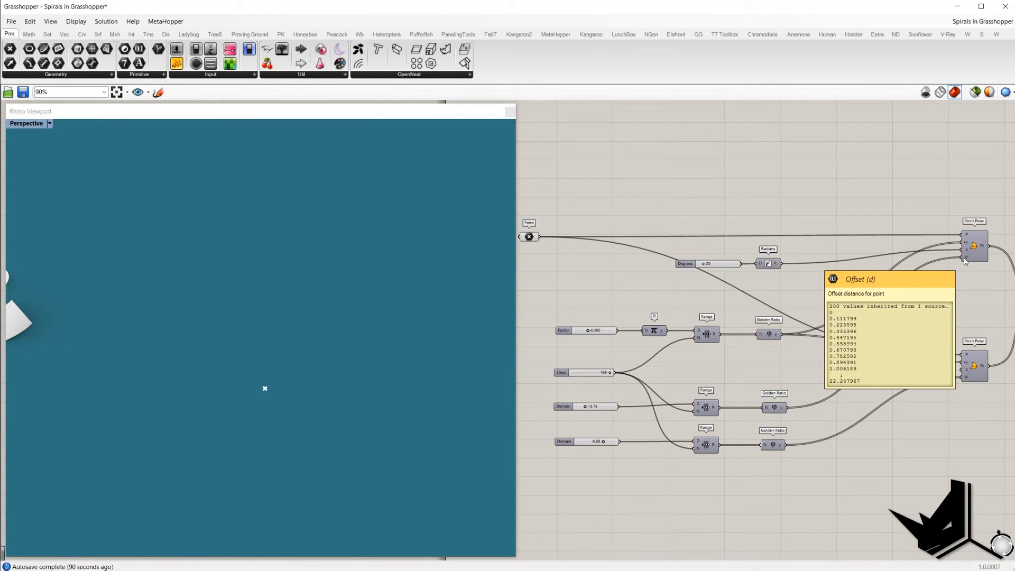
Step: Turn on preview for the upper Point Polar component of the golden ratio spiral definition
right_click_drag(706, 384, 710, 385)
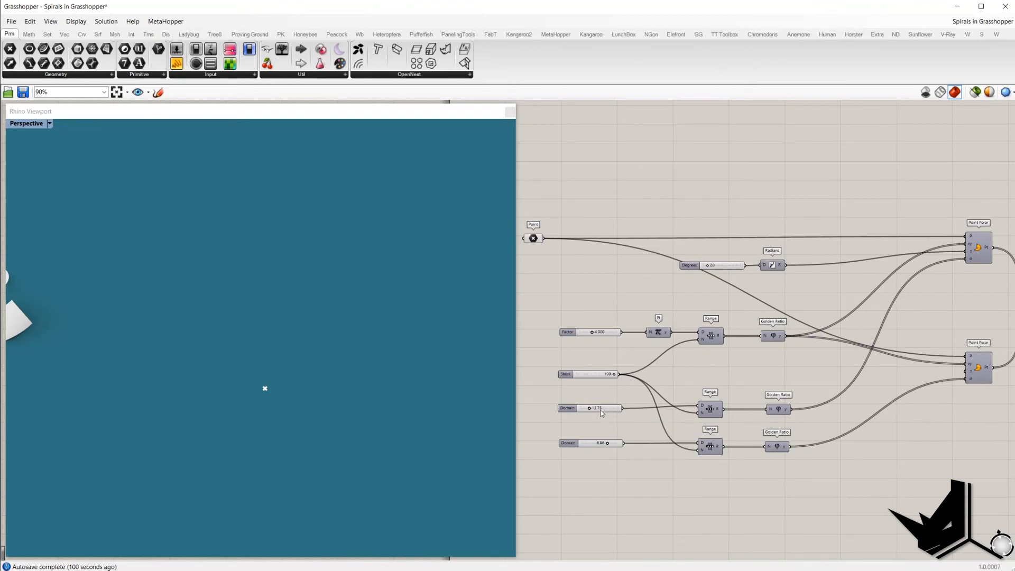
left_click(710, 409)
left_click_drag(758, 384, 799, 415)
left_click(981, 256)
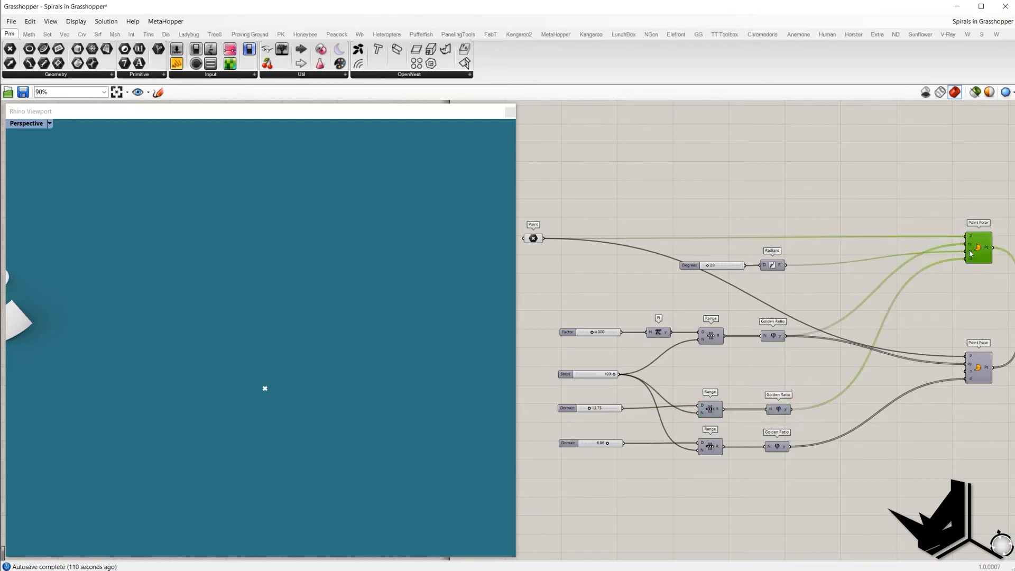
right_click(973, 190)
left_click(994, 193)
left_click(943, 181)
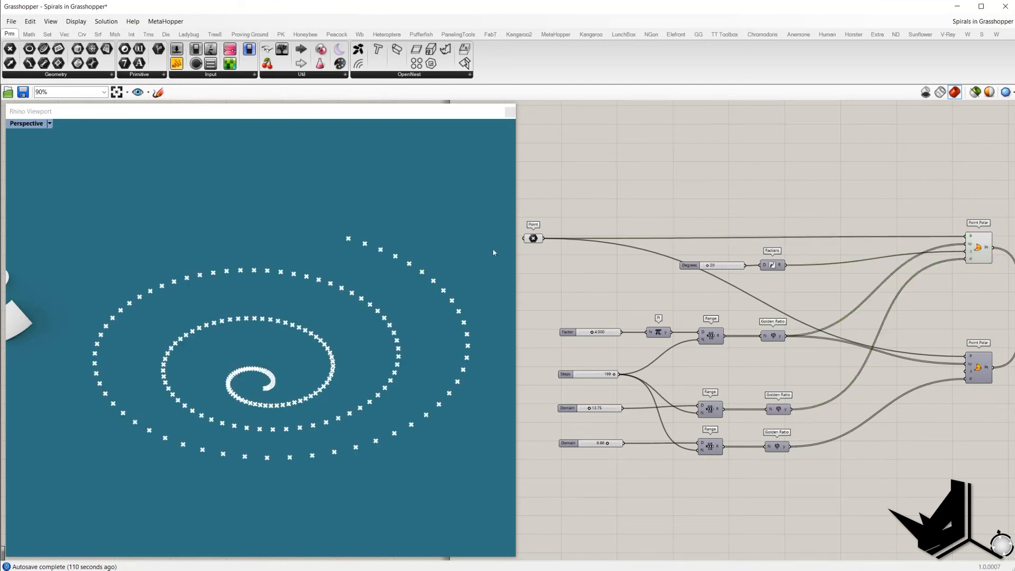
Step: Inspect the lower Point Polar and its third Range and Golden Ratio inputs against the spiral points in the viewport
right_click_drag(494, 188, 369, 262)
right_click_drag(976, 381, 983, 374)
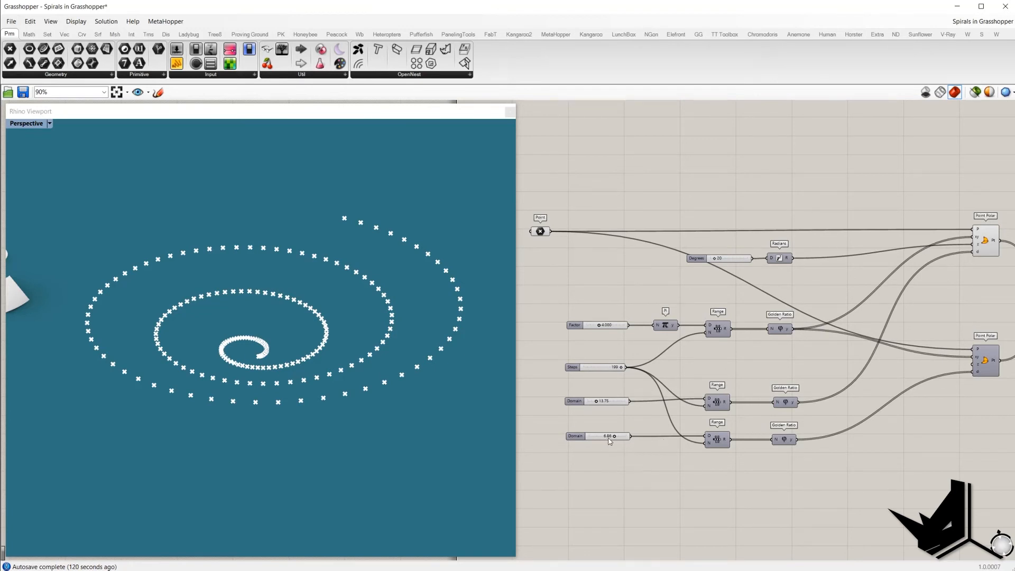
left_click(713, 444)
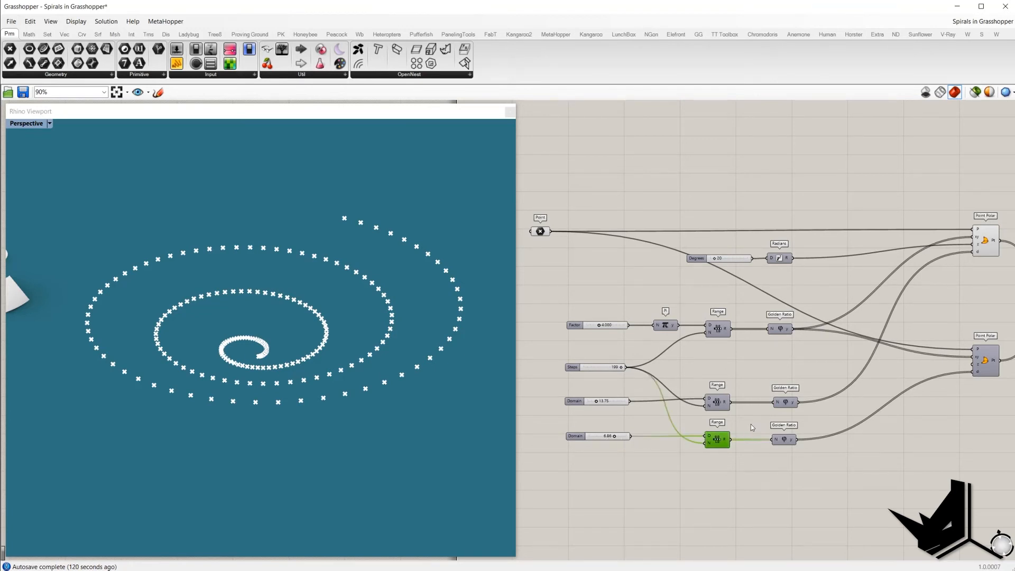
left_click(780, 443)
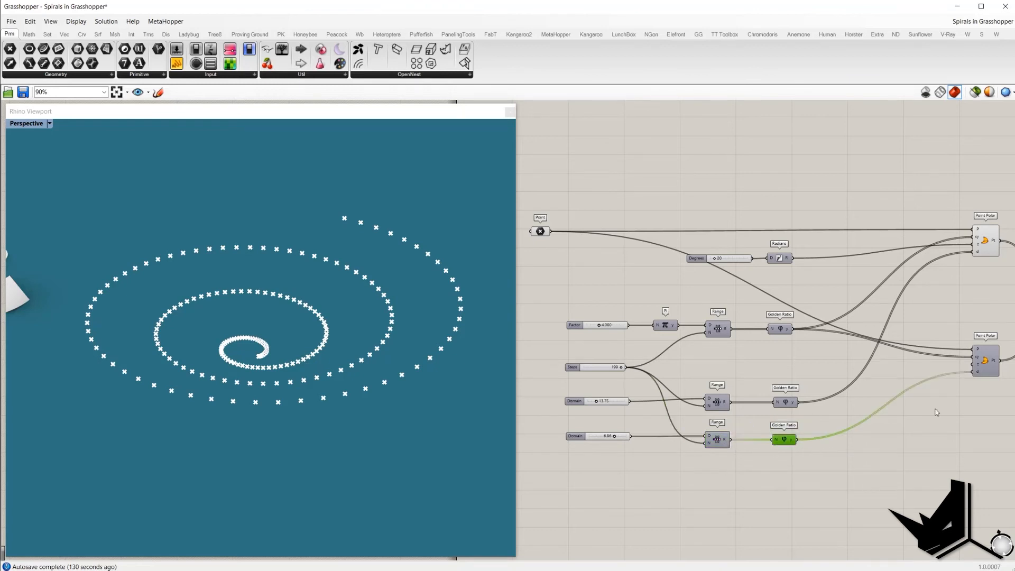
left_click(984, 363)
right_click_drag(465, 296, 393, 258)
scroll(392, 258, "up", 8)
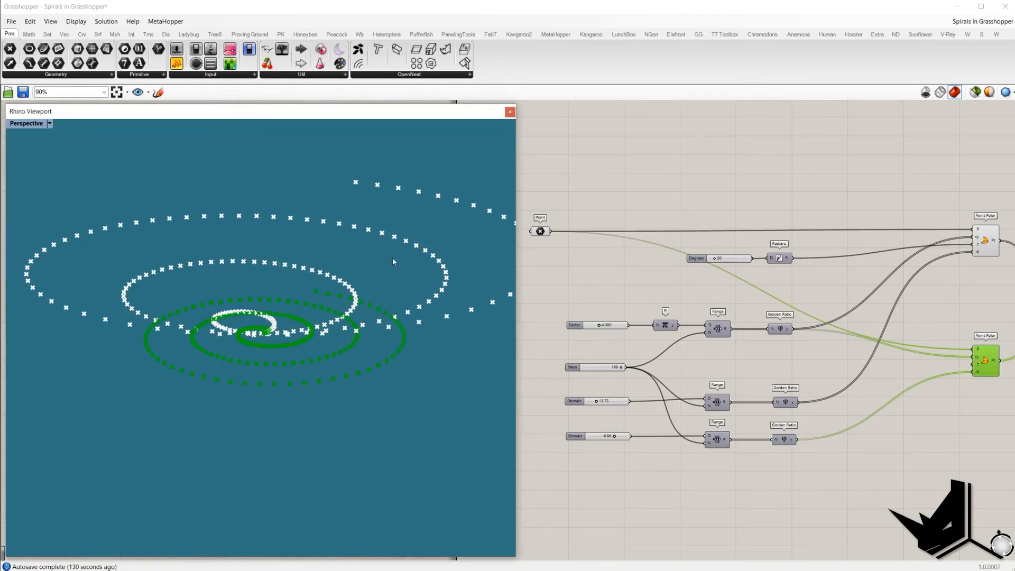
Step: Enable the Line component joining the two Point Polar components of the golden ratio spiral
left_click(996, 316)
right_click_drag(998, 316, 978, 323)
left_click_drag(978, 322, 940, 400)
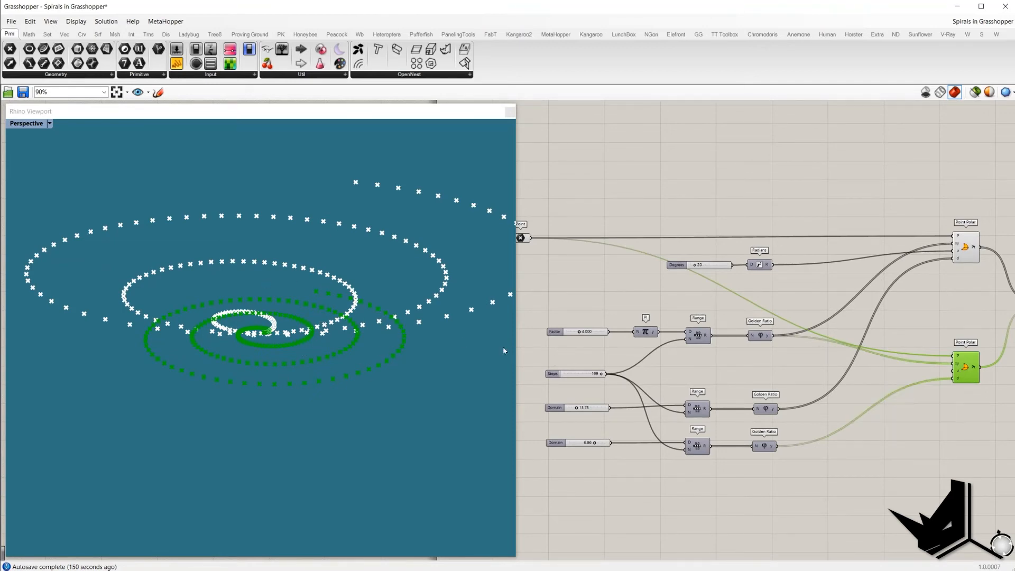
scroll(893, 343, "down", 1)
right_click_drag(909, 333, 778, 354)
left_click_drag(902, 372, 881, 289)
middle_click(909, 250)
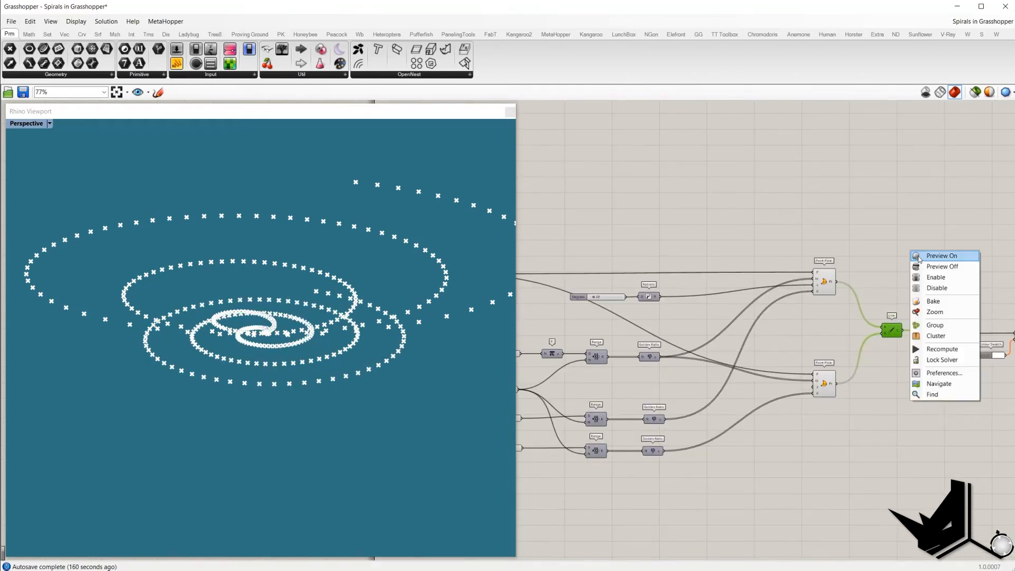
left_click(936, 277)
Step: Turn off preview for both Point Polar components
left_click(801, 385)
left_click_drag(871, 220, 790, 423)
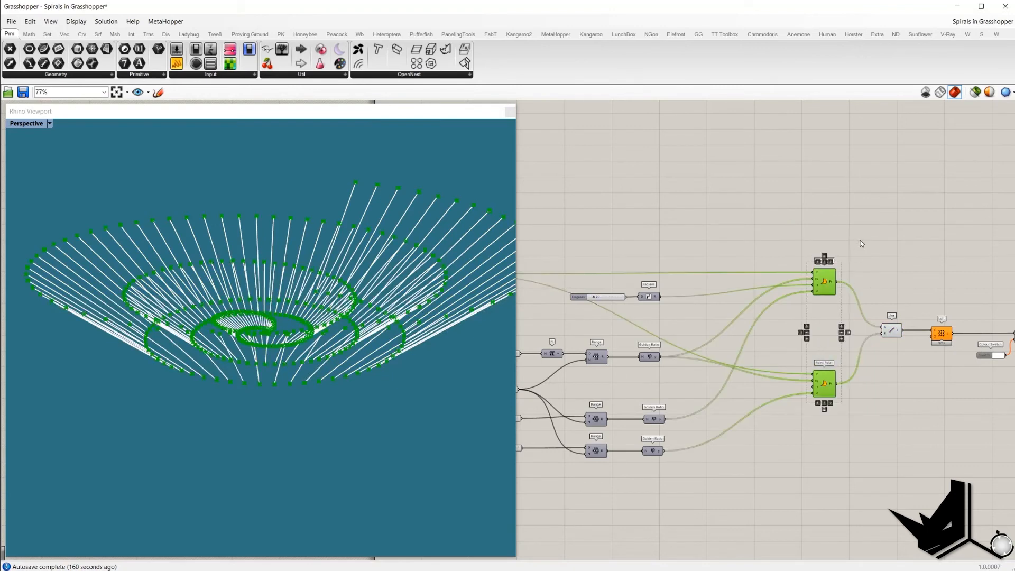
key("ctrl+q")
Step: Enable the Loft component and its Custom Preview to render the golden ratio spiral ribbon
right_click_drag(940, 303, 871, 291)
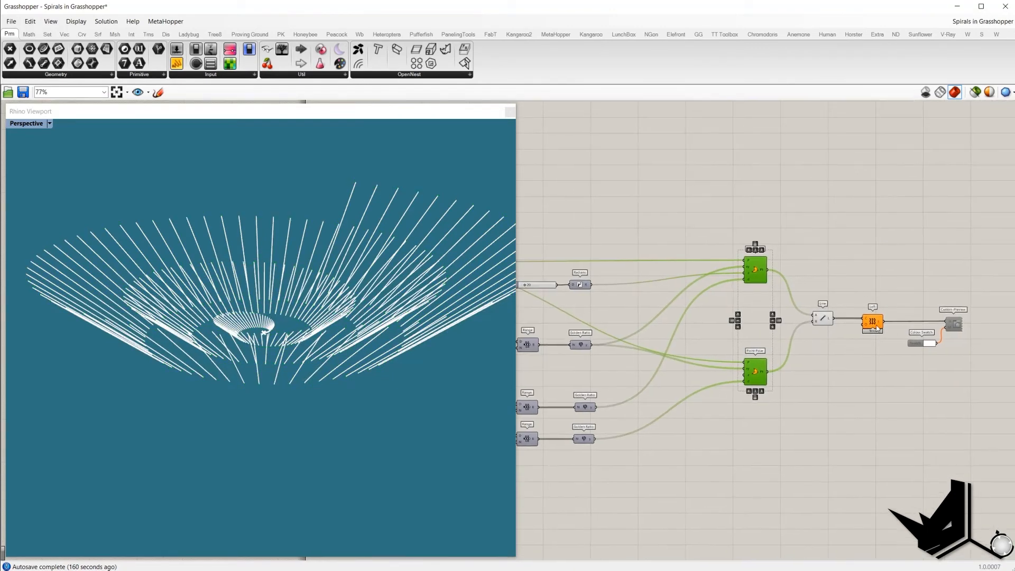
left_click_drag(963, 361, 927, 278)
right_click(921, 251)
left_click(936, 275)
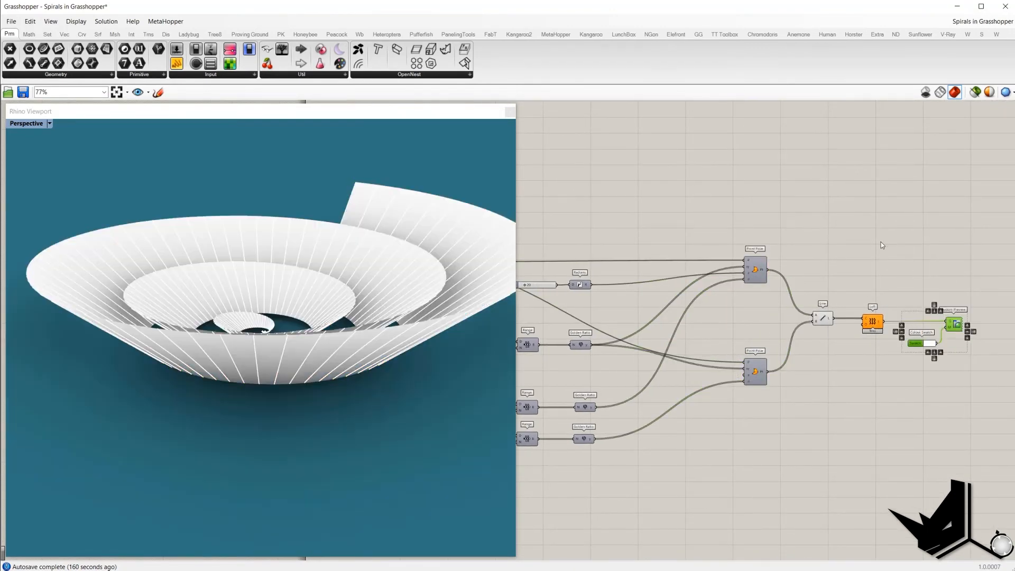
Step: Turn off preview for the Line and Loft components, leaving only the rendered ribbon surface
left_click_drag(876, 248, 809, 340)
right_click(851, 250)
left_click(863, 265)
scroll(296, 276, "down", 6)
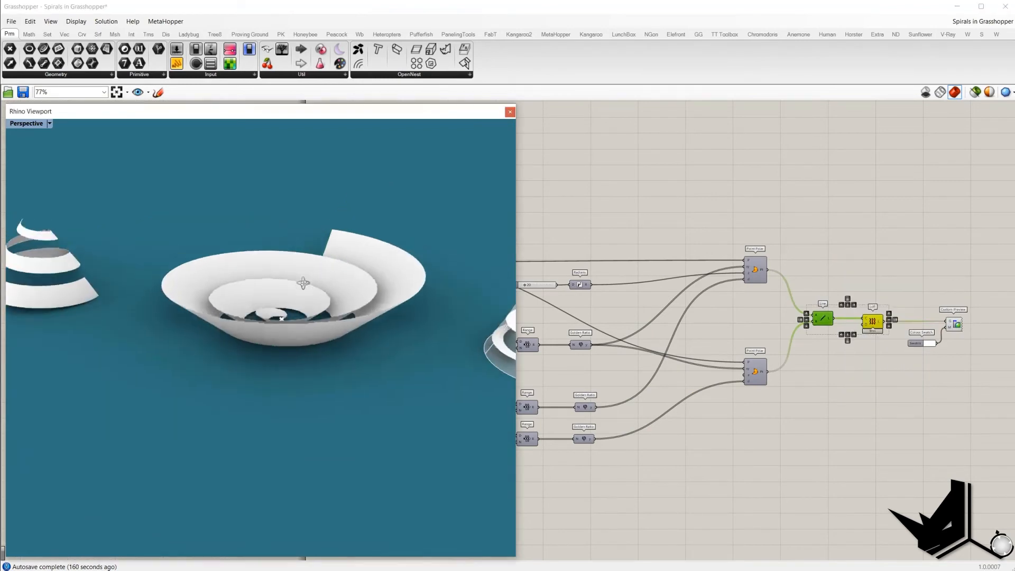
right_click_drag(301, 283, 324, 330)
scroll(338, 366, "up", 3)
right_click_drag(338, 367, 306, 360)
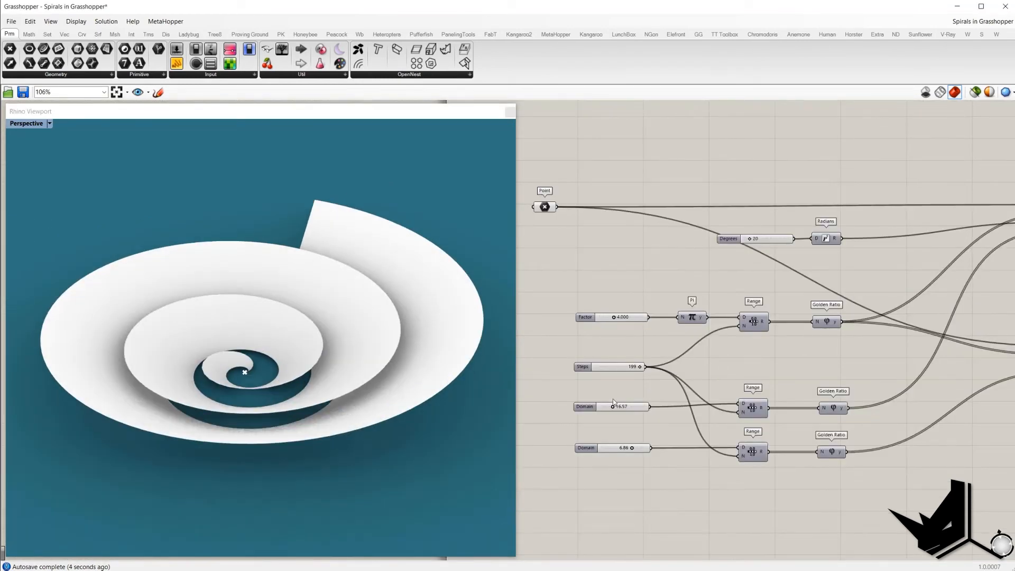
left_click_drag(614, 410, 614, 410)
Step: Nudge the Factor and Degrees sliders of the golden ratio spiral
left_click_drag(614, 318, 622, 318)
left_click_drag(749, 239, 746, 242)
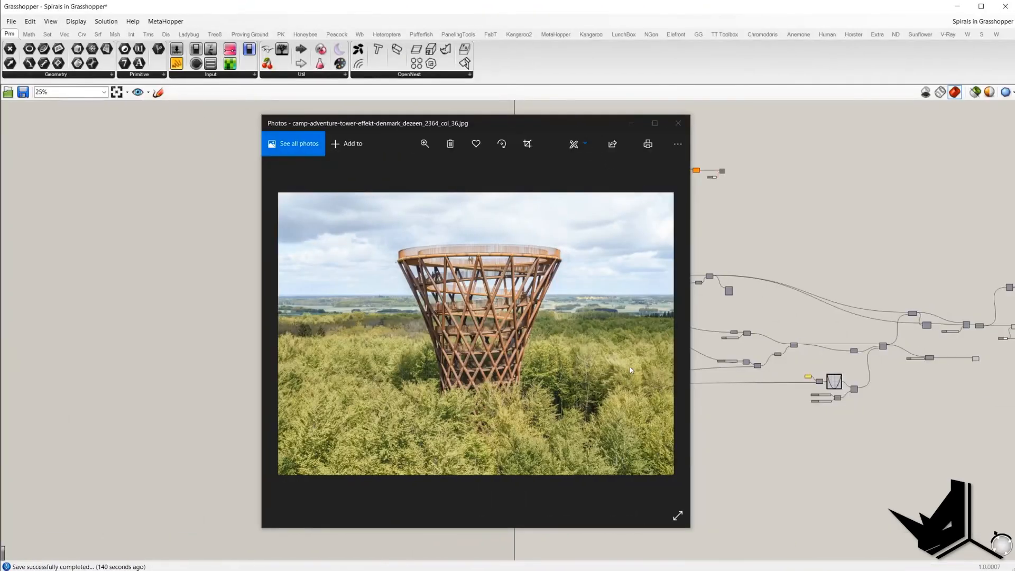
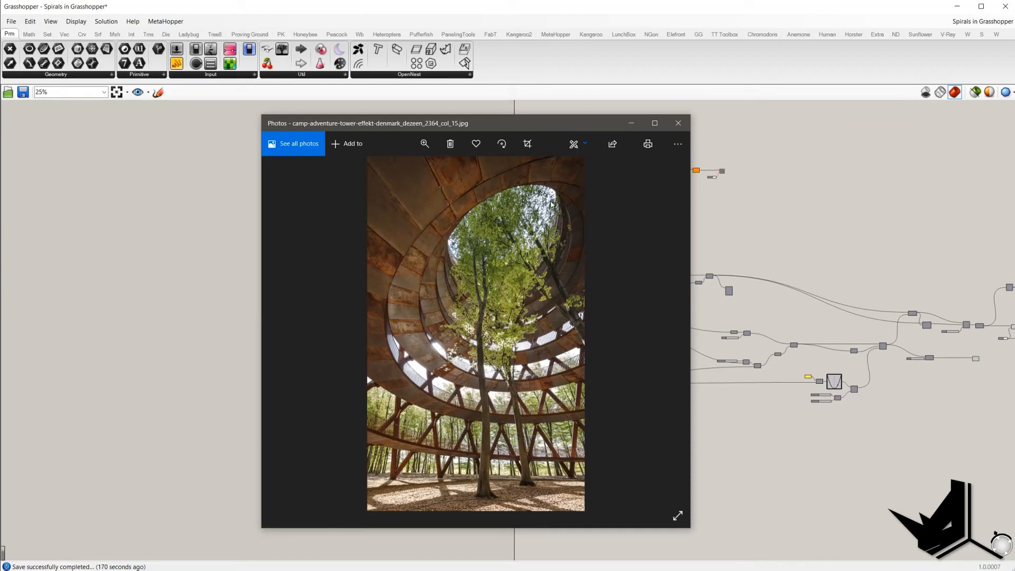
Step: Browse the reference photos of the spiral observation tower and close the photo viewer
key("Right")
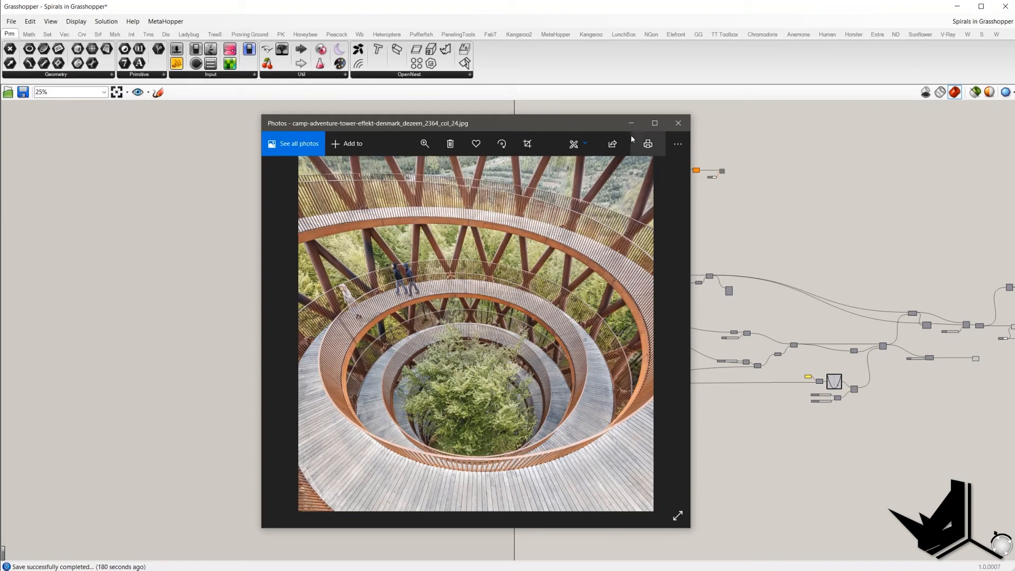
left_click(679, 123)
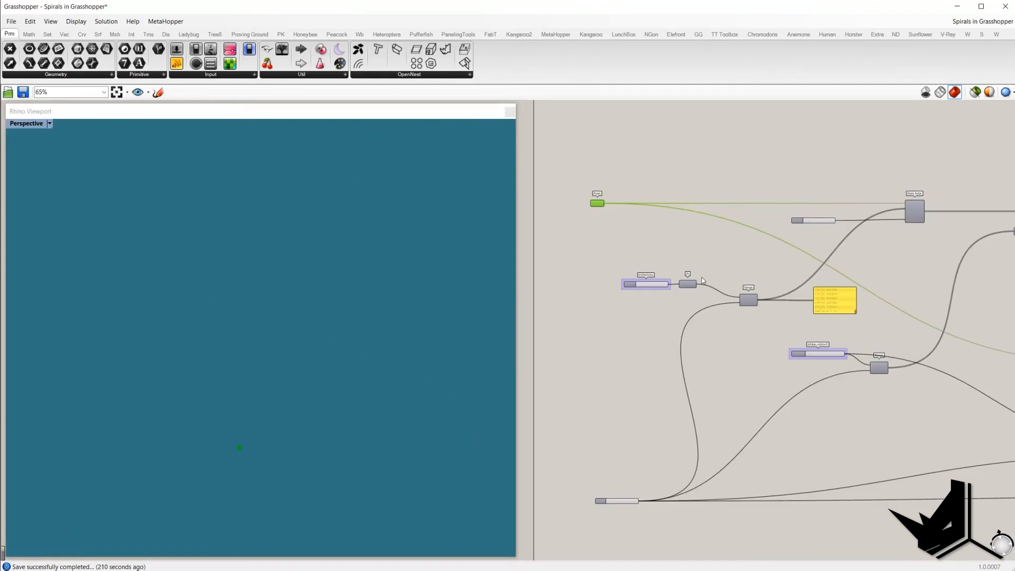
Step: Turn on the Point Polar component's preview to show its circle of points in the viewport
scroll(874, 228, "up", 2)
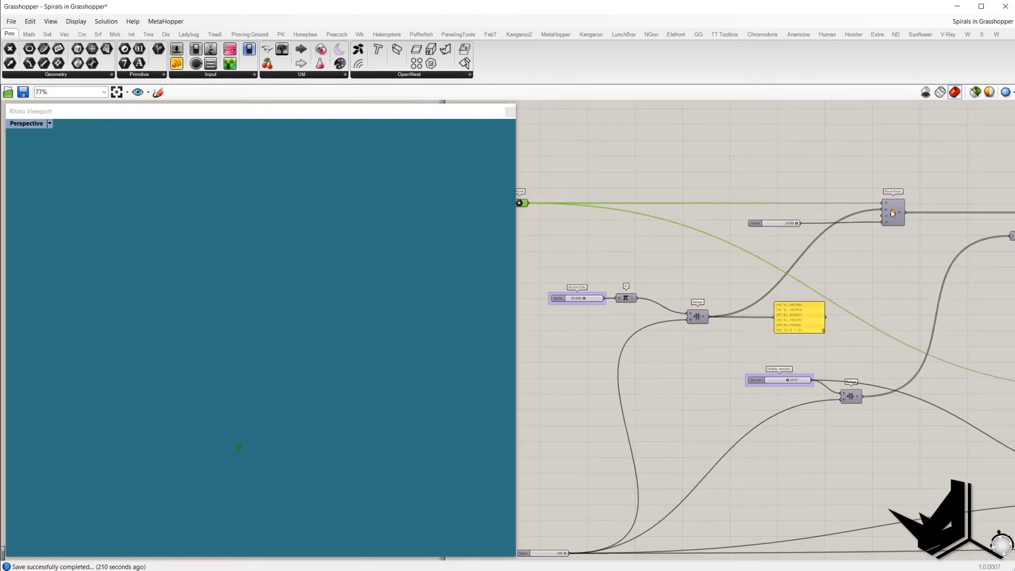
left_click(893, 211)
right_click_drag(837, 266, 871, 249)
left_click(871, 249)
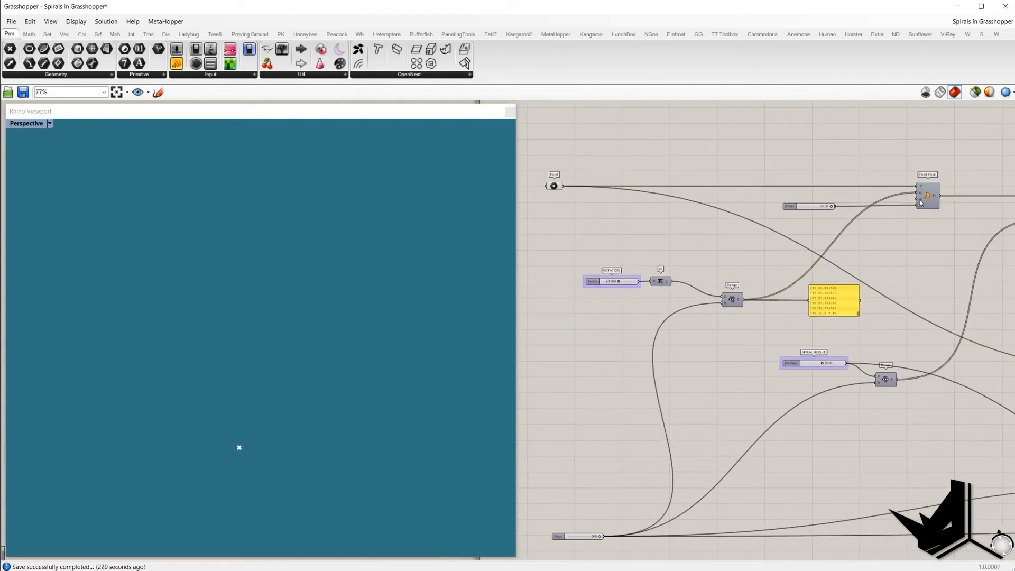
right_click_drag(874, 203, 891, 194)
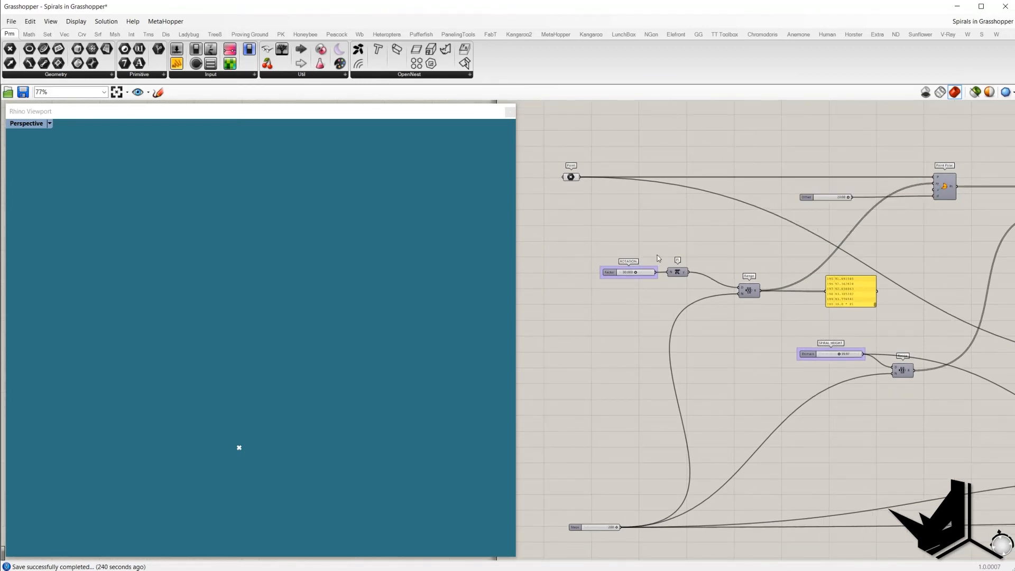
left_click(749, 290)
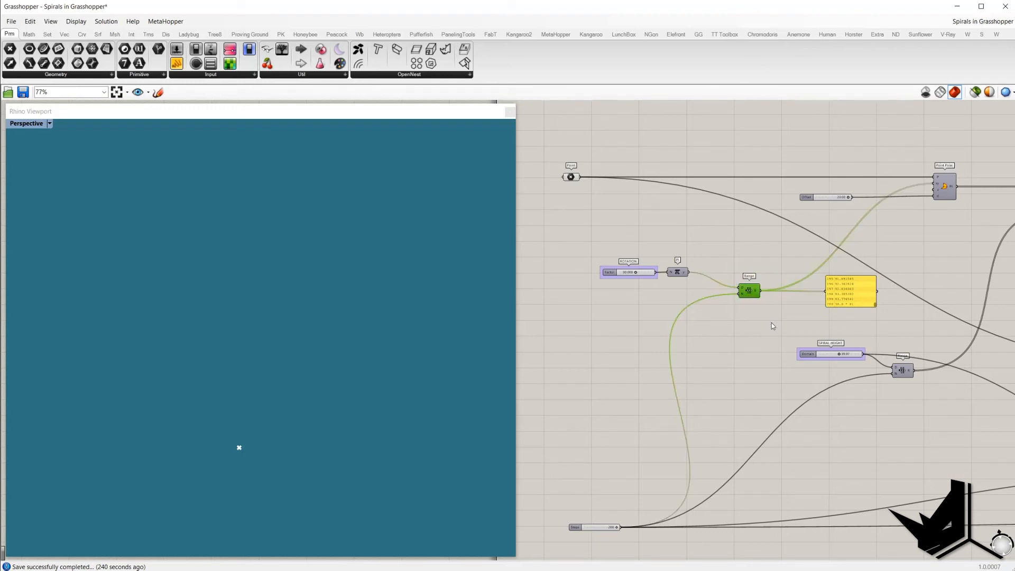
left_click(945, 187)
middle_click(872, 152)
left_click(876, 153)
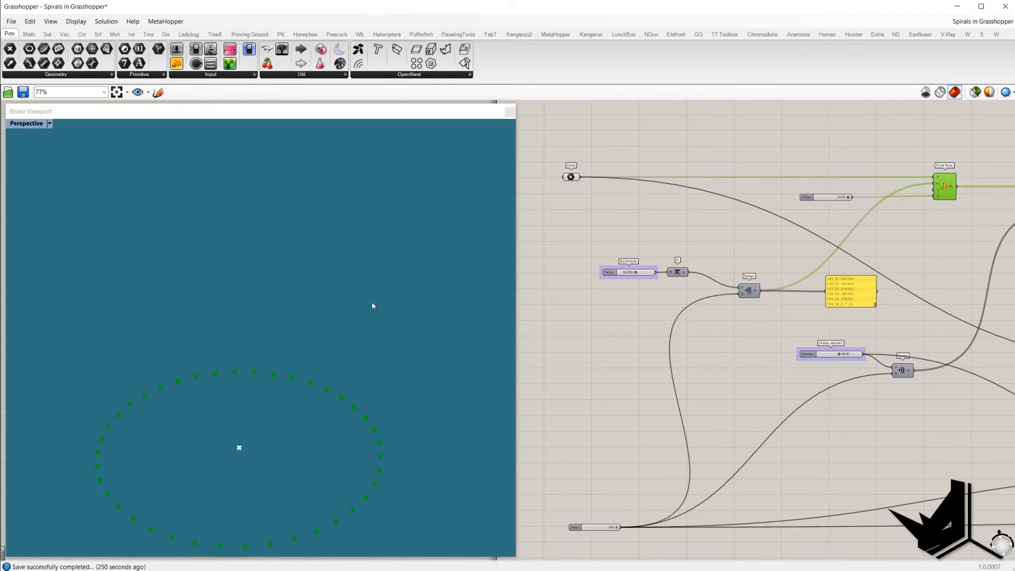
Step: Inspect the Range components and the Steps slider feeding the spiral definition
mouse_move(955, 187)
right_click_drag(422, 326, 424, 317, "shift")
right_click_drag(865, 285, 753, 281)
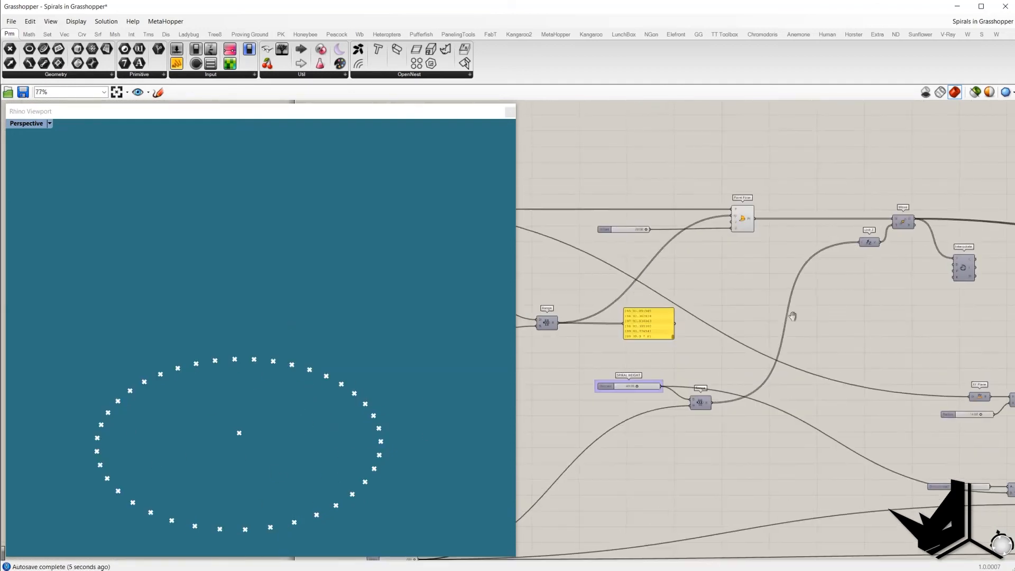
right_click_drag(764, 321, 790, 322)
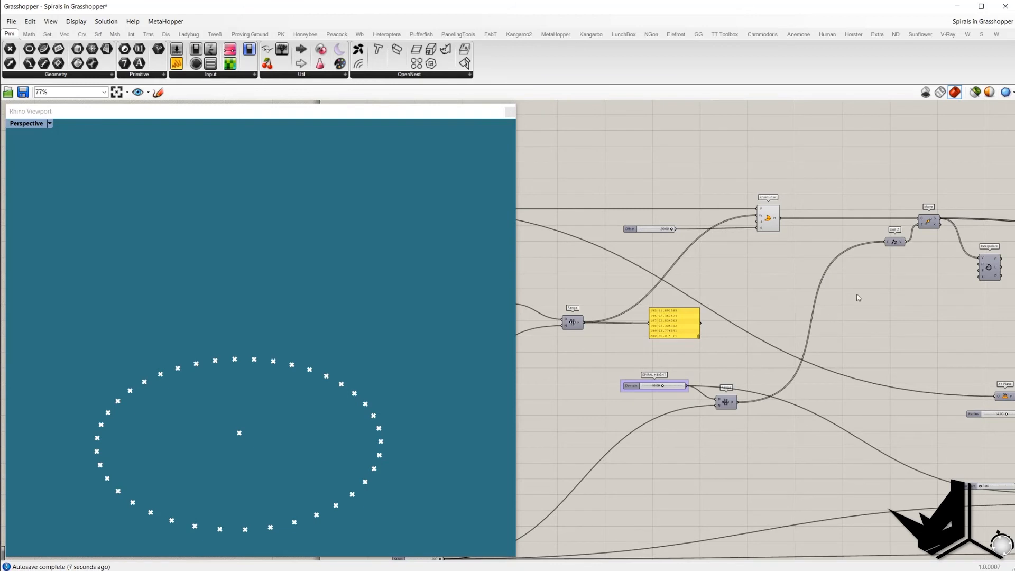
right_click_drag(748, 356, 790, 291)
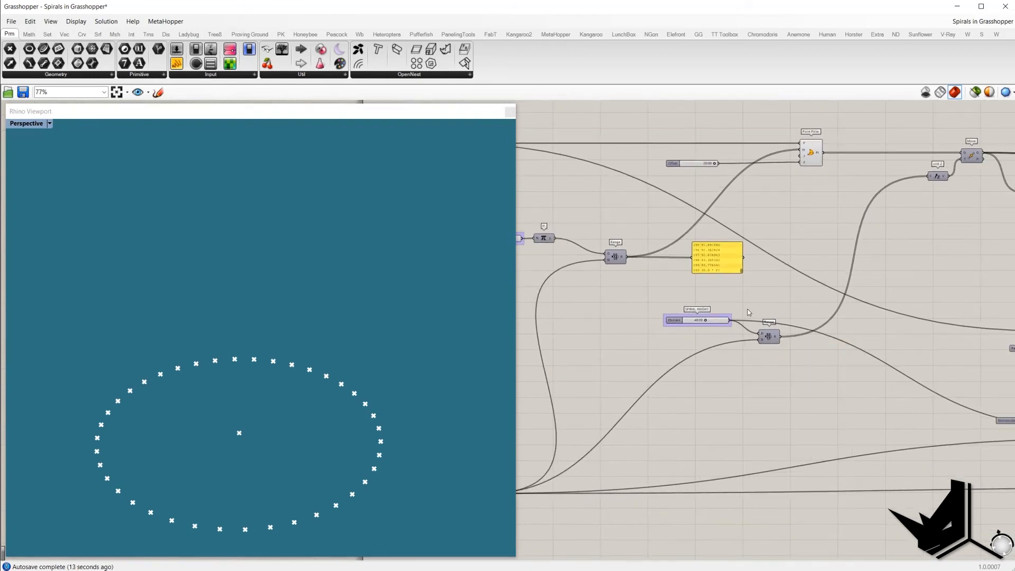
left_click(766, 342)
right_click_drag(691, 389, 790, 356)
right_click(863, 344)
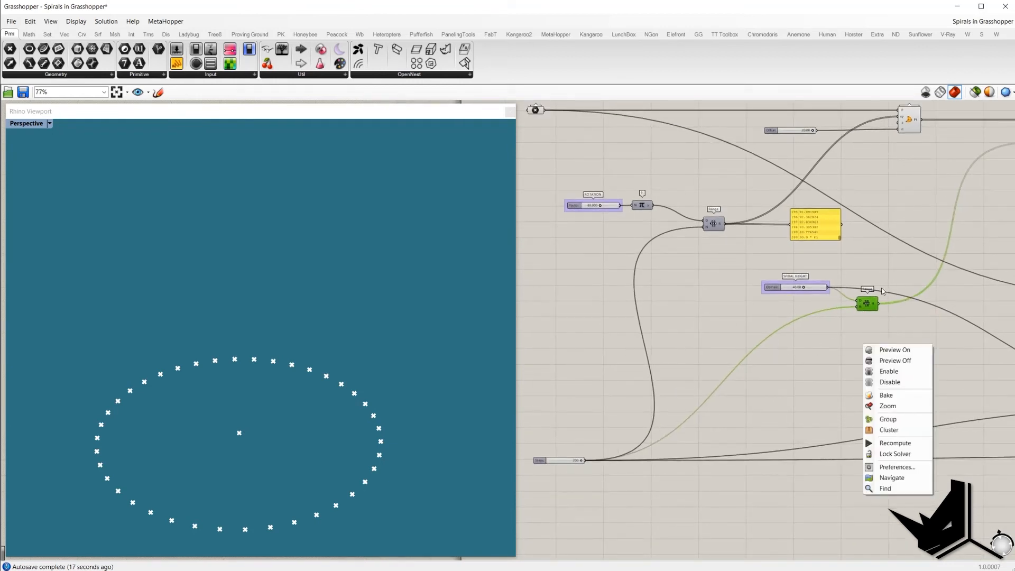
right_click_drag(882, 290, 867, 326)
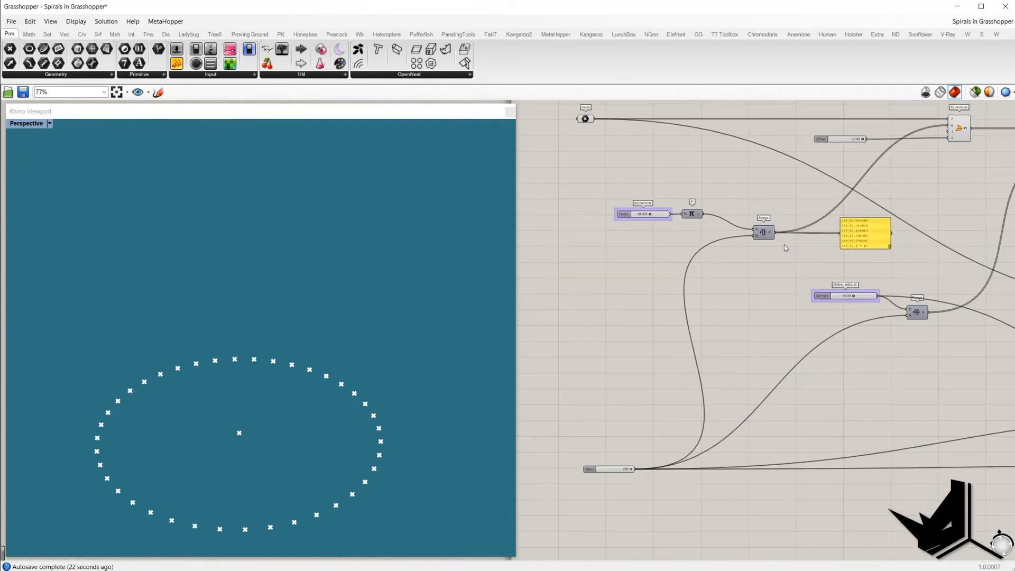
left_click_drag(570, 438, 645, 491)
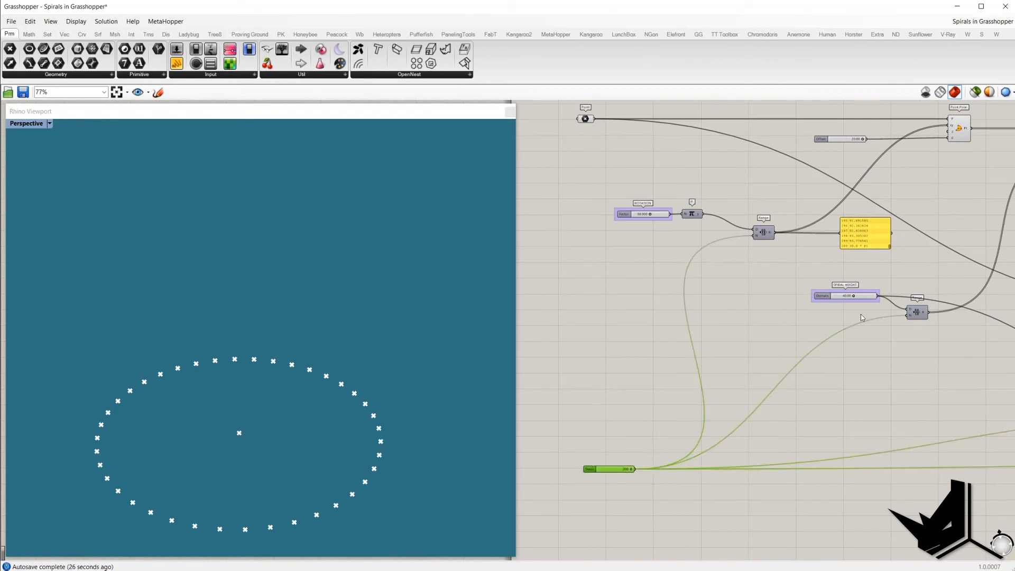
right_click_drag(955, 271, 793, 351)
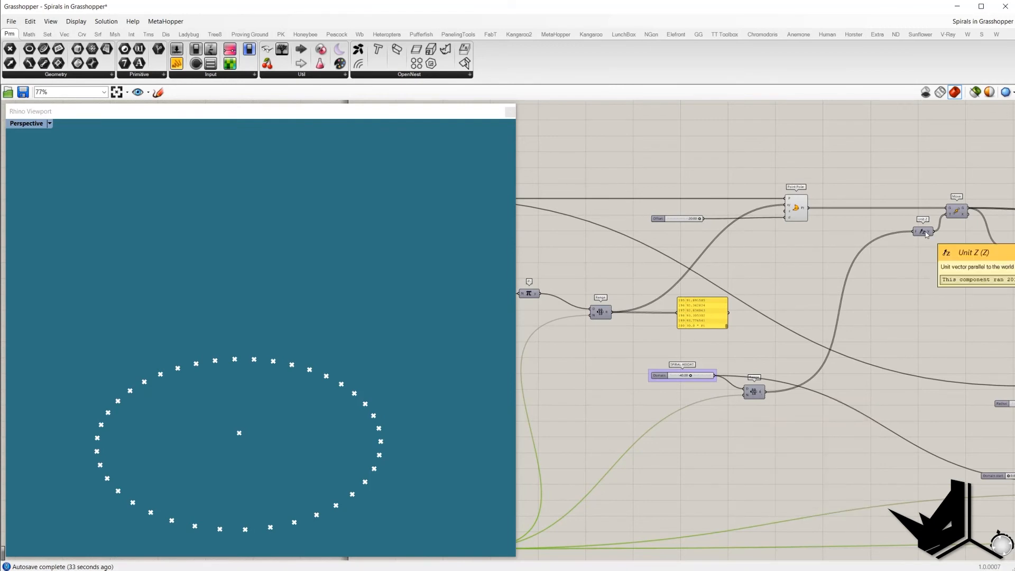
Step: Turn on preview for the Move component to display the stacked spiral points
left_click(957, 214)
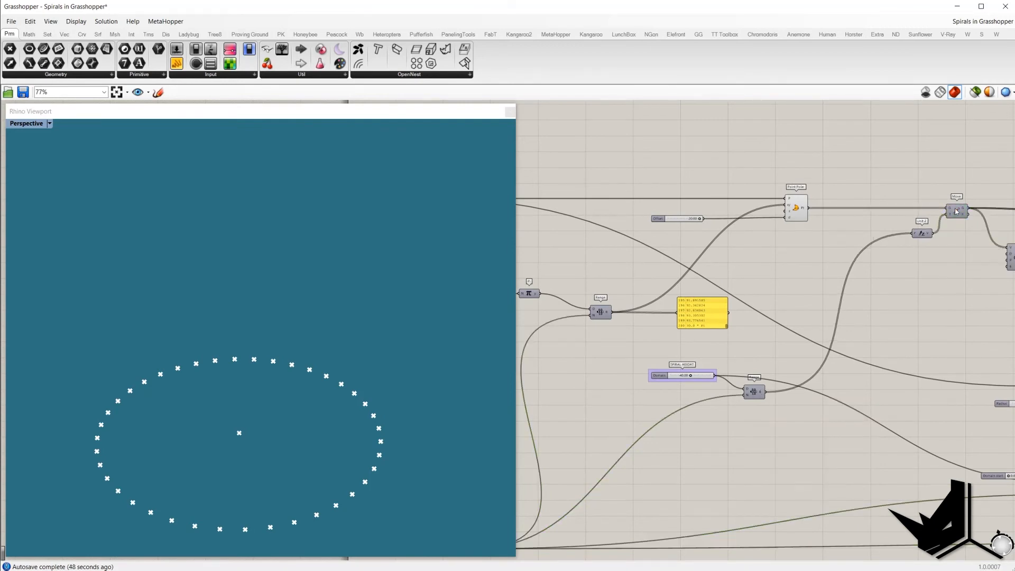
left_click(956, 212)
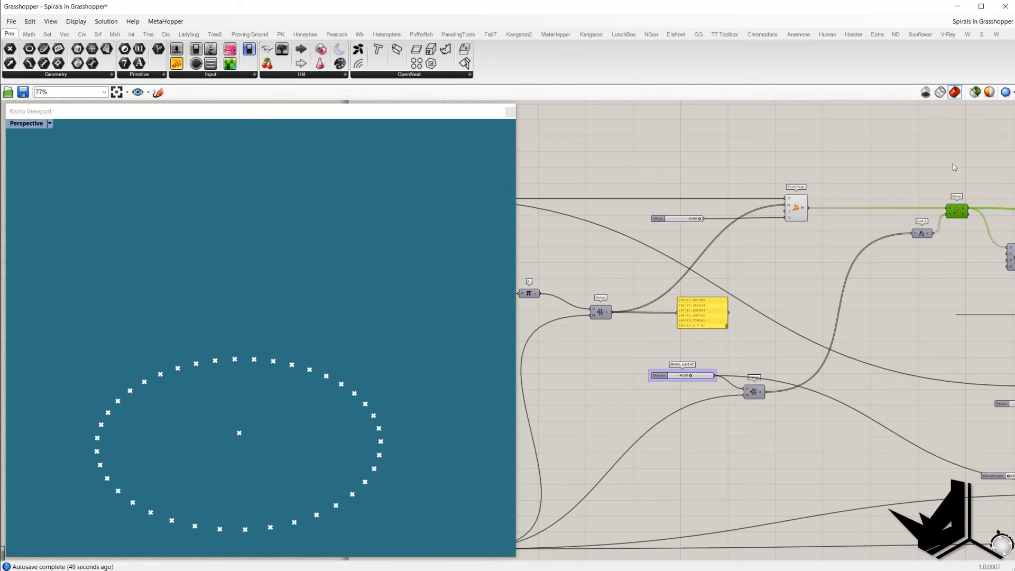
left_click(882, 168)
middle_click(835, 158)
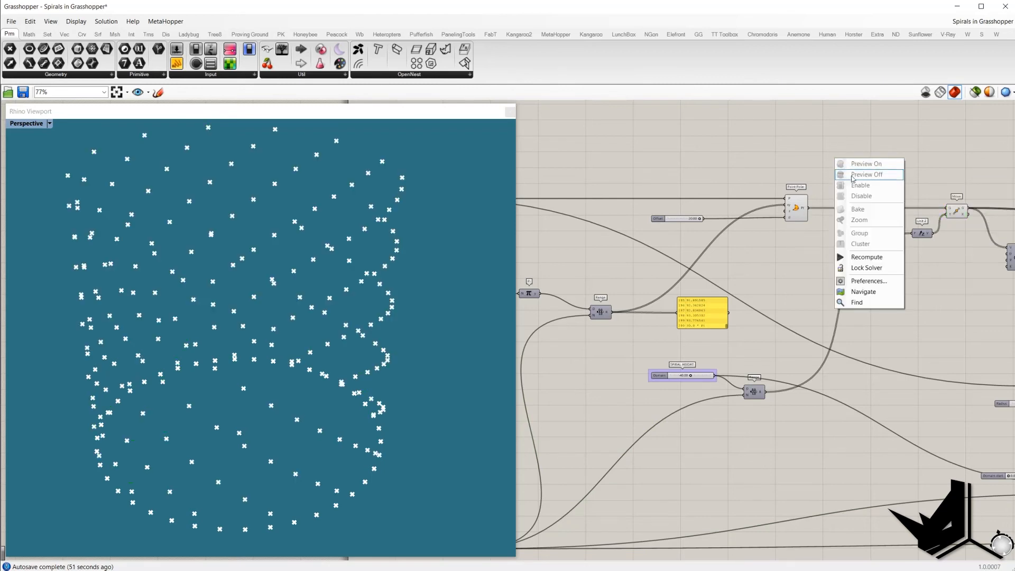
Step: Turn off the Point Polar component's preview
left_click(793, 208)
middle_click(795, 171)
left_click(815, 187)
left_click(875, 255)
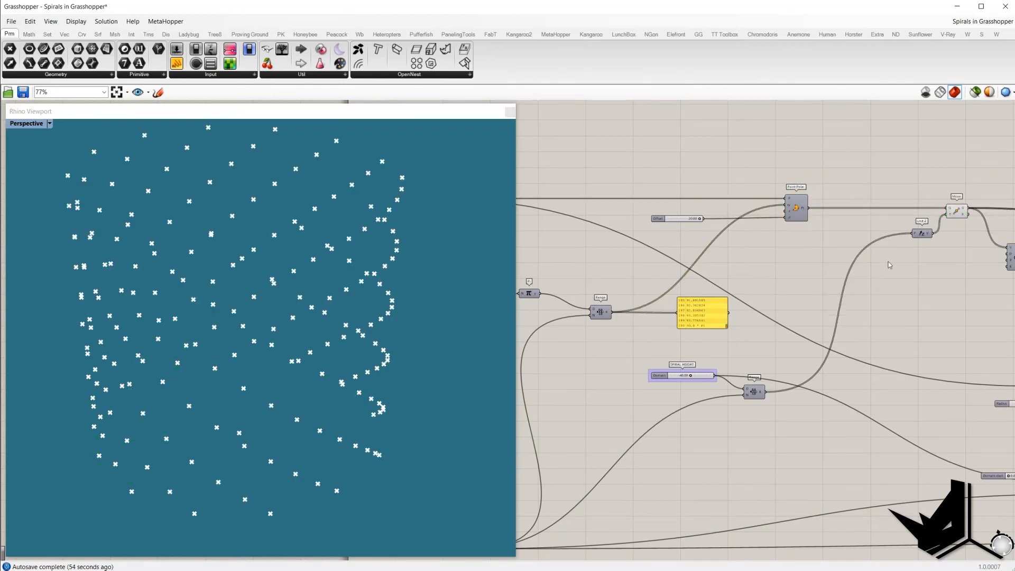
Step: Turn on the Interpolate component's preview to show the spiral curves
right_click_drag(917, 263, 763, 258)
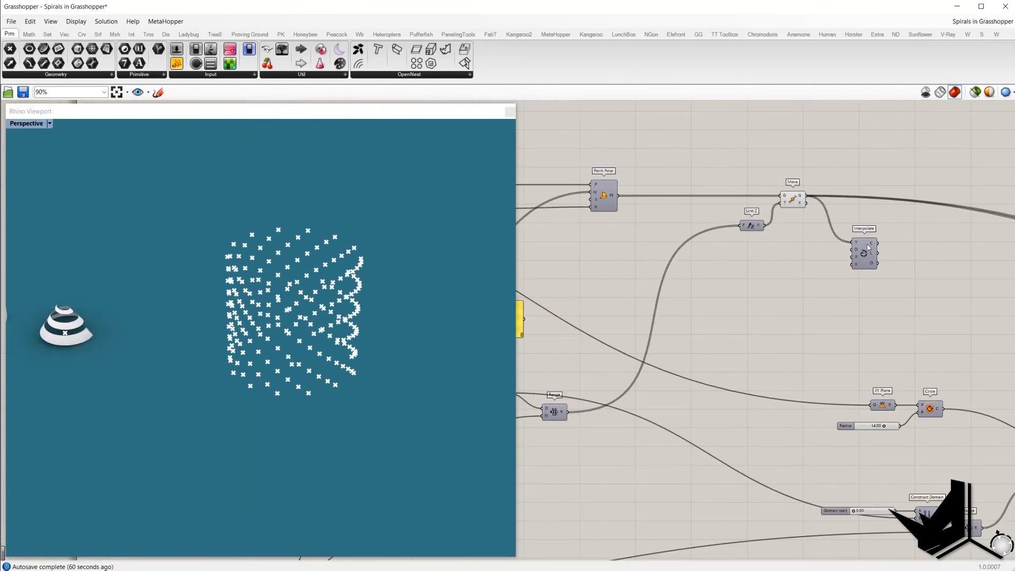
left_click(867, 245)
middle_click(914, 242)
left_click(933, 247)
right_click_drag(370, 256, 355, 225)
scroll(356, 232, "up", 2)
right_click_drag(816, 292, 778, 280)
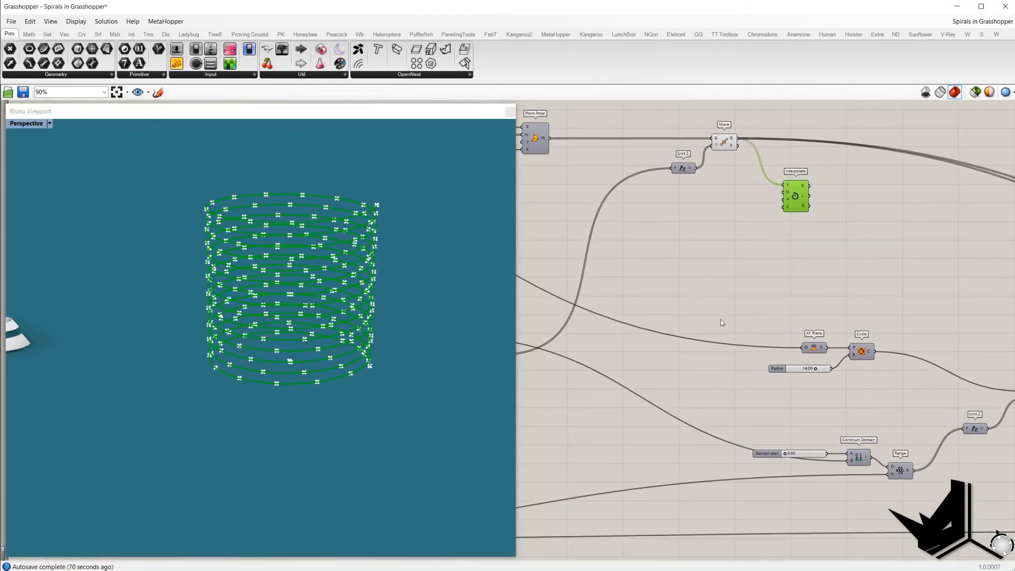
Step: Preview the Loft component's surface in the viewport
right_click_drag(839, 346, 396, 320)
scroll(656, 304, "down", 2)
scroll(923, 368, "up", 2)
right_click_drag(923, 368, 943, 373)
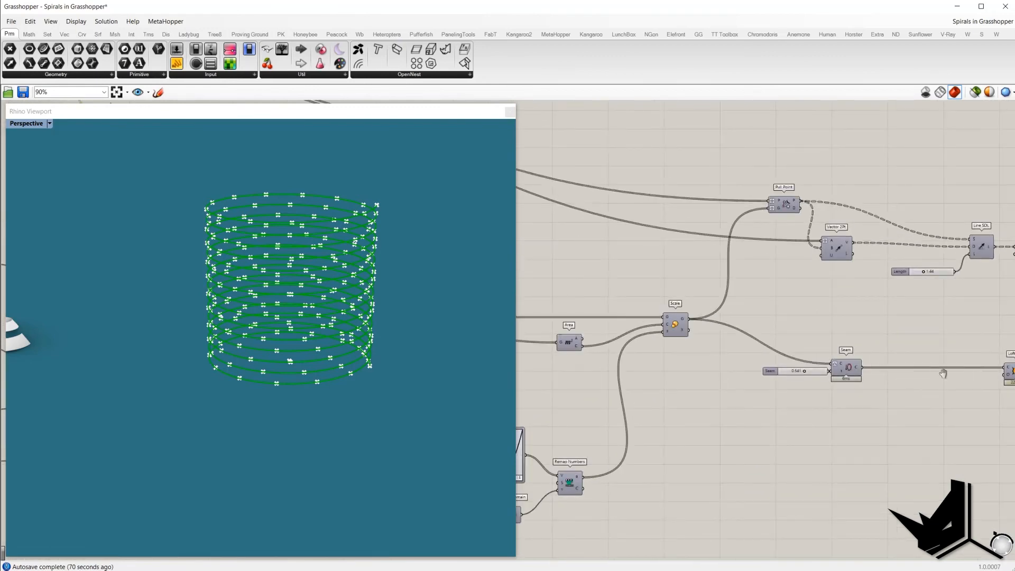
left_click_drag(943, 373, 872, 374)
left_click(943, 369)
right_click(899, 328)
left_click(908, 334)
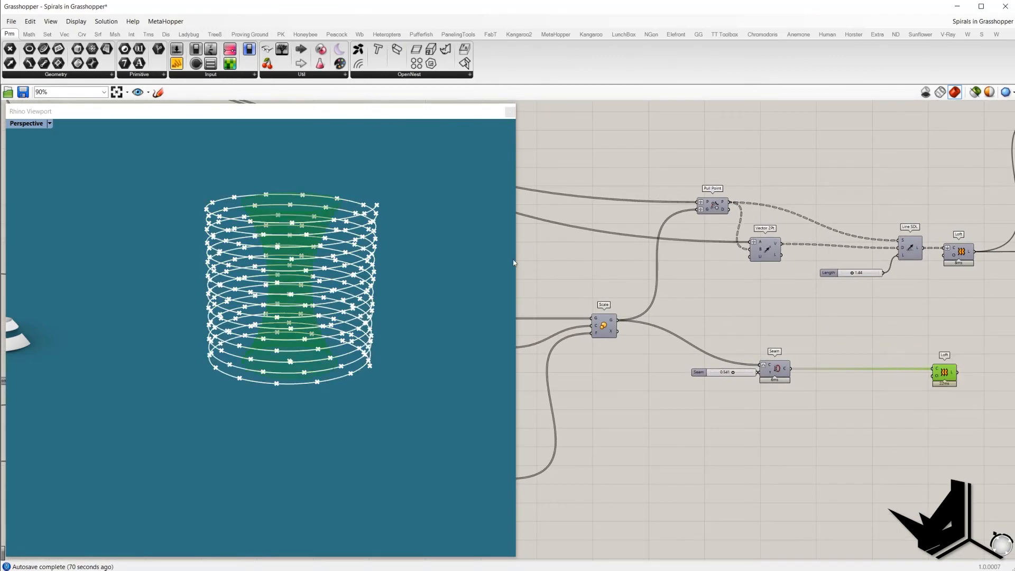
Step: Turn off the Loft component's preview
right_click_drag(410, 253, 416, 268)
scroll(365, 259, "up", 2)
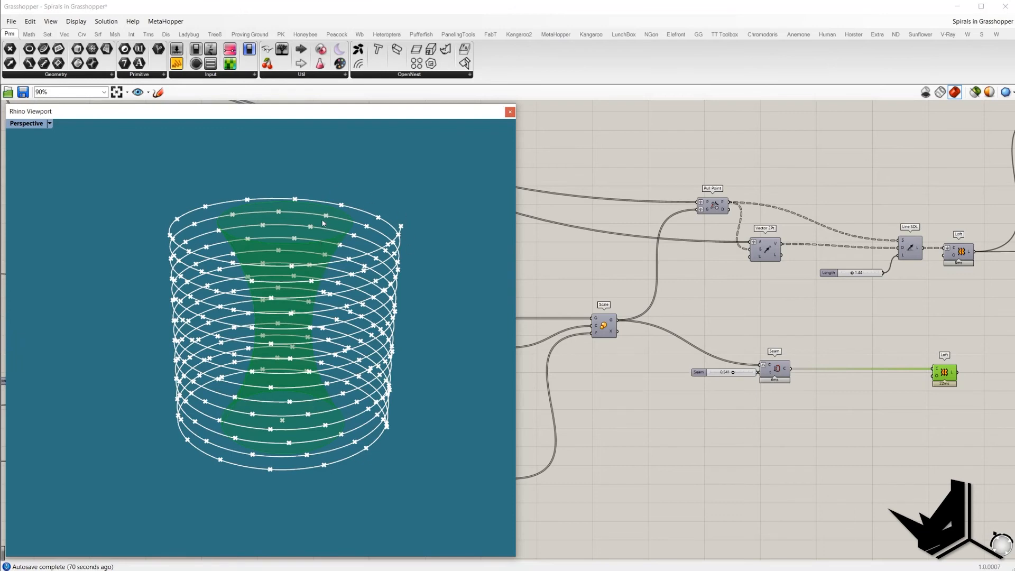
right_click(832, 305)
left_click(854, 322)
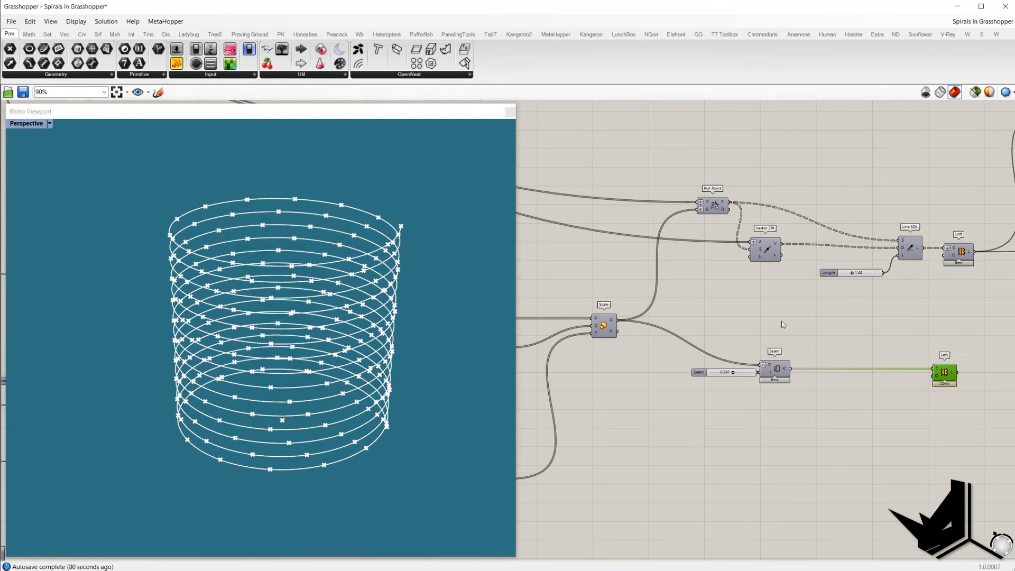
Step: Locate the XY Plane and Circle components and highlight the base circle in the viewport
right_click_drag(854, 322, 768, 286)
scroll(769, 286, "down", 2)
right_click_drag(627, 268, 827, 308)
right_click_drag(567, 220, 666, 235)
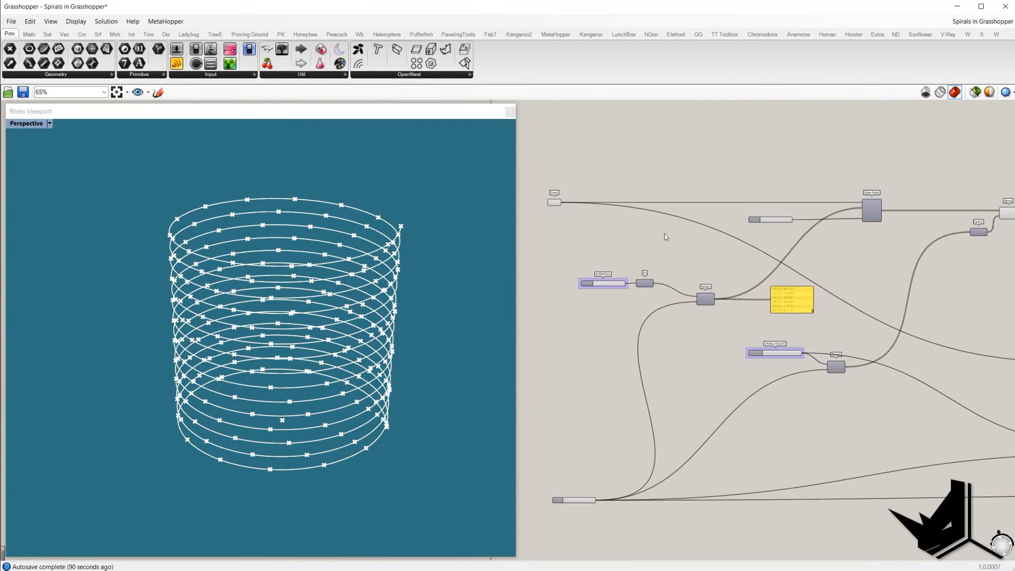
scroll(556, 199, "up", 1)
right_click_drag(879, 319, 621, 267)
right_click_drag(945, 362, 791, 326)
scroll(791, 327, "up", 2)
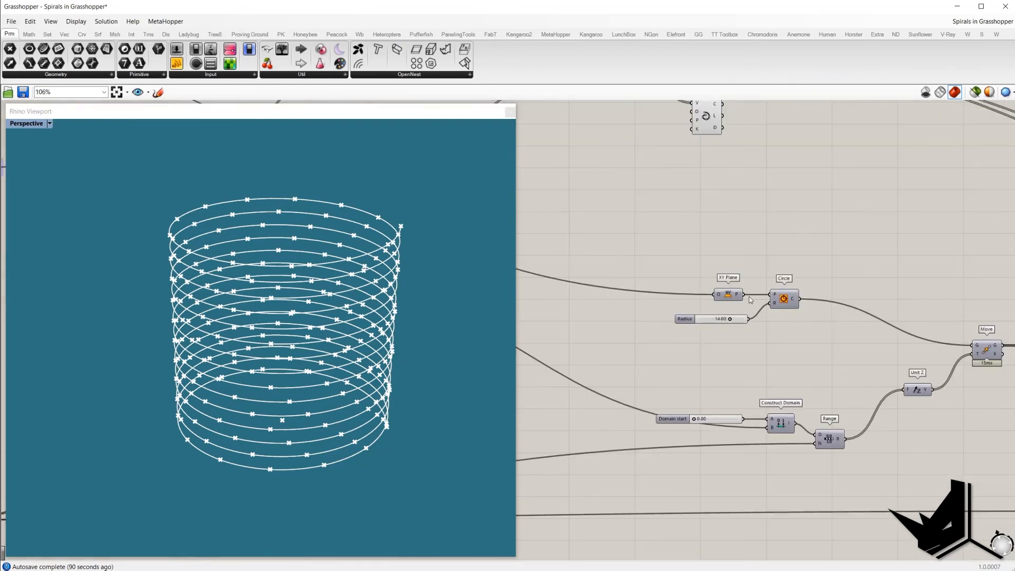
left_click(716, 295)
left_click_drag(716, 295, 695, 295)
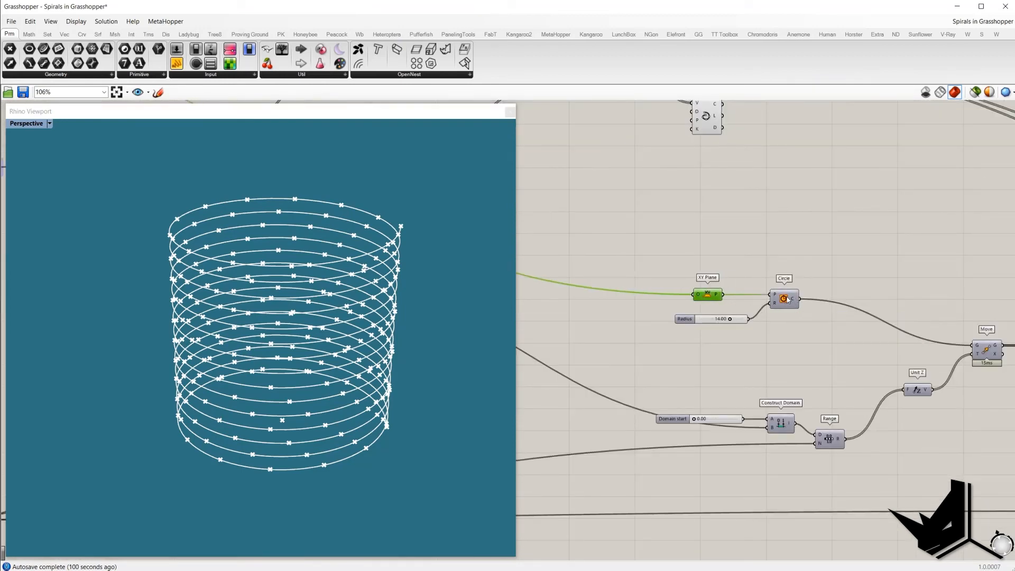
left_click(787, 297)
right_click_drag(831, 364, 791, 358)
right_click_drag(896, 338, 884, 320)
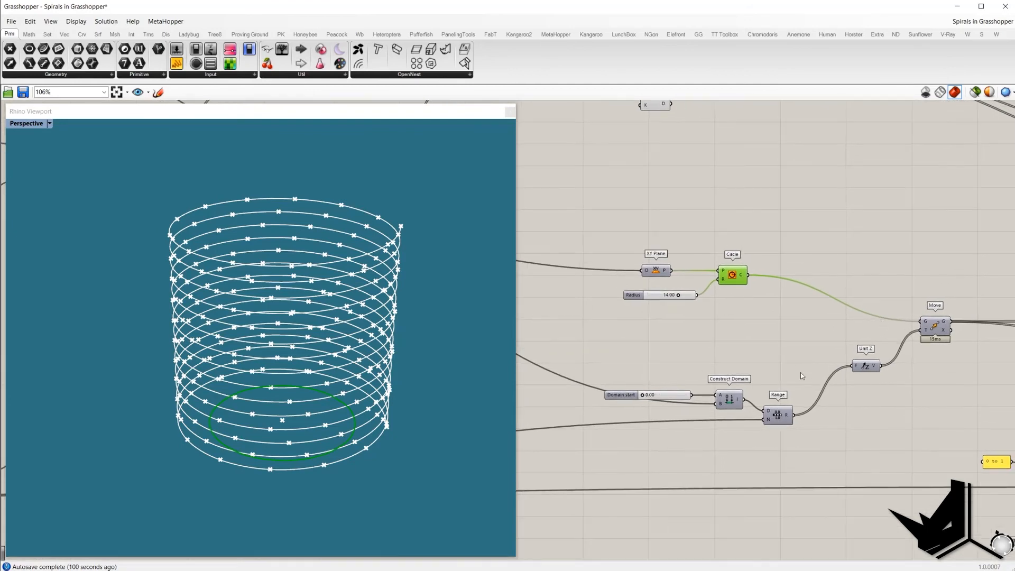
Step: Review the Point Polar, Construct Domain and Range components of the cylindrical spiral definition
right_click_drag(626, 348, 852, 335)
scroll(852, 335, "down", 2)
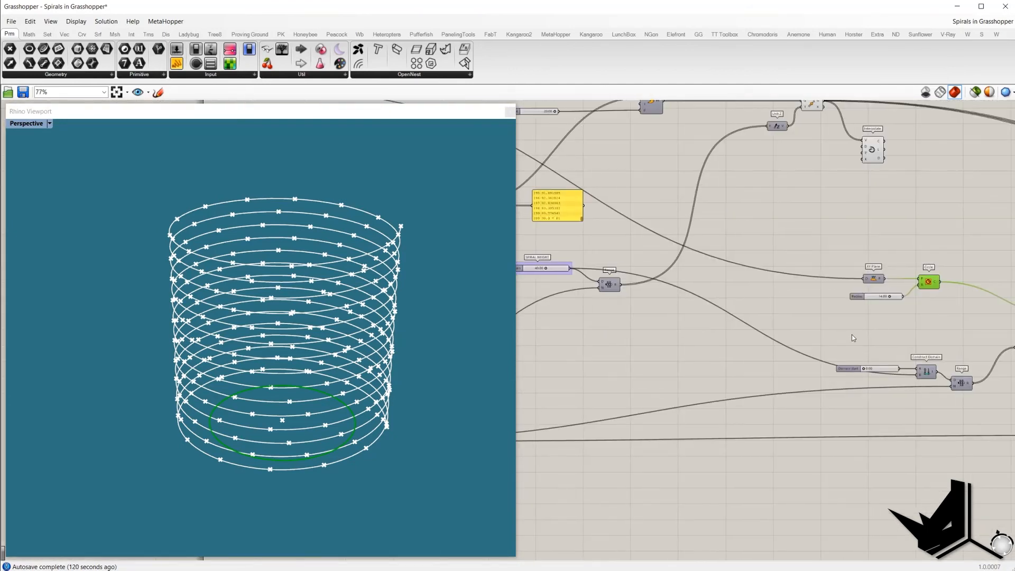
right_click_drag(625, 293, 640, 320)
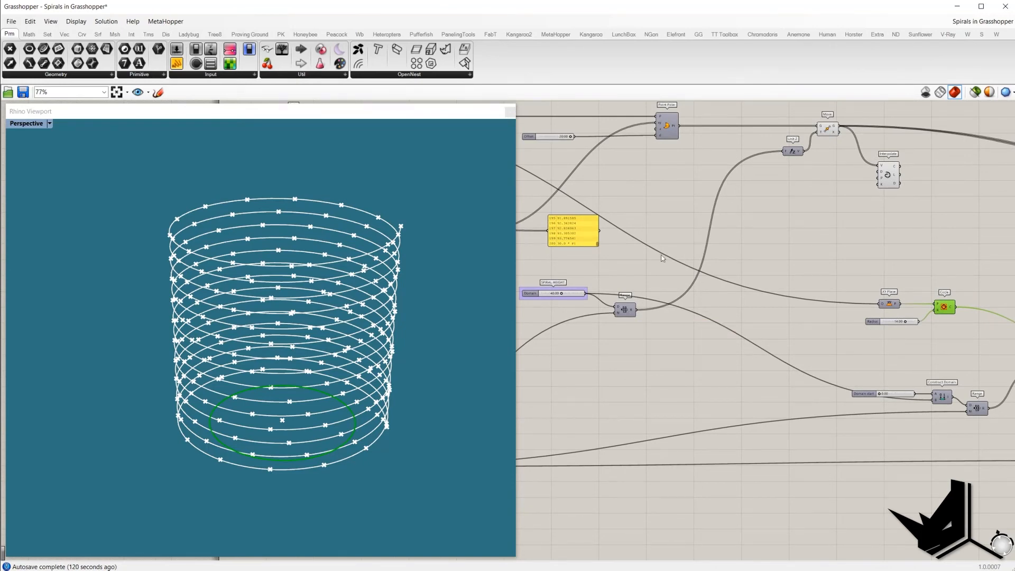
left_click(672, 132)
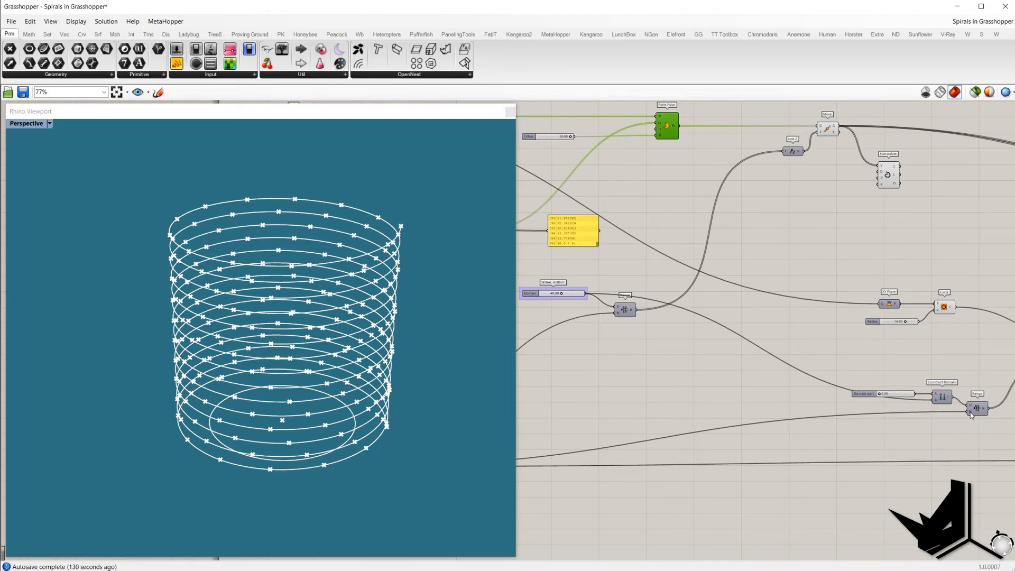
right_click_drag(971, 413, 958, 410)
left_click_drag(591, 399, 696, 431)
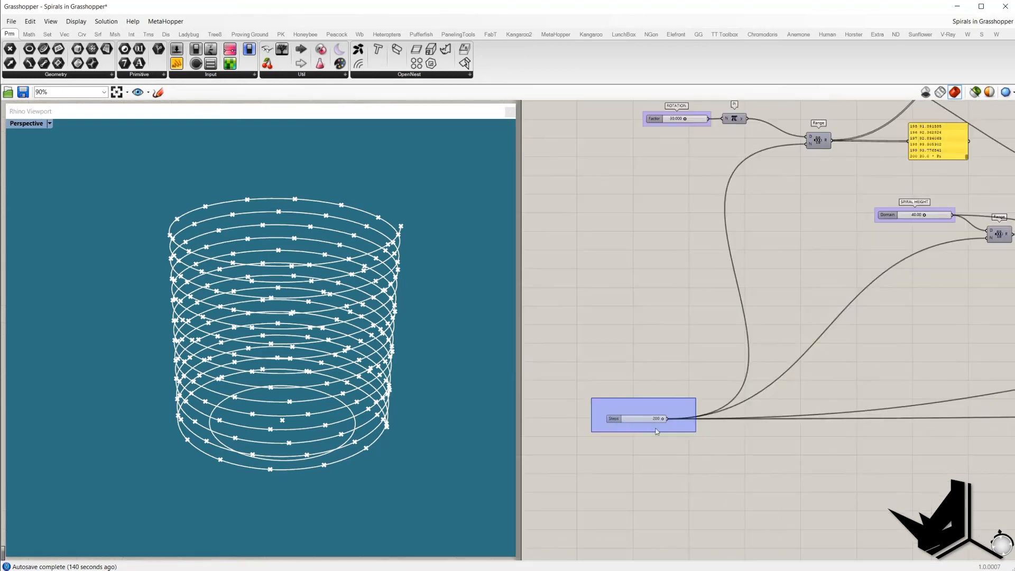
scroll(583, 383, "down", 2)
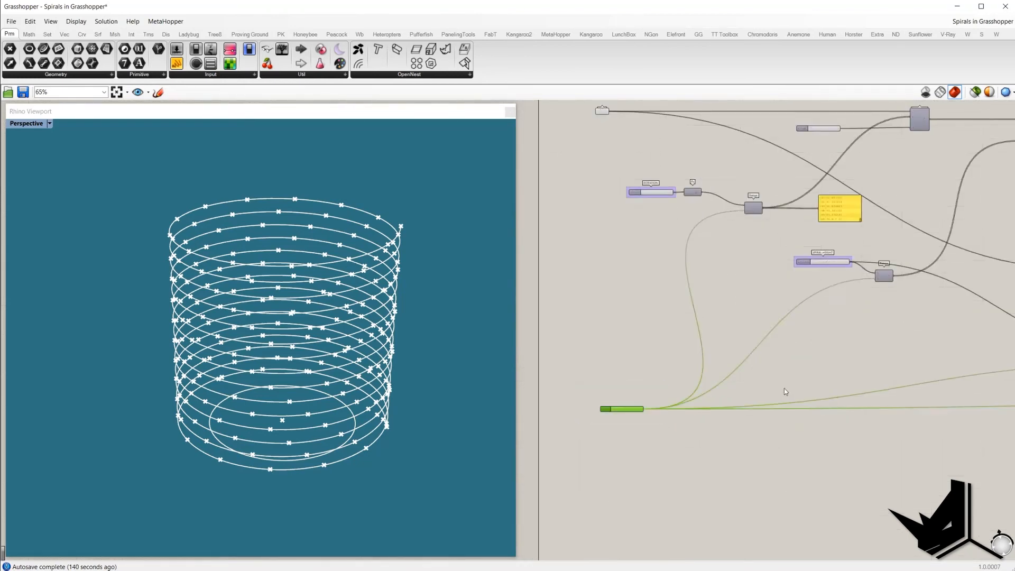
right_click_drag(796, 385, 533, 383)
right_click_drag(677, 349, 586, 373)
left_click(675, 327)
right_click_drag(675, 327, 727, 328)
scroll(604, 303, "up", 1)
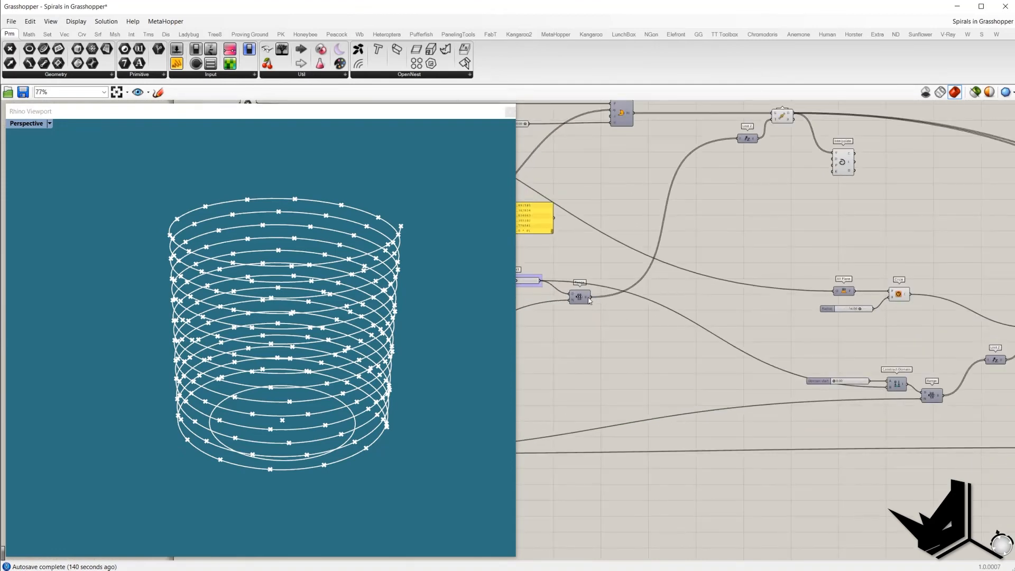
left_click_drag(592, 297, 911, 355)
scroll(629, 321, "down", 2)
scroll(846, 355, "up", 3)
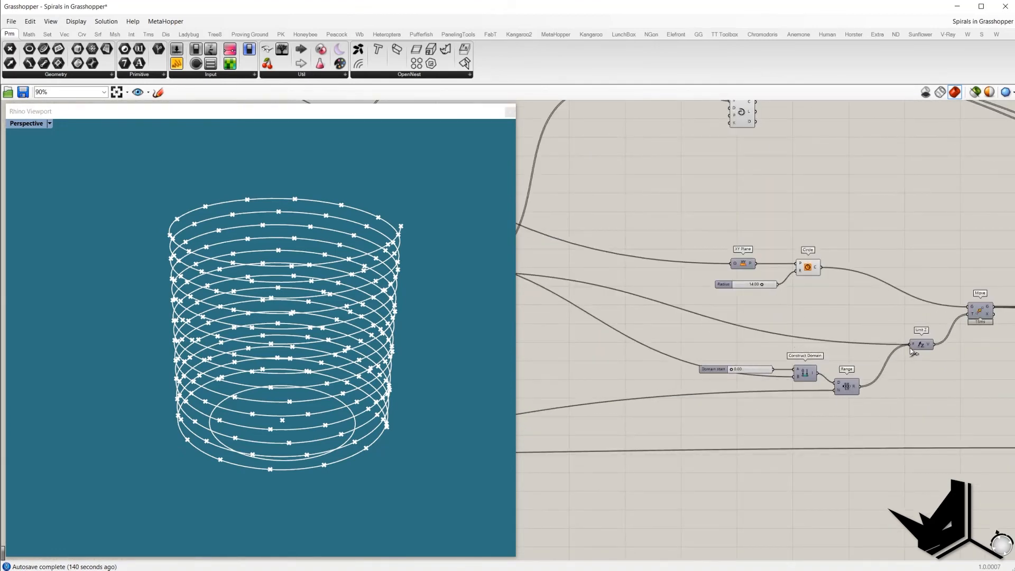
left_click_drag(866, 411, 707, 366)
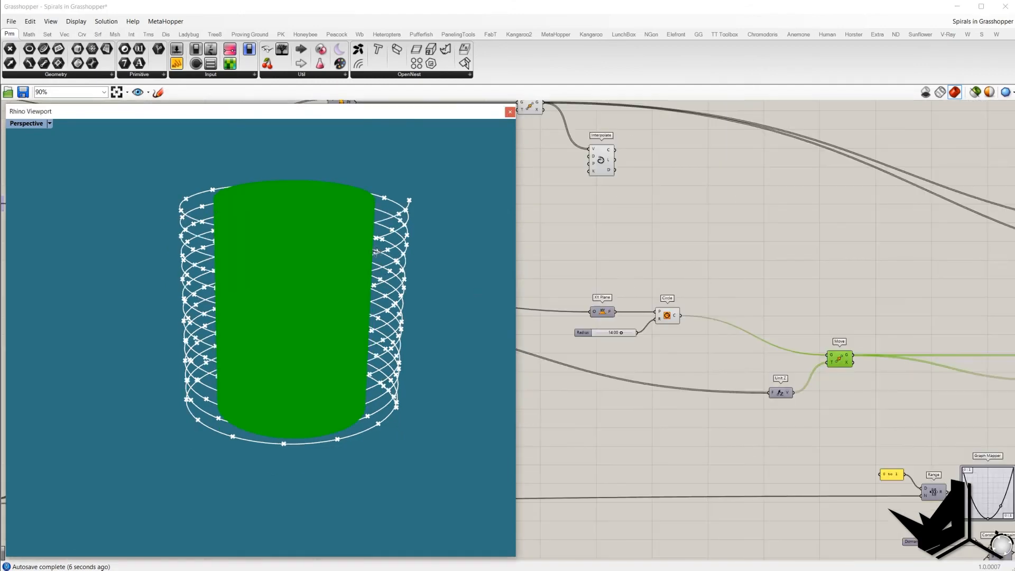
left_click(622, 235)
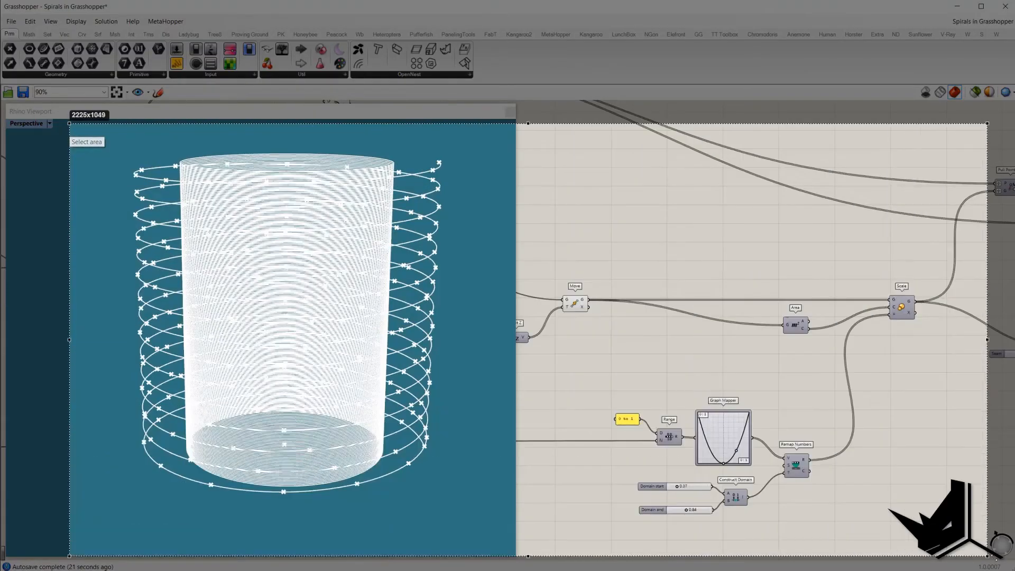
left_click_drag(987, 555, 1012, 560)
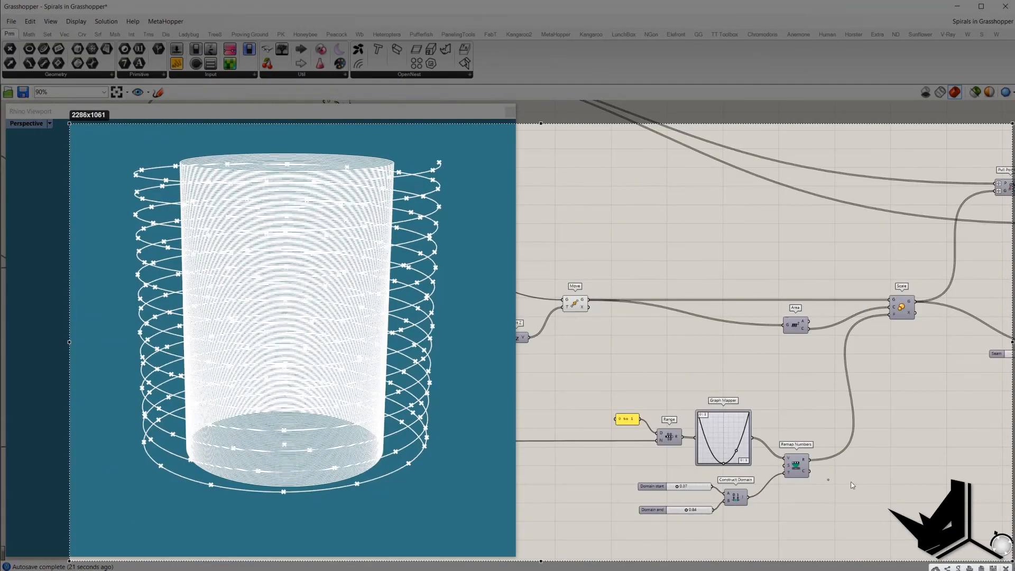
mouse_move(182, 164)
left_mouse_down()
mouse_move(224, 320)
mouse_move(190, 458)
left_mouse_up()
mouse_move(392, 164)
left_mouse_down()
mouse_move(333, 279)
mouse_move(364, 448)
left_mouse_up()
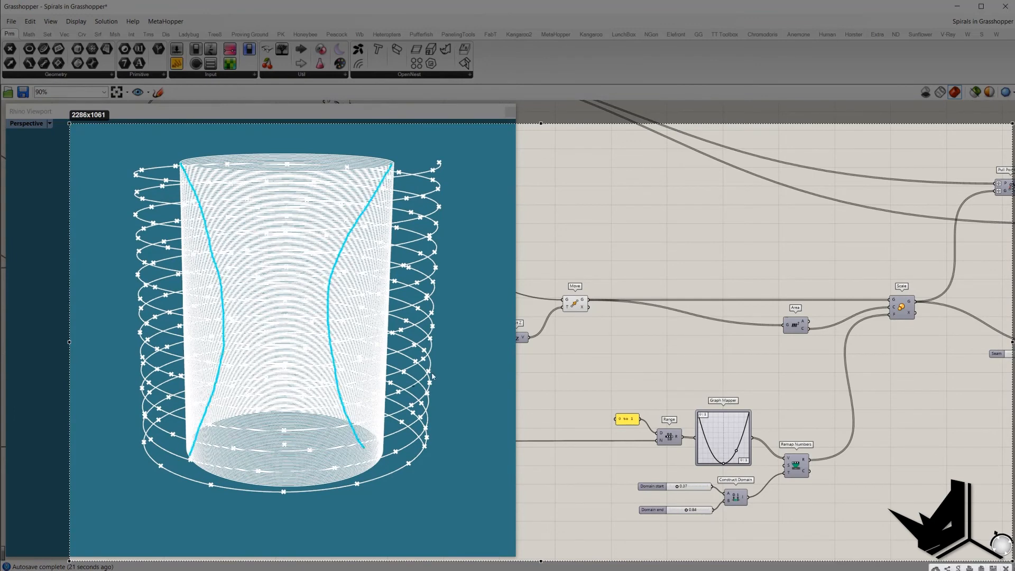
key("Escape")
Step: Set the Graph Mapper's graph type to Parabola
mouse_move(631, 389)
right_mouse_down()
mouse_move(707, 366)
mouse_move(656, 360)
right_mouse_up()
right_click_drag(873, 319, 820, 330)
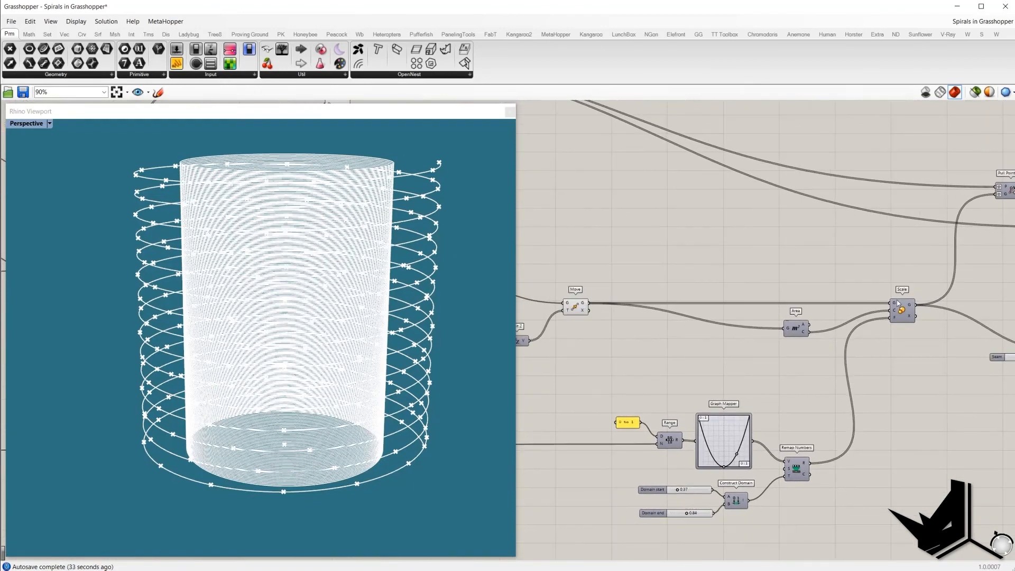
mouse_move(896, 305)
mouse_move(758, 403)
right_mouse_down()
mouse_move(798, 356)
mouse_move(791, 382)
mouse_move(766, 399)
right_mouse_up()
left_click_drag(788, 365, 640, 394)
right_click_drag(647, 418, 779, 363)
scroll(804, 374, "up", 1)
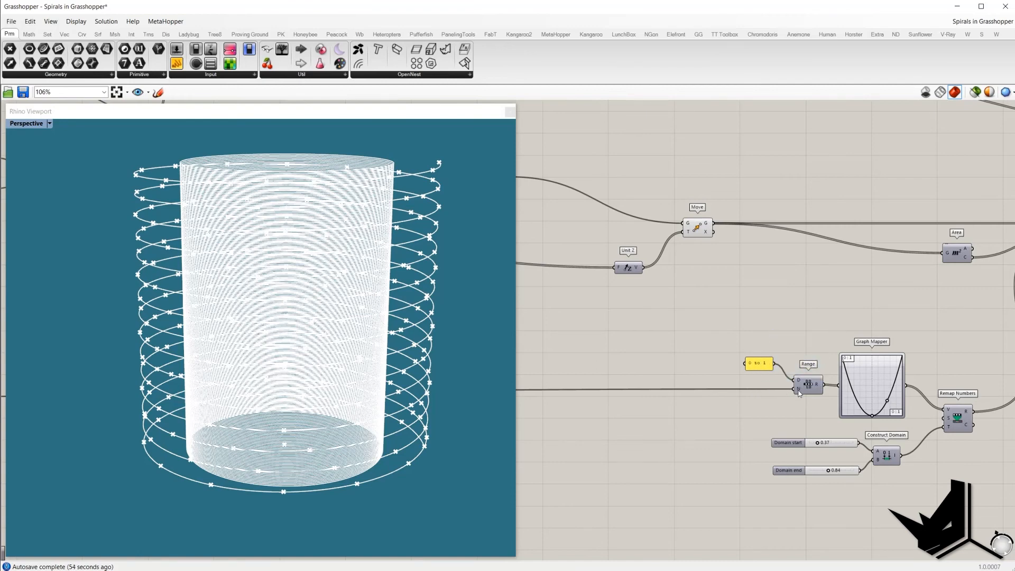
right_click_drag(816, 370, 735, 366)
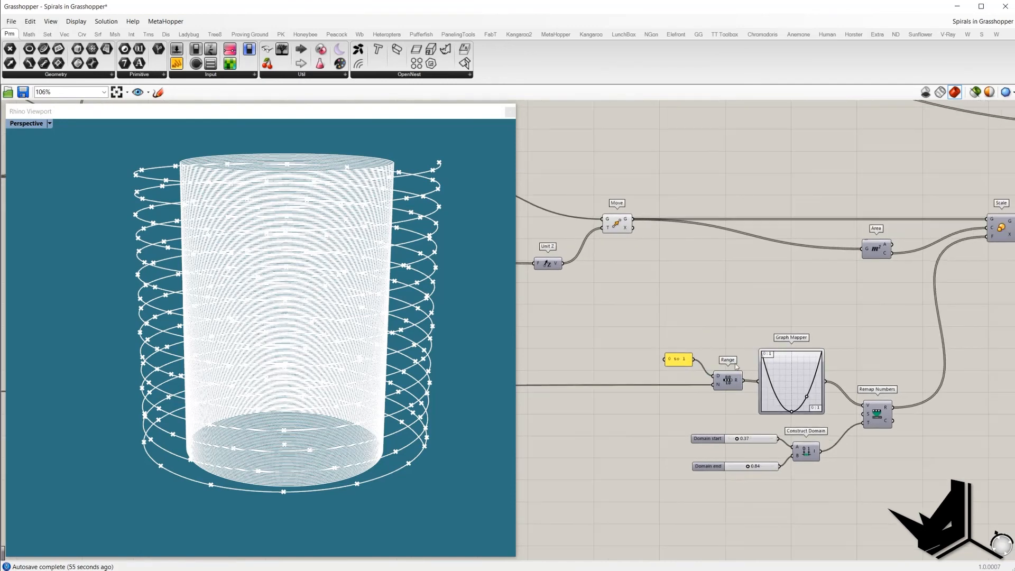
scroll(783, 379, "up", 2)
right_click(793, 364)
right_click(811, 395)
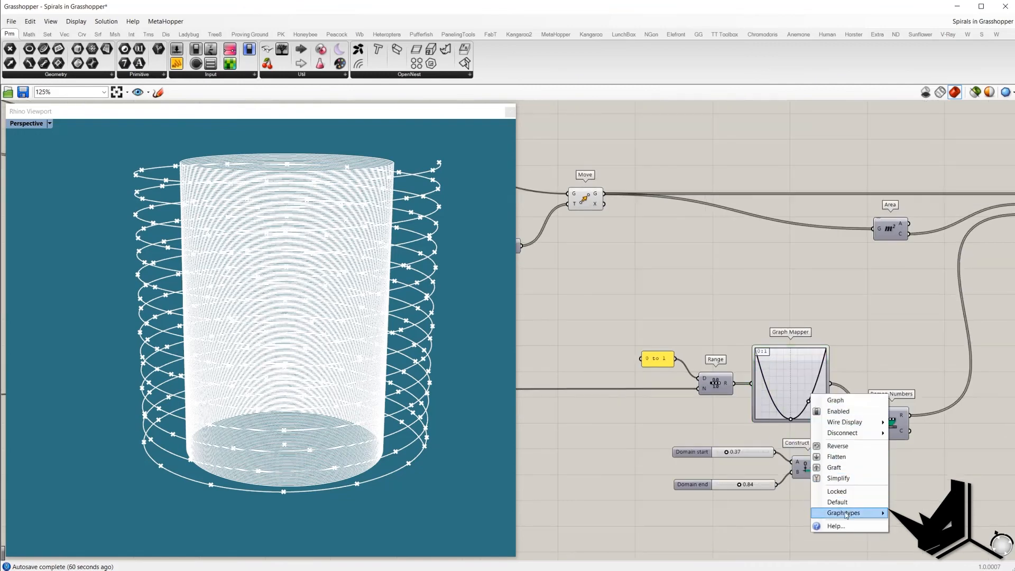
mouse_move(846, 514)
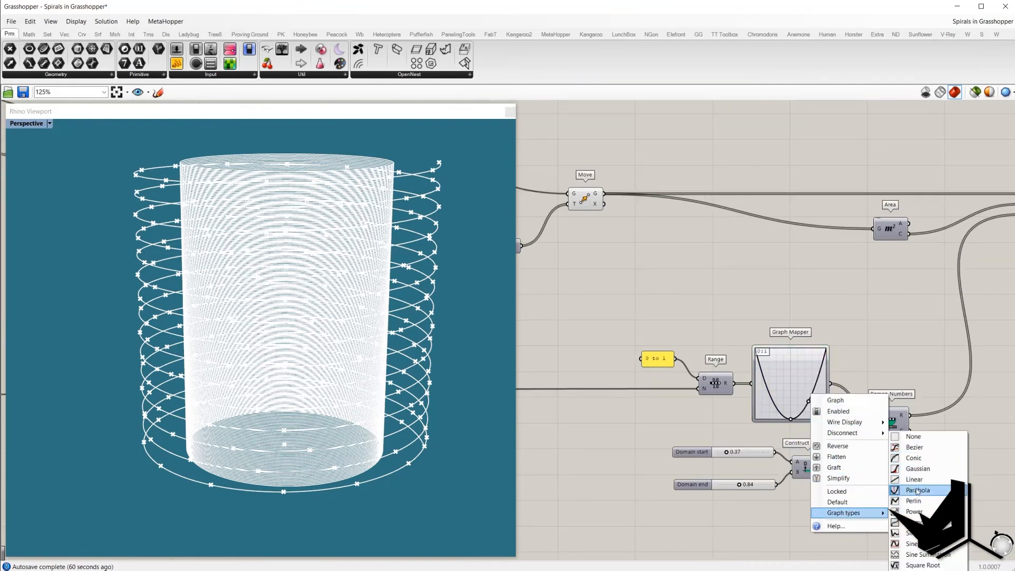
left_click(917, 490)
Step: Select the Construct Domain component with its Domain start and Domain end sliders to highlight them
right_click_drag(875, 429, 775, 438)
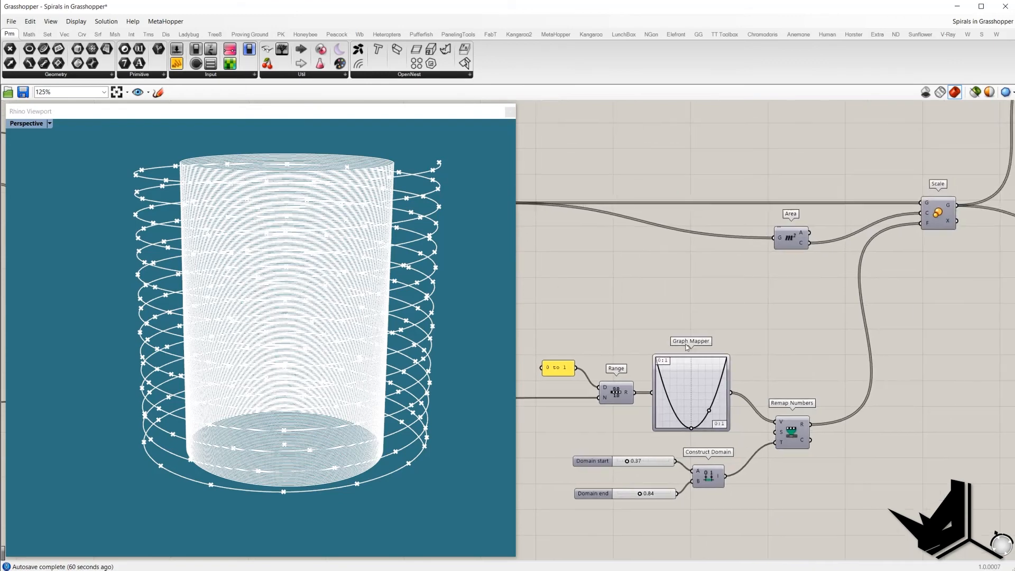
left_click_drag(721, 328, 615, 392)
left_click(780, 349)
right_click_drag(729, 423, 739, 421)
left_click_drag(549, 444, 726, 520)
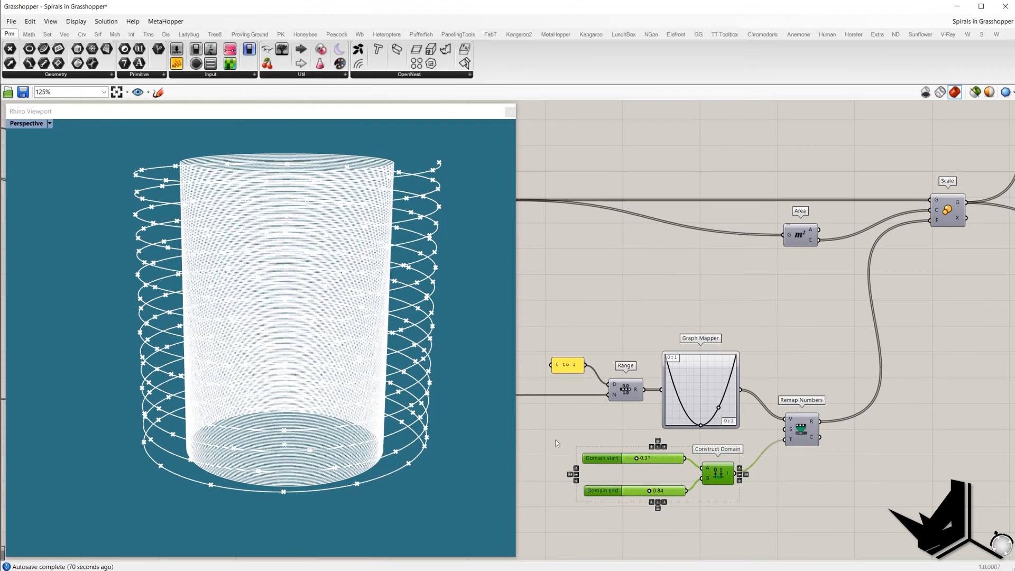
left_click(776, 319)
right_click_drag(776, 319, 755, 340)
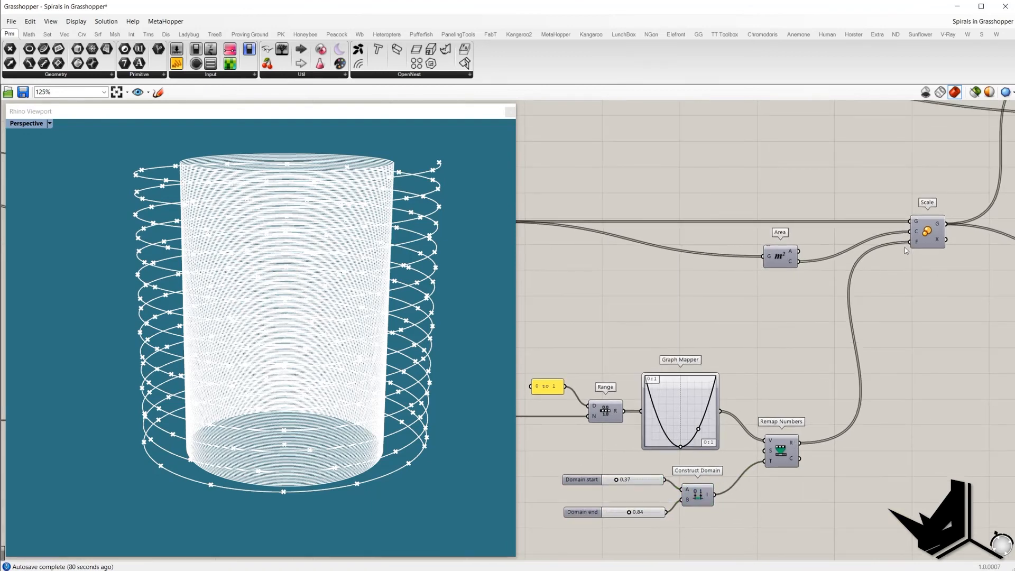
Step: Turn on the Scale component's preview in the viewport
left_click(925, 233)
middle_click(924, 231)
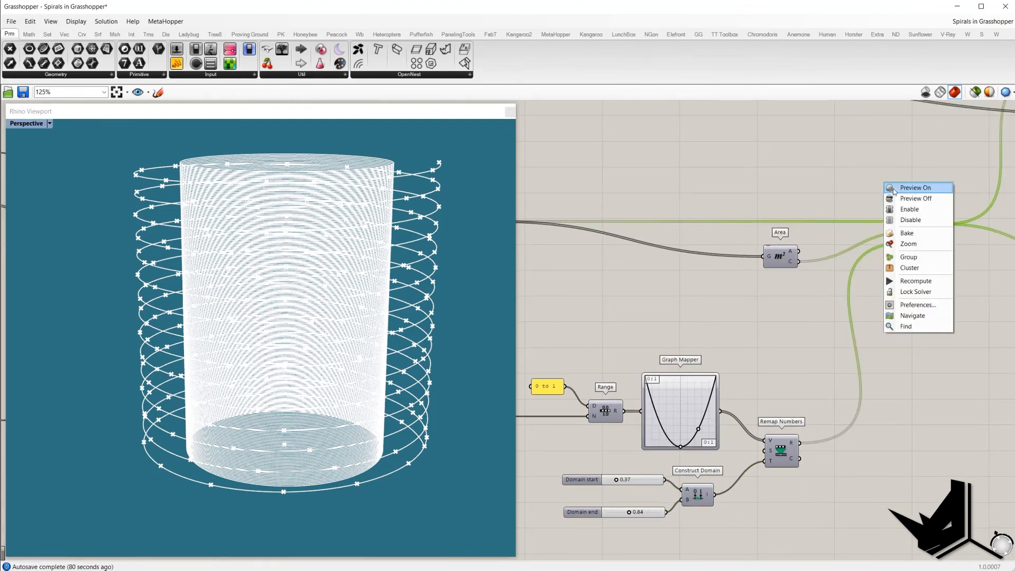
left_click(917, 189)
Step: Turn off the Move component's preview so the scaled hourglass circles show alone
right_click_drag(238, 259, 284, 275)
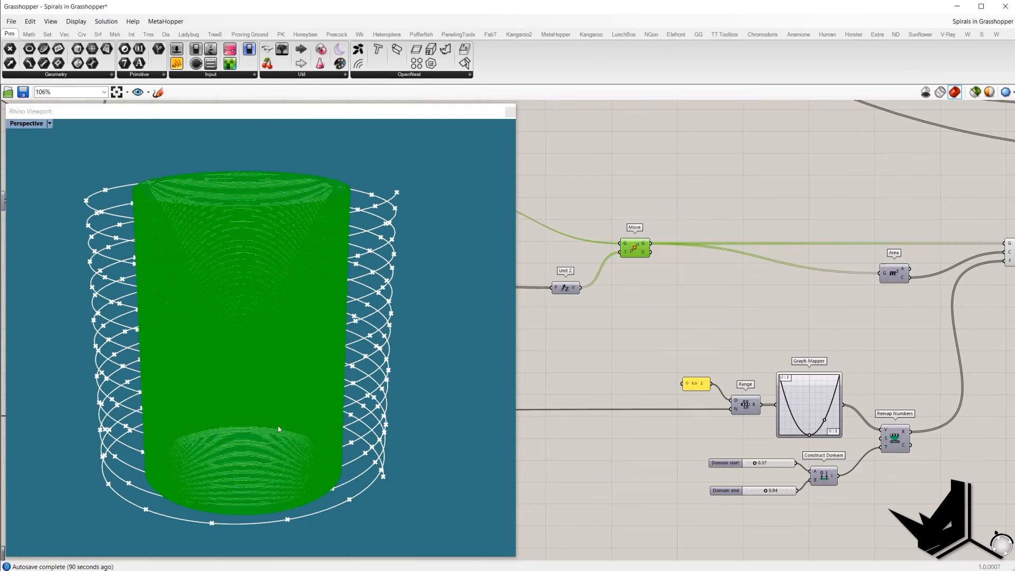
middle_click(655, 212)
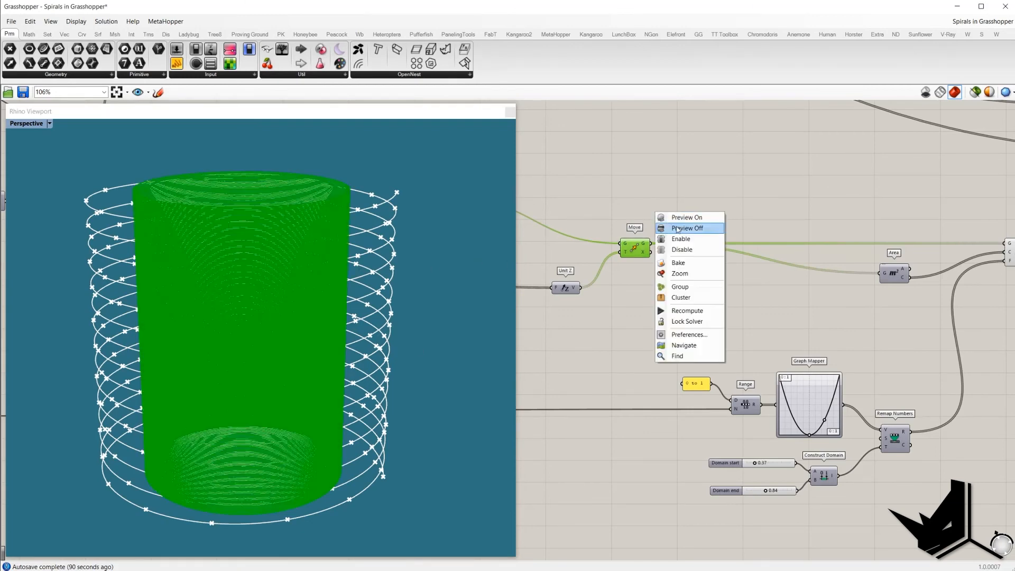
left_click(679, 228)
left_click(672, 220)
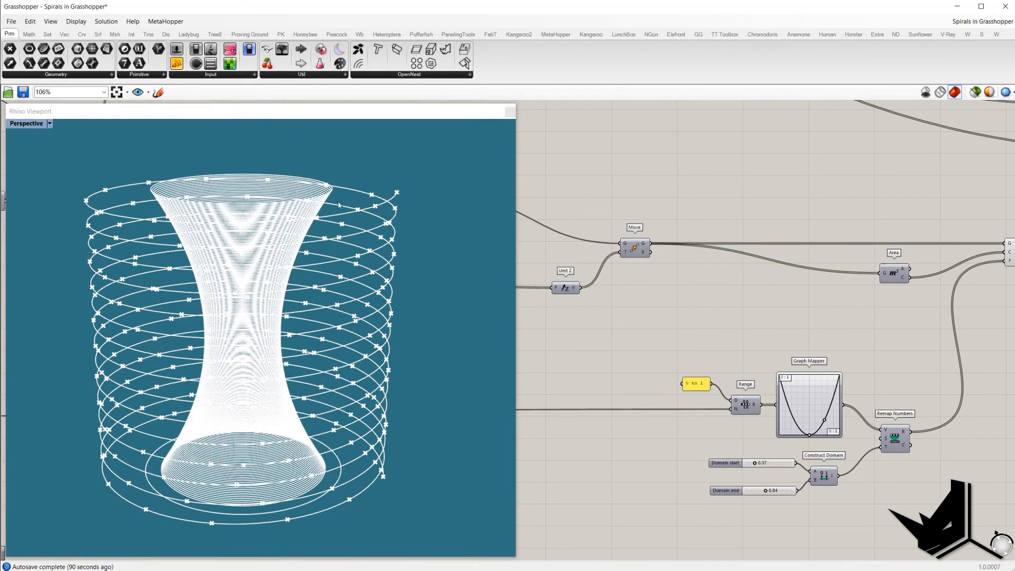
Step: Select the Move component and inspect the Scale component's geometry output
right_click_drag(835, 229, 526, 273)
right_click_drag(692, 276, 883, 294)
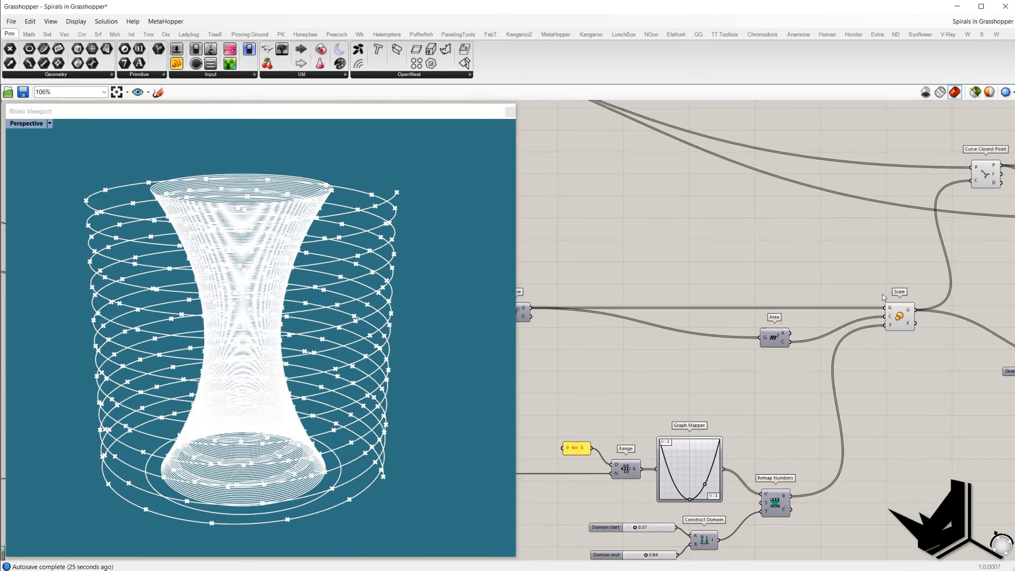
scroll(829, 275, "down", 5)
scroll(659, 182, "up", 5)
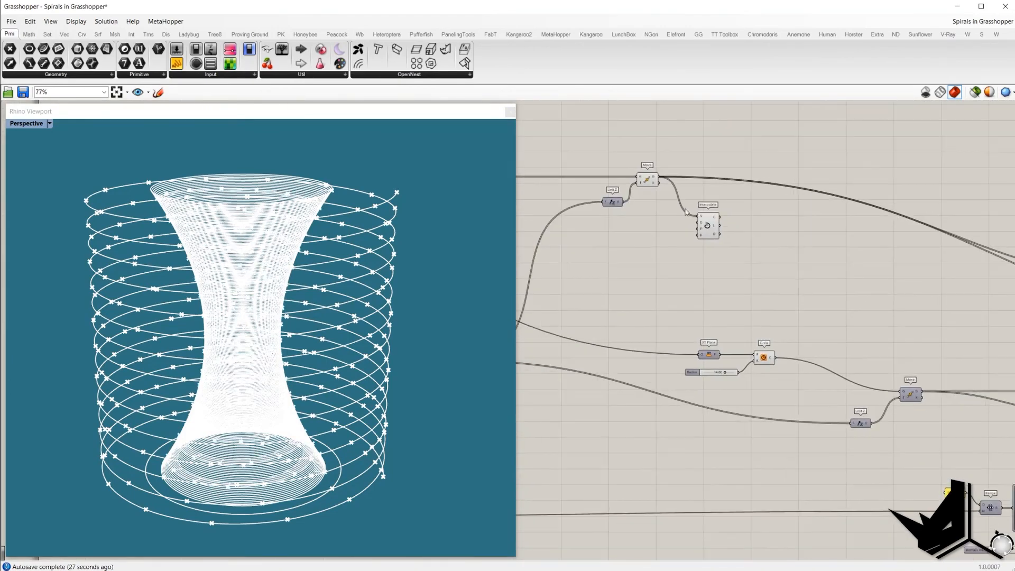
left_click(645, 181)
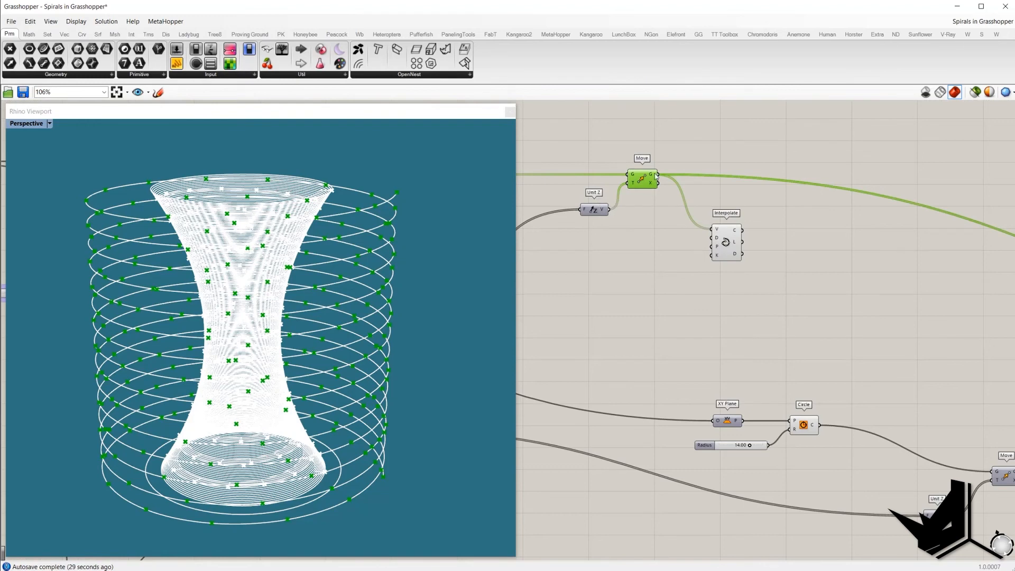
scroll(641, 180, "down", 3)
scroll(869, 325, "up", 3)
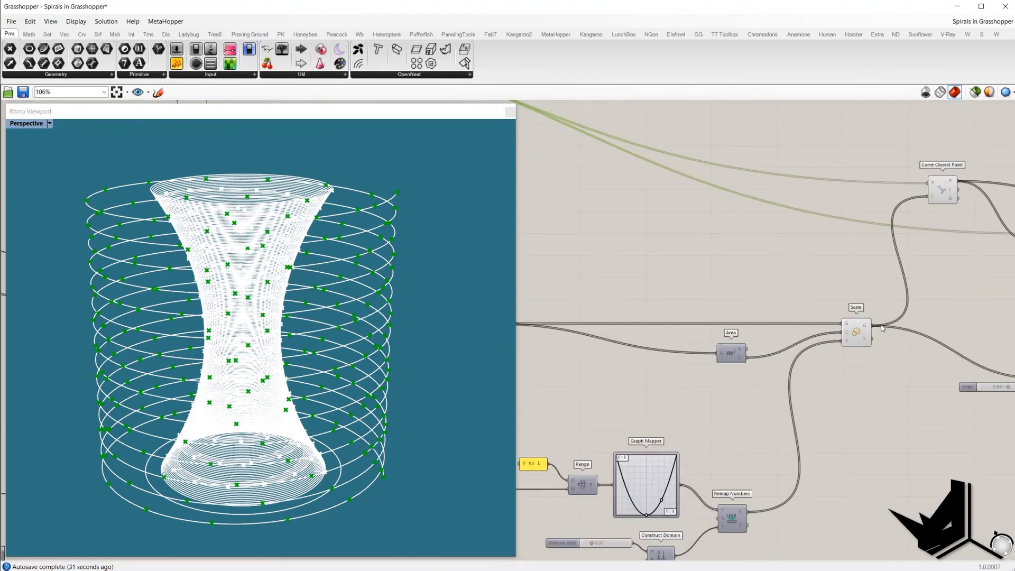
mouse_move(866, 328)
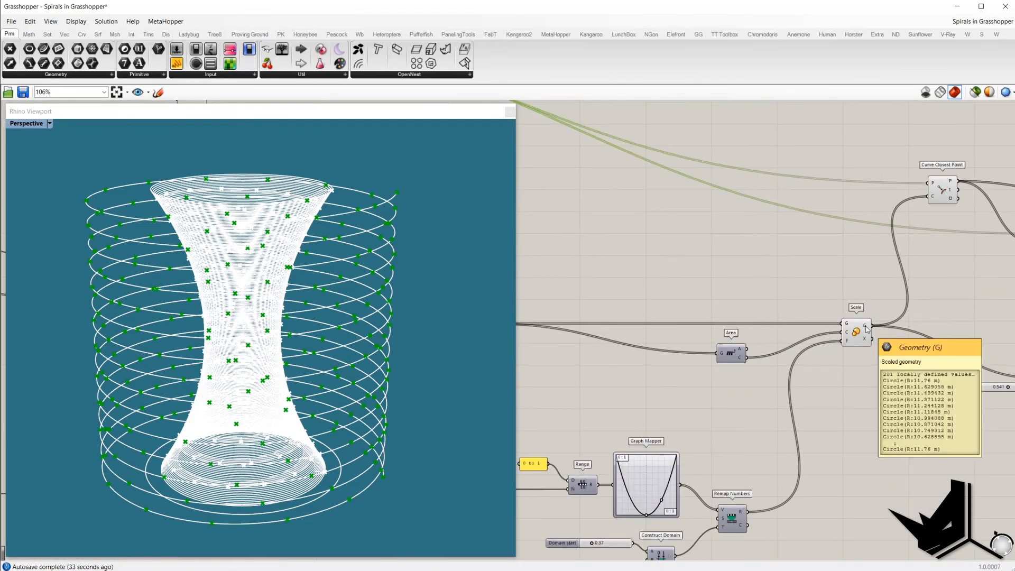
scroll(866, 329, "down", 1)
right_click_drag(740, 283, 932, 329)
right_click_drag(752, 275, 959, 347)
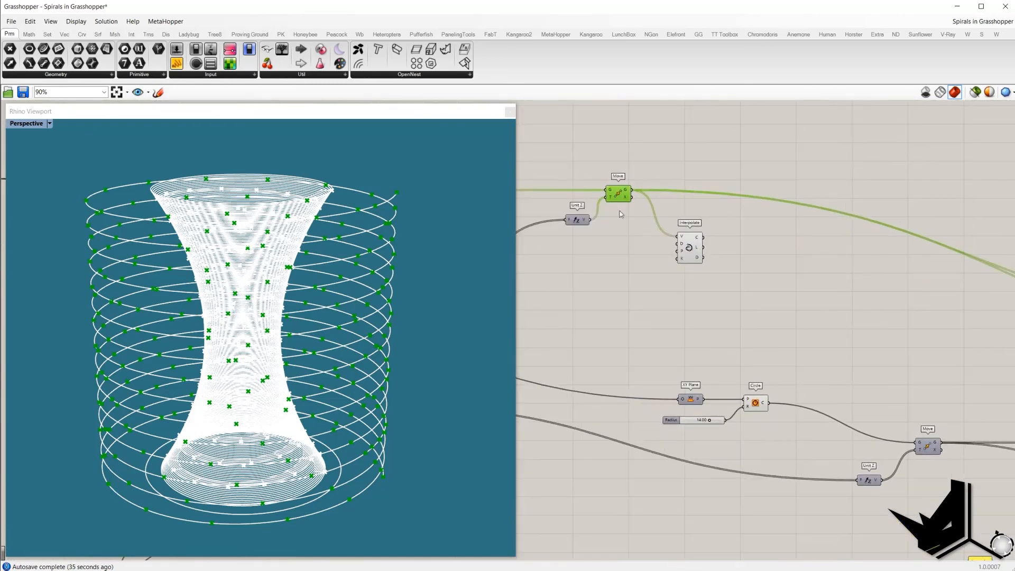
scroll(621, 214, "up", 1)
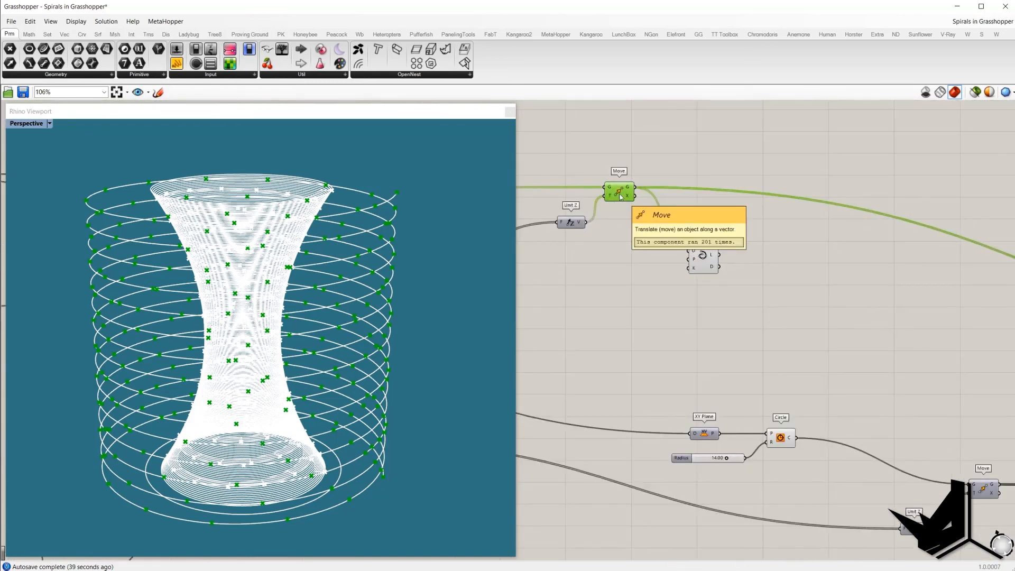
Step: Select the Scale and Curve Closest Point components to highlight their geometry in the viewport
left_click_drag(610, 188, 594, 207)
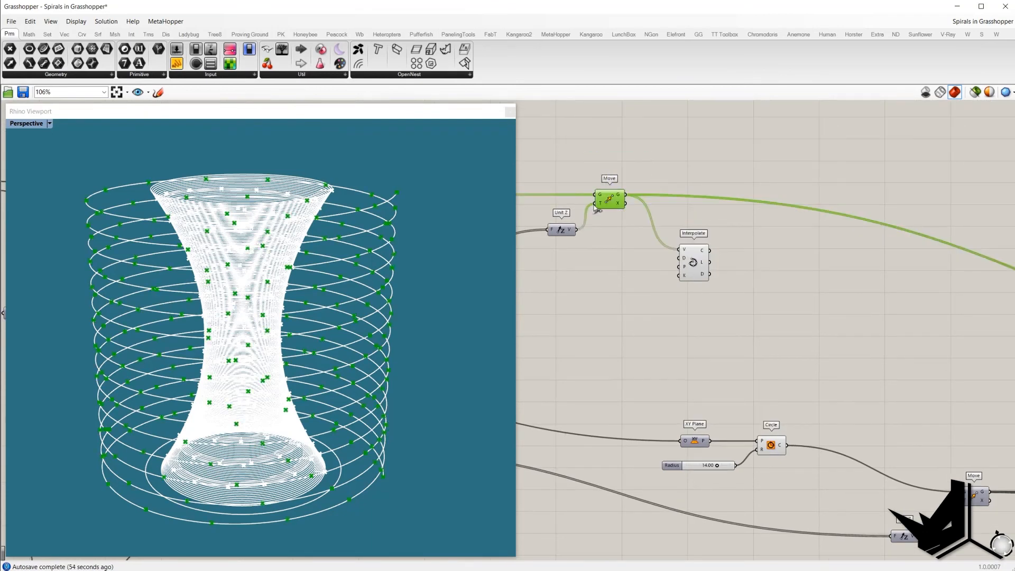
left_click_drag(583, 166, 649, 226)
scroll(649, 227, "down", 2)
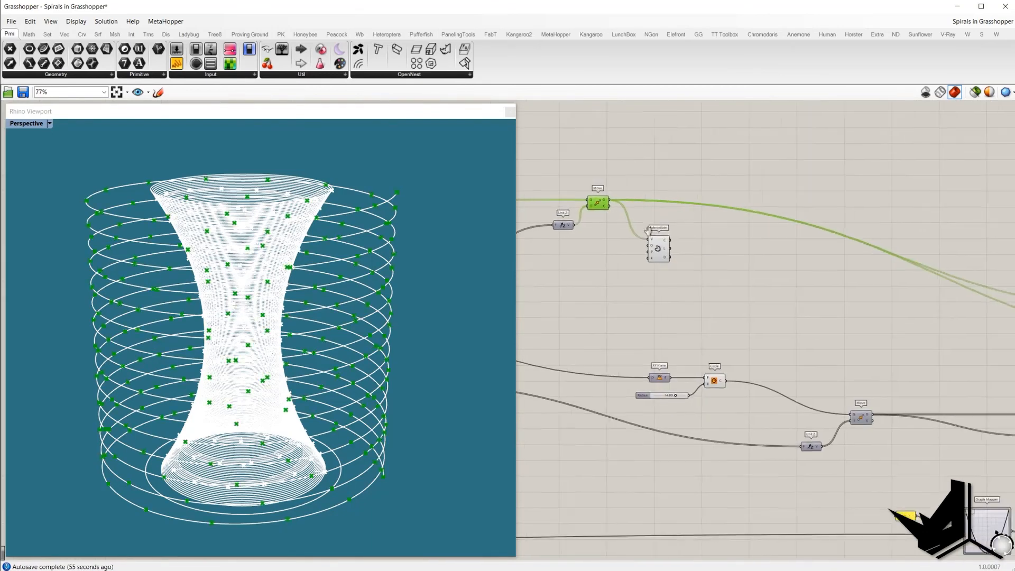
right_click_drag(846, 317, 650, 293)
scroll(907, 395, "up", 4)
left_click(907, 396)
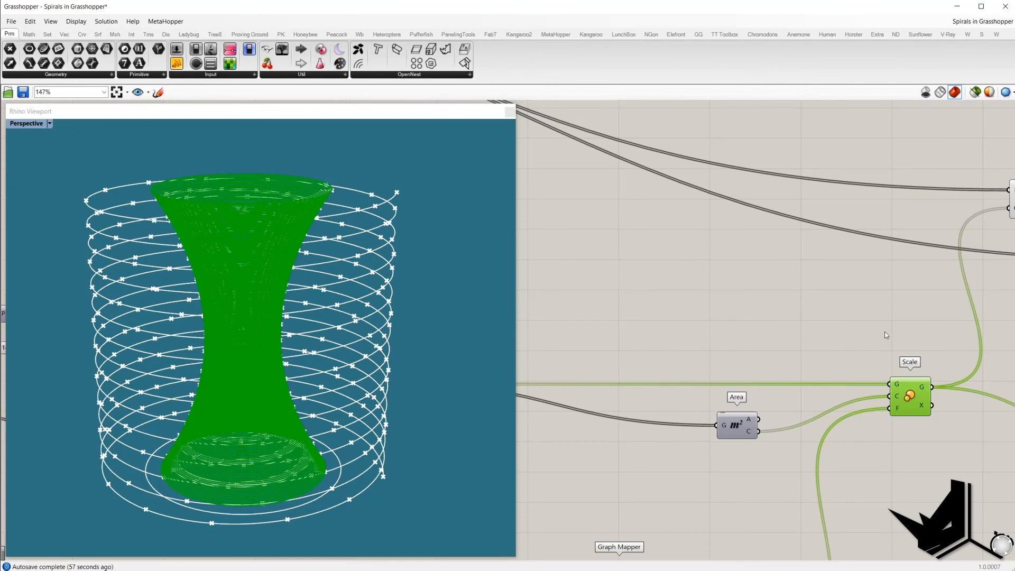
mouse_move(899, 316)
right_mouse_down()
mouse_move(738, 291)
mouse_move(802, 304)
right_mouse_up()
scroll(803, 304, "down", 1)
left_click_drag(849, 161, 959, 230)
right_click_drag(887, 159, 791, 174)
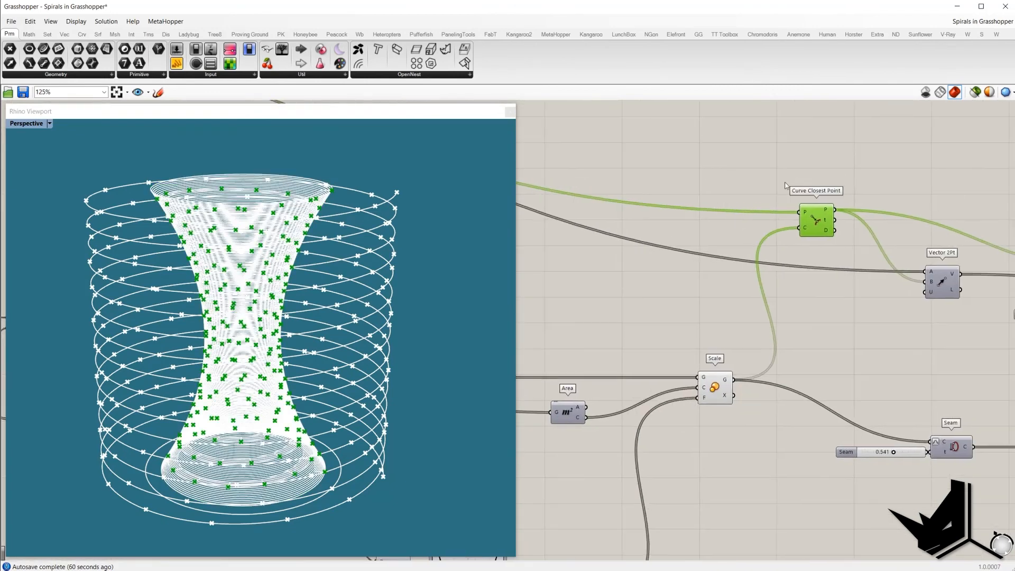
left_click_drag(783, 171, 863, 250)
left_click(835, 164)
mouse_move(805, 215)
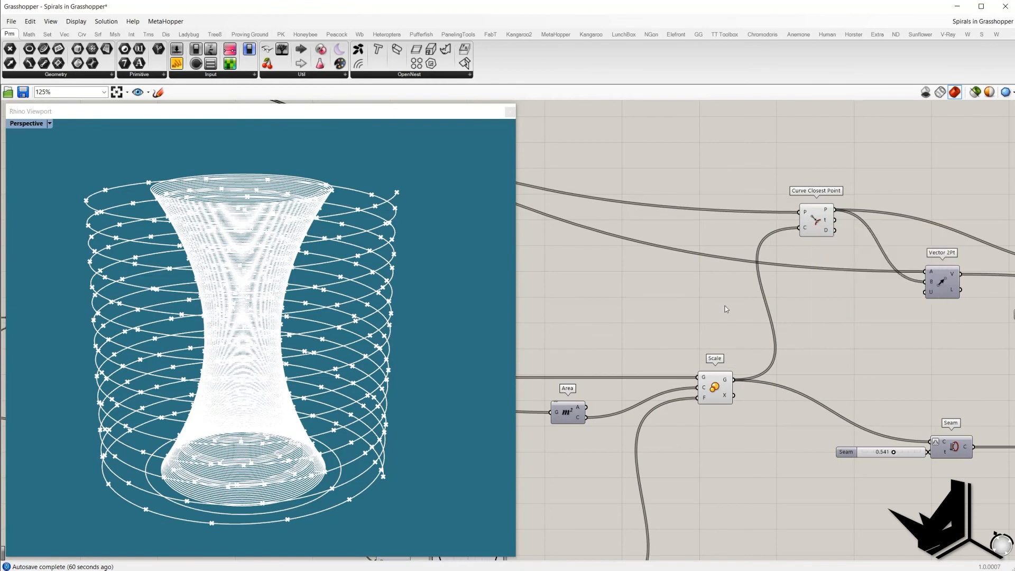
left_click(718, 385)
left_click(814, 219)
middle_click(815, 221)
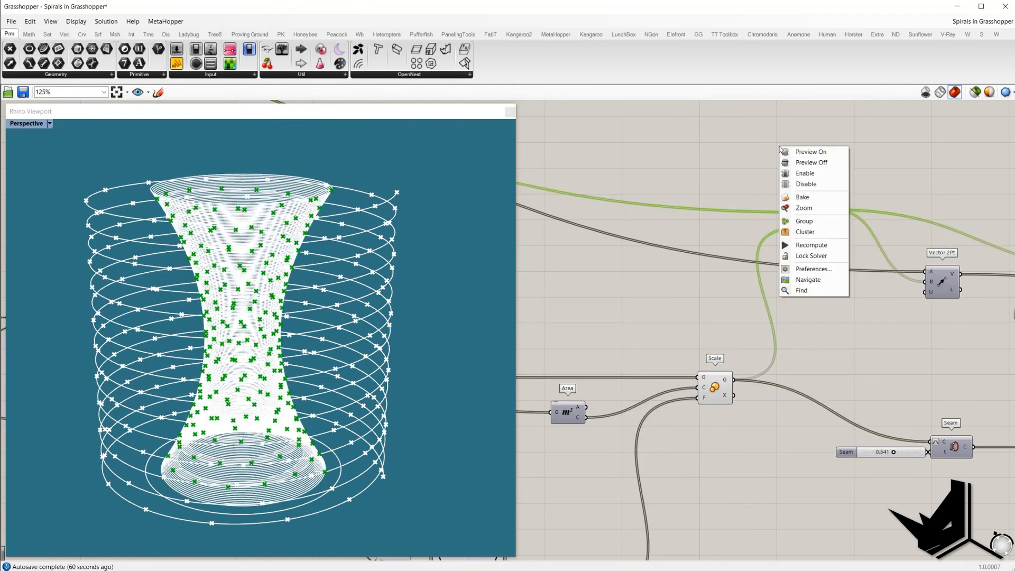
left_click(684, 163)
left_click(821, 222)
right_click_drag(359, 237, 359, 258)
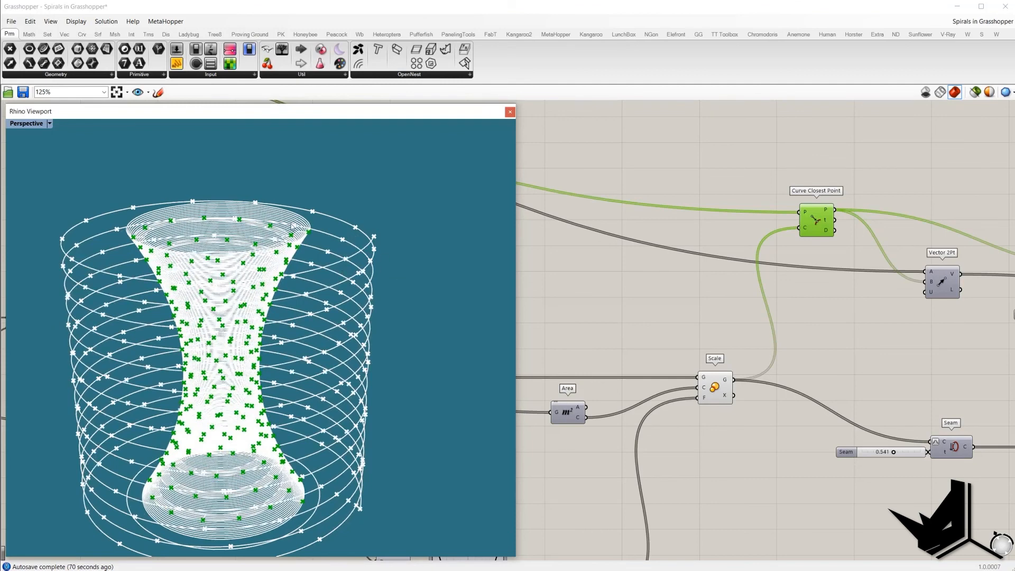
right_click_drag(821, 236, 589, 254)
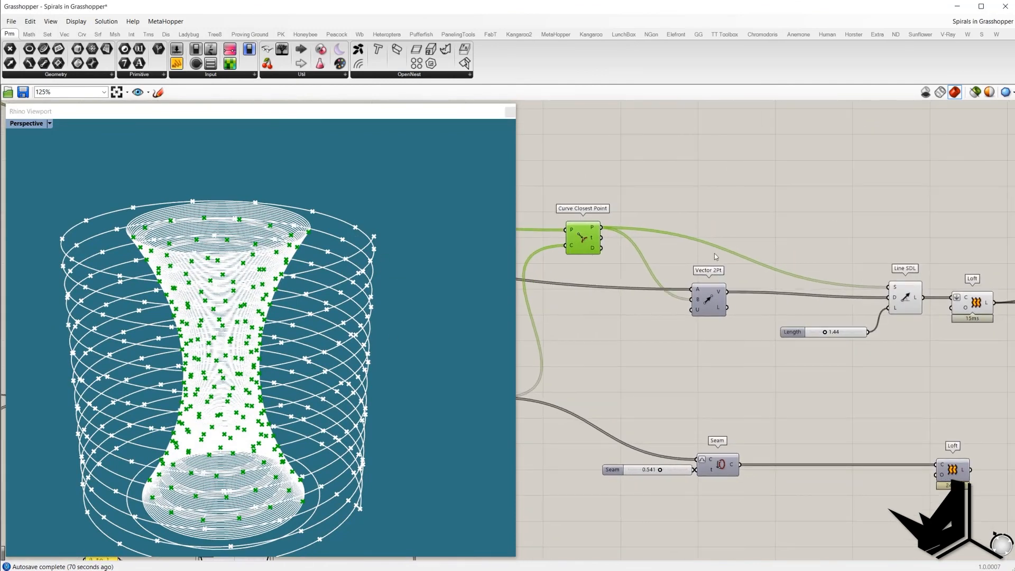
right_click_drag(628, 190, 735, 188)
Step: Add an Interpolate component and connect the Curve Closest Point points to its vertices input
double_click(747, 178)
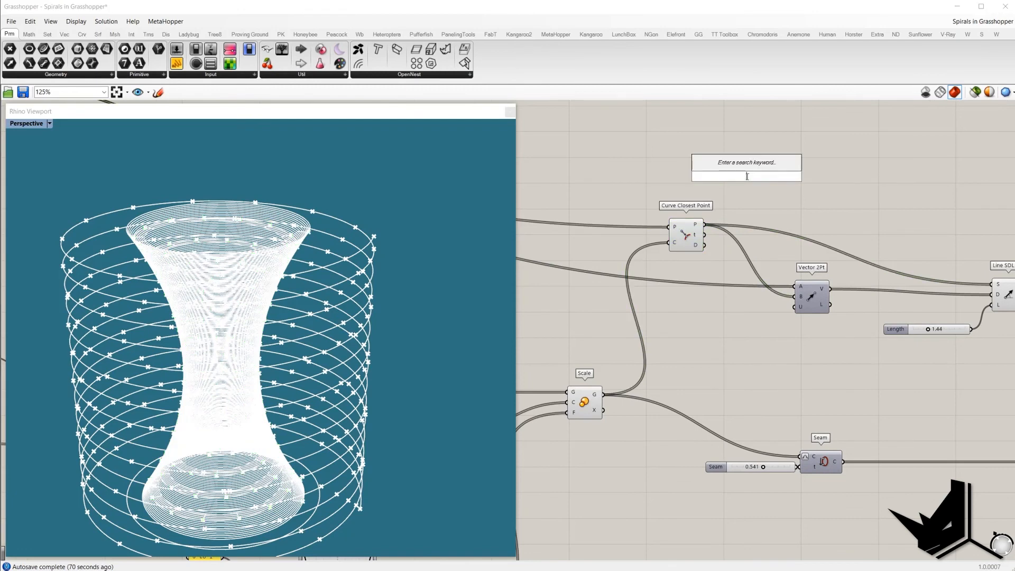
type("inter")
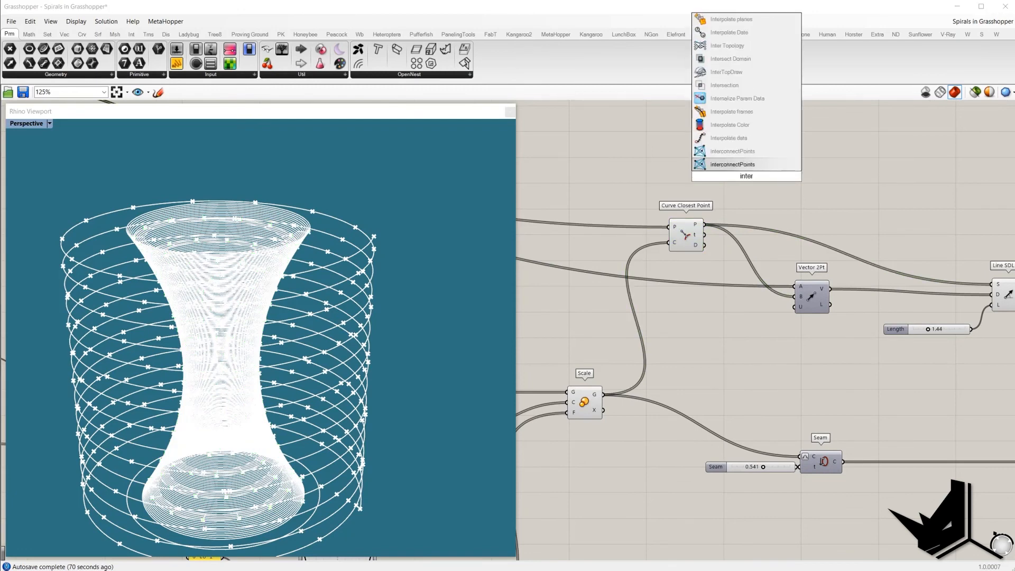
type("pol")
left_click(750, 98)
left_click_drag(705, 224, 771, 171)
Step: Select the upstream spiral components and turn off their previews
scroll(378, 305, "down", 3)
right_click_drag(338, 331, 319, 304)
scroll(657, 240, "down", 5)
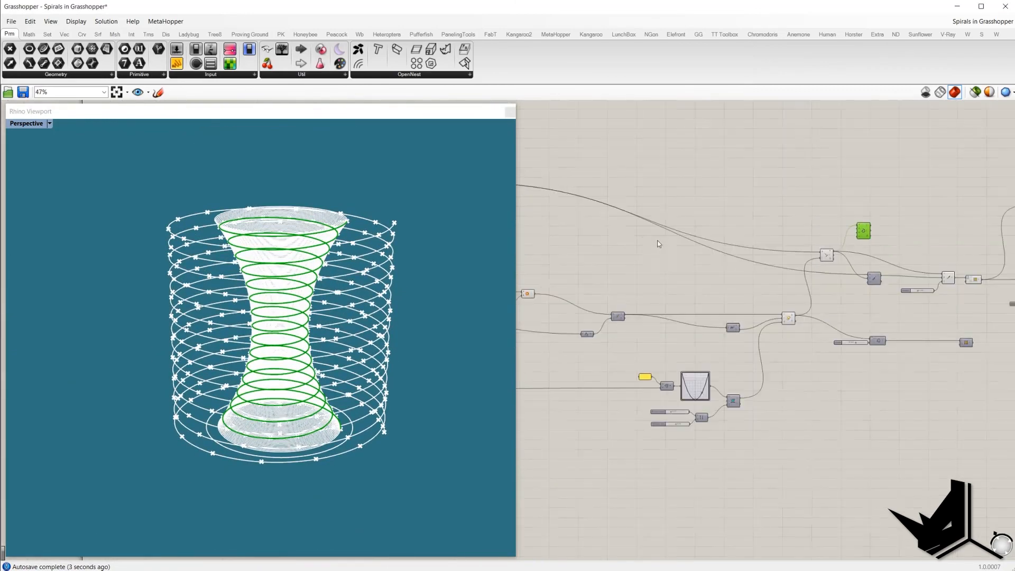
right_click_drag(658, 241, 816, 271)
left_click_drag(656, 267, 594, 199)
right_click(645, 162)
left_click(662, 182)
right_click_drag(780, 202, 626, 181)
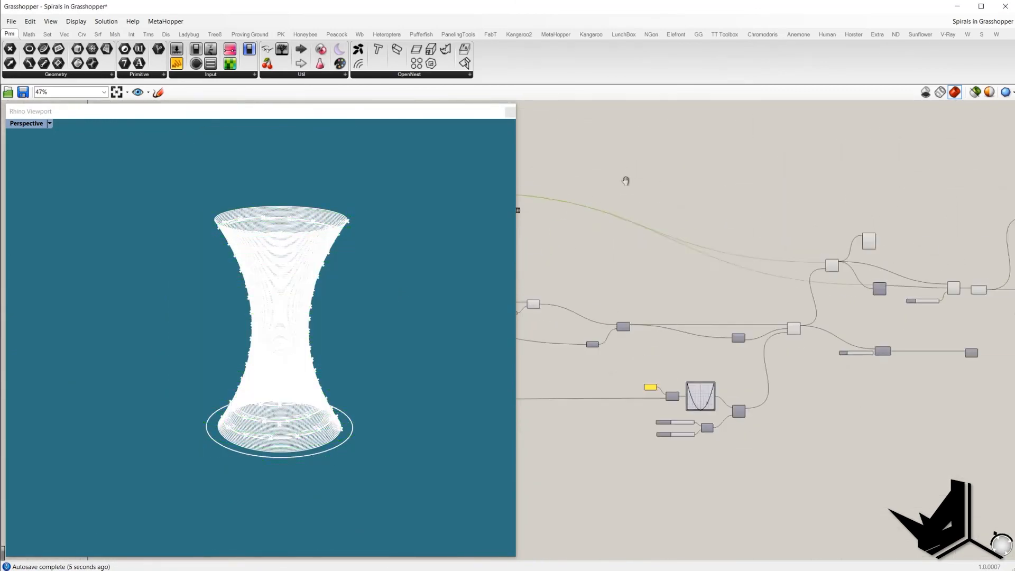
Step: Turn off the preview of the Scale and Curve Closest Point components so only the interpolated spiral shows
scroll(909, 308, "up", 3)
left_click_drag(766, 369, 669, 204)
right_click(676, 145)
left_click(703, 160)
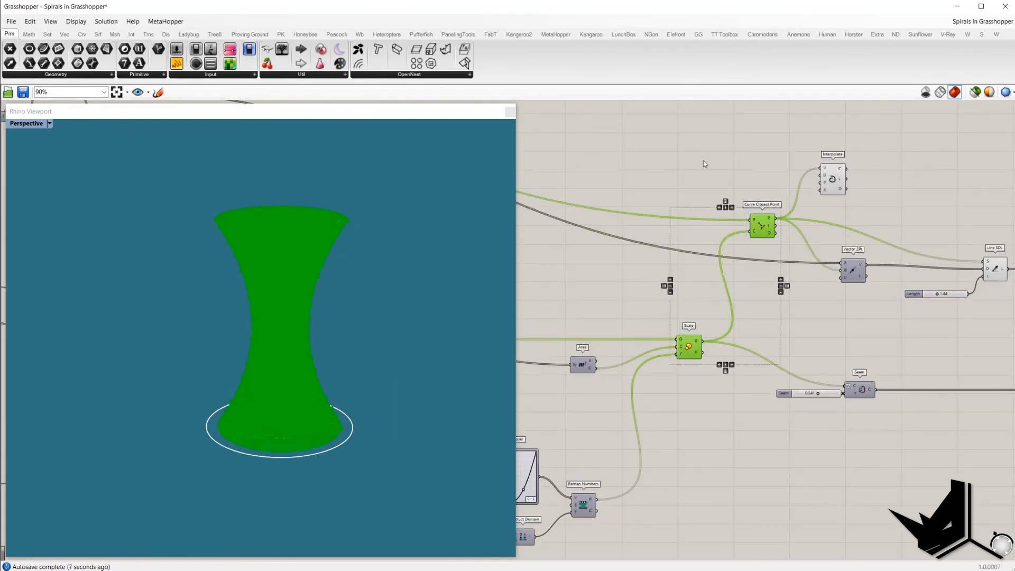
left_click(810, 205)
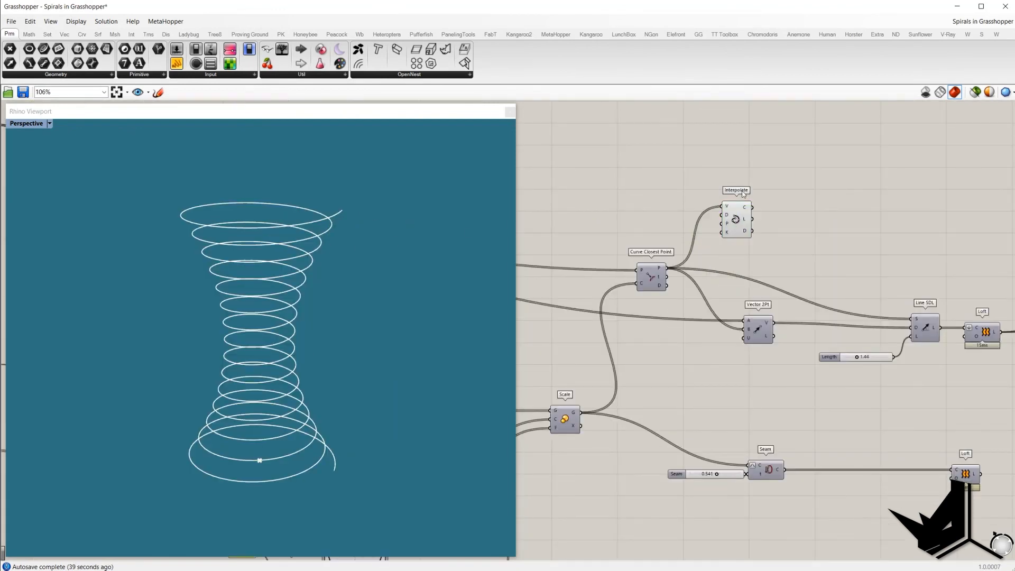
Step: Reposition the Interpolate component and turn on the preview of the Curve Closest Point component
left_click_drag(734, 226, 755, 233)
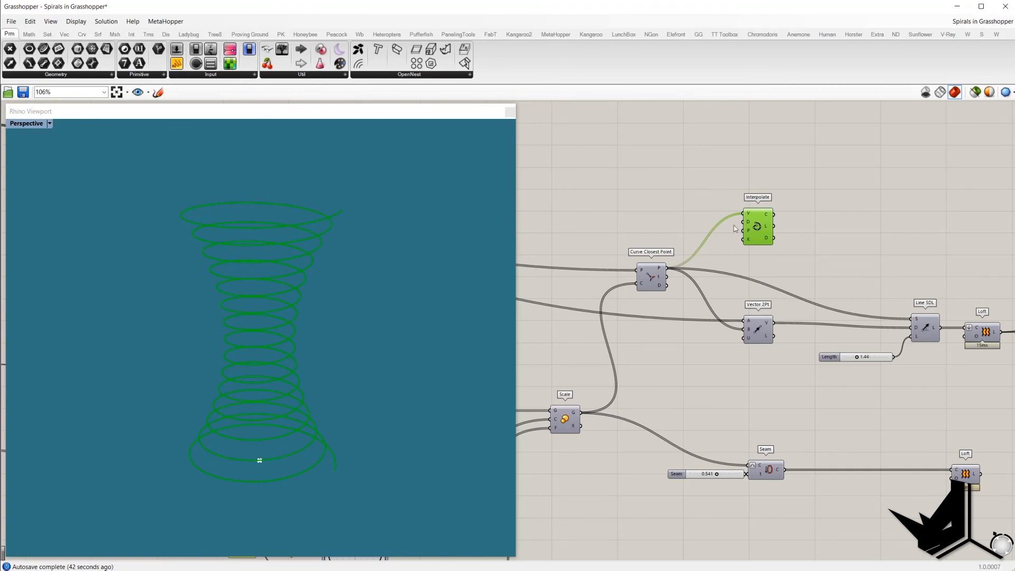
mouse_move(747, 222)
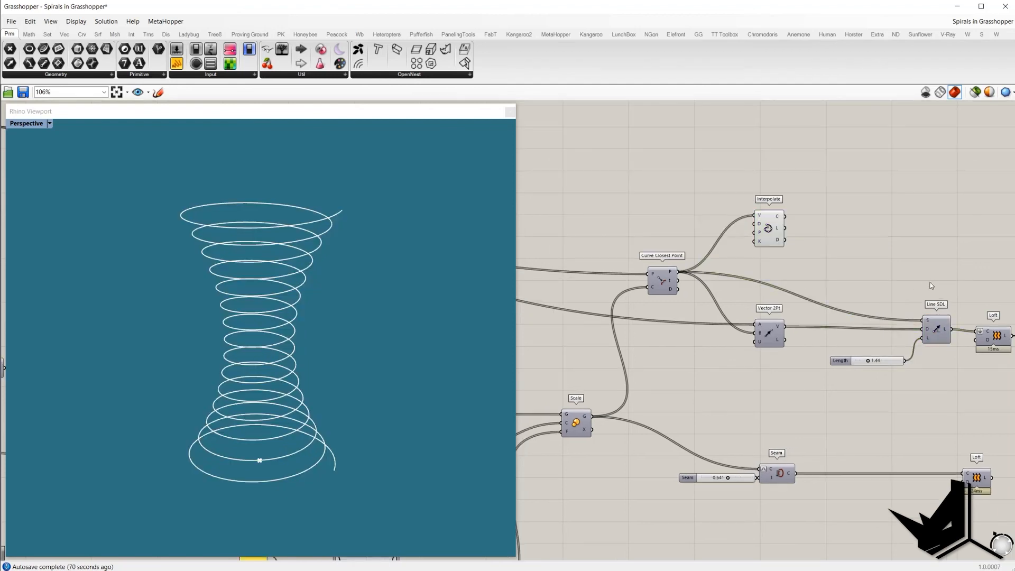
left_click(936, 324)
middle_click(896, 267)
left_click(897, 248)
right_click(667, 281)
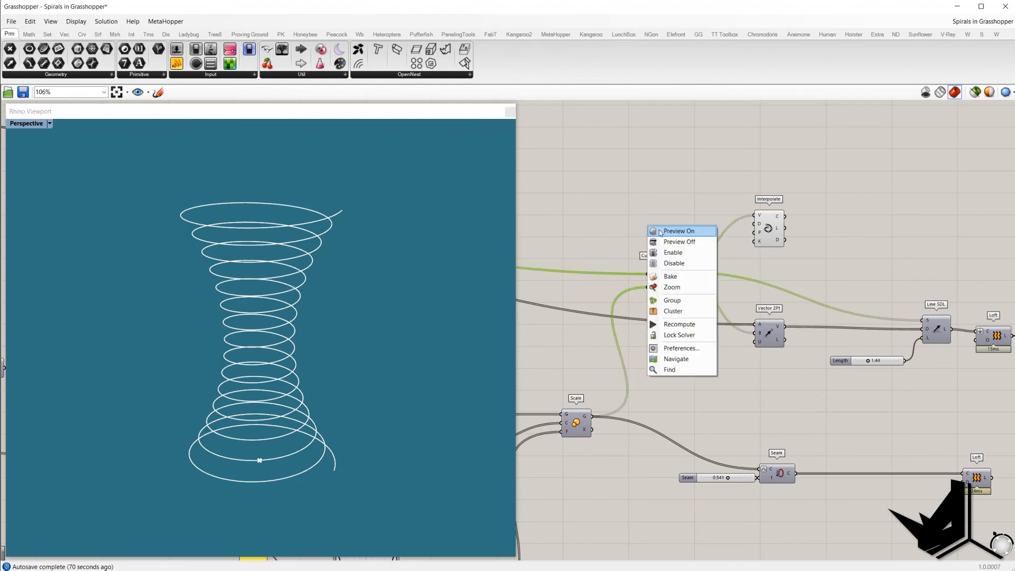
left_click(657, 233)
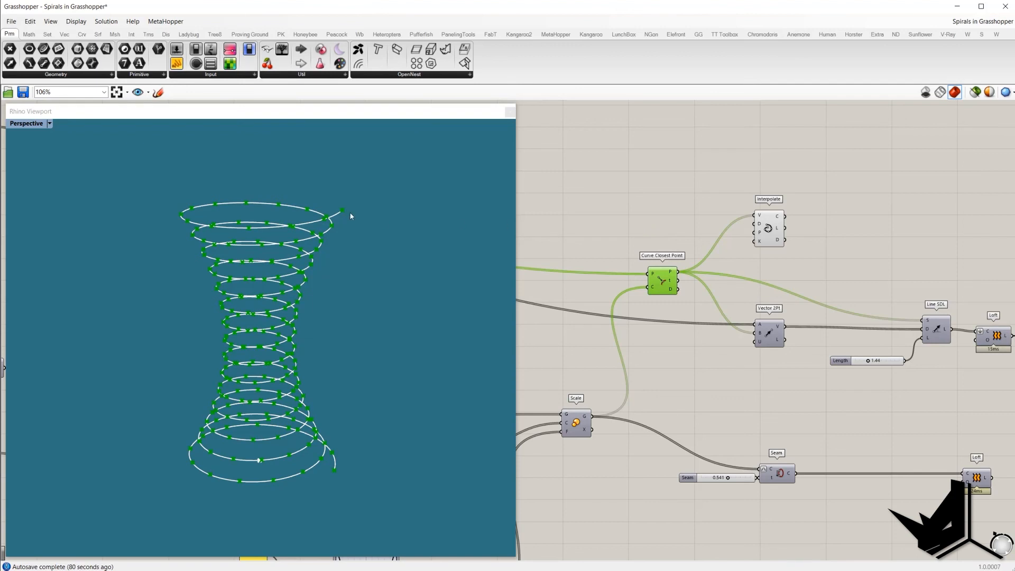
Step: Select the Length slider, Curve Closest Point and Move components to inspect their geometry in the viewport
left_click_drag(833, 351, 907, 375)
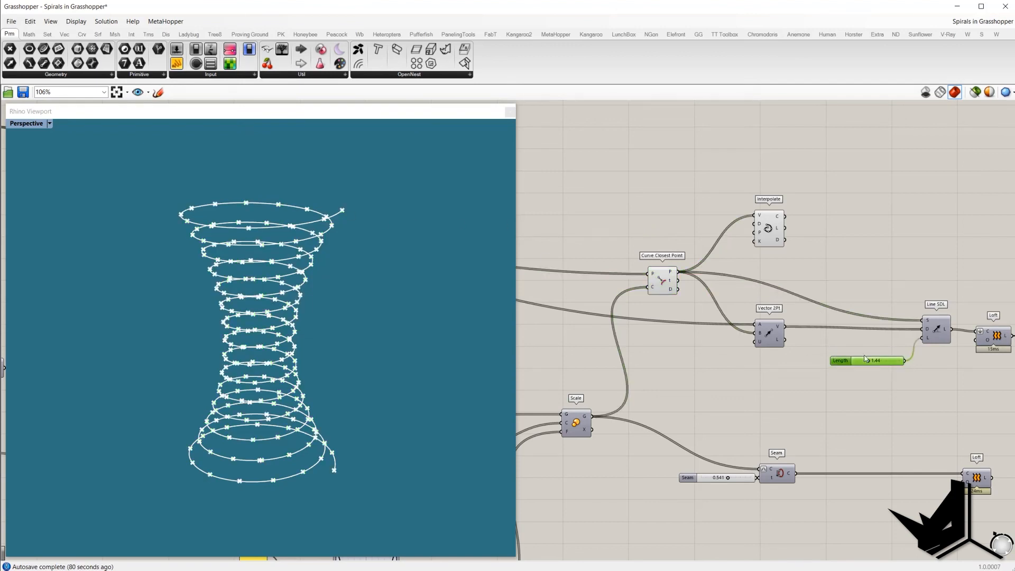
left_click(916, 386)
right_click_drag(751, 310, 811, 325)
left_click(718, 290)
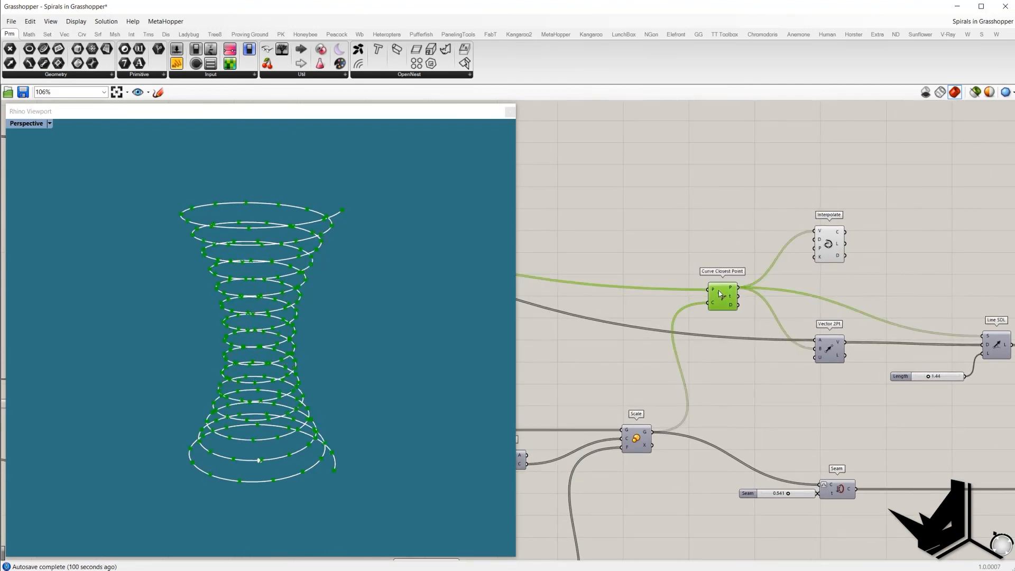
scroll(643, 264, "down", 3)
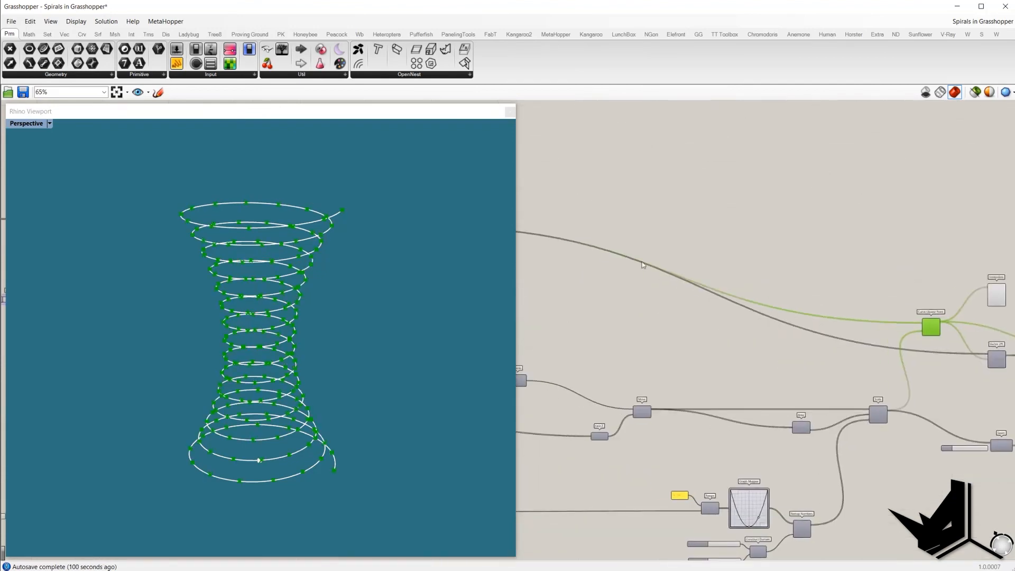
right_click_drag(642, 262, 810, 296)
scroll(628, 261, "up", 4)
left_click(548, 265)
middle_click(569, 213)
left_click(582, 222)
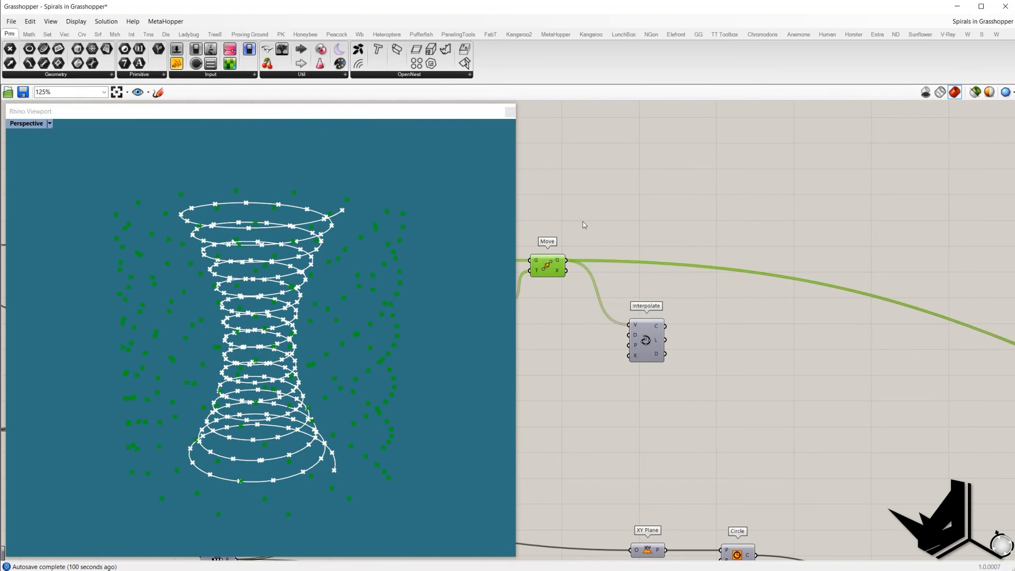
Step: Add a Line component connecting the moved points to the Curve Closest Point points
scroll(618, 236, "down", 6)
double_click(739, 225)
type("l")
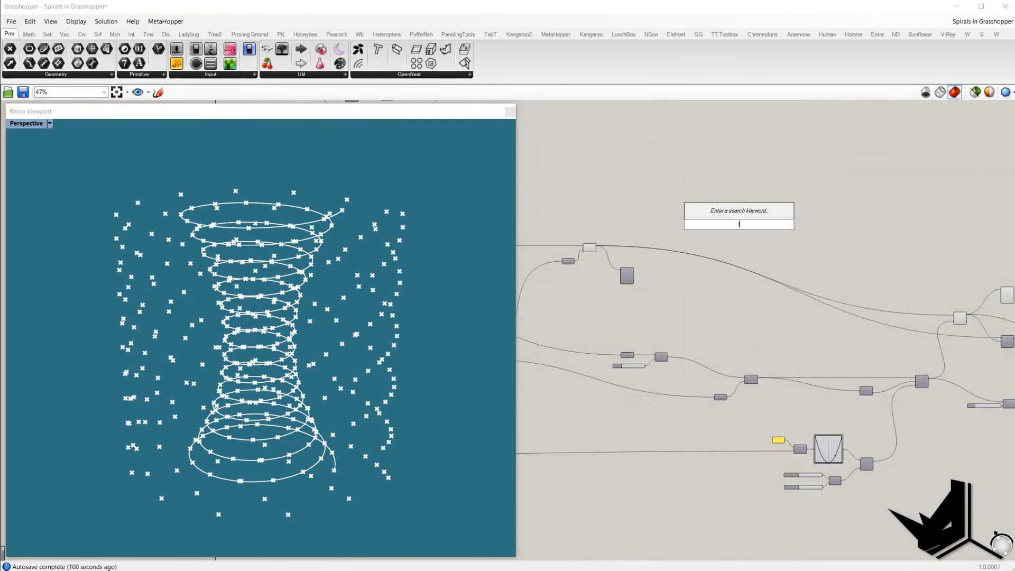
type("ine")
left_click(715, 202)
scroll(606, 248, "up", 2)
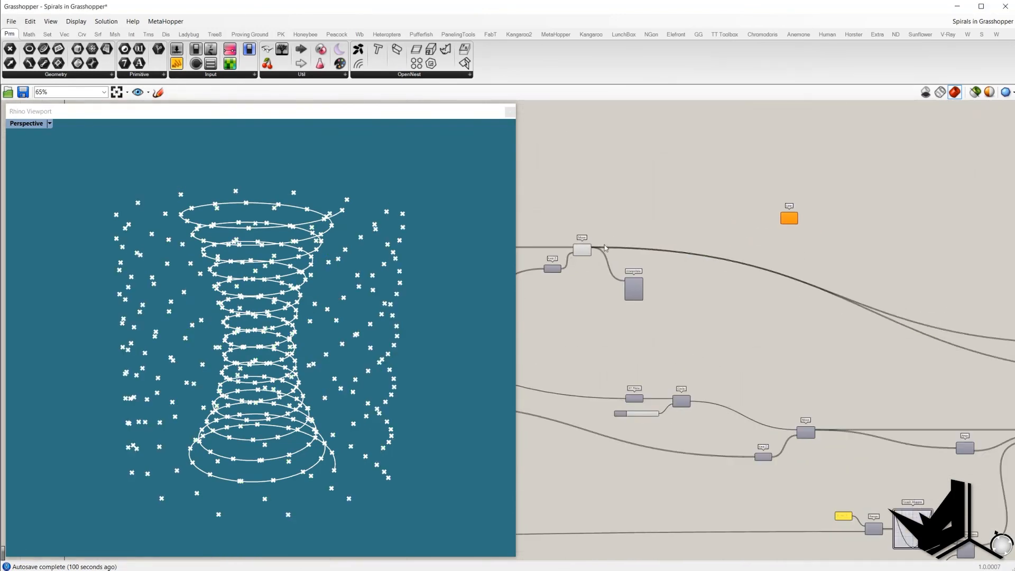
left_click_drag(591, 248, 897, 272)
scroll(630, 246, "down", 4)
scroll(896, 292, "up", 6)
scroll(311, 228, "down", 5)
right_click_drag(311, 227, 316, 241)
scroll(316, 240, "up", 5)
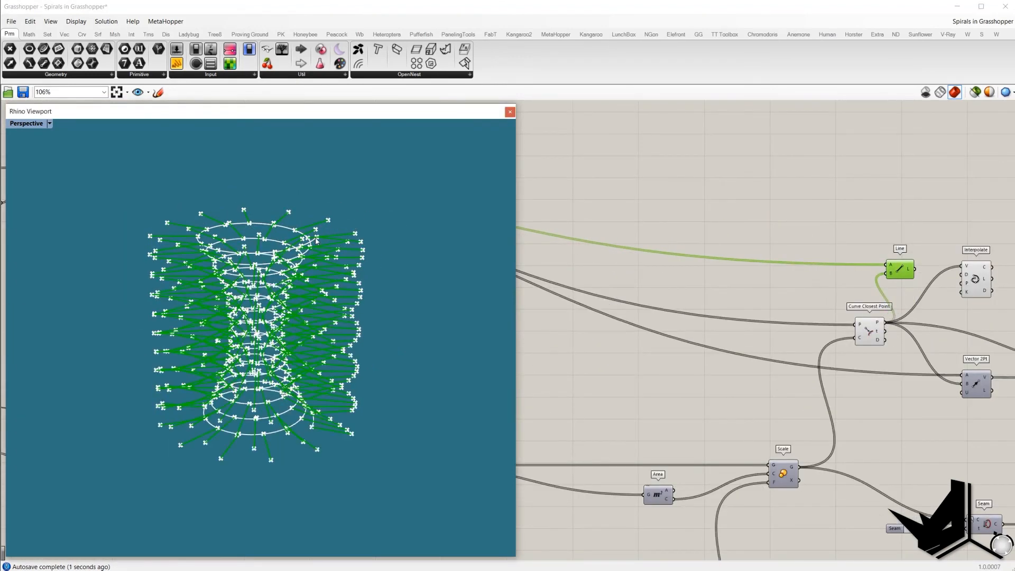
Step: Select and delete the Line component
left_click(906, 272)
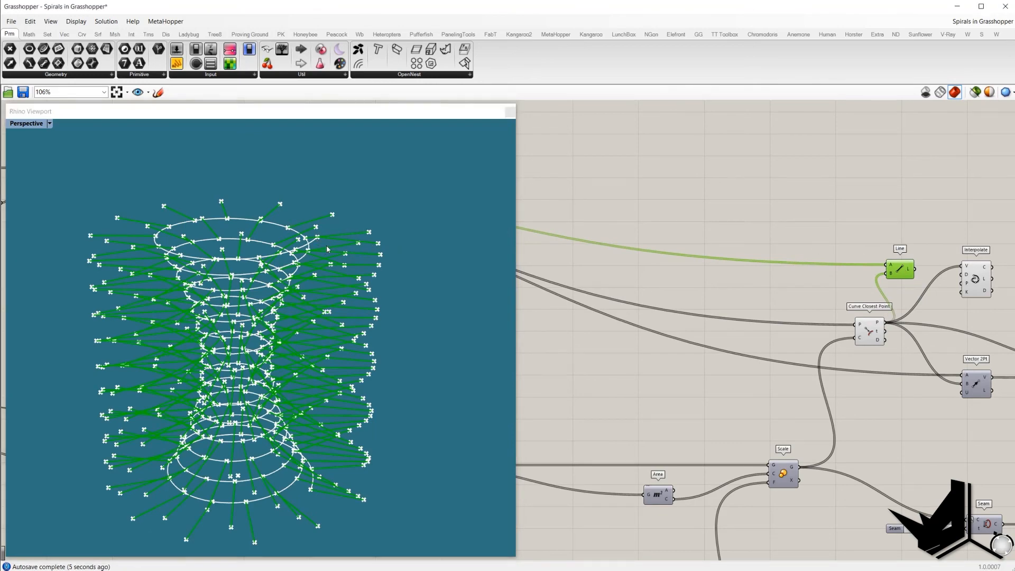
right_click_drag(867, 253, 670, 208)
key("Delete")
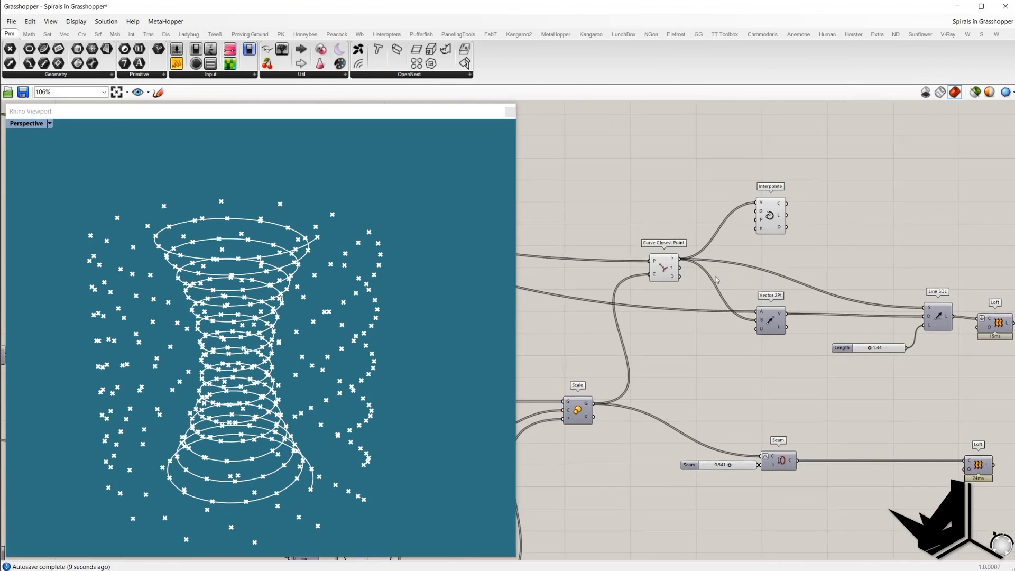
Step: Select the Curve Closest Point, Vector 2Pt, Line SDL and Interpolate components to inspect their geometry
left_click(666, 270)
left_click(772, 322)
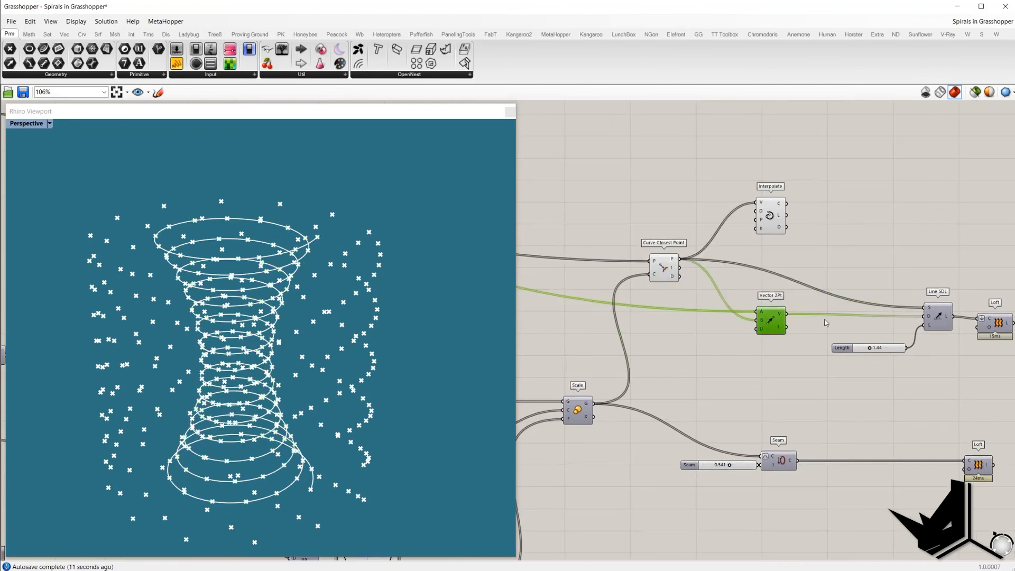
right_click_drag(800, 320, 728, 318)
left_click_drag(702, 302, 703, 305)
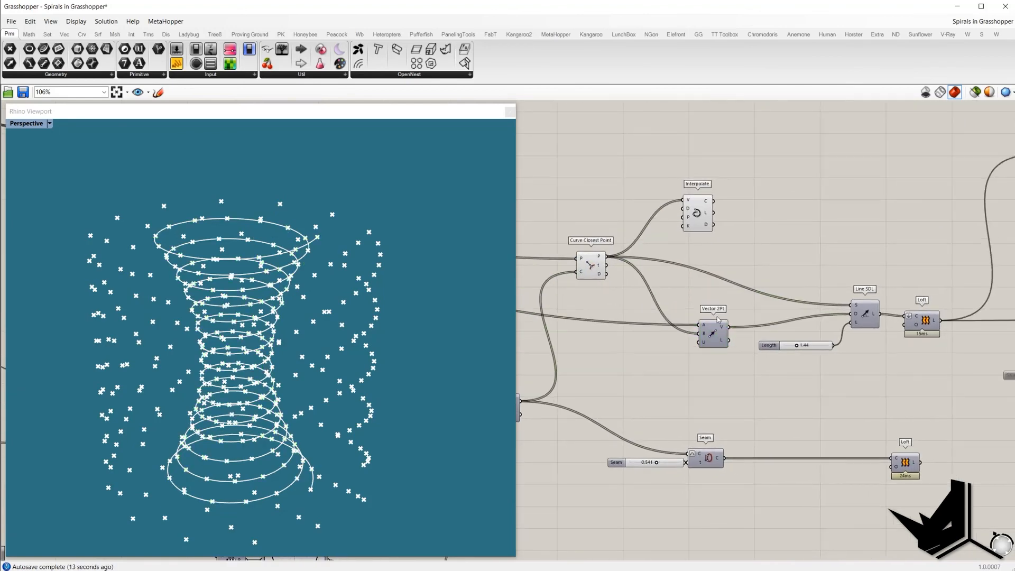
left_click(860, 316)
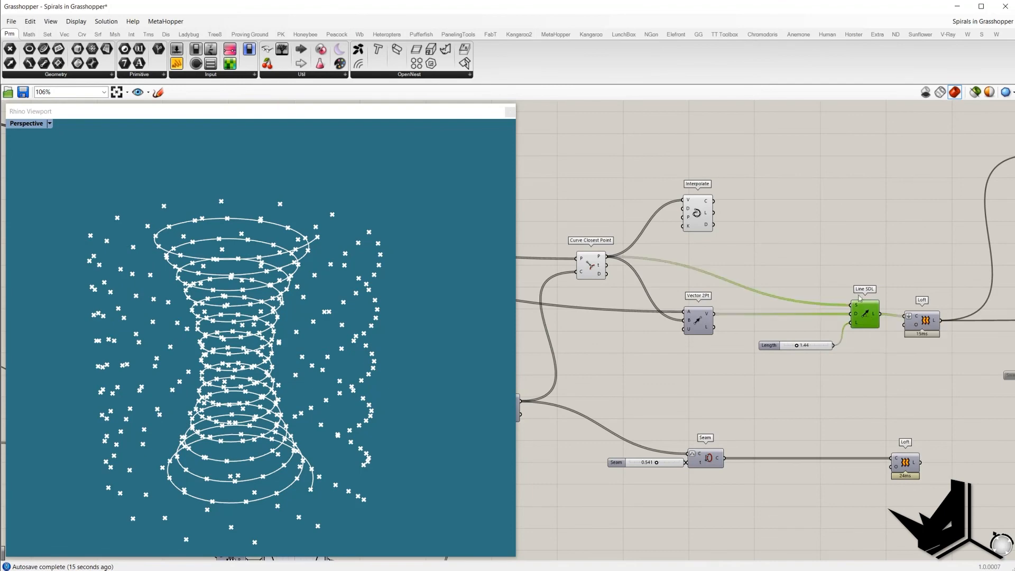
right_click(850, 249)
left_click_drag(777, 274, 575, 176)
right_click(598, 151)
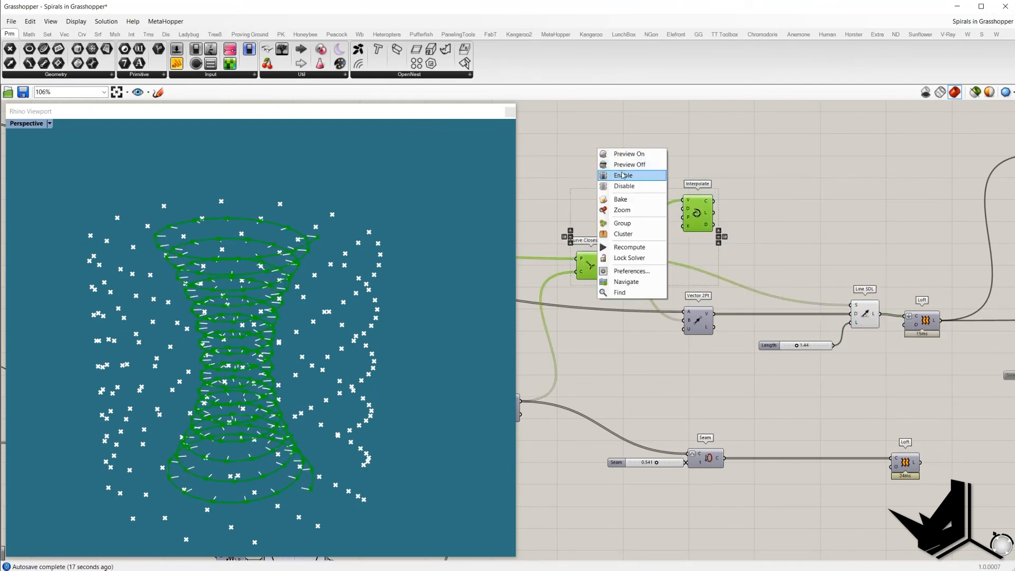
left_click(614, 174)
Step: Turn off the previews of the interpolated spiral and the moved point components
scroll(628, 177, "down", 4)
right_click_drag(629, 176, 819, 218)
scroll(820, 220, "down", 2)
right_click(832, 181)
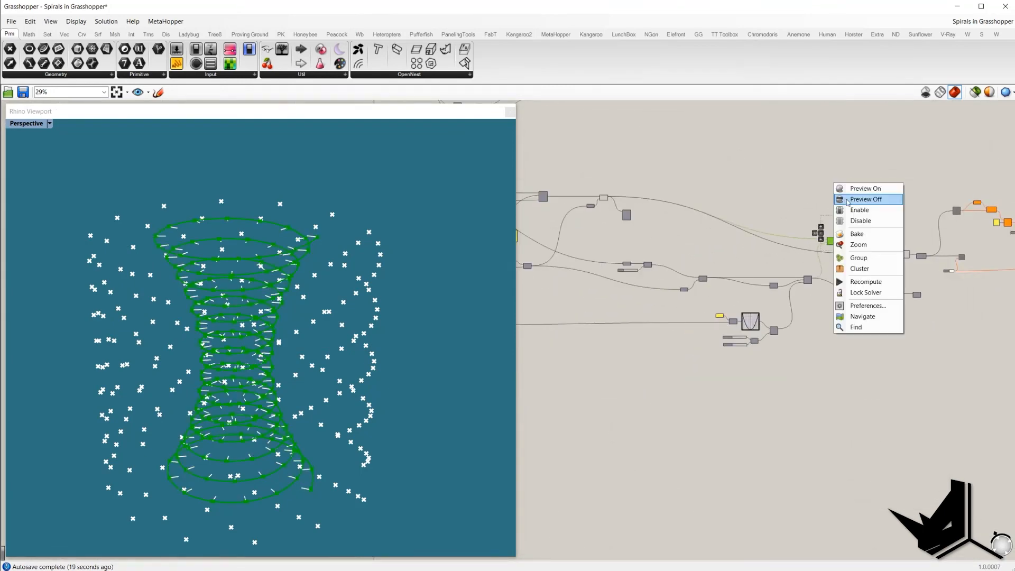
left_click(846, 200)
left_click(717, 172)
right_click(716, 171)
left_click_drag(663, 150, 589, 219)
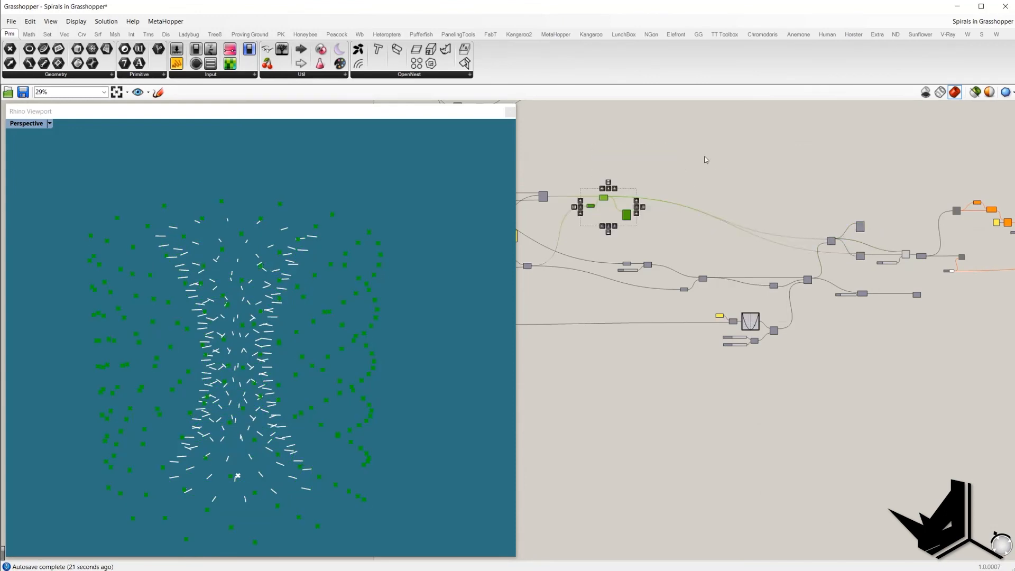
right_click(704, 157)
left_click(724, 178)
left_click(764, 175)
Step: Turn on the preview of the Loft component fed by Line SDL to show the lofted spiral strip
right_click_drag(915, 263, 816, 258)
scroll(818, 261, "up", 6)
left_click(756, 232)
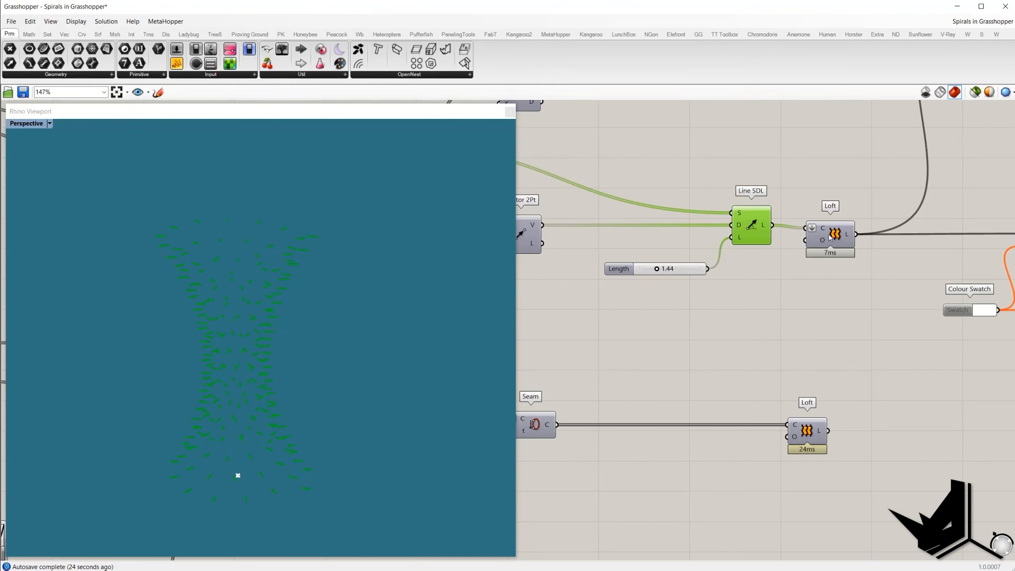
left_click_drag(830, 237, 837, 234)
right_click(810, 166)
left_click(814, 173)
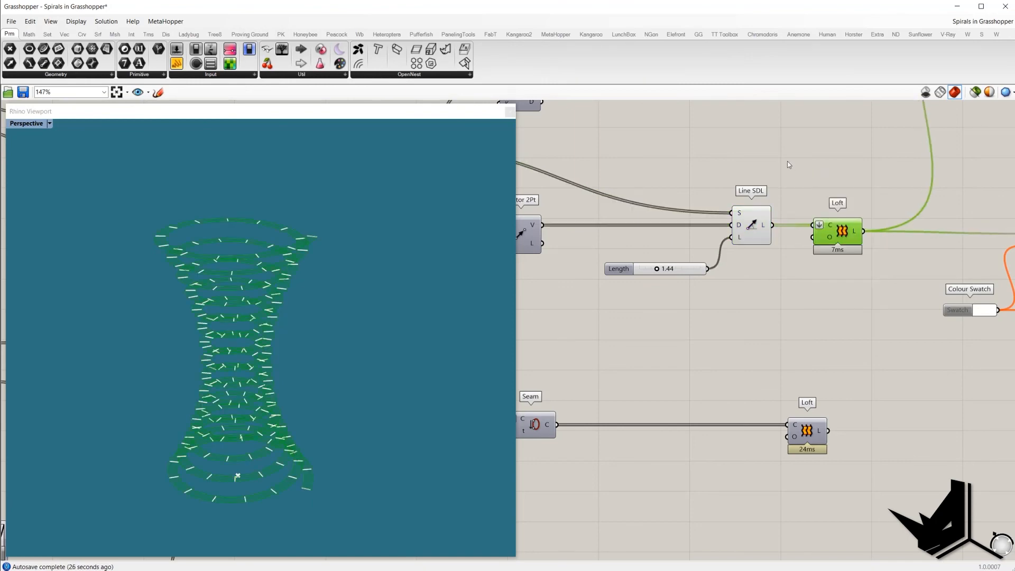
left_click(789, 165)
right_click_drag(372, 249, 375, 241)
scroll(753, 281, "down", 4)
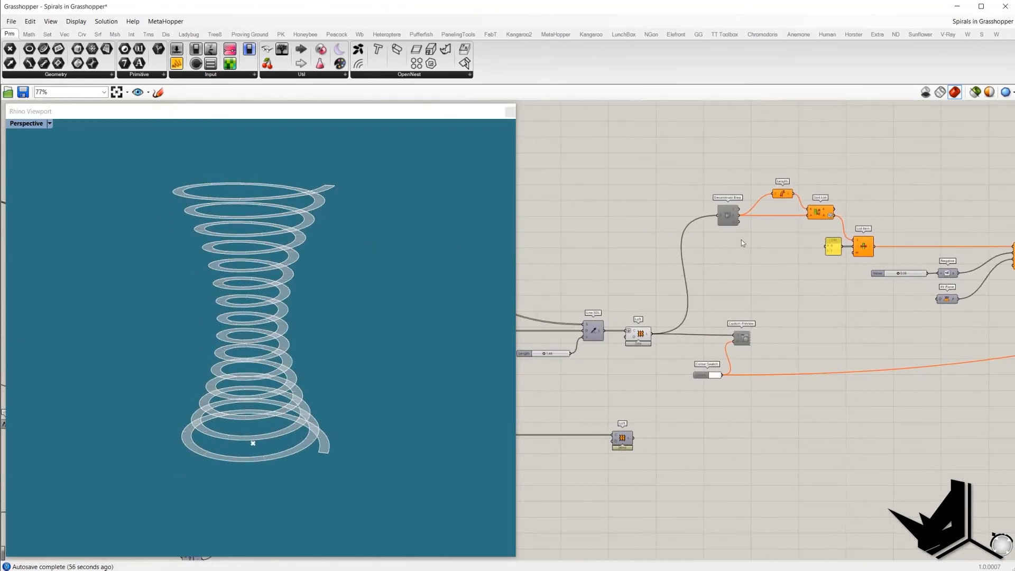
scroll(726, 229, "up", 1)
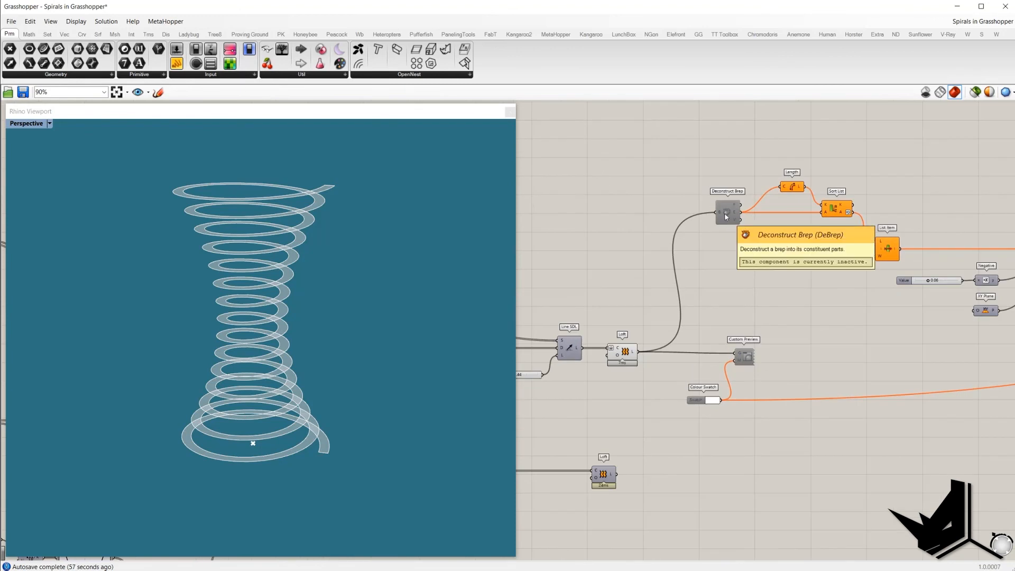
Step: Enable the Deconstruct Brep, Length, Sort List and List Item components downstream of the Loft
left_click(727, 217)
right_click(655, 181)
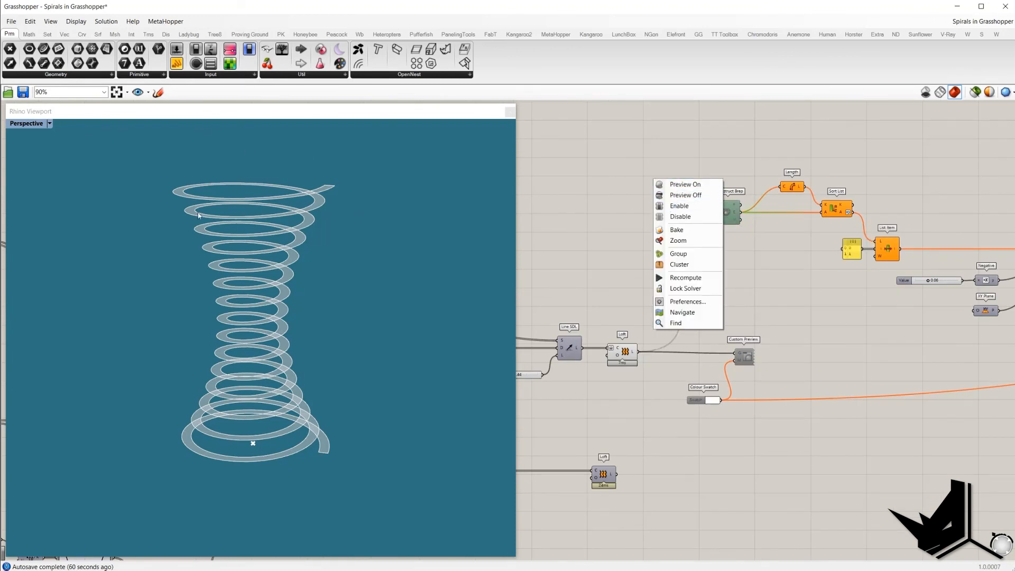
left_click(695, 211)
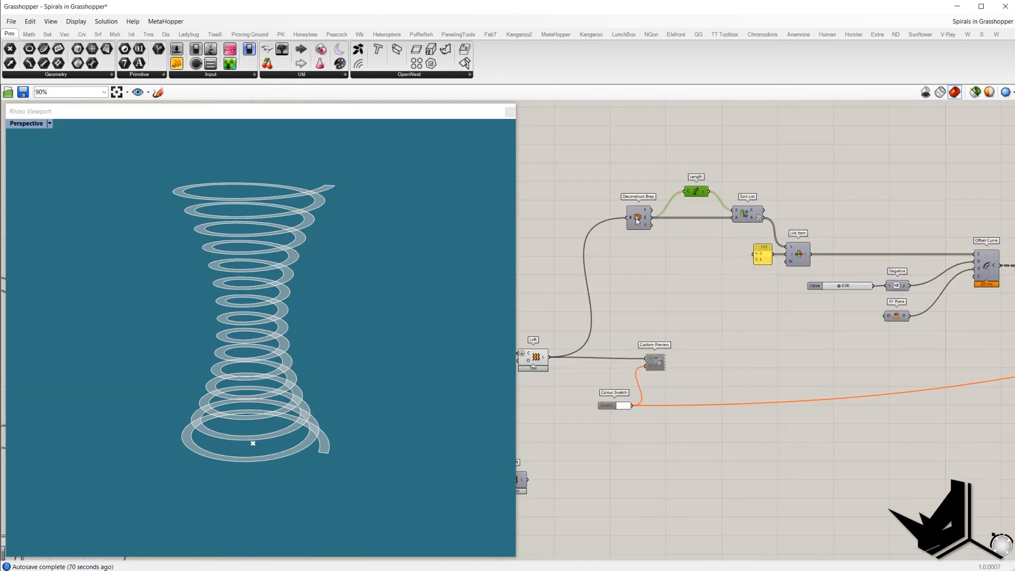
left_click(638, 218)
right_click(628, 168)
left_click(638, 170)
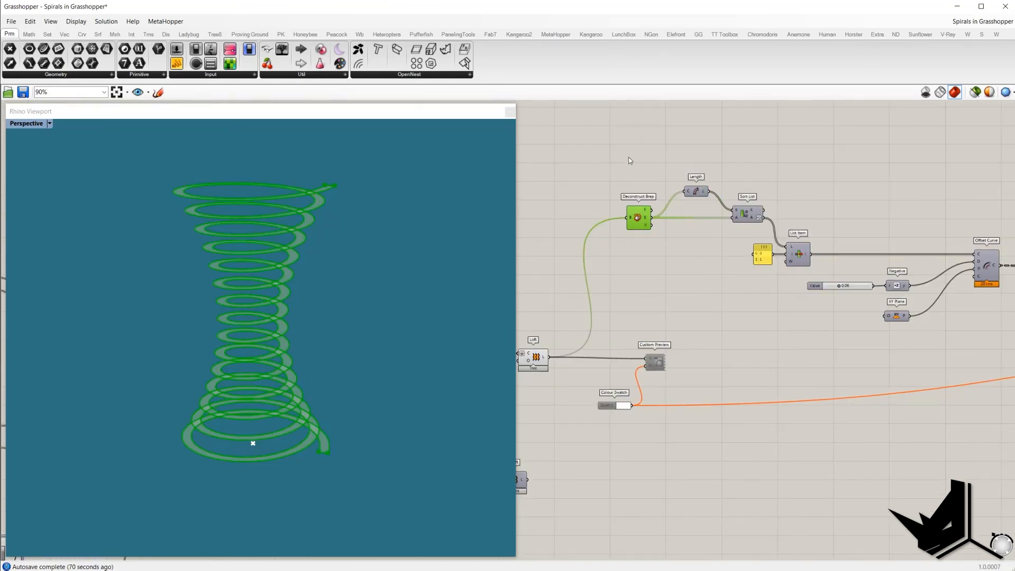
right_click(629, 159)
left_click(649, 173)
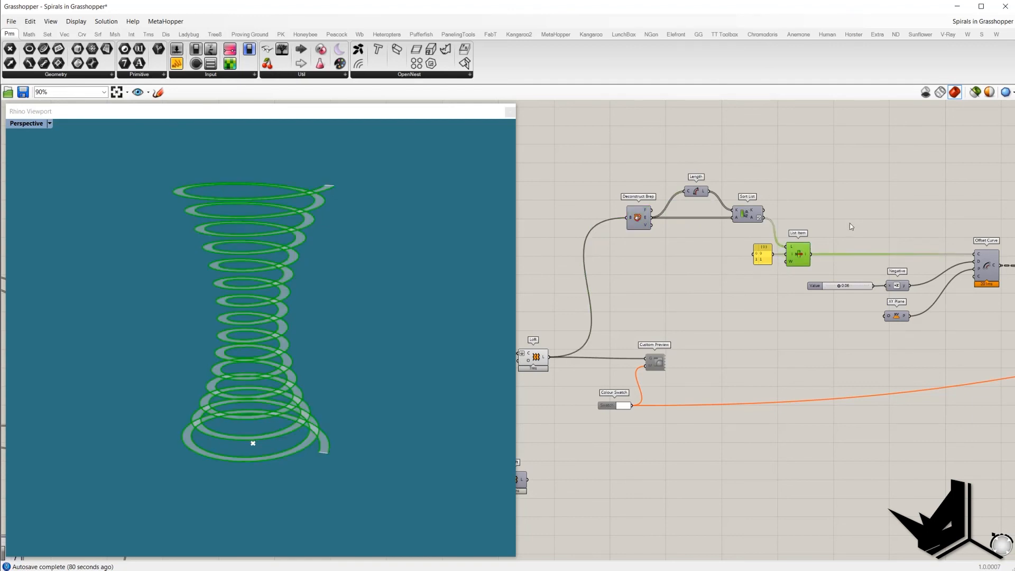
Step: Select the Offset Curve, Divide Length, Line SDL and Factor components to inspect their geometry
right_click_drag(809, 227, 746, 224)
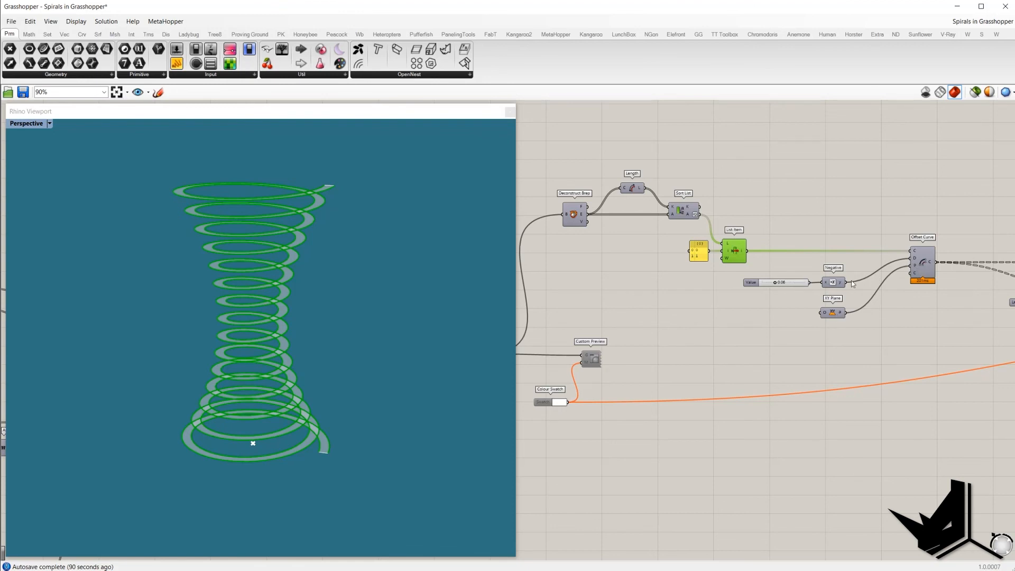
left_click_drag(834, 283, 836, 282)
left_click(923, 262)
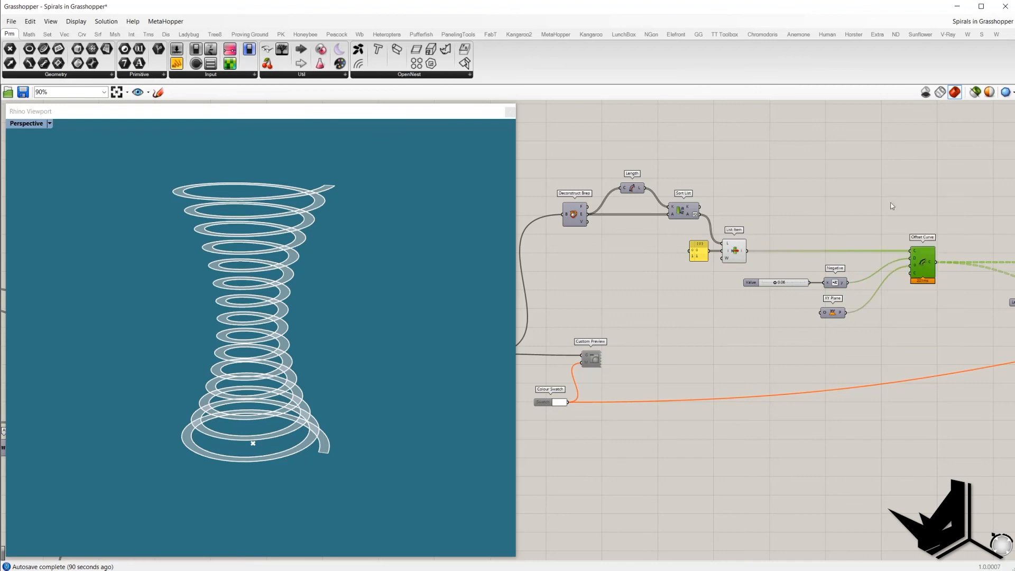
scroll(386, 196, "up", 6)
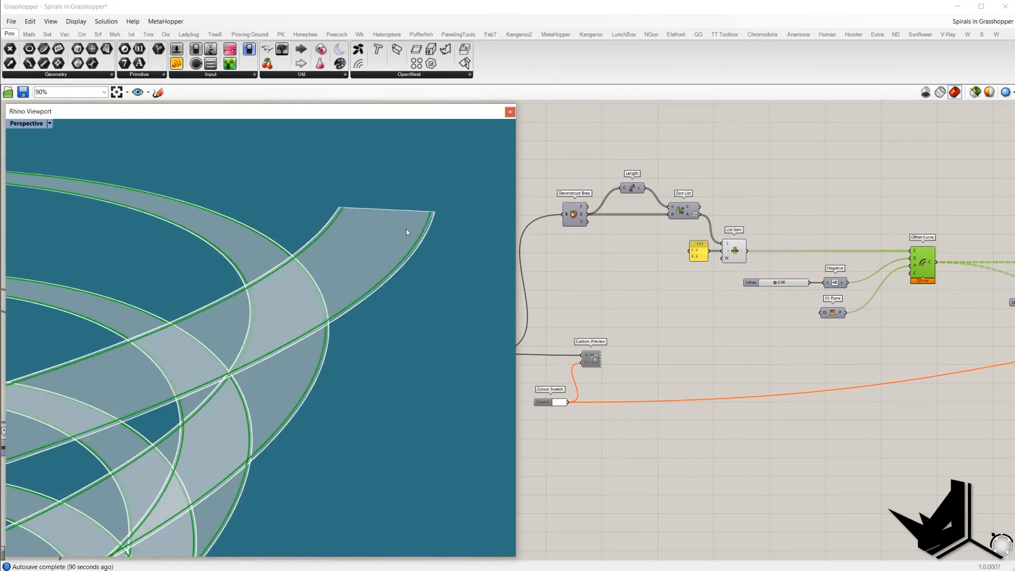
scroll(407, 229, "down", 3)
right_click_drag(969, 256, 665, 237)
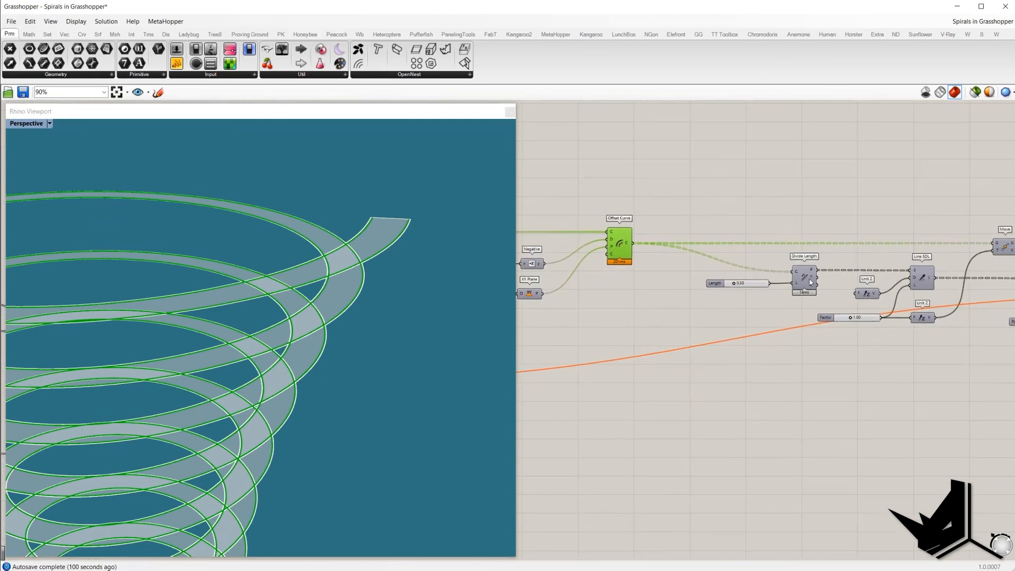
left_click(809, 283)
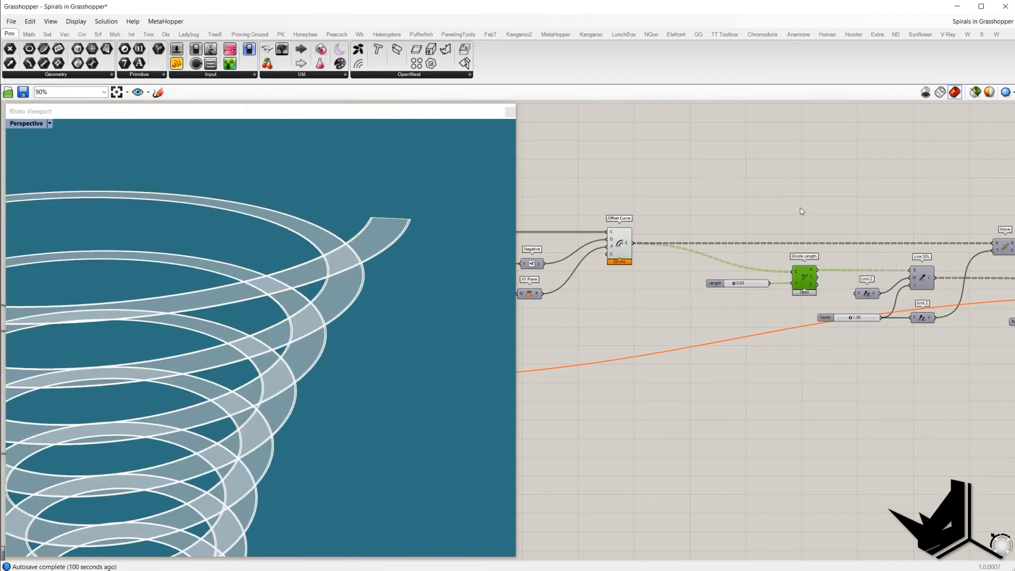
right_click_drag(886, 242, 771, 236)
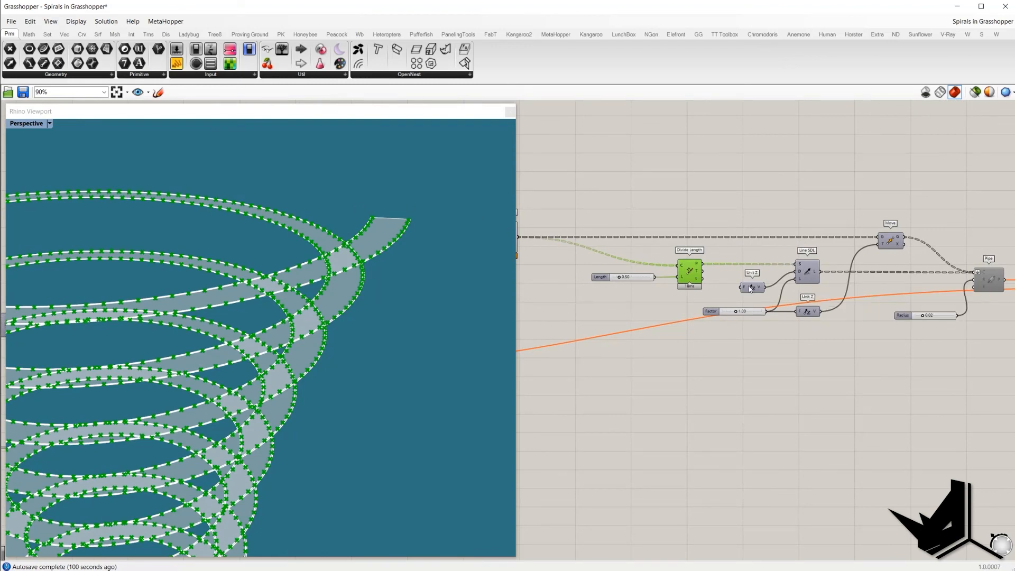
left_click(807, 274)
left_click(751, 313)
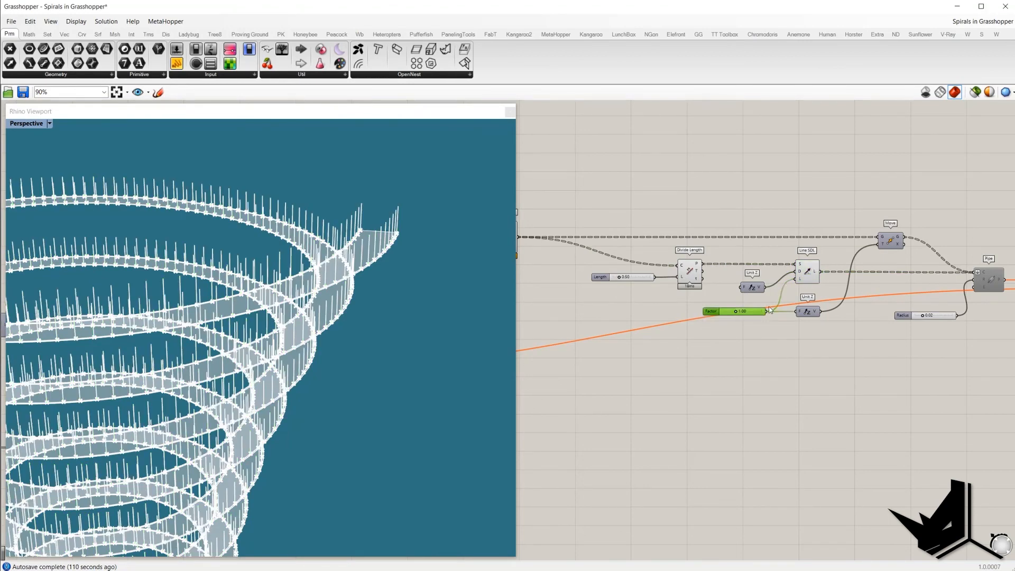
right_click_drag(736, 204, 781, 204)
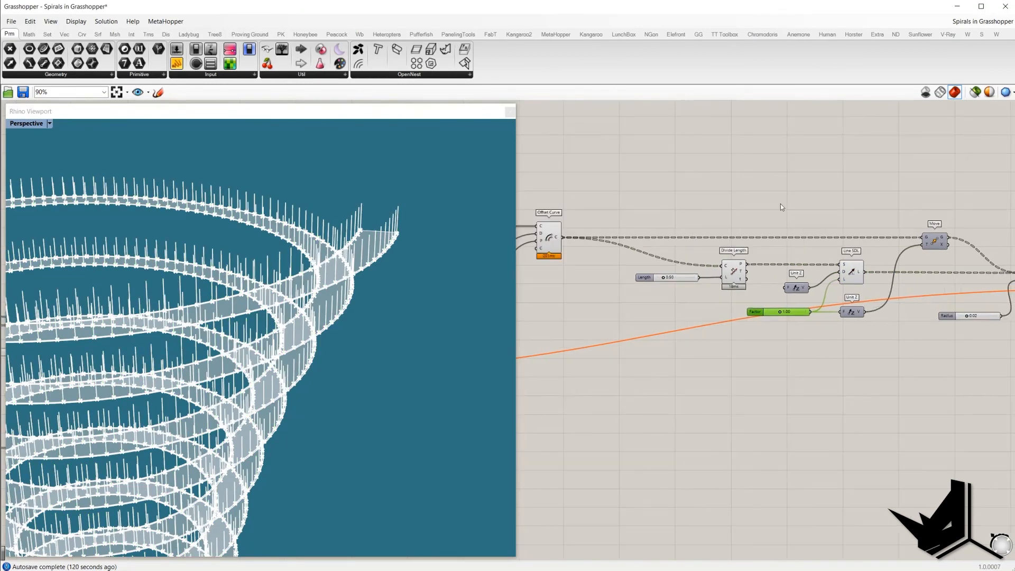
Step: Turn on the preview of the Move component that shifts the offset curve
scroll(780, 204, "down", 1)
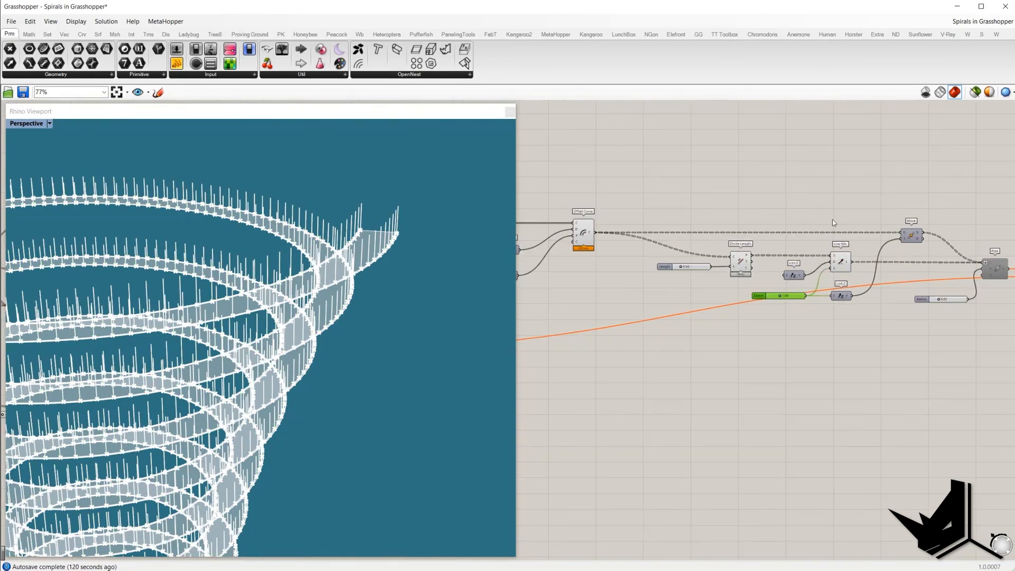
left_click(586, 235)
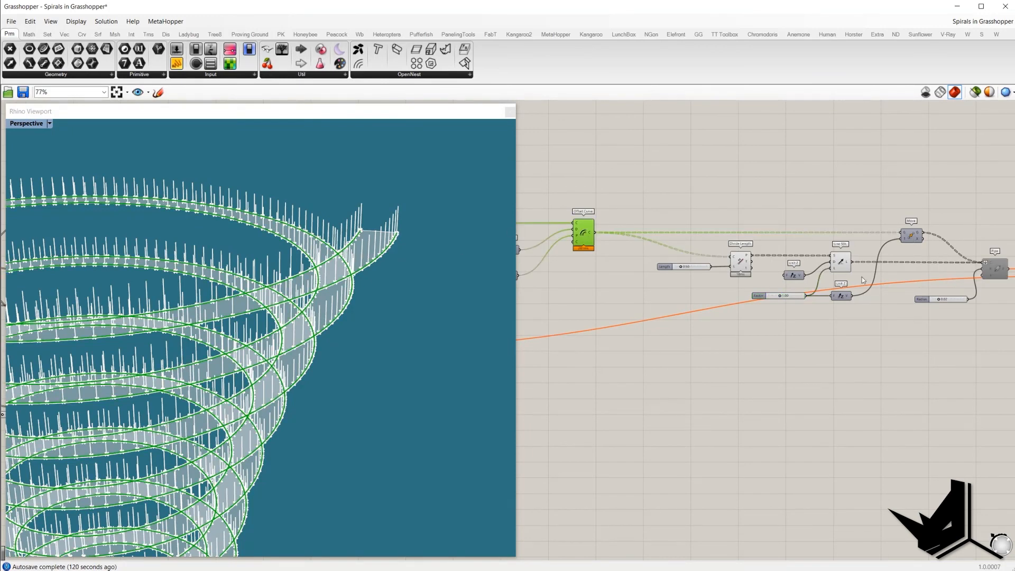
left_click(841, 296)
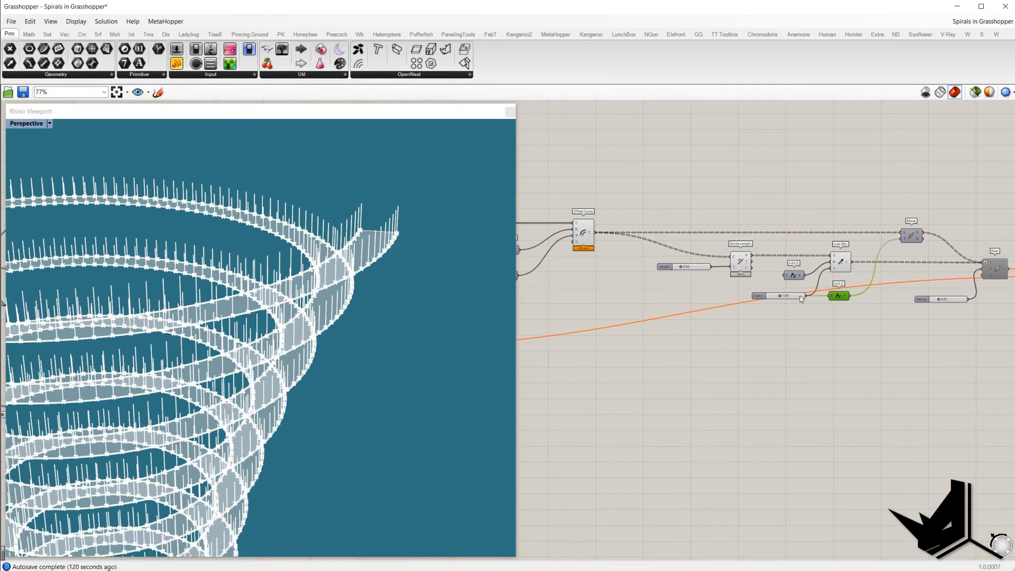
left_click(912, 236)
right_click(881, 191)
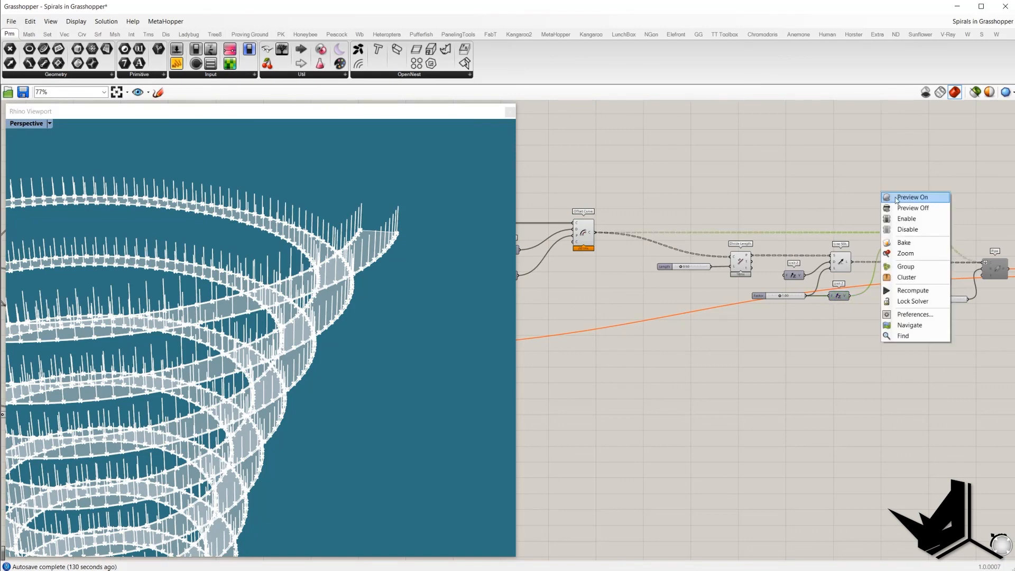
left_click(893, 200)
Step: Turn off the previews of the Divide Length, Length slider, Line 2 and Factor components
left_click(800, 316)
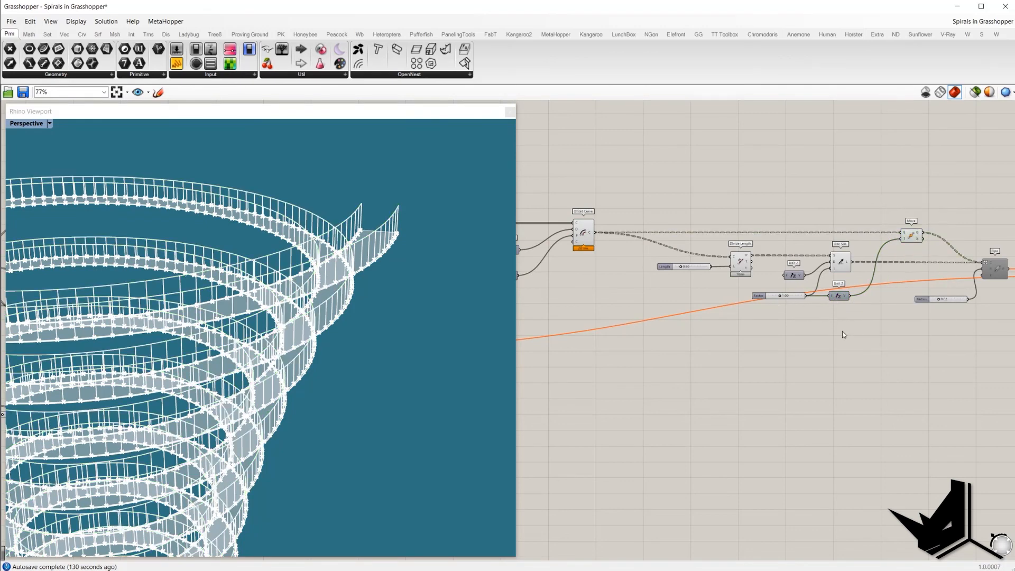
left_click_drag(776, 341, 689, 205)
right_click(691, 161)
left_click(709, 177)
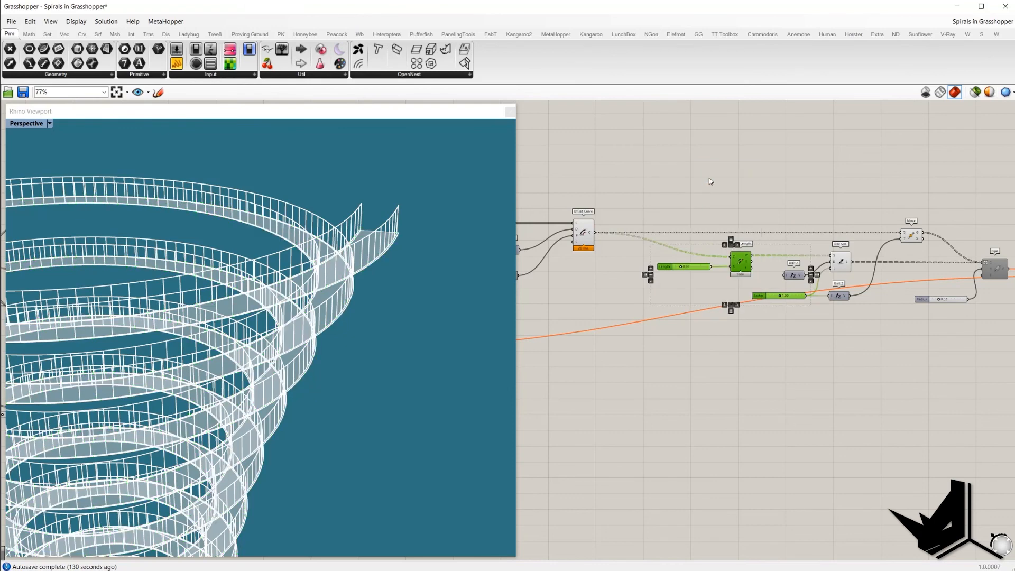
Step: Enable the selected Move and Line SDL components
right_click_drag(909, 238, 786, 227)
left_click(787, 227)
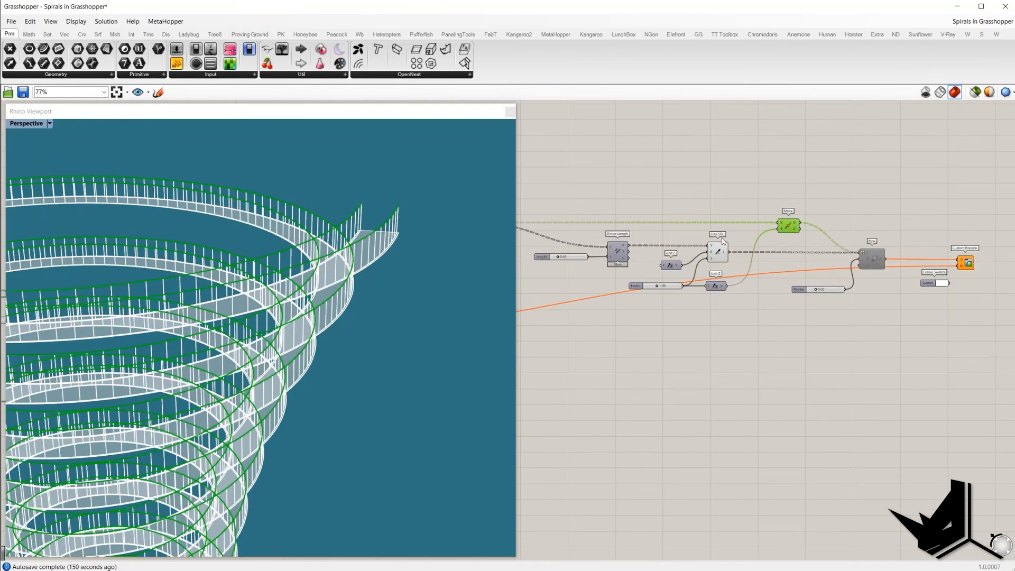
left_click(717, 253, "shift")
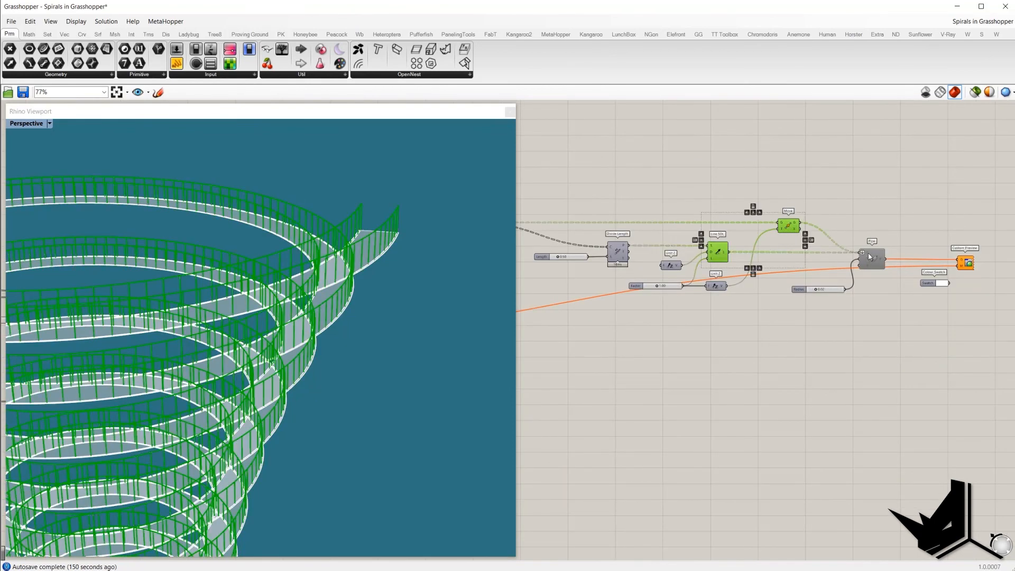
right_click(878, 212)
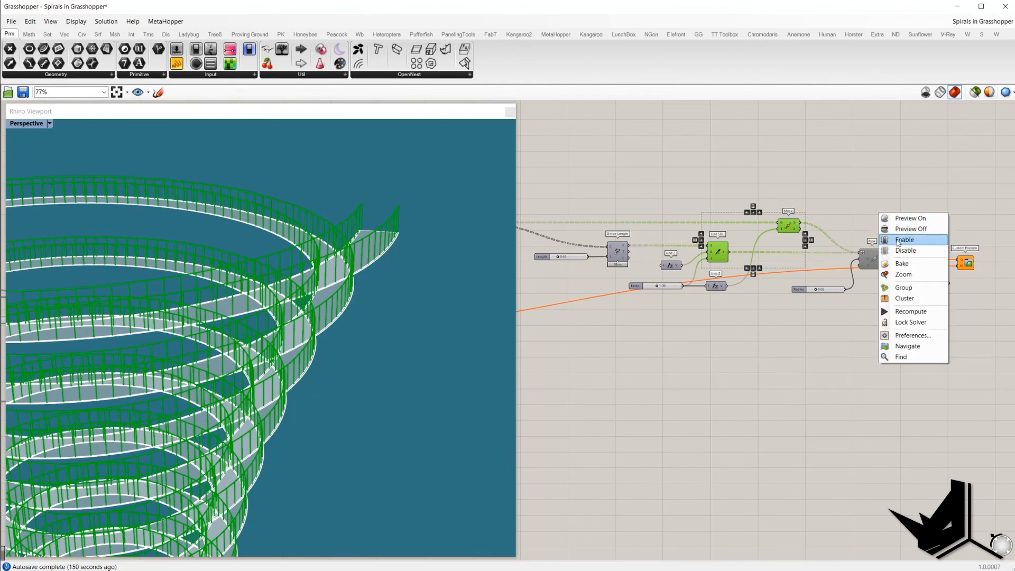
left_click(895, 240)
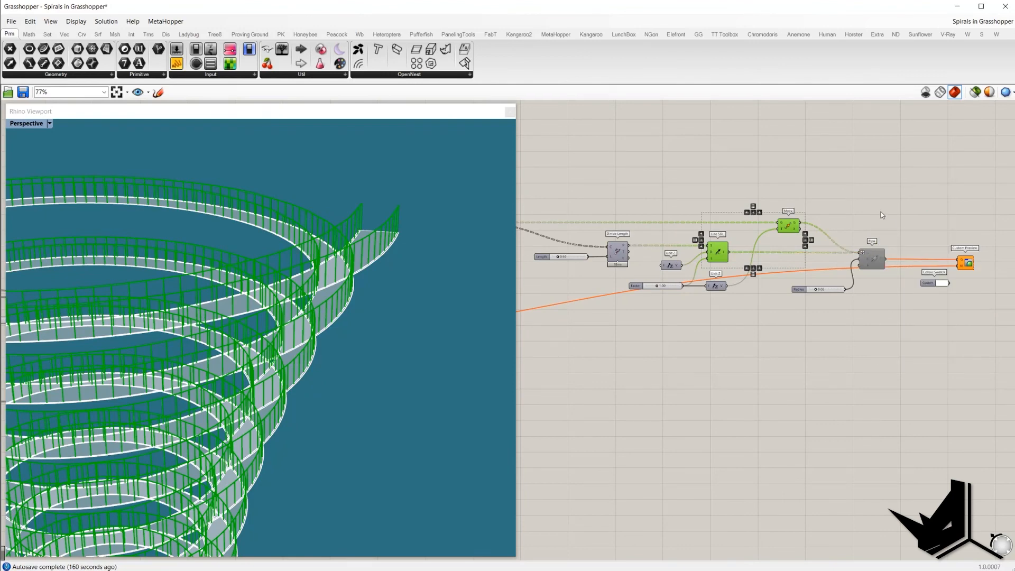